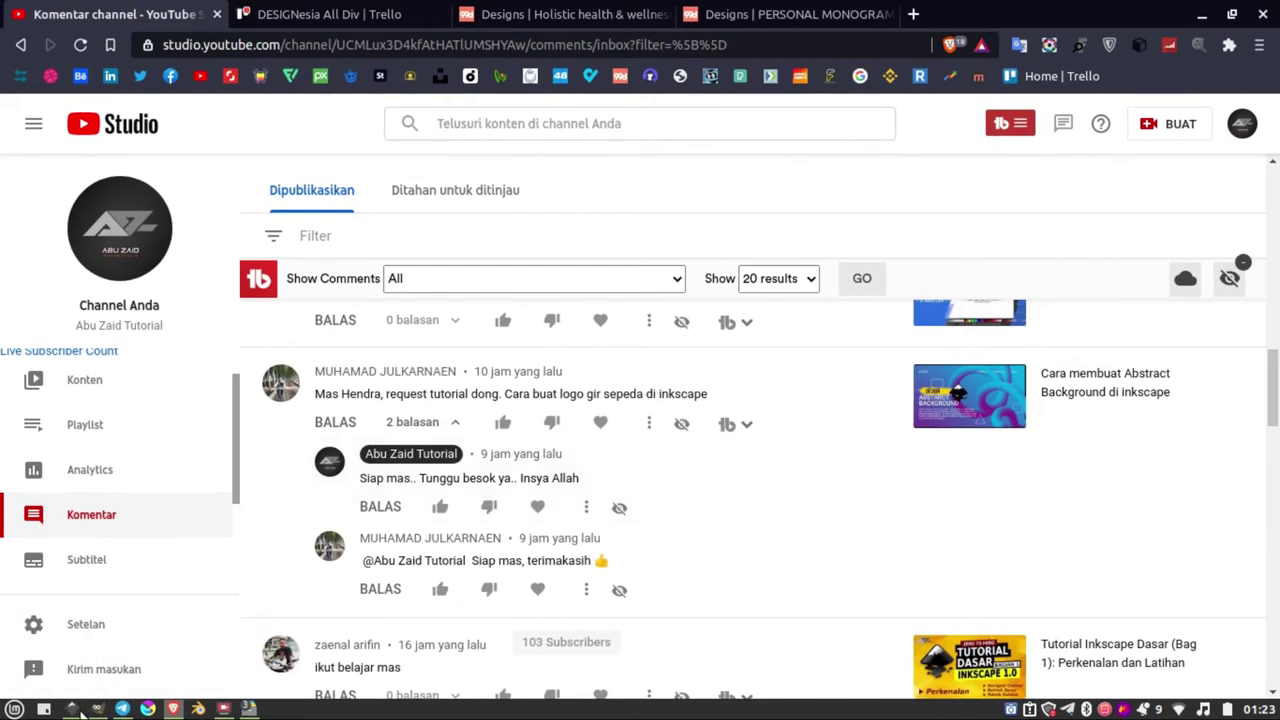
Switch from the YouTube Studio comments page back to the blank Inkscape document.
click(76, 709)
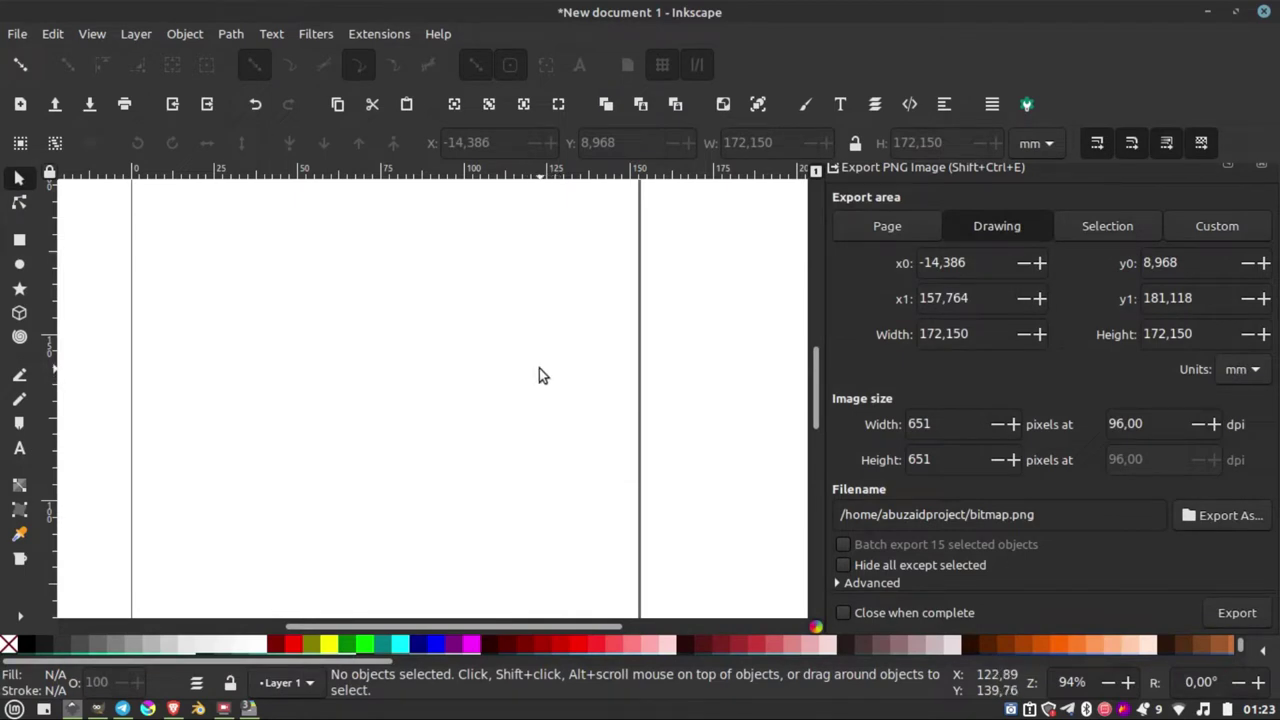
Draw a large 20-corner star and nudge it slightly right and down.
click(19, 292)
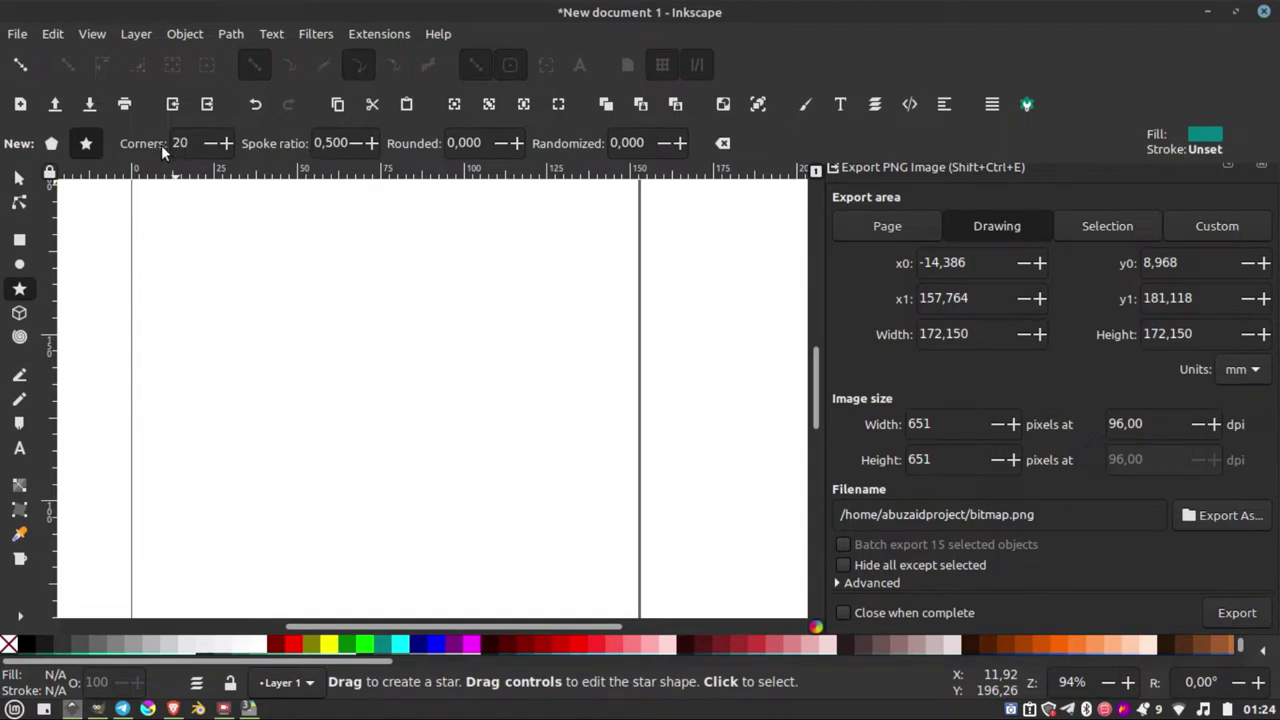
double_click(199, 145)
drag(352, 447, 384, 238)
click(18, 180)
scroll(400, 343, down, 1)
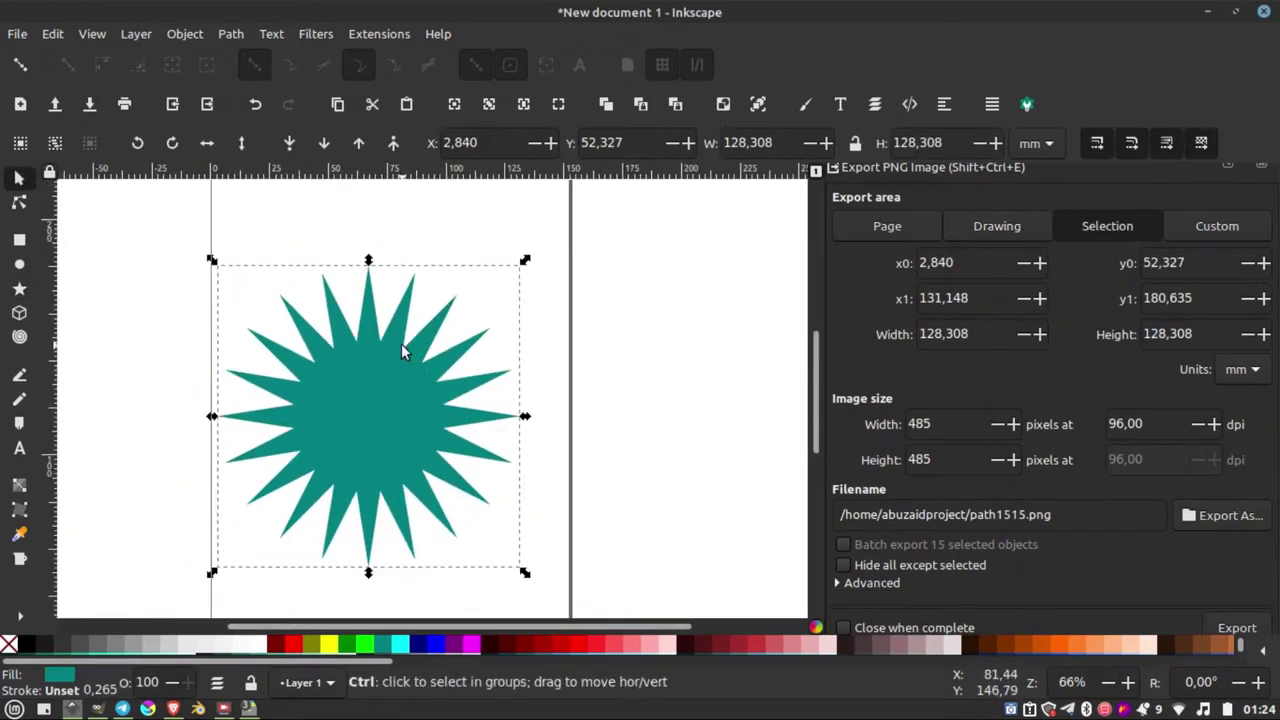
drag(400, 349, 420, 383)
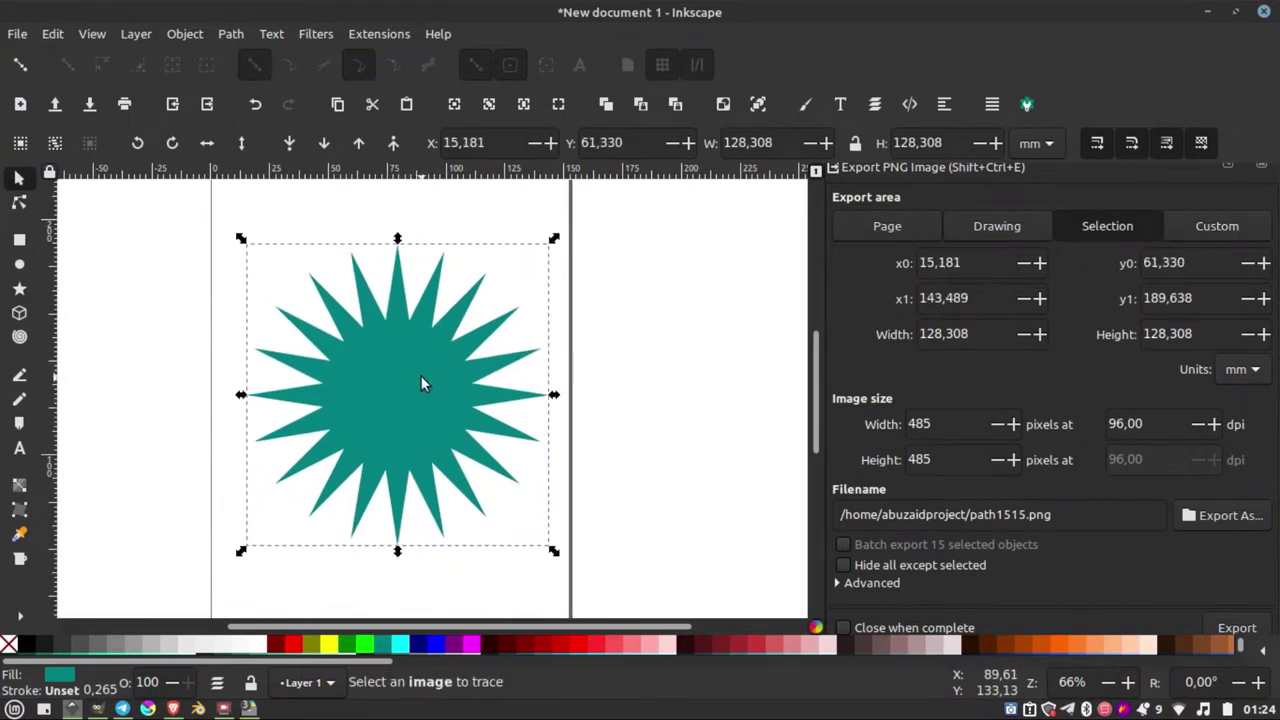
ctrl+scroll(420, 375, up, 2)
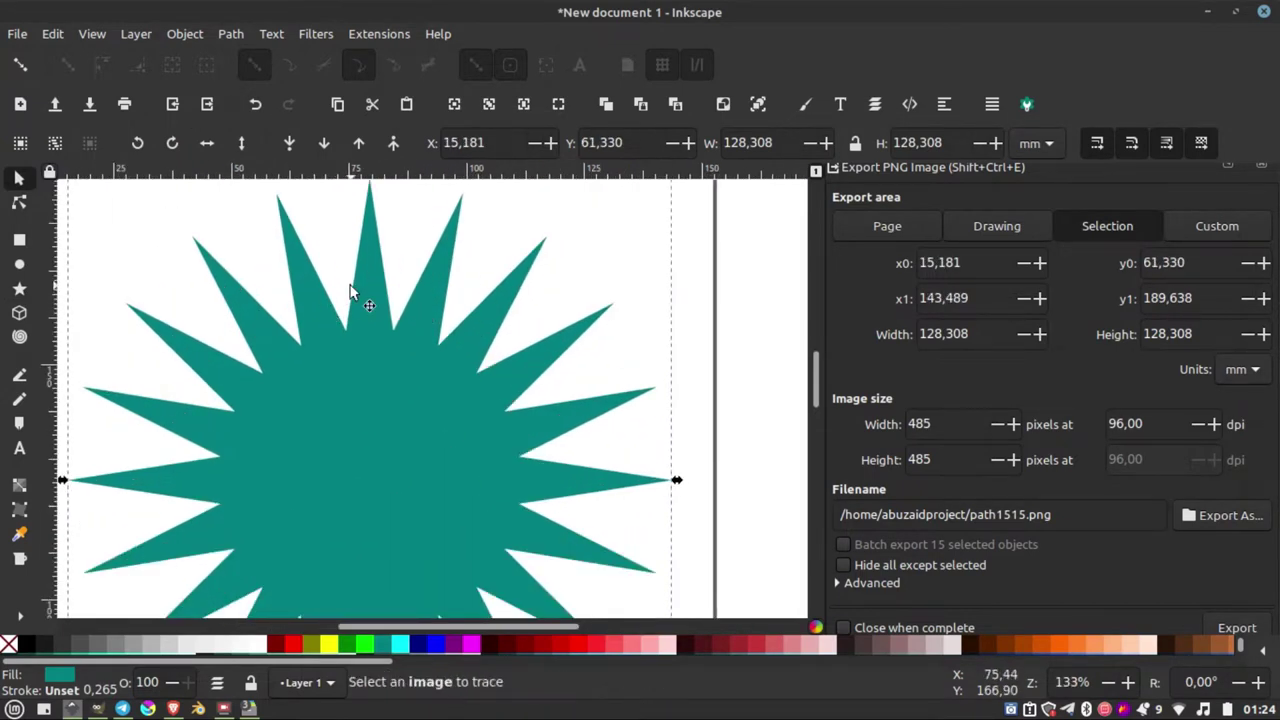
ctrl+scroll(360, 293, down, 1)
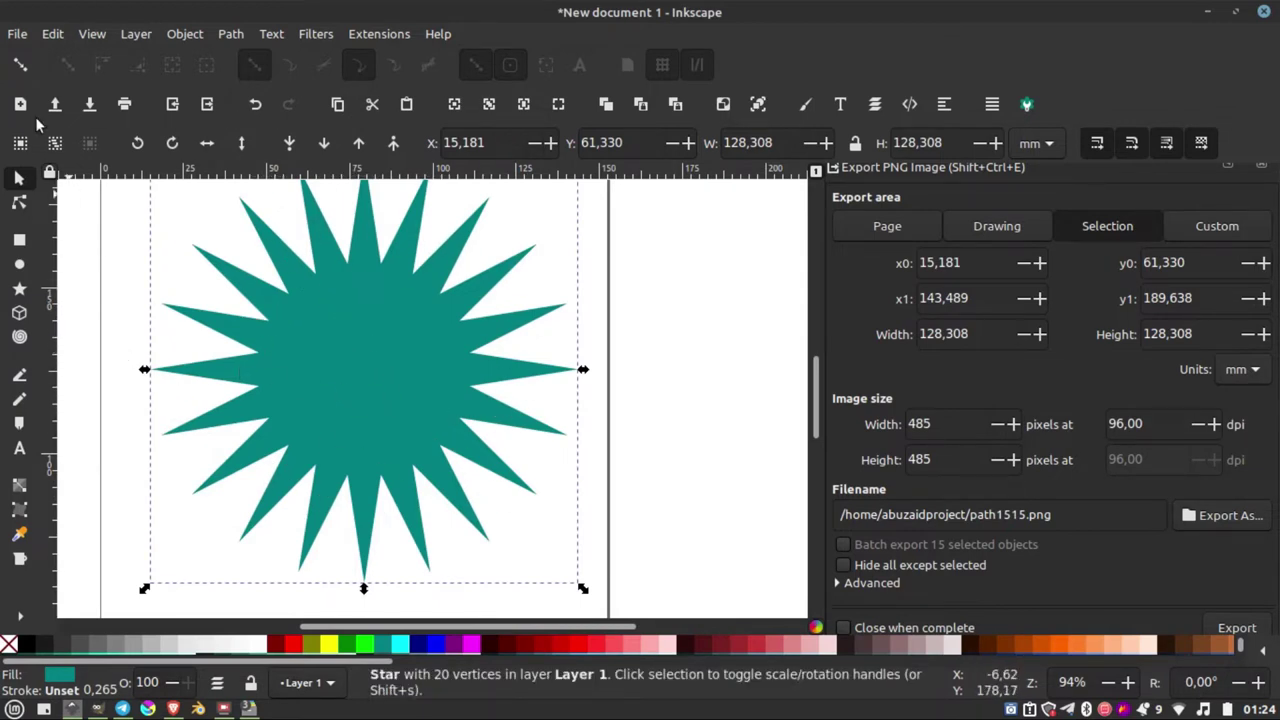
Turn on snapping and lock the star so it can't move.
click(22, 64)
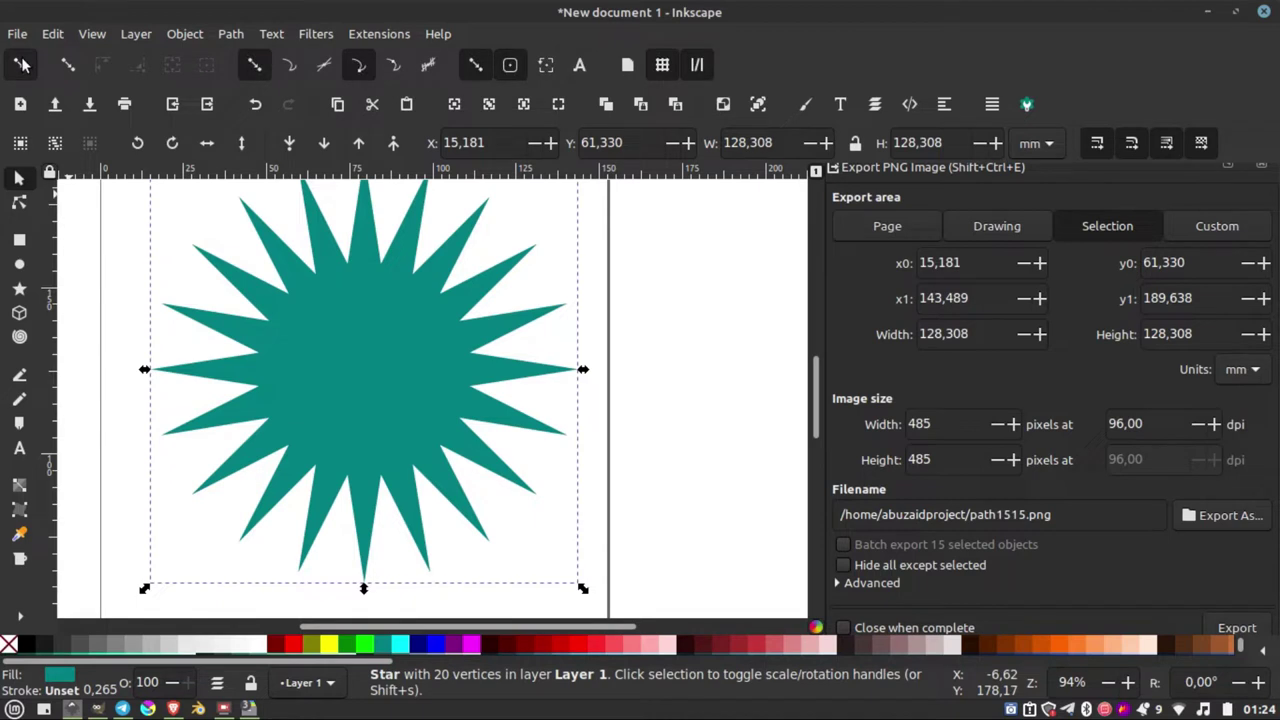
click(510, 65)
right_click(380, 356)
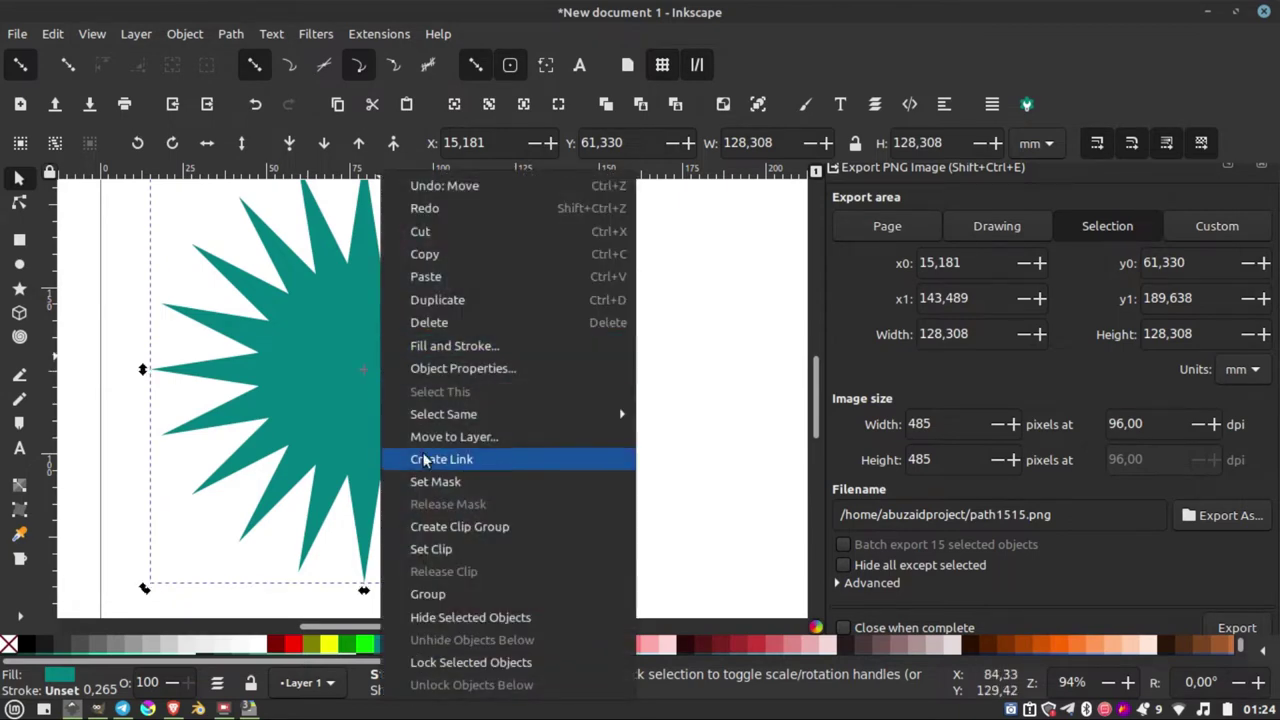
click(450, 662)
click(481, 340)
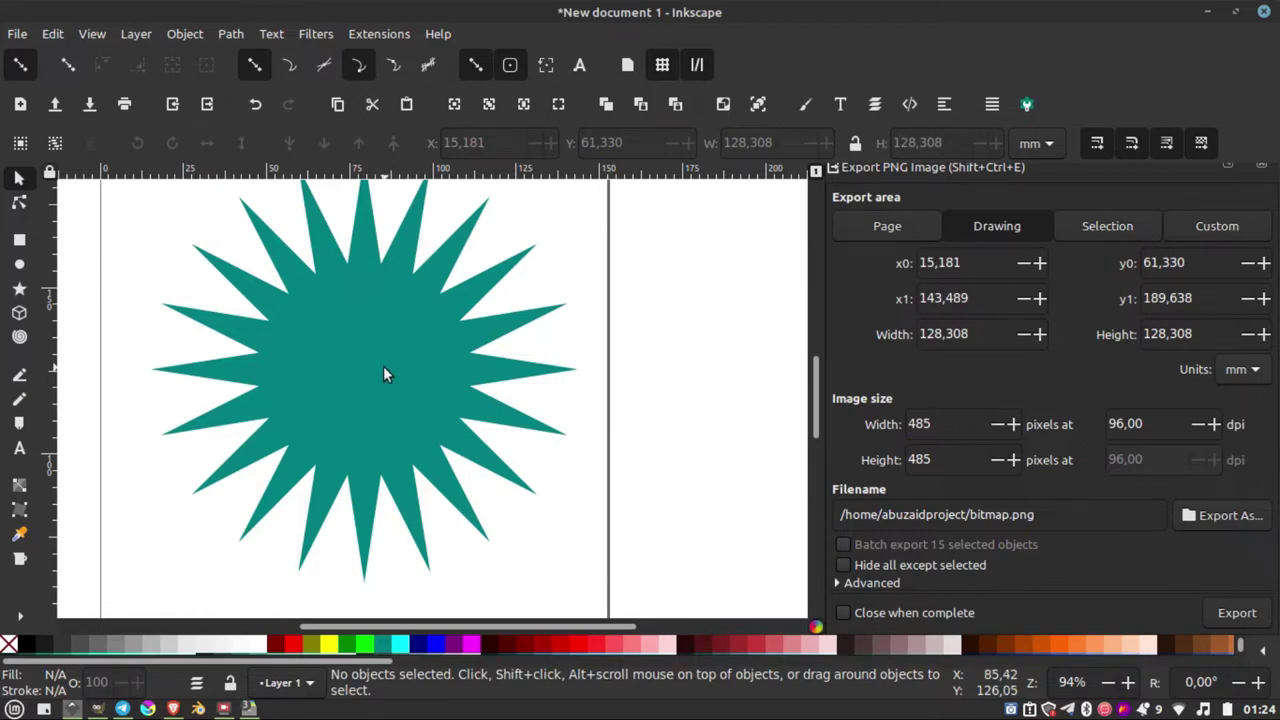
Draw a red circle centred on the star and set its opacity to about 73%.
click(21, 267)
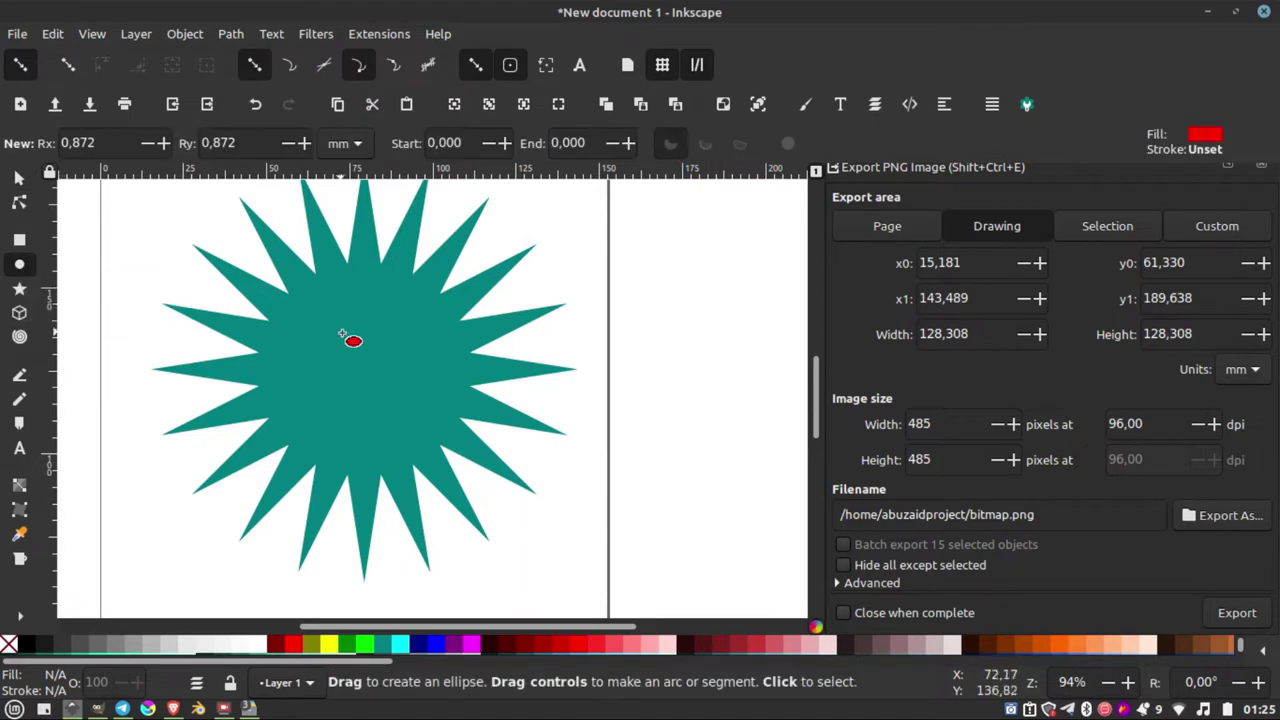
drag(363, 371, 502, 525)
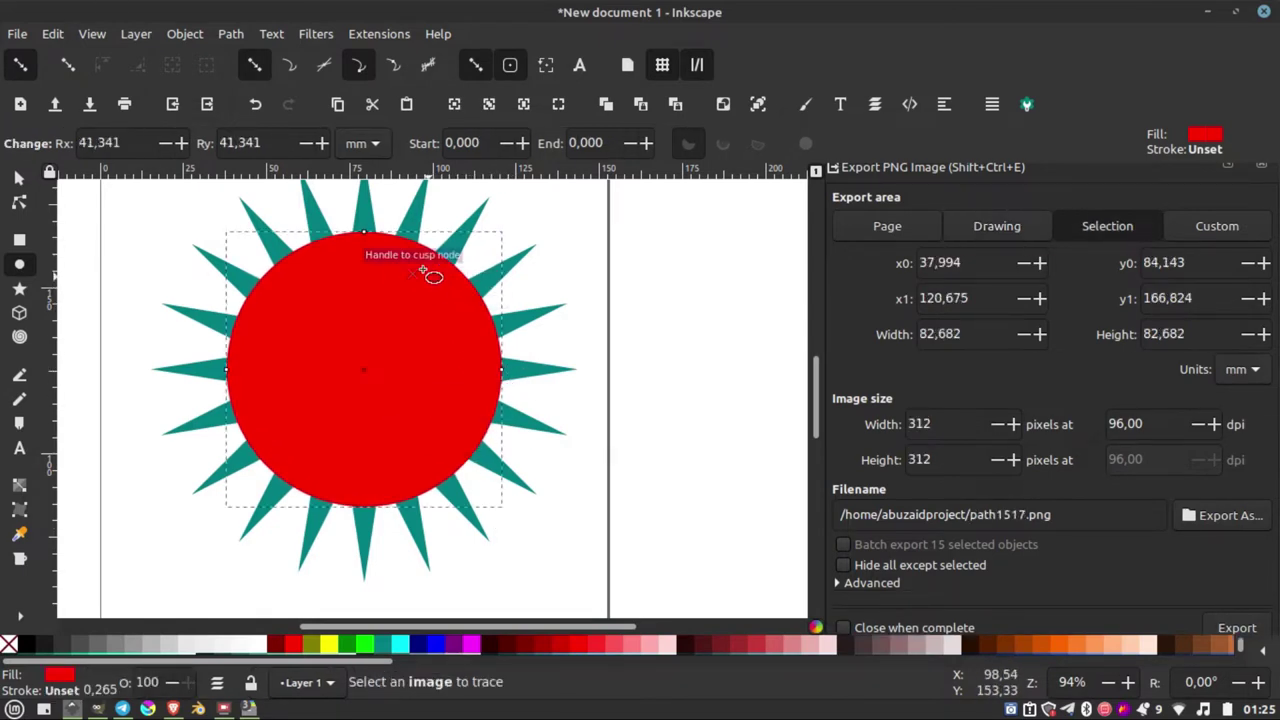
click(802, 105)
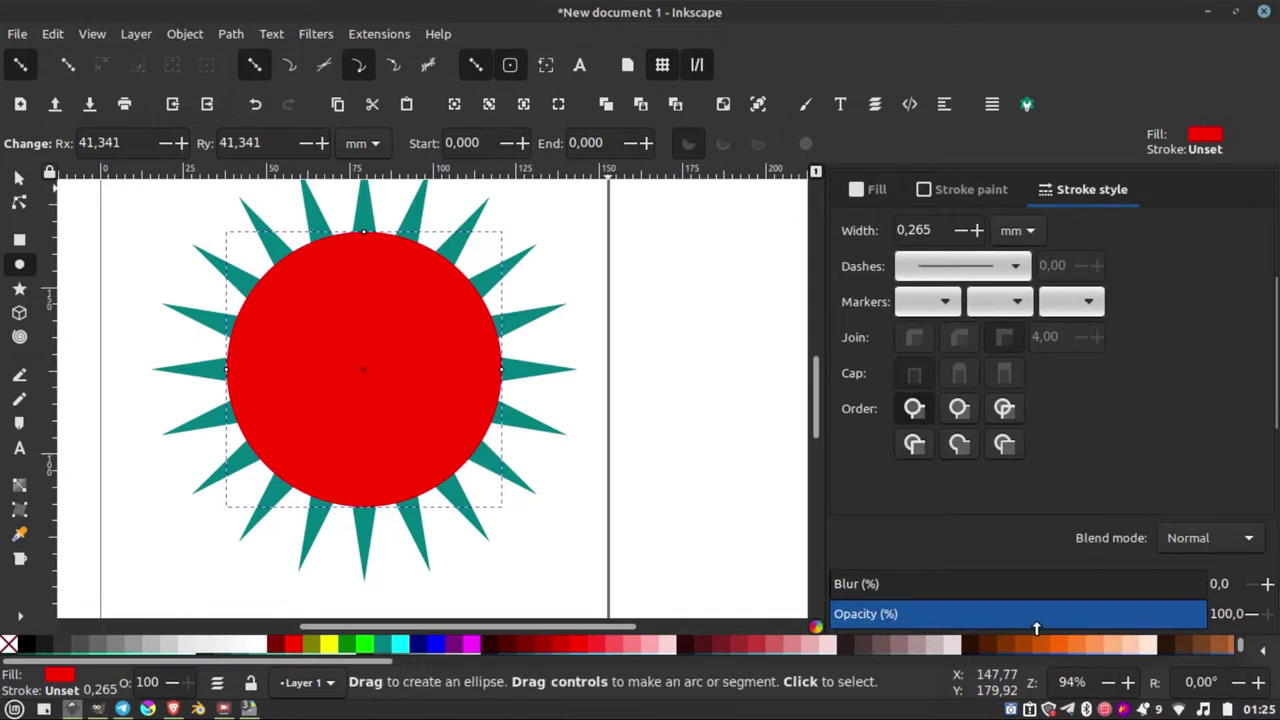
drag(1095, 623, 1105, 623)
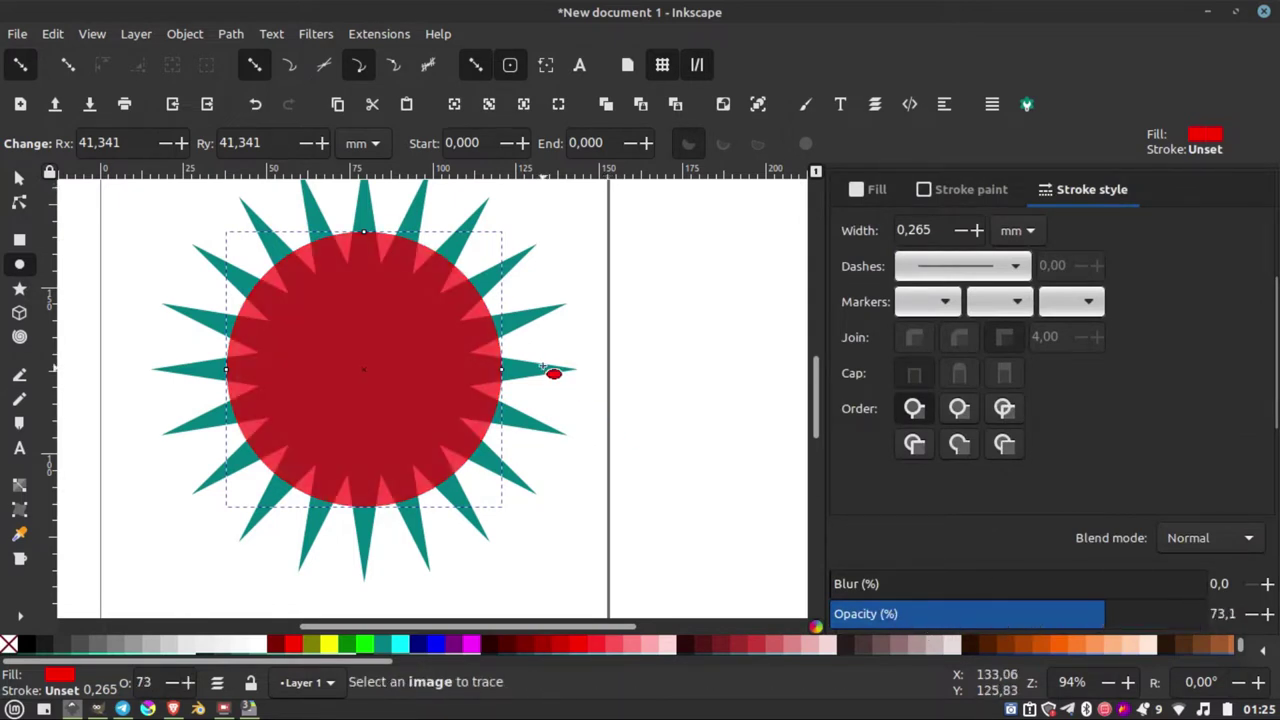
ctrl+scroll(472, 281, up, 2)
ctrl+scroll(472, 281, up, 1)
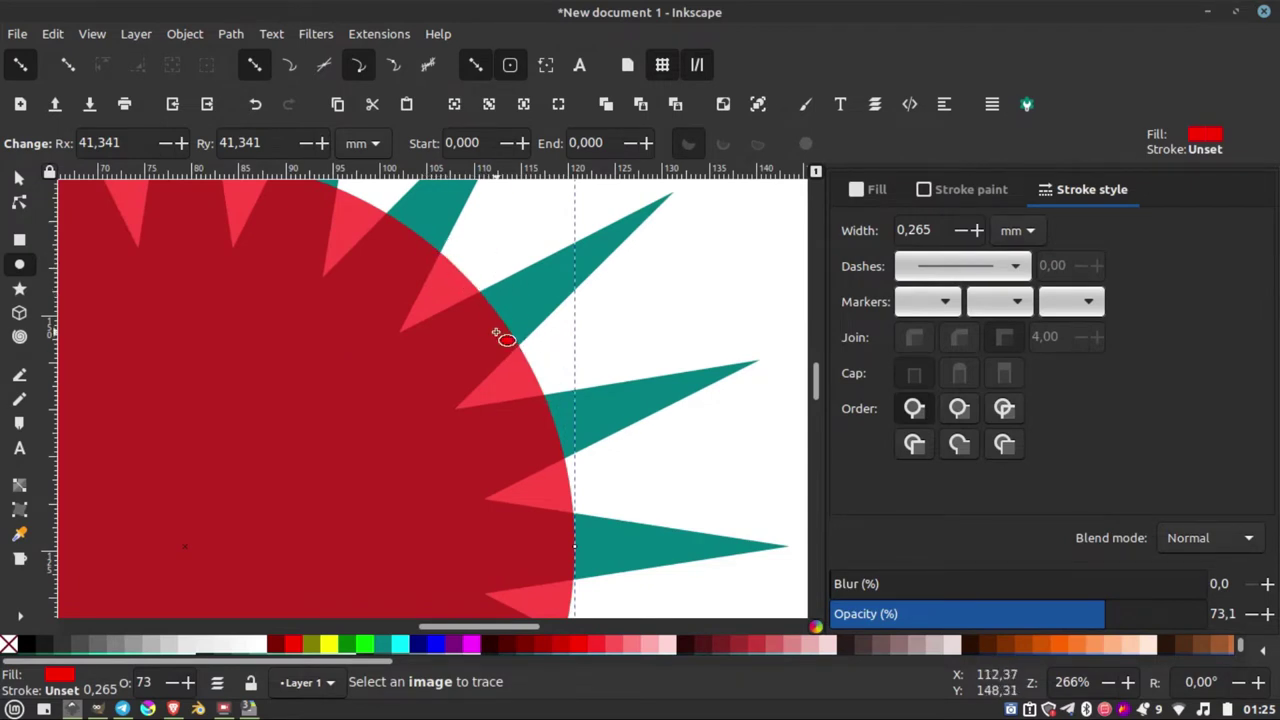
ctrl+scroll(508, 338, down, 2)
Shrink the red circle to about 77 mm wide.
key(s)
click(303, 279)
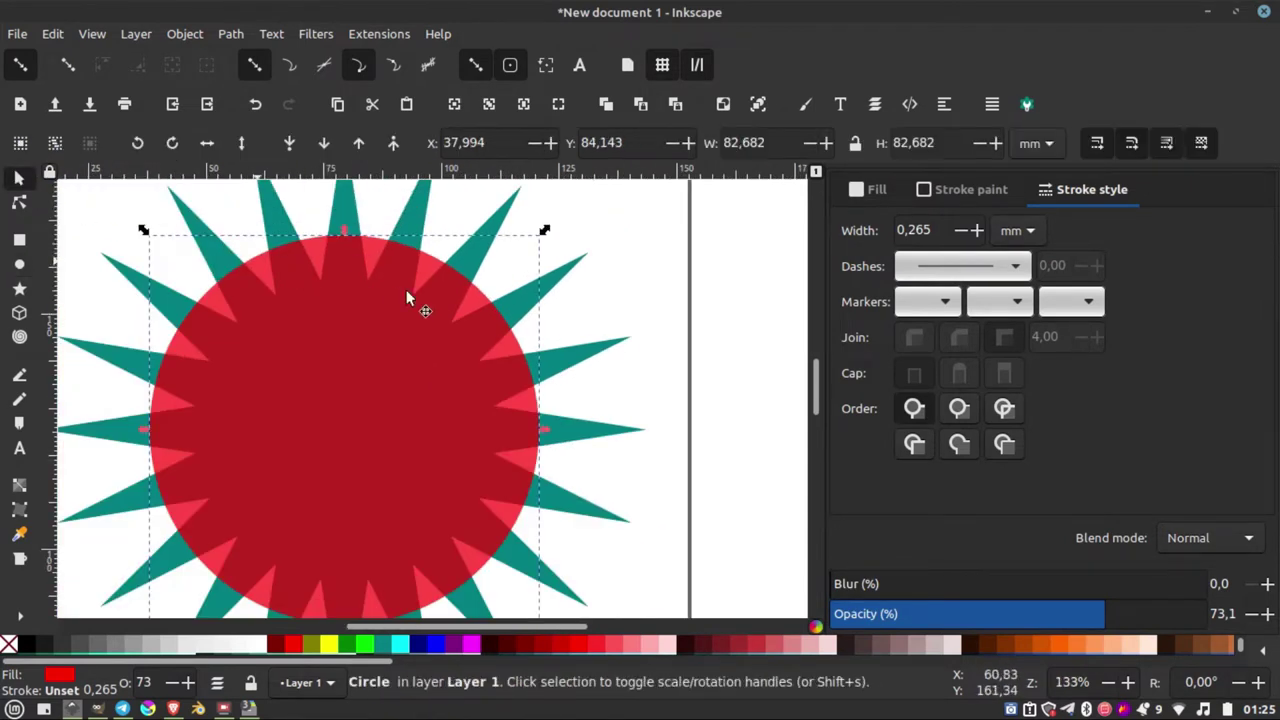
drag(545, 231, 540, 253)
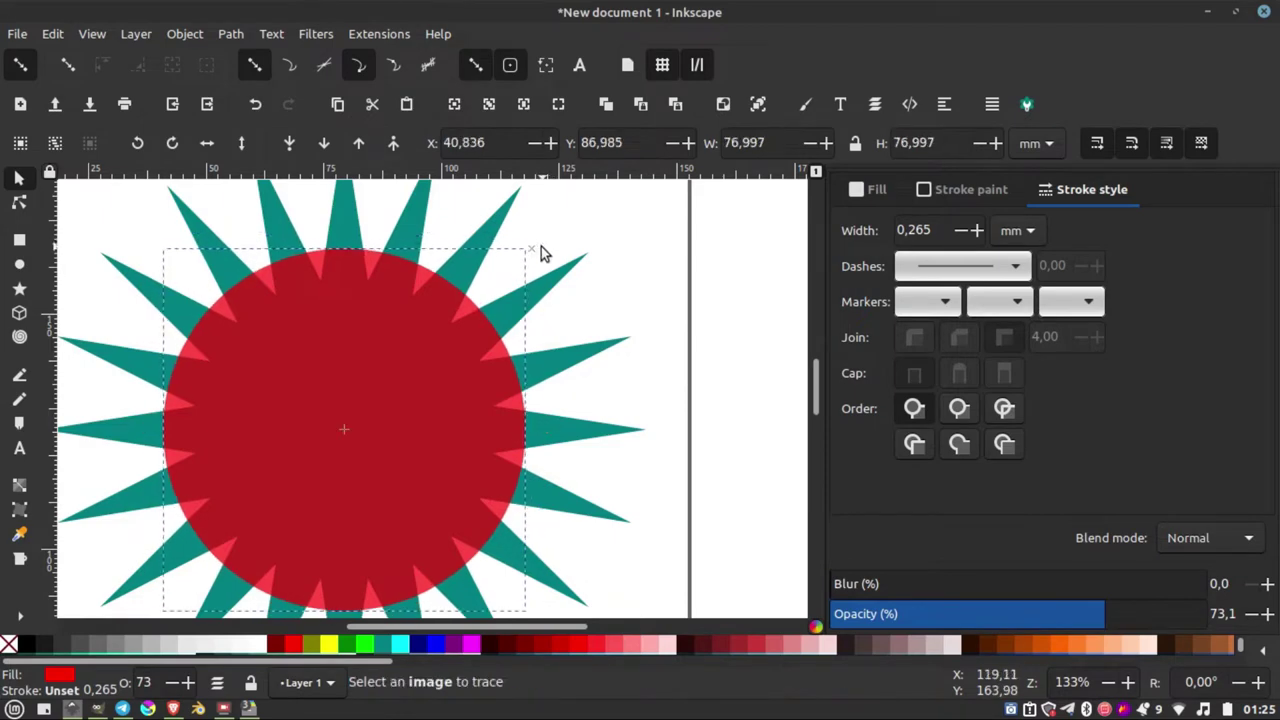
ctrl+scroll(353, 309, down, 2)
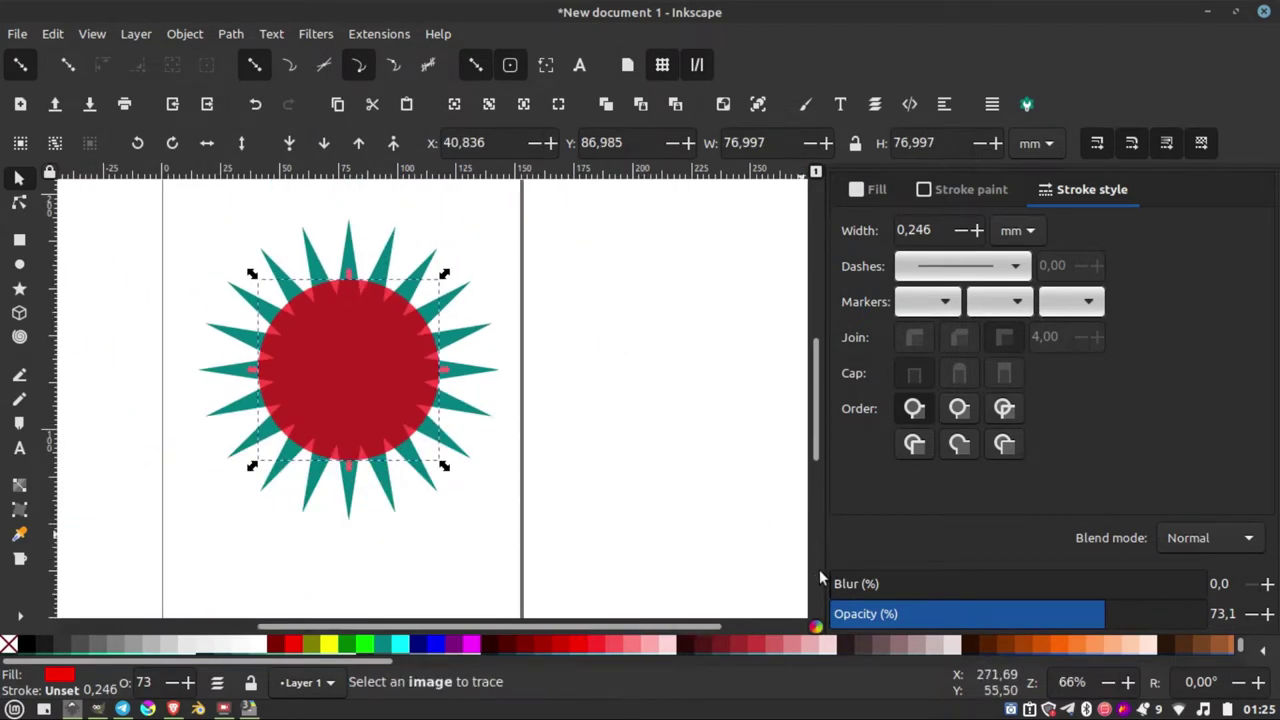
Duplicate the red circle and enlarge the copy slightly.
right_click(374, 340)
click(450, 302)
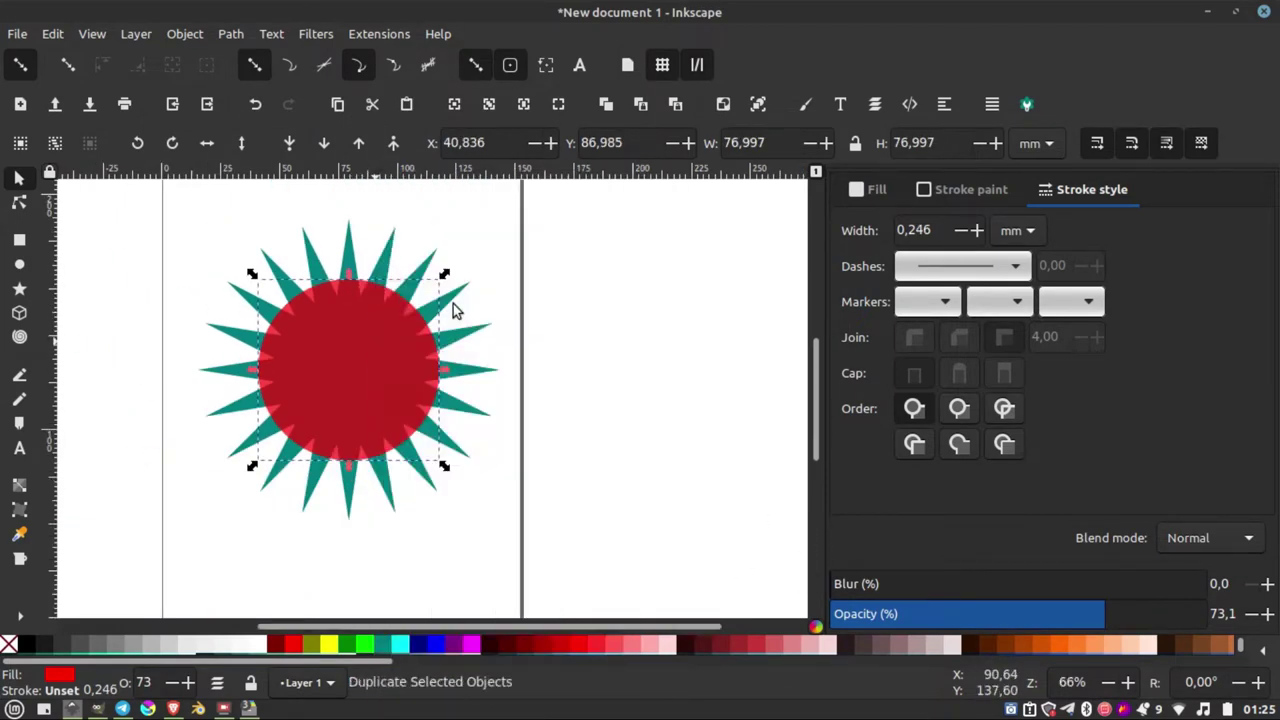
ctrl+scroll(385, 316, up, 2)
drag(499, 246, 540, 227)
ctrl+scroll(440, 265, up, 4)
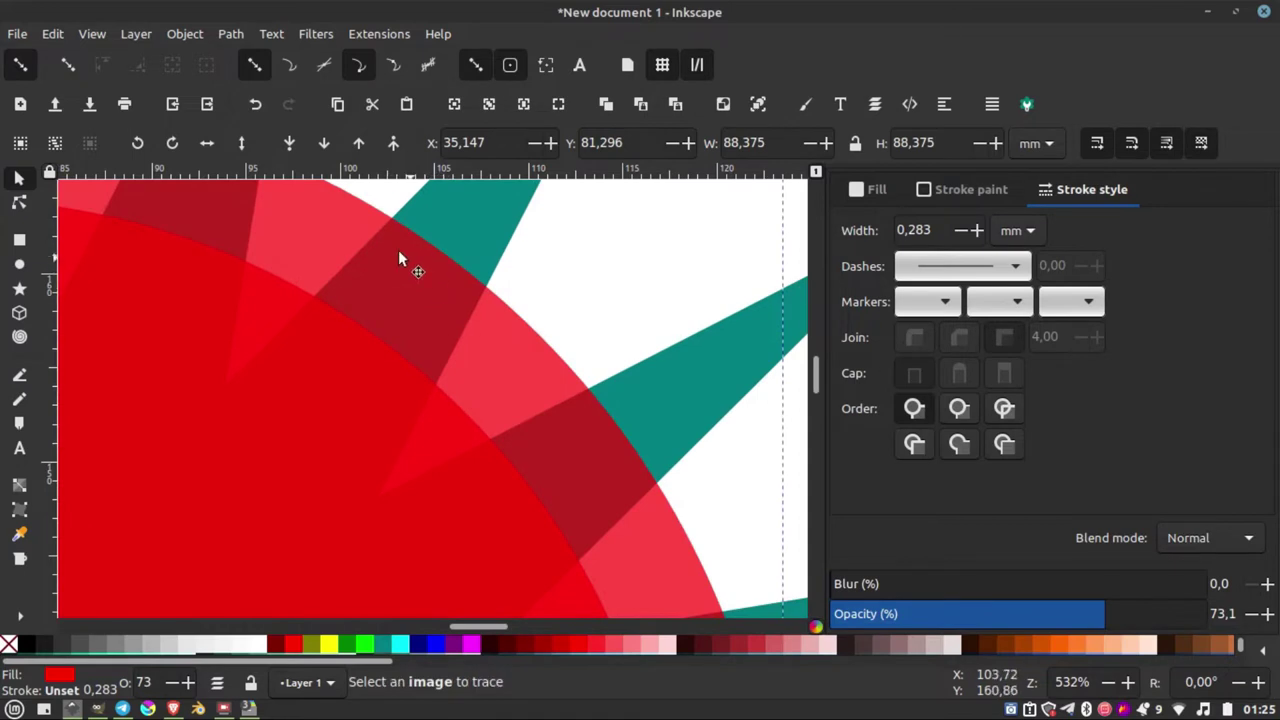
ctrl+scroll(408, 266, down, 2)
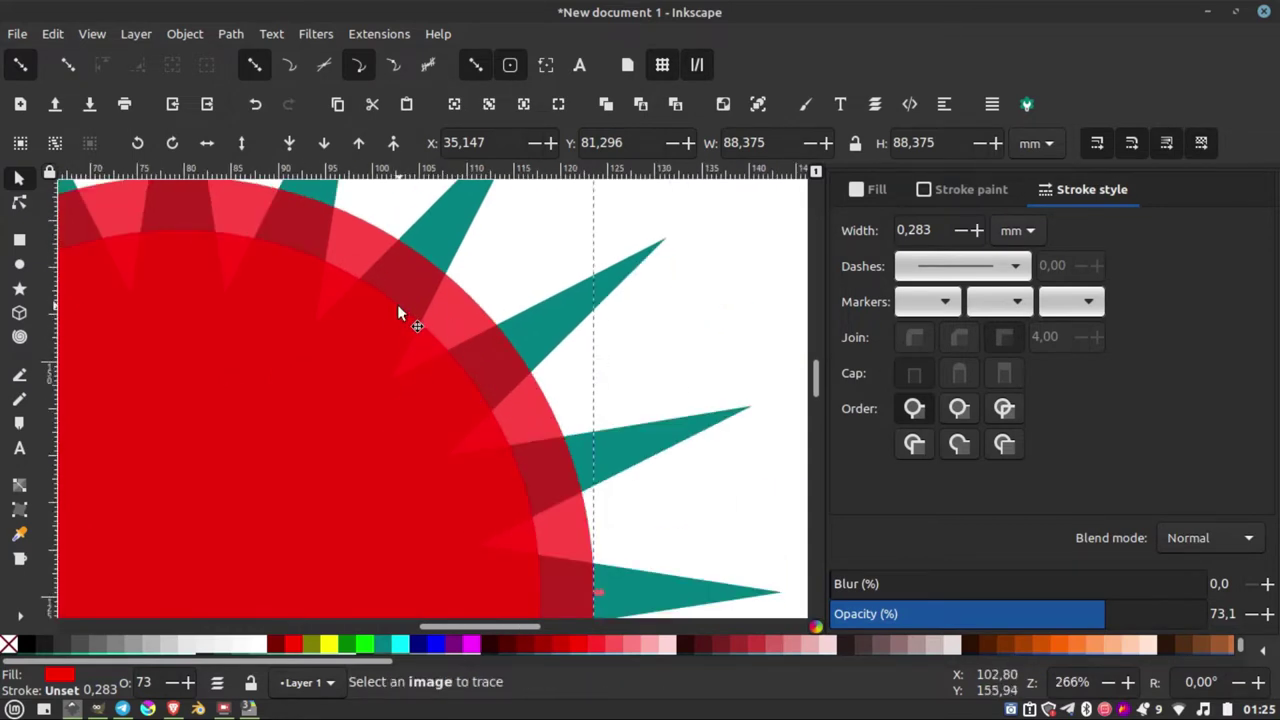
ctrl+scroll(435, 352, up, 2)
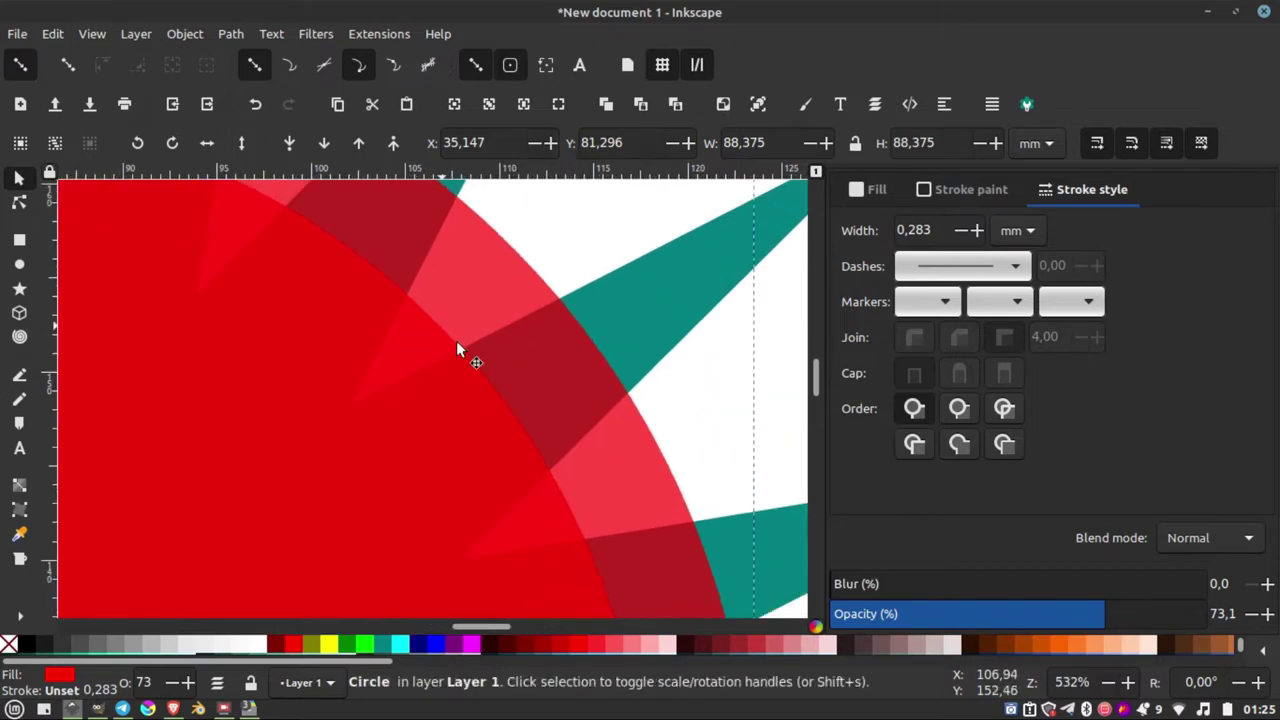
ctrl+scroll(520, 410, down, 2)
ctrl+scroll(468, 317, down, 2)
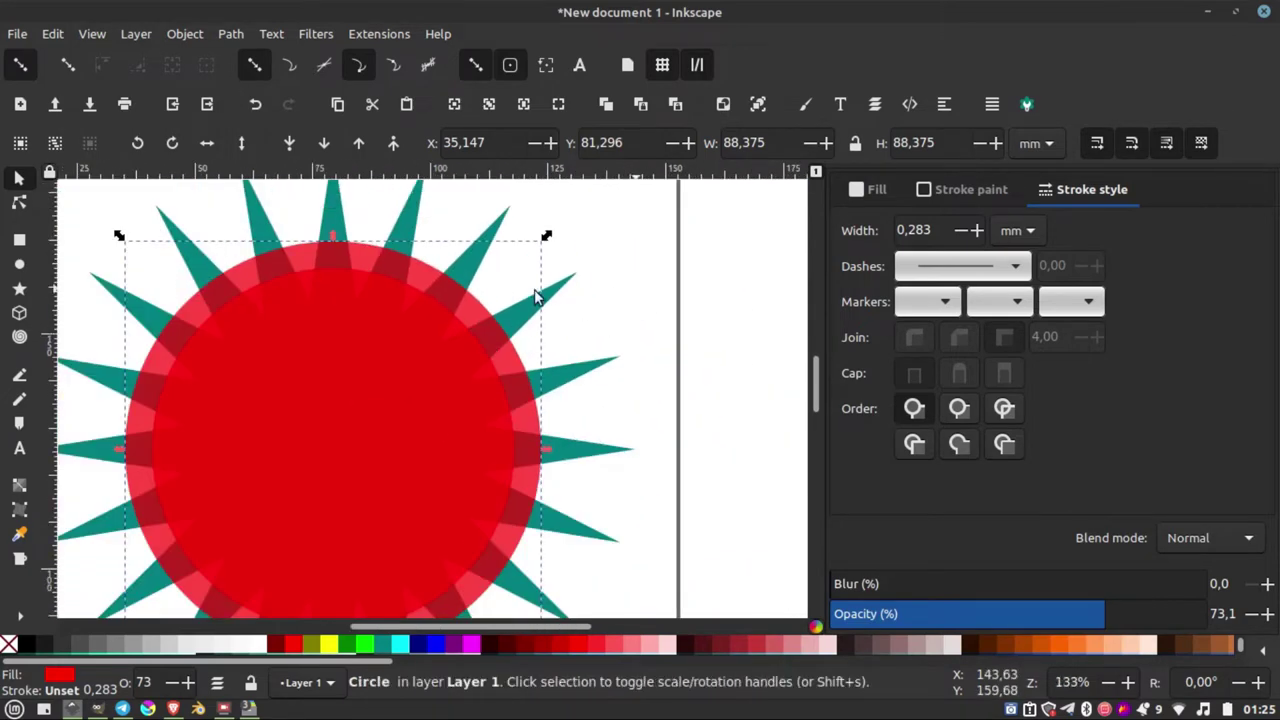
Send the larger duplicate circle beneath the star, then select the inner circle.
click(637, 314)
click(480, 312)
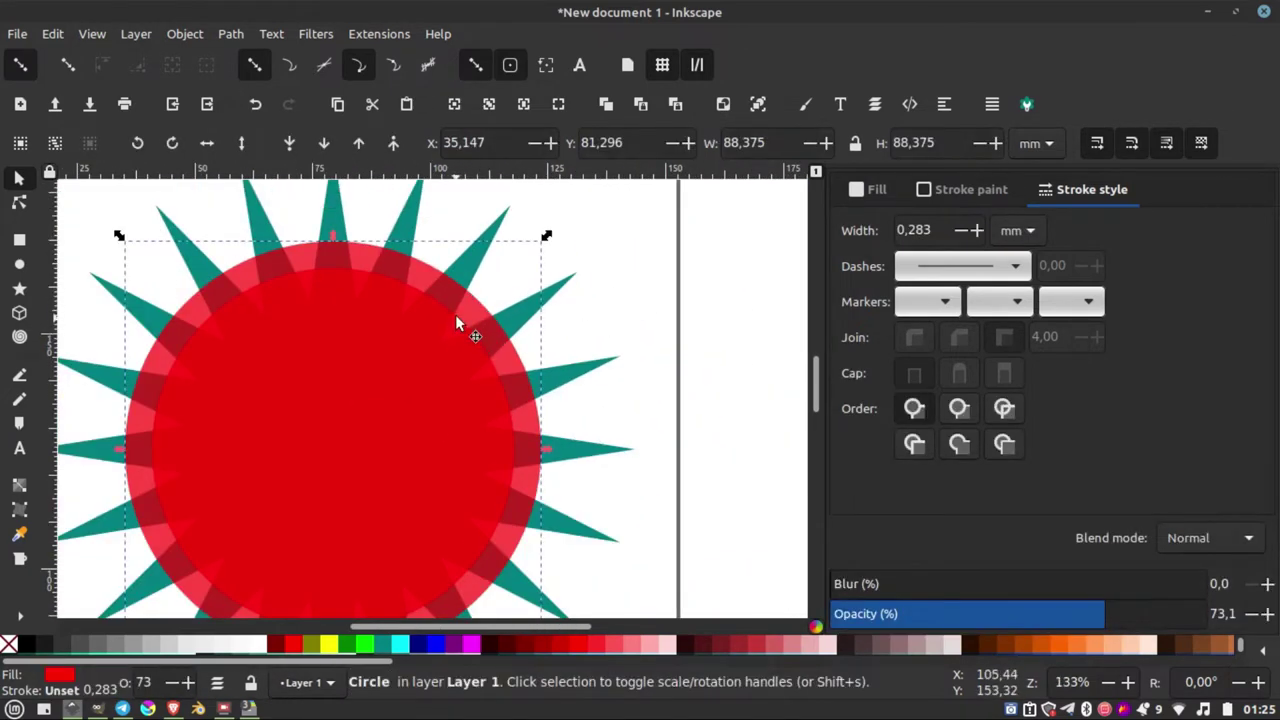
click(289, 143)
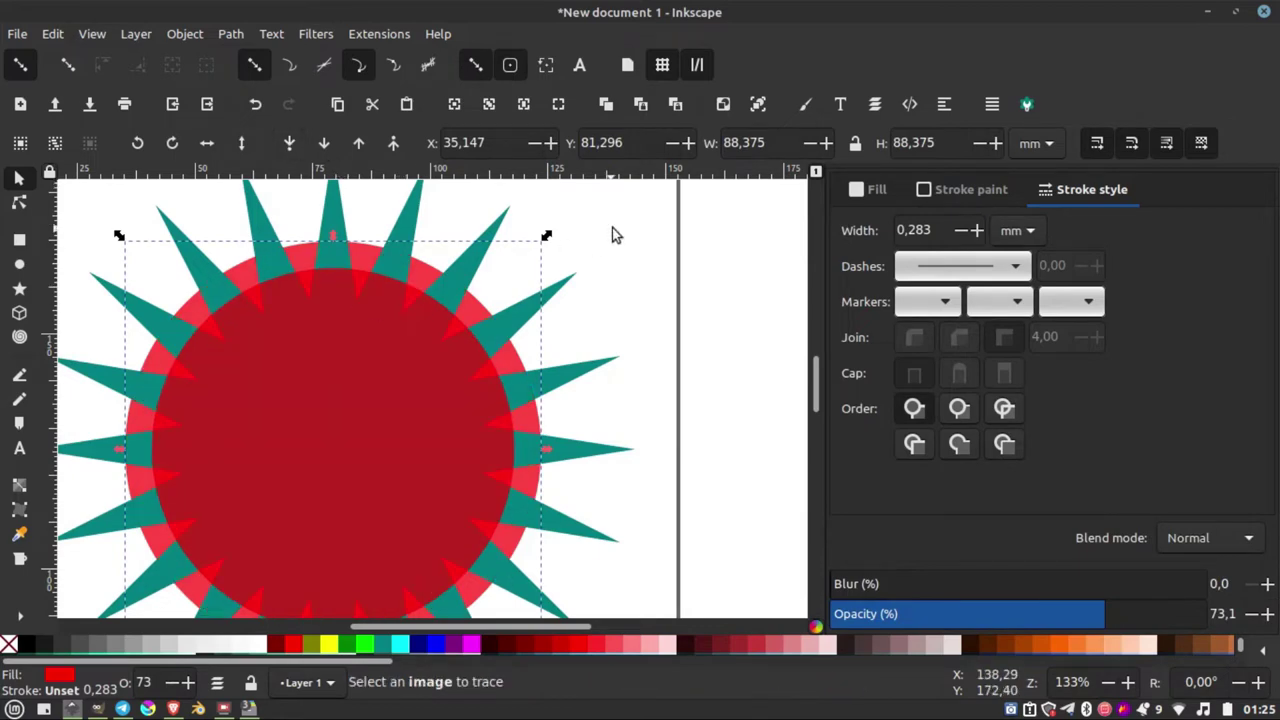
click(614, 234)
ctrl+click(430, 325)
ctrl+scroll(430, 312, down, 2)
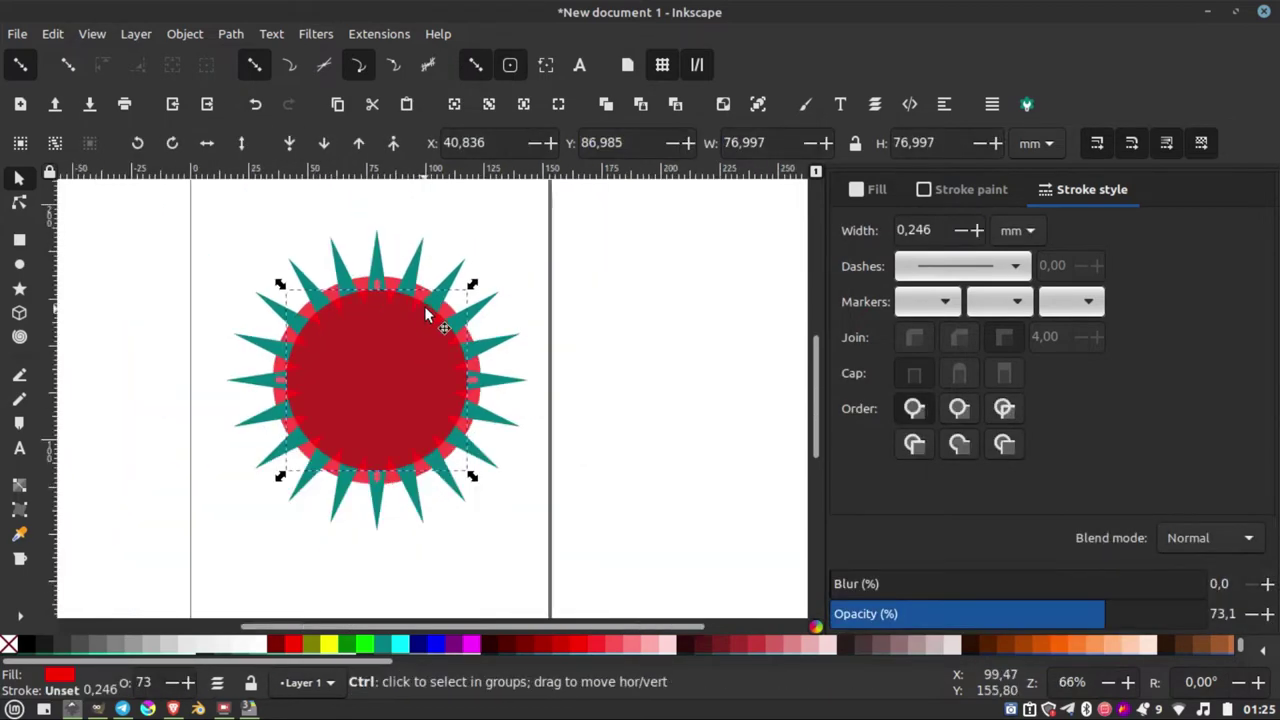
ctrl+scroll(430, 312, up, 2)
ctrl+scroll(436, 300, up, 2)
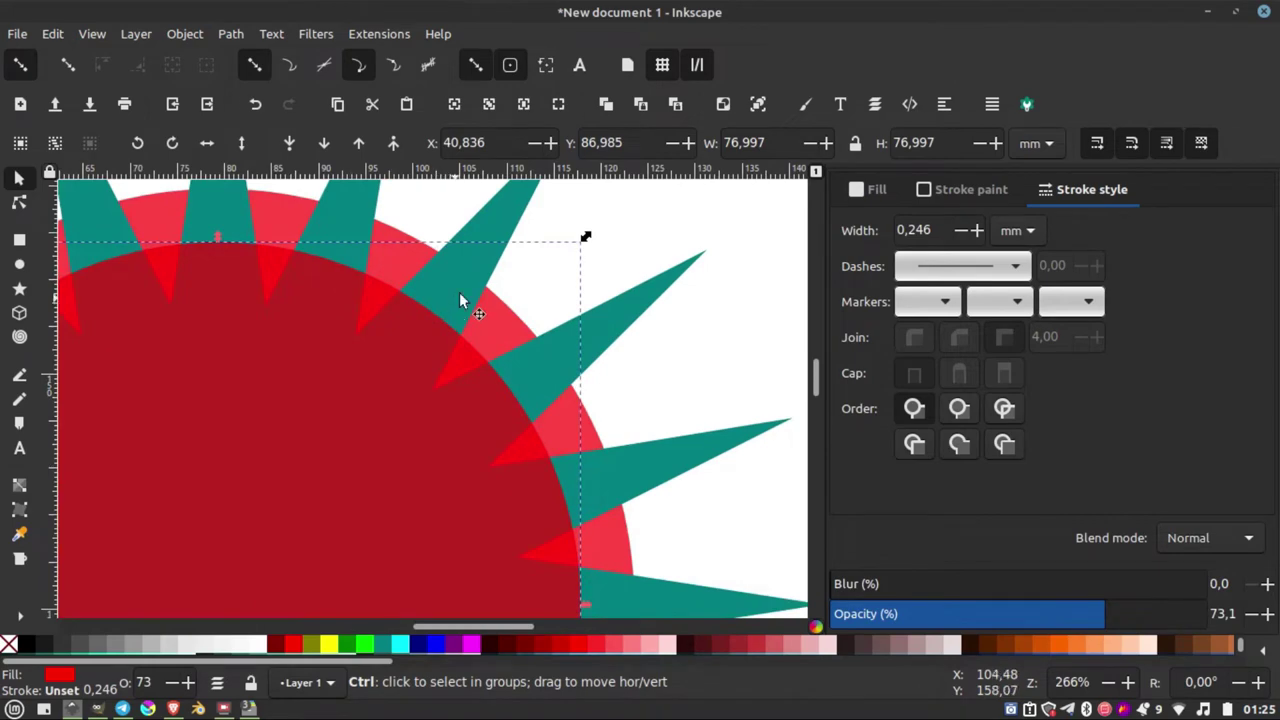
ctrl+scroll(410, 320, down, 1)
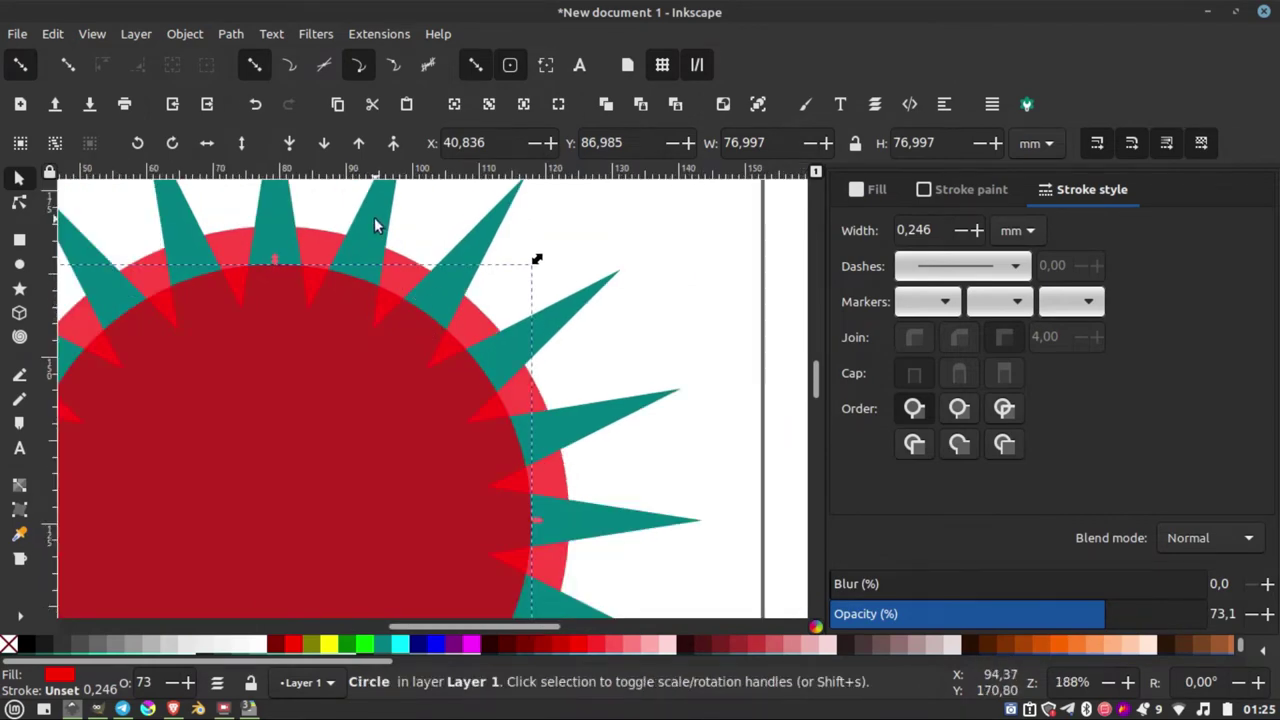
ctrl+scroll(391, 270, down, 3)
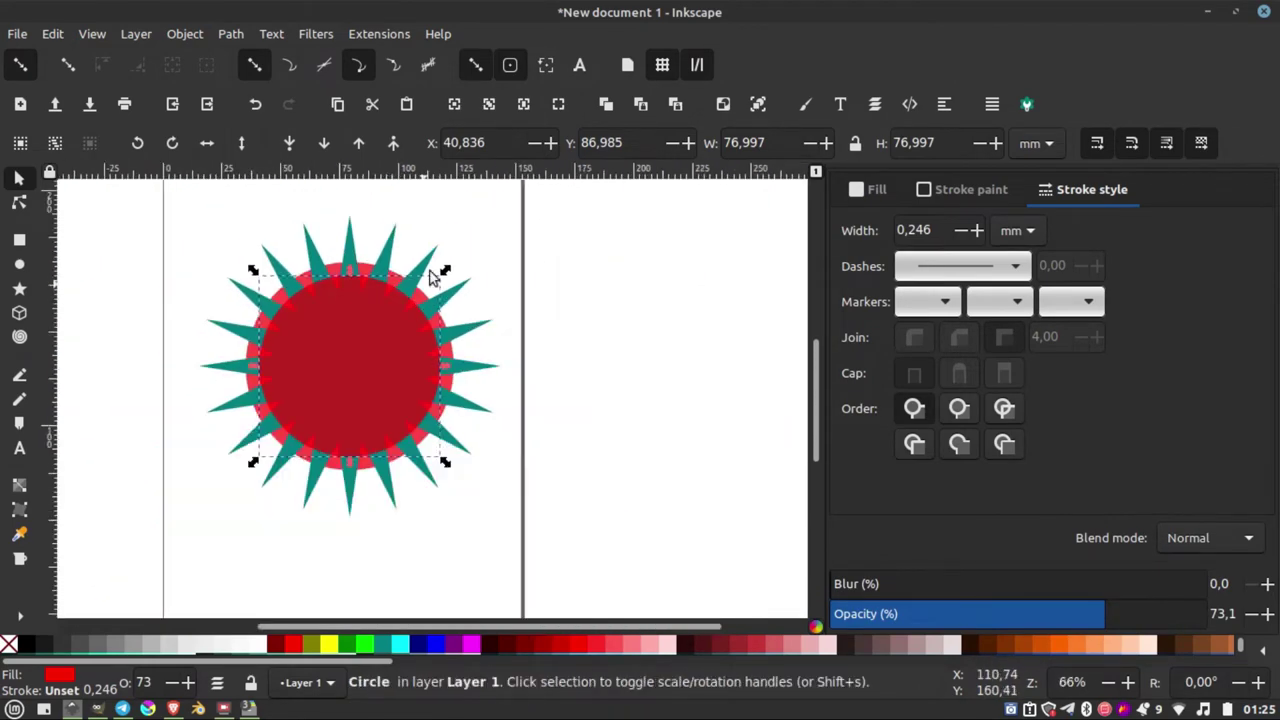
ctrl+scroll(393, 245, up, 3)
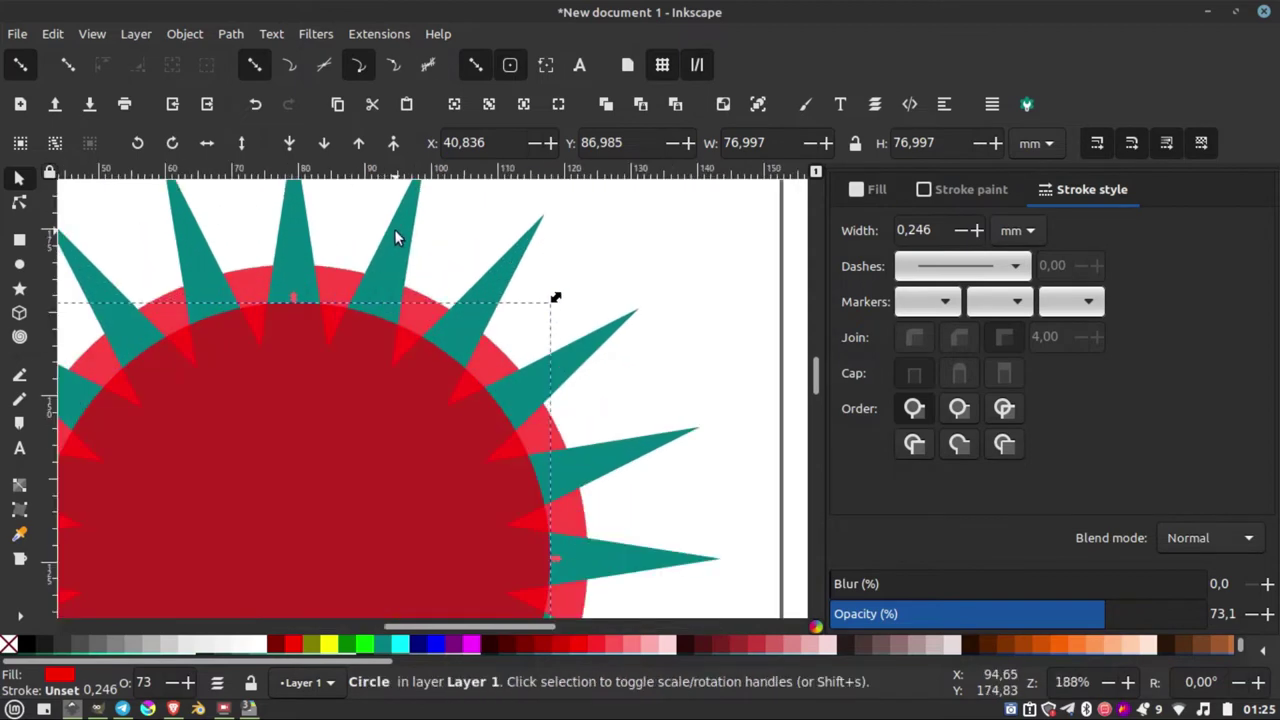
Select the red circle together with the teal star.
right_click(395, 237)
click(449, 476)
ctrl+scroll(383, 438, down, 2)
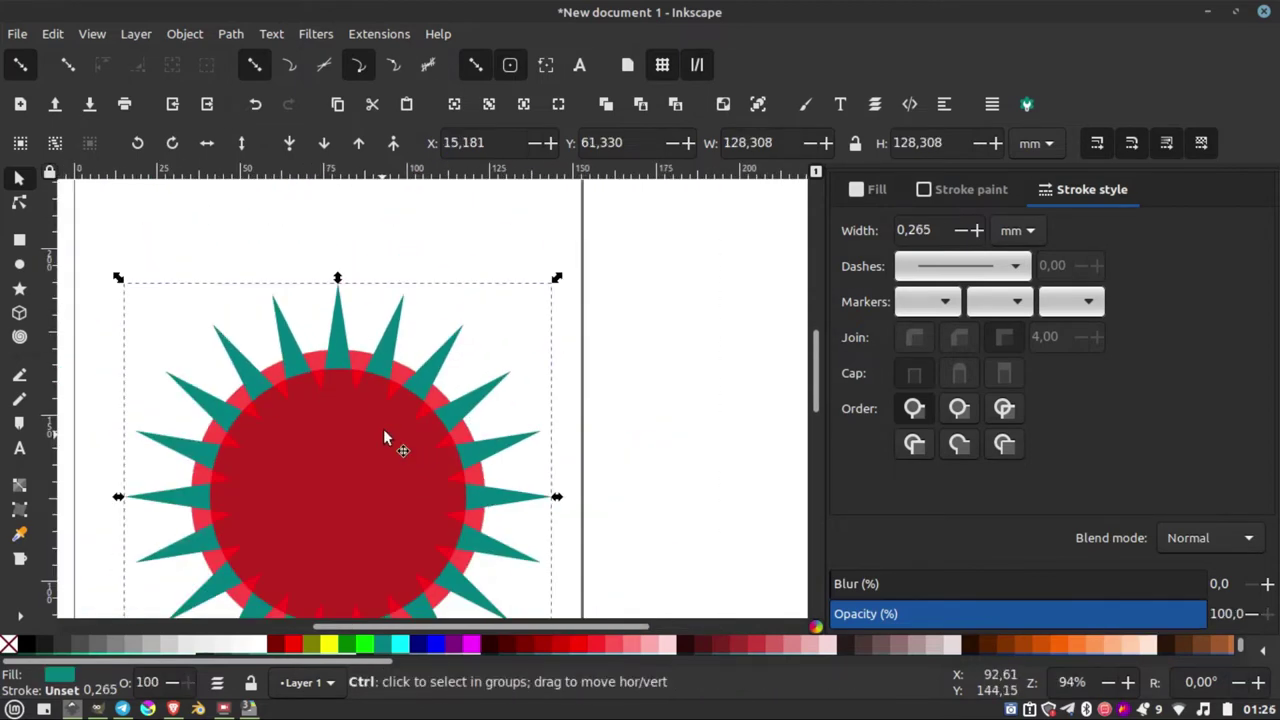
click(651, 343)
click(391, 371)
ctrl+scroll(392, 340, up, 1)
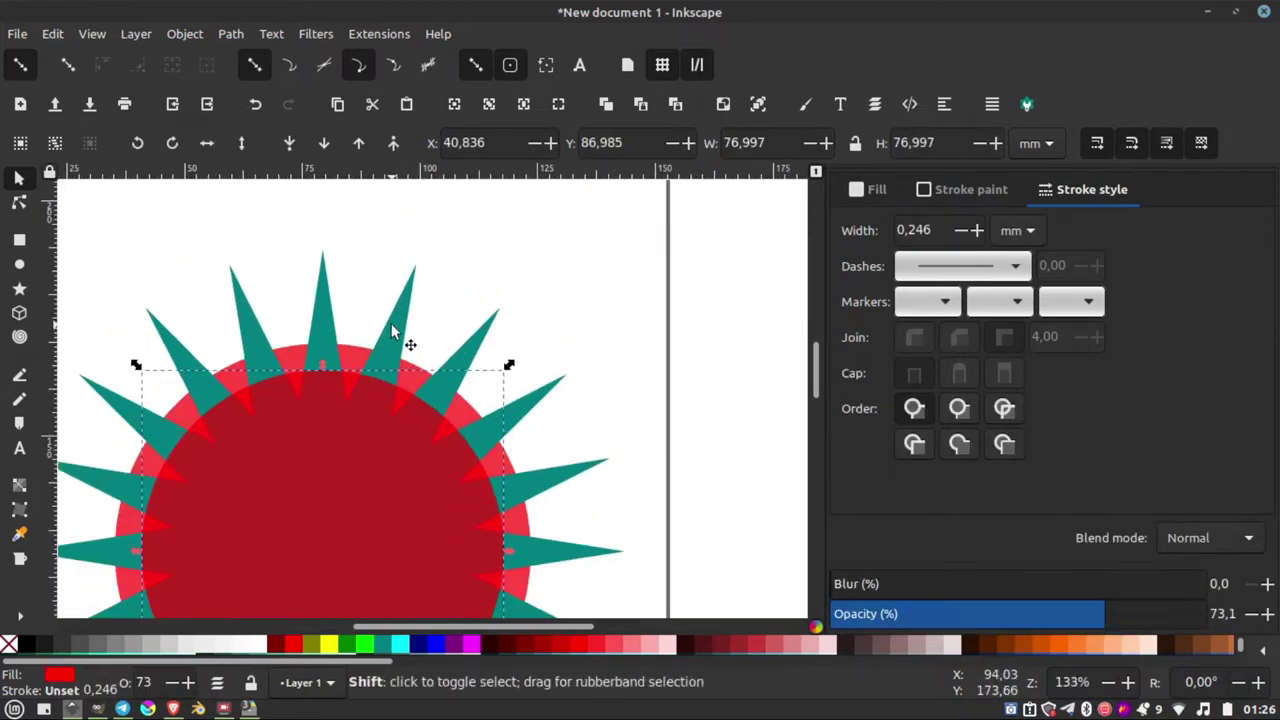
shift+click(392, 330)
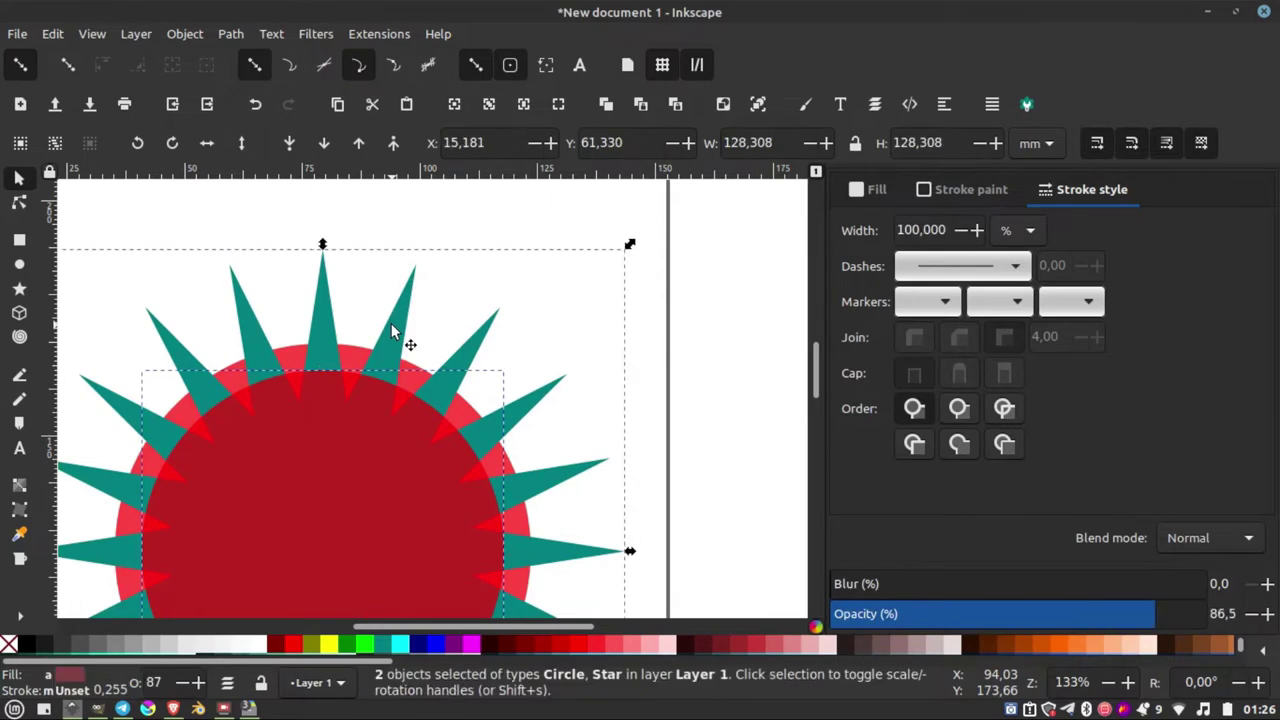
Merge the circle and star with Path > Union.
click(231, 34)
click(258, 126)
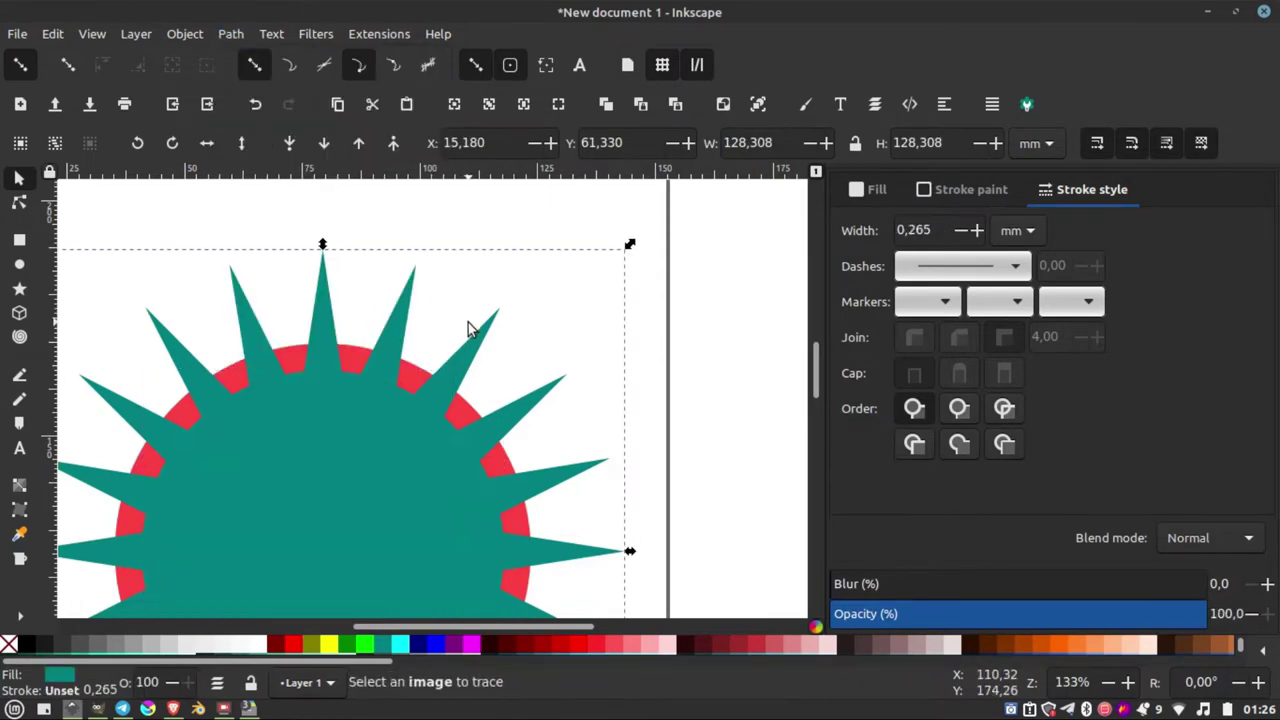
ctrl+scroll(468, 340, down, 1)
ctrl+scroll(440, 365, up, 2)
ctrl+scroll(400, 372, up, 1)
ctrl+scroll(393, 365, down, 1)
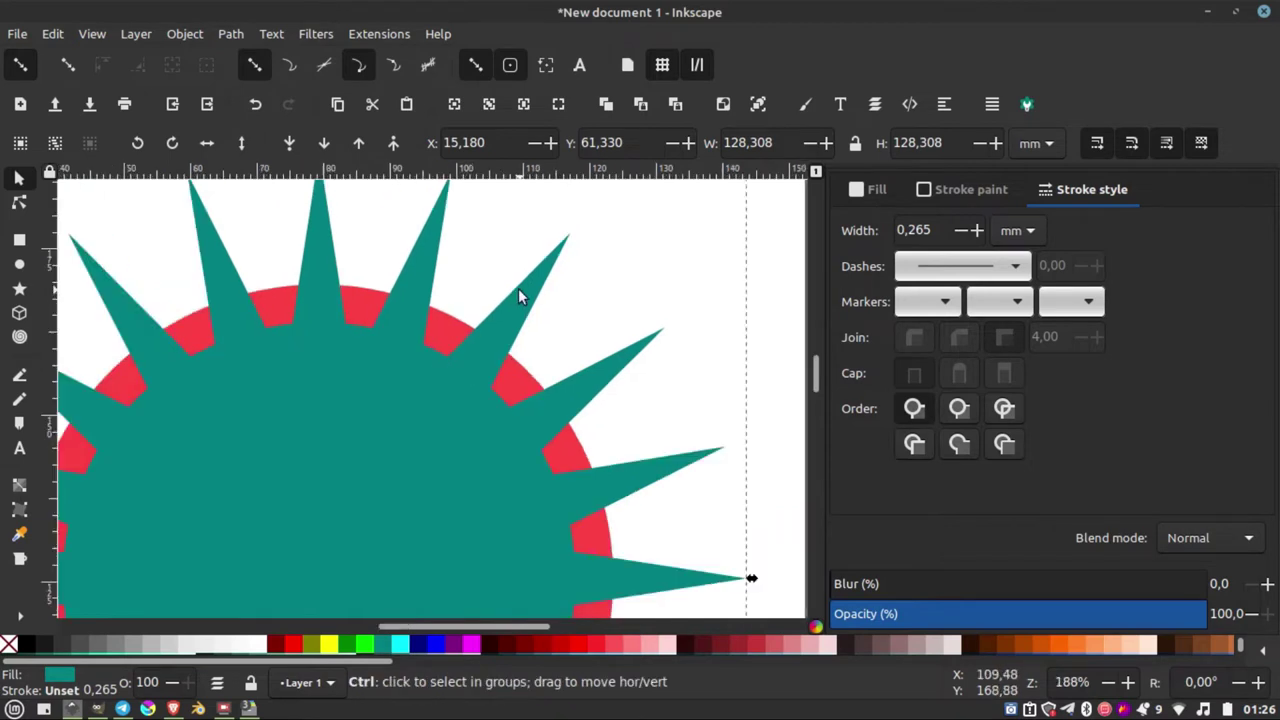
ctrl+scroll(518, 288, down, 1)
ctrl+scroll(449, 405, down, 1)
ctrl+scroll(443, 300, down, 1)
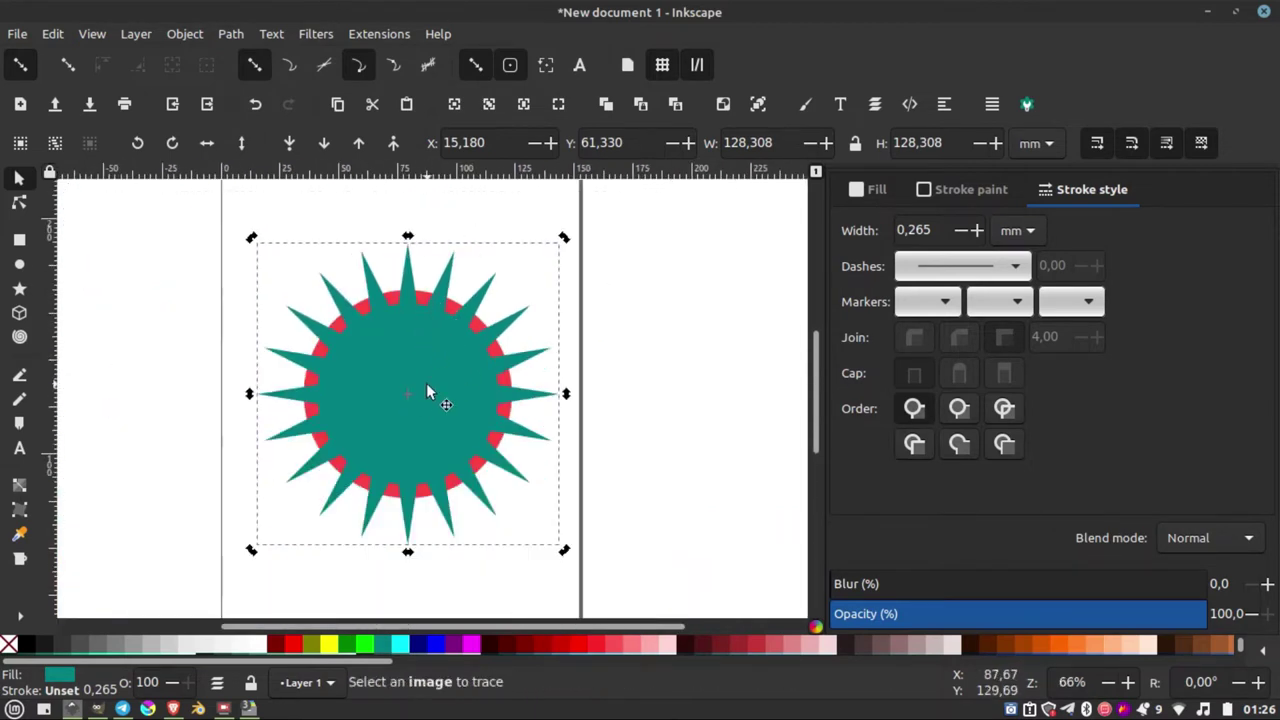
Raise the red circle back above the star and reselect both shapes.
click(288, 145)
ctrl+scroll(444, 320, up, 1)
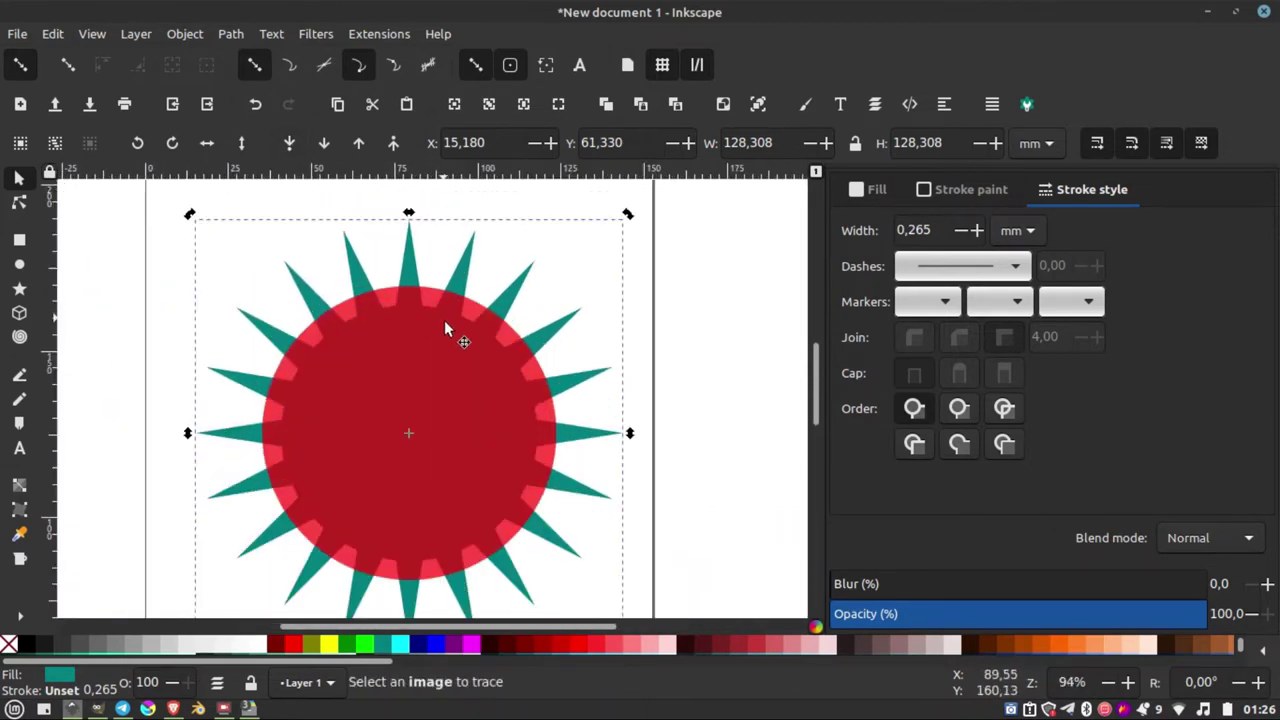
click(444, 321)
ctrl+scroll(414, 300, up, 2)
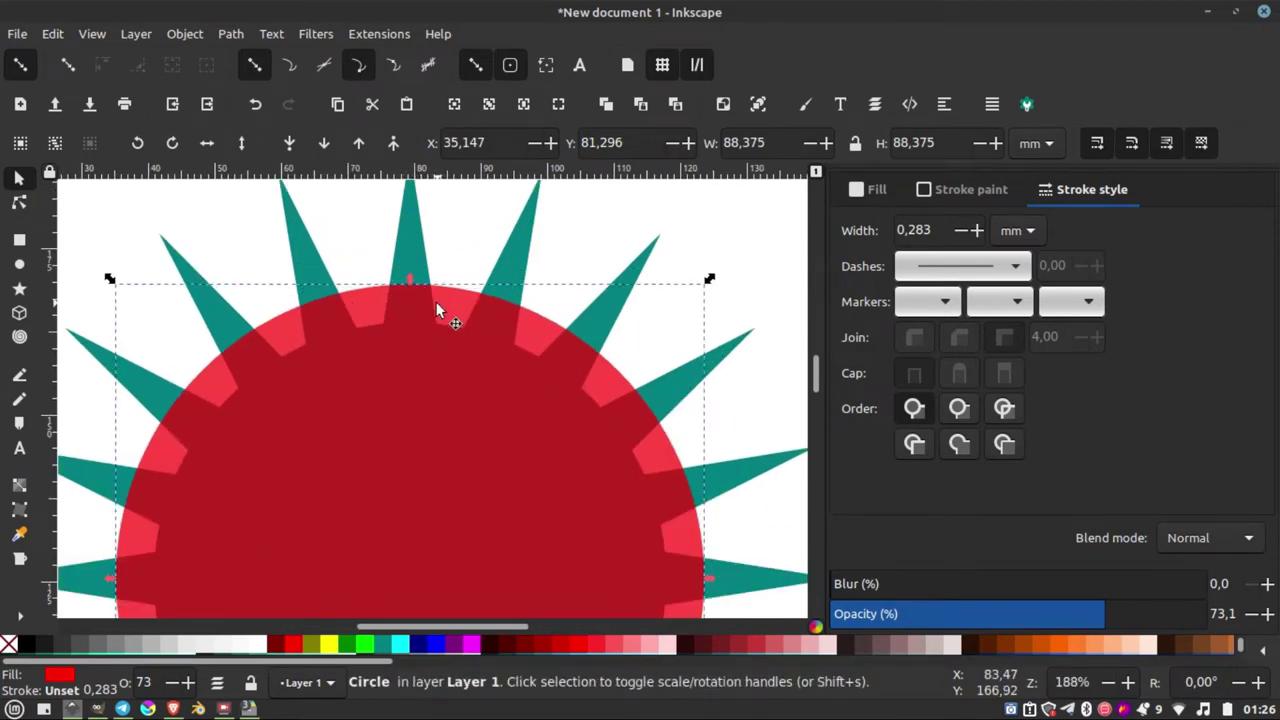
shift+click(410, 230)
ctrl+scroll(410, 235, down, 1)
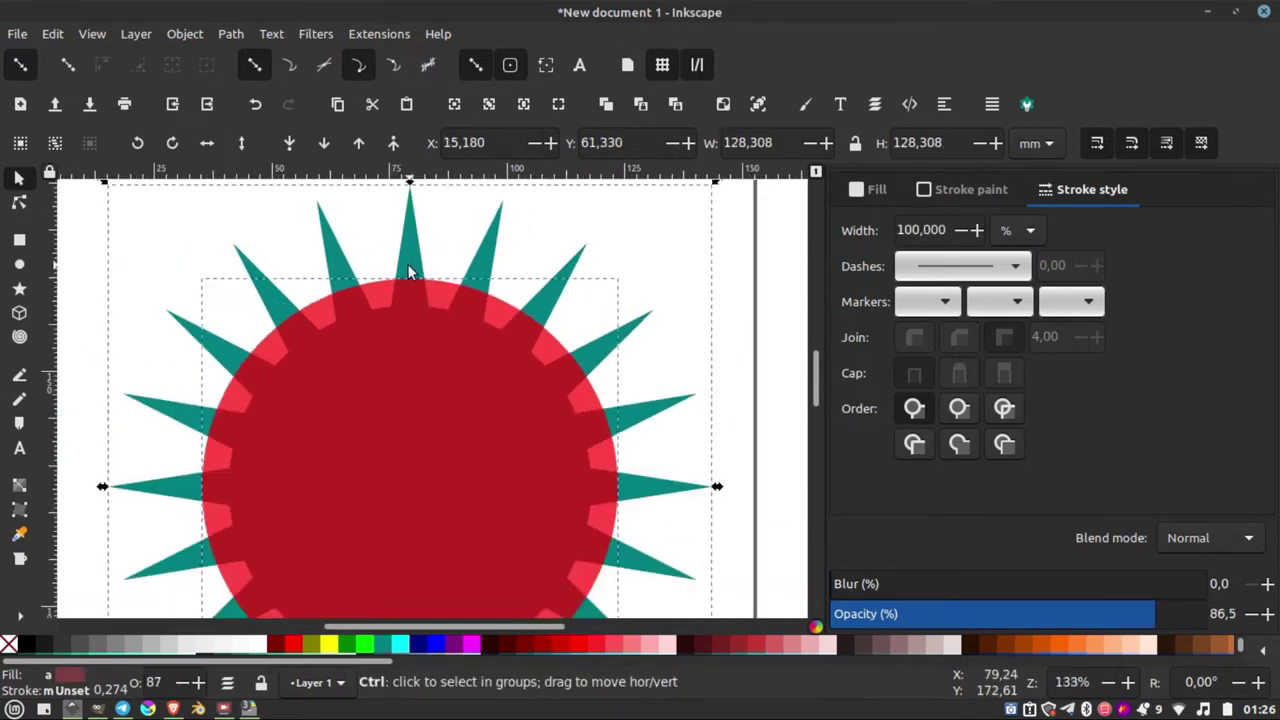
ctrl+scroll(410, 272, down, 1)
Intersect the circle and star into one 88.375 mm teal gear with squared teeth.
click(236, 36)
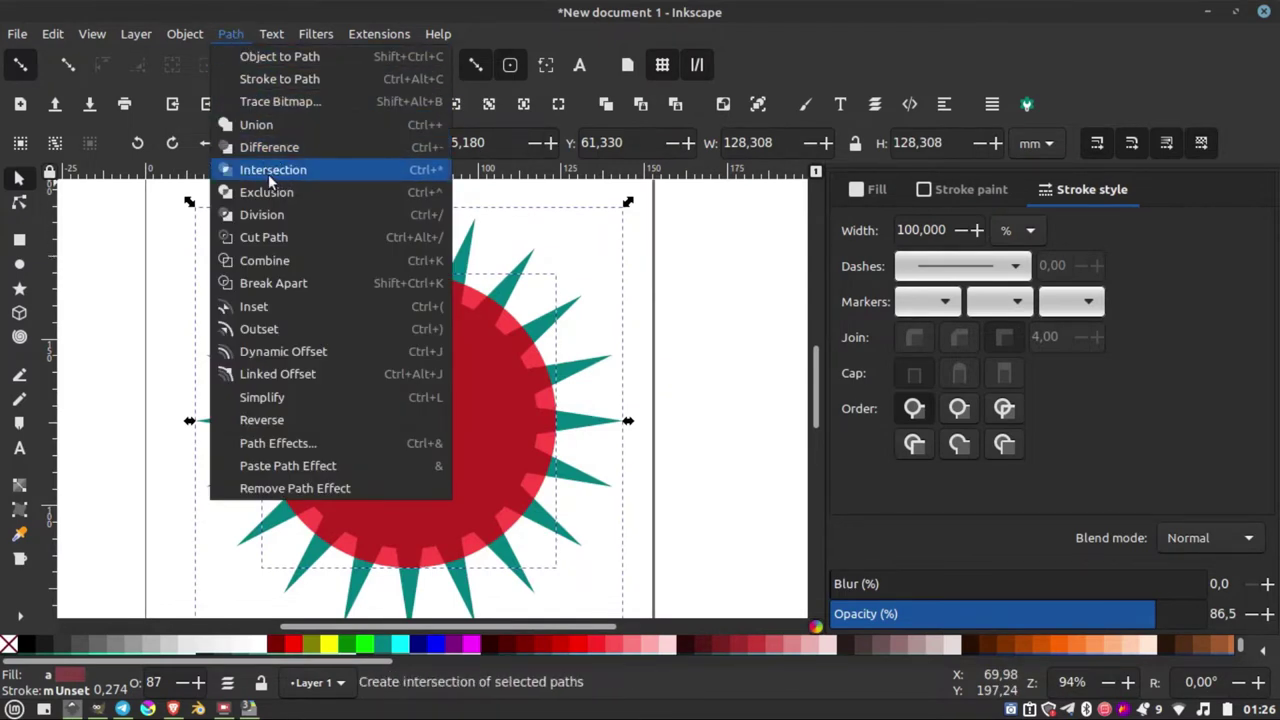
click(273, 170)
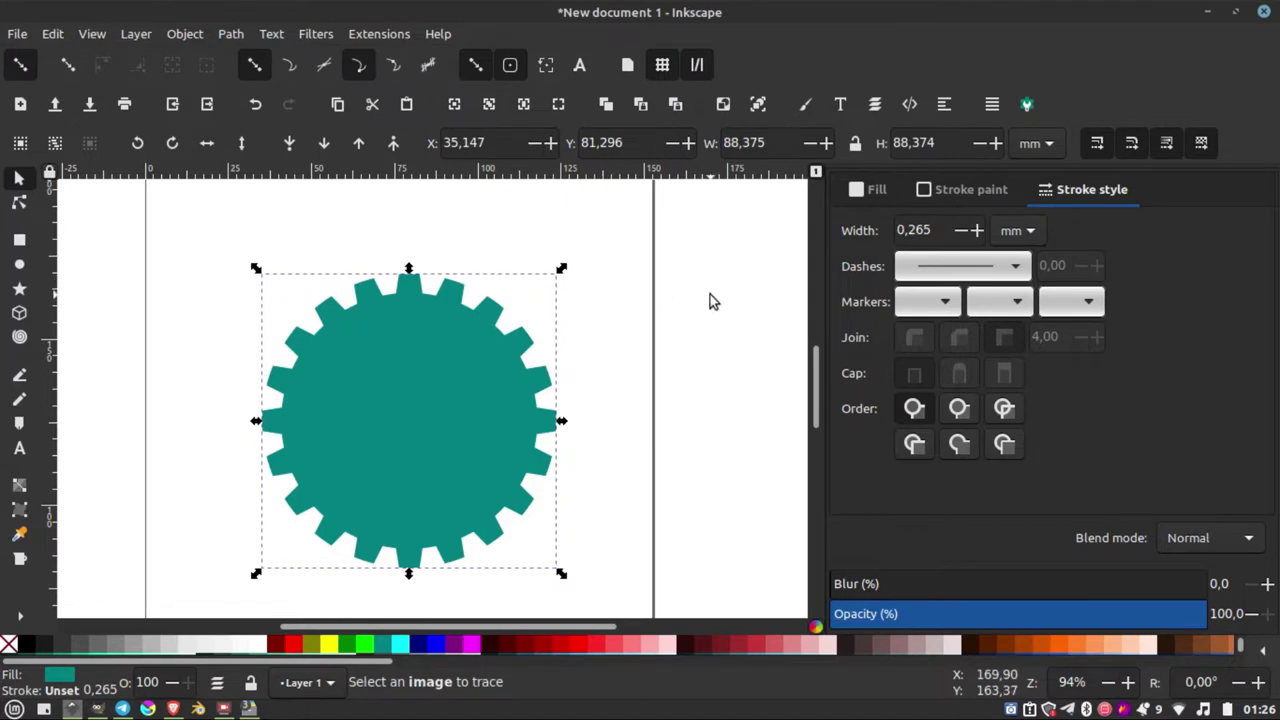
key(Escape)
scroll(350, 330, down, 1)
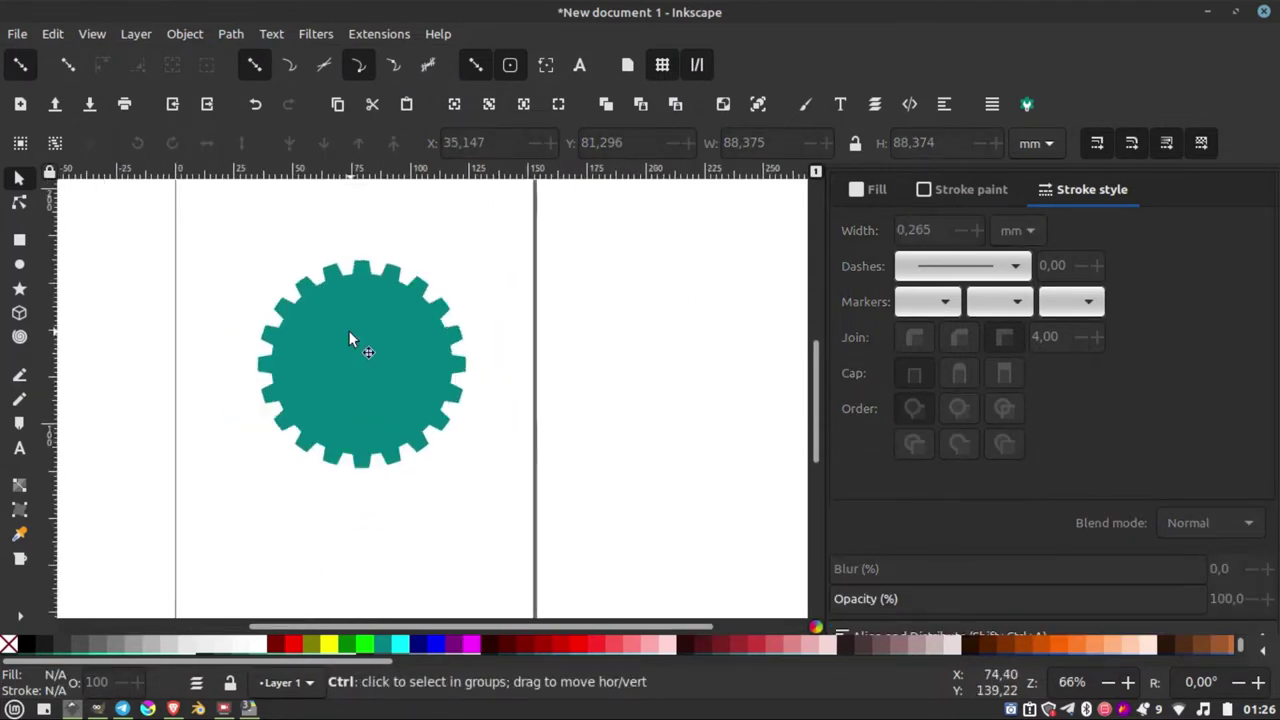
scroll(348, 330, up, 1)
scroll(216, 355, down, 3)
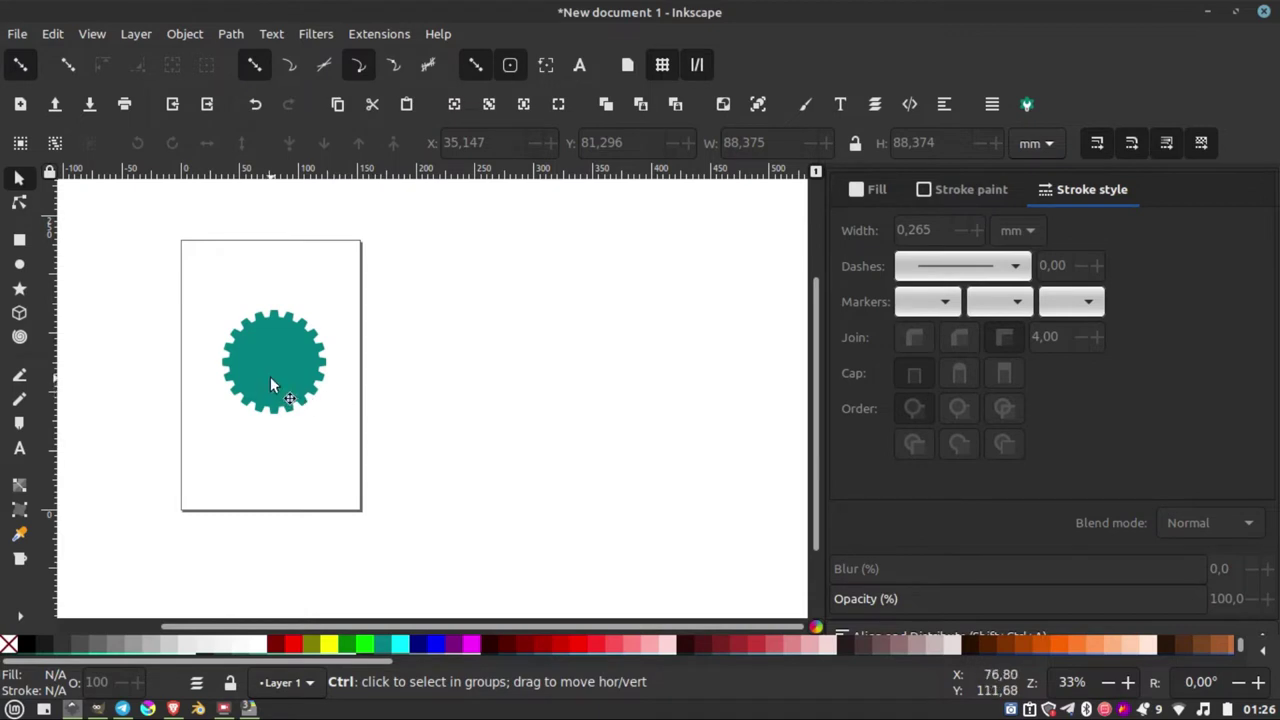
scroll(270, 376, up, 1)
scroll(270, 376, up, 1)
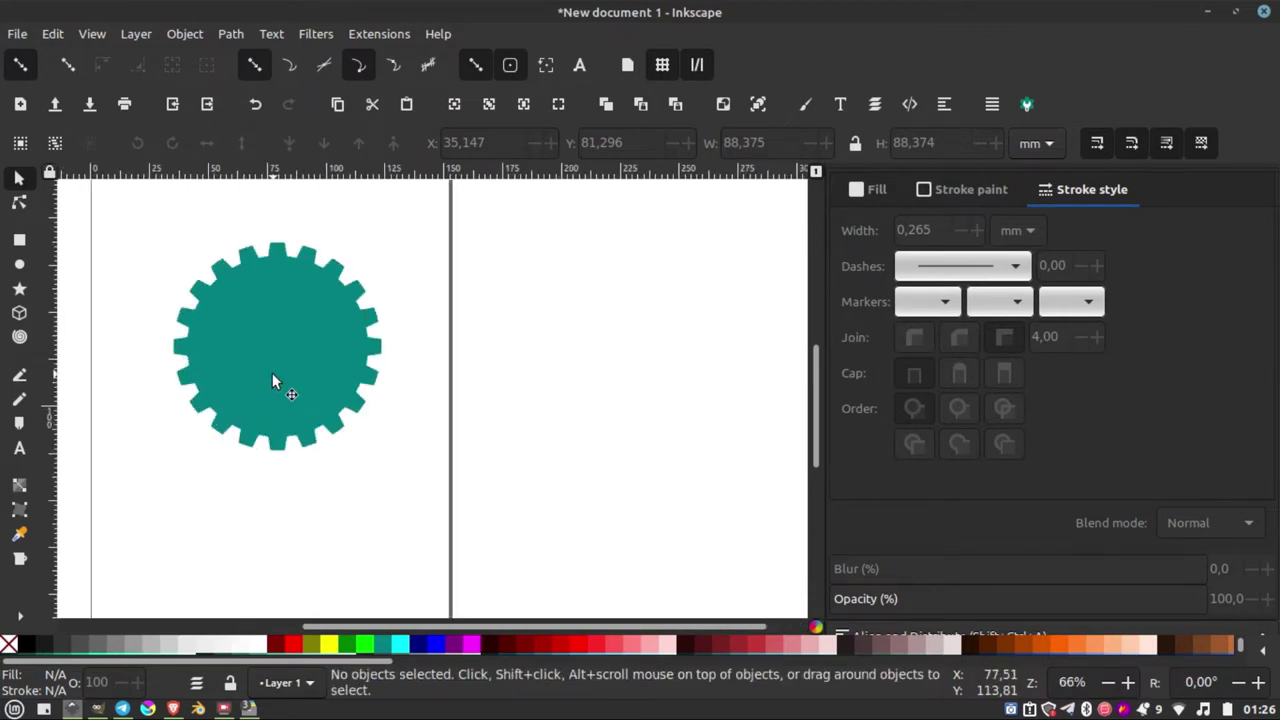
Render a 20-tooth gear with the Gear extension, using live preview.
click(372, 33)
mouse_move(390, 327)
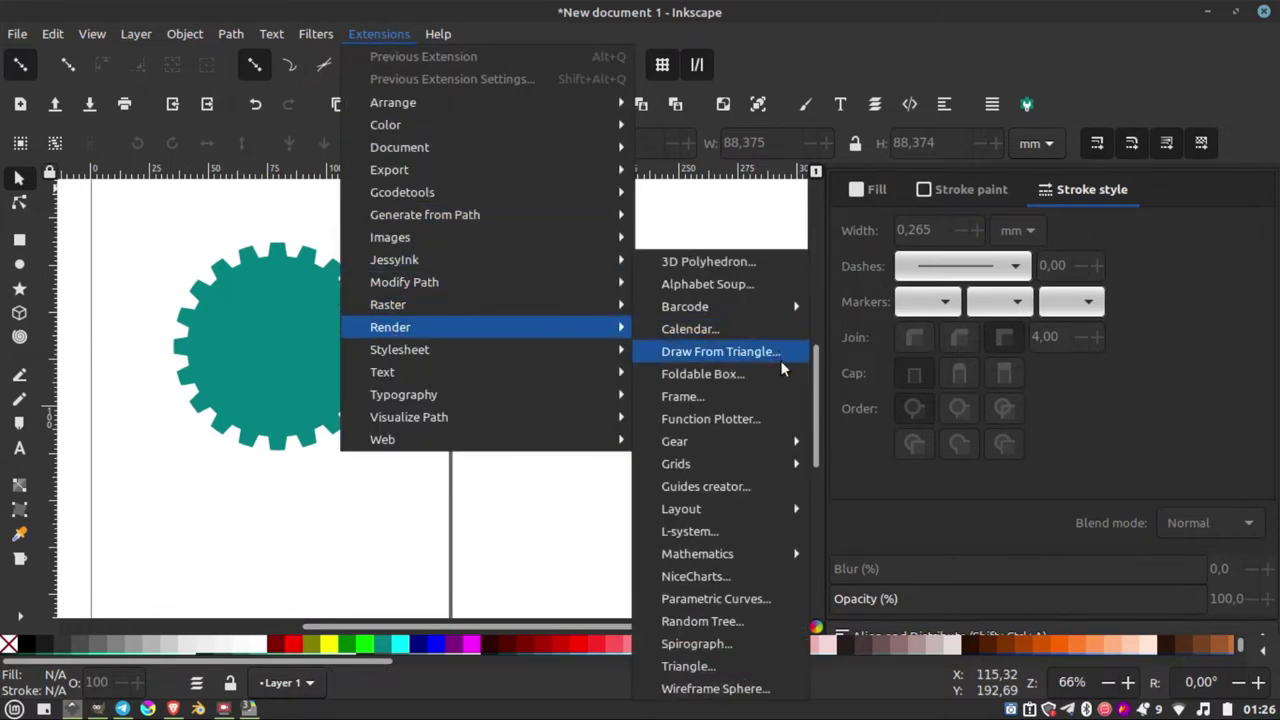
mouse_move(675, 441)
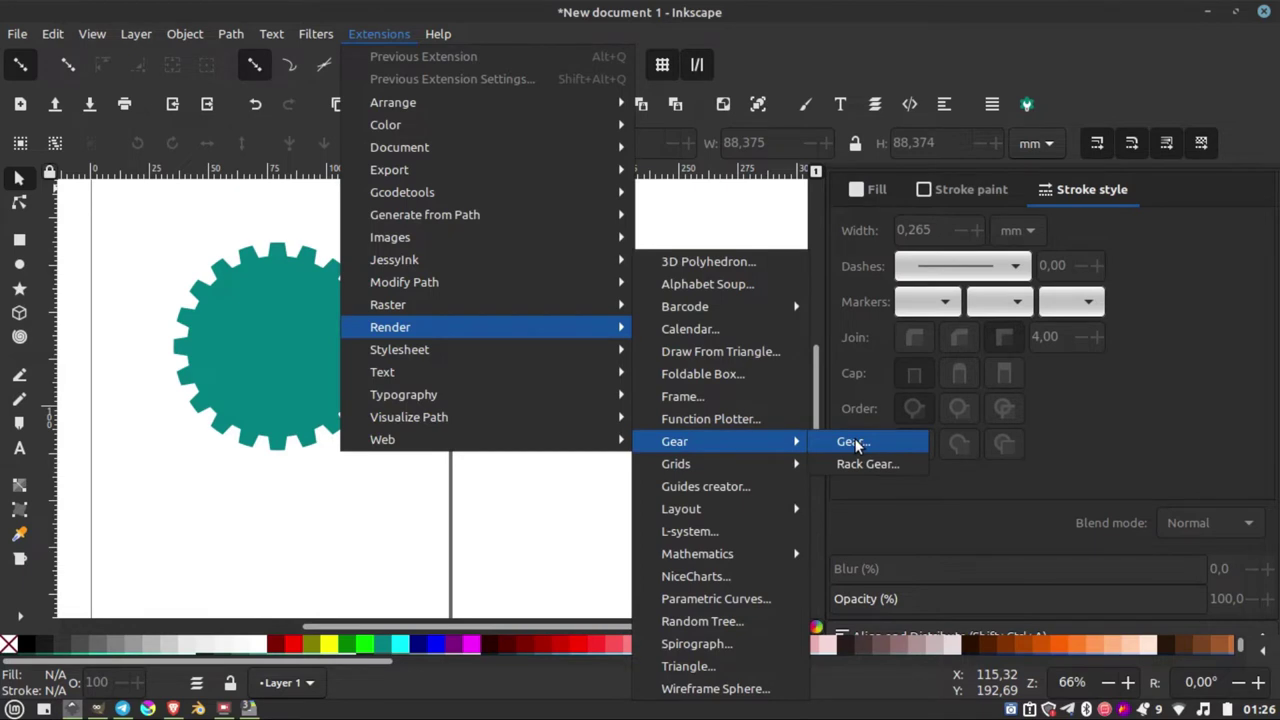
click(852, 441)
drag(489, 220, 738, 220)
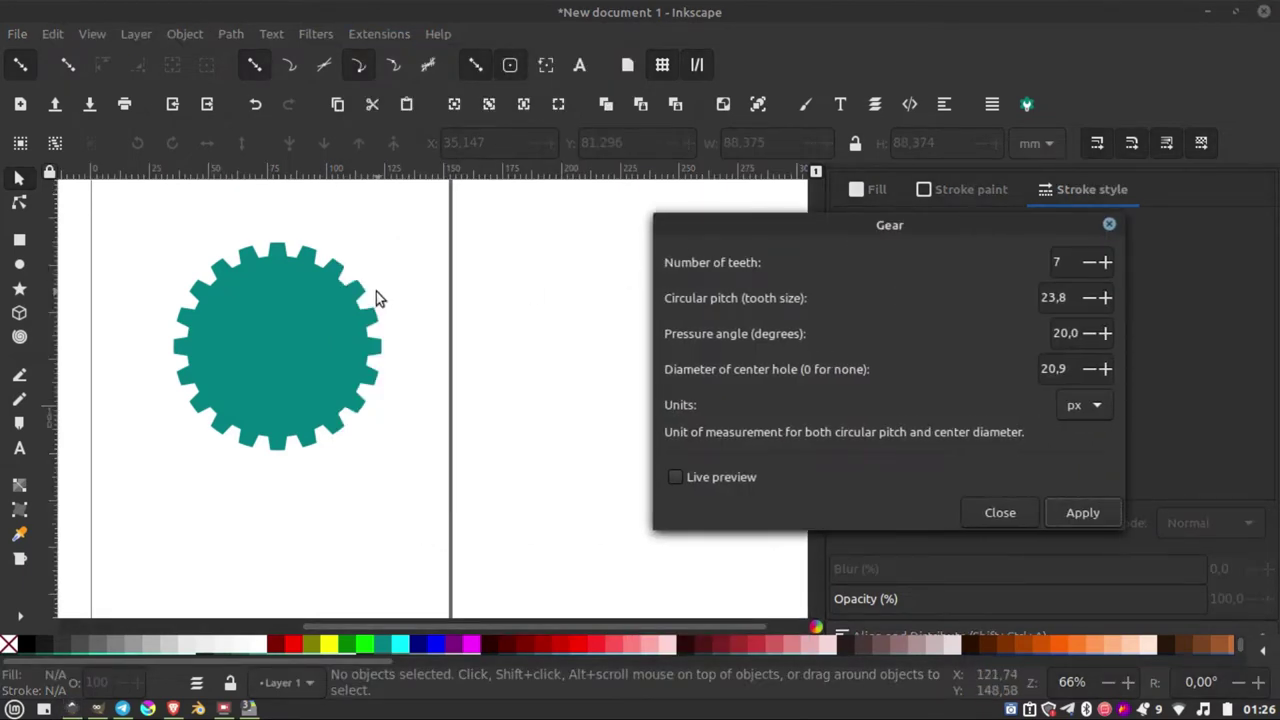
double_click(1072, 265)
text(20)
click(680, 476)
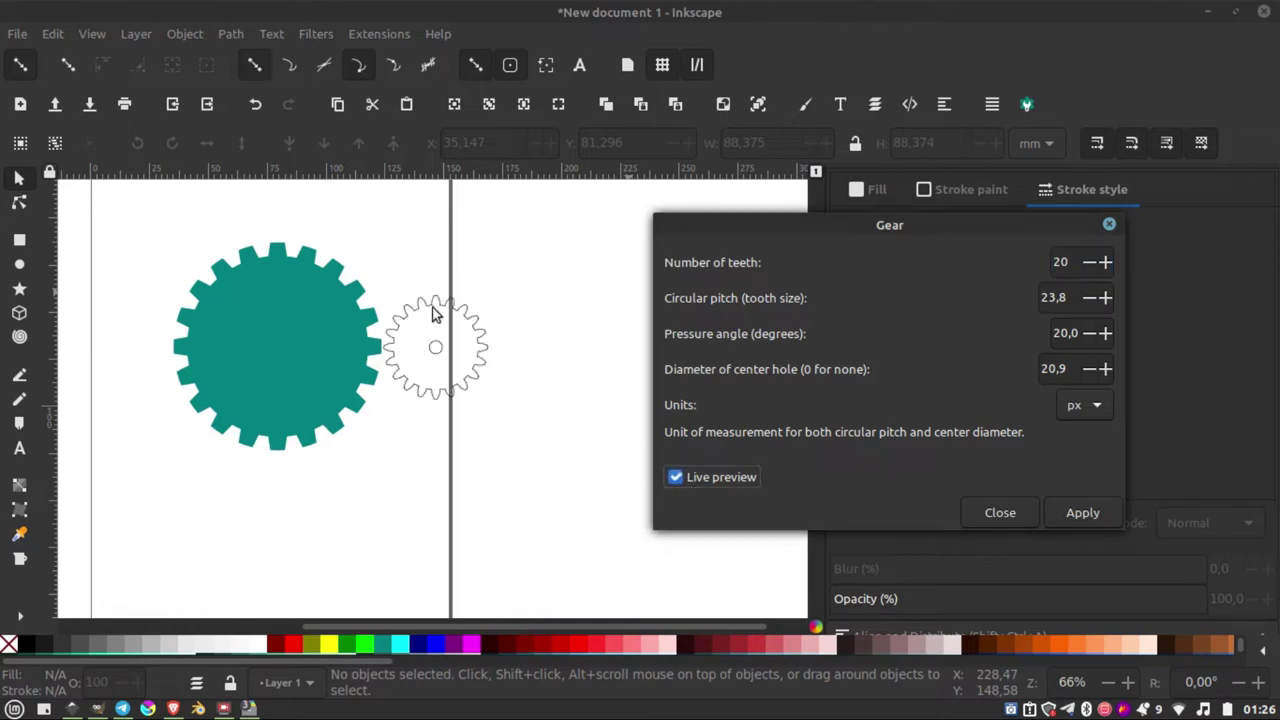
click(1082, 514)
click(1005, 514)
Drag the new outline gear further right of the teal gear.
ctrl+scroll(445, 332, up, 2)
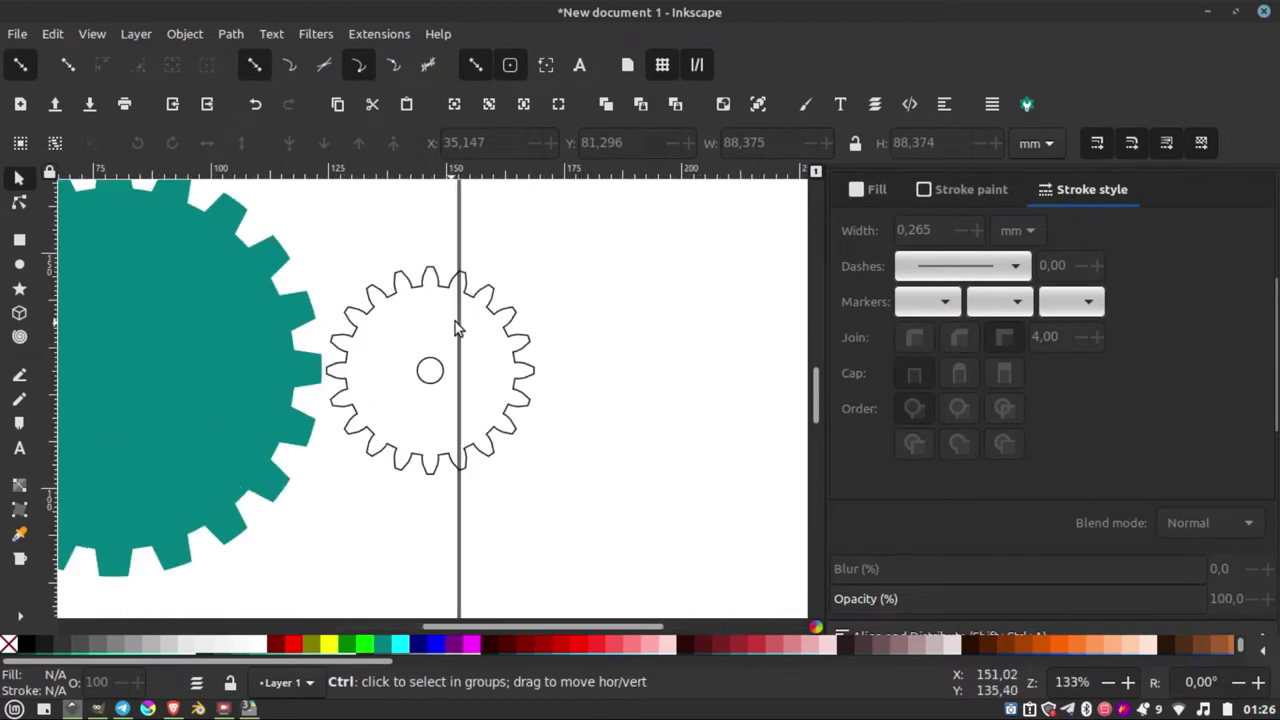
click(517, 337)
drag(523, 340, 655, 337)
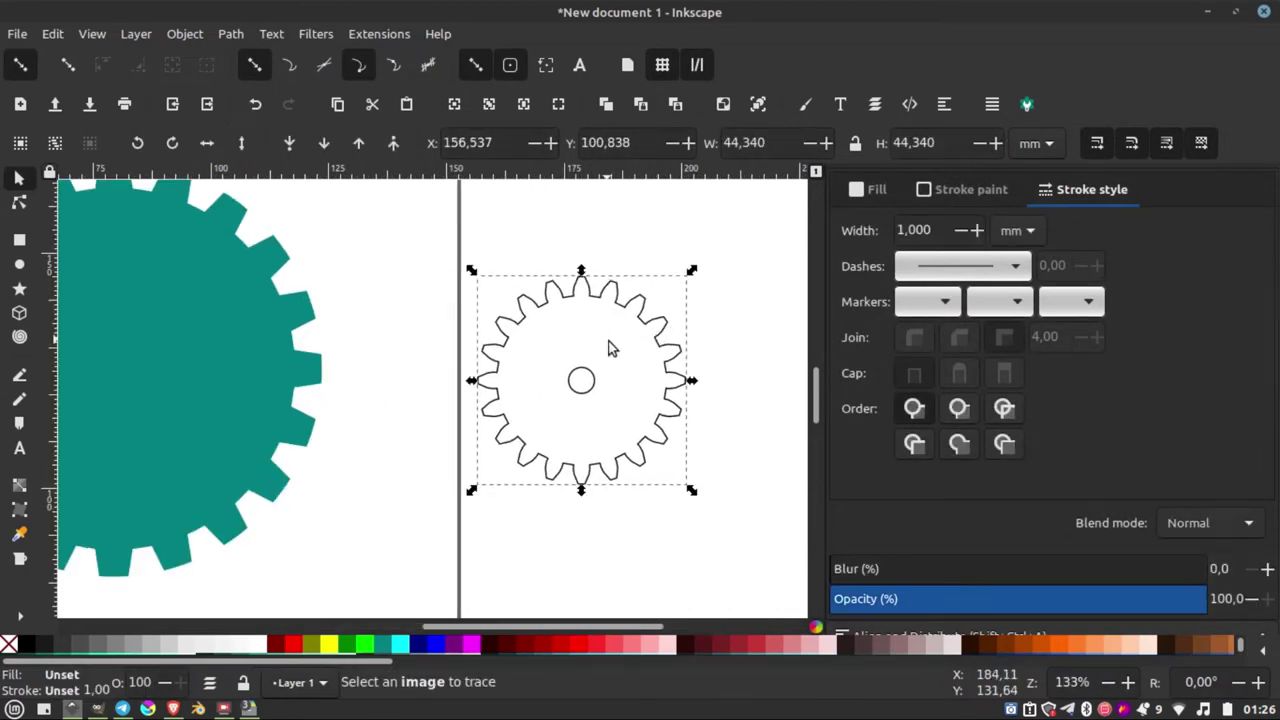
Fill the small gear teal with no stroke and move it down-right.
ctrl+scroll(580, 280, up, 5)
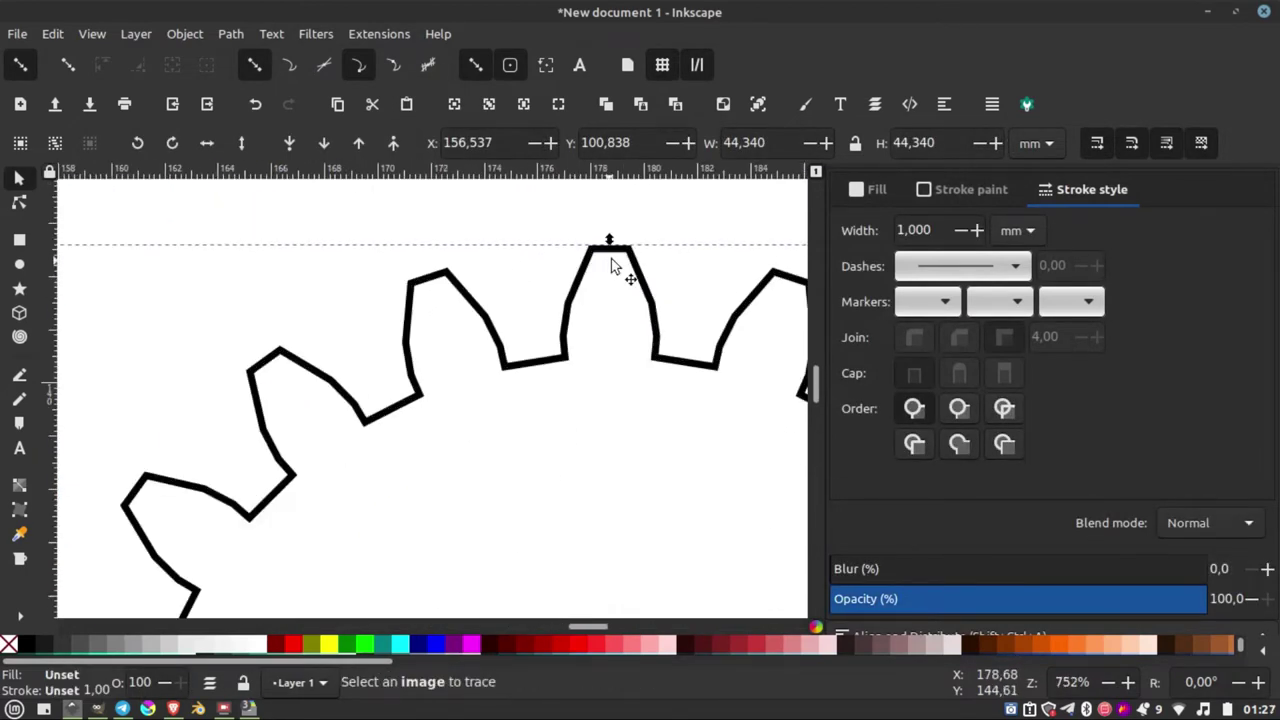
ctrl+scroll(620, 290, down, 2)
ctrl+scroll(580, 290, down, 3)
ctrl+scroll(585, 298, down, 1)
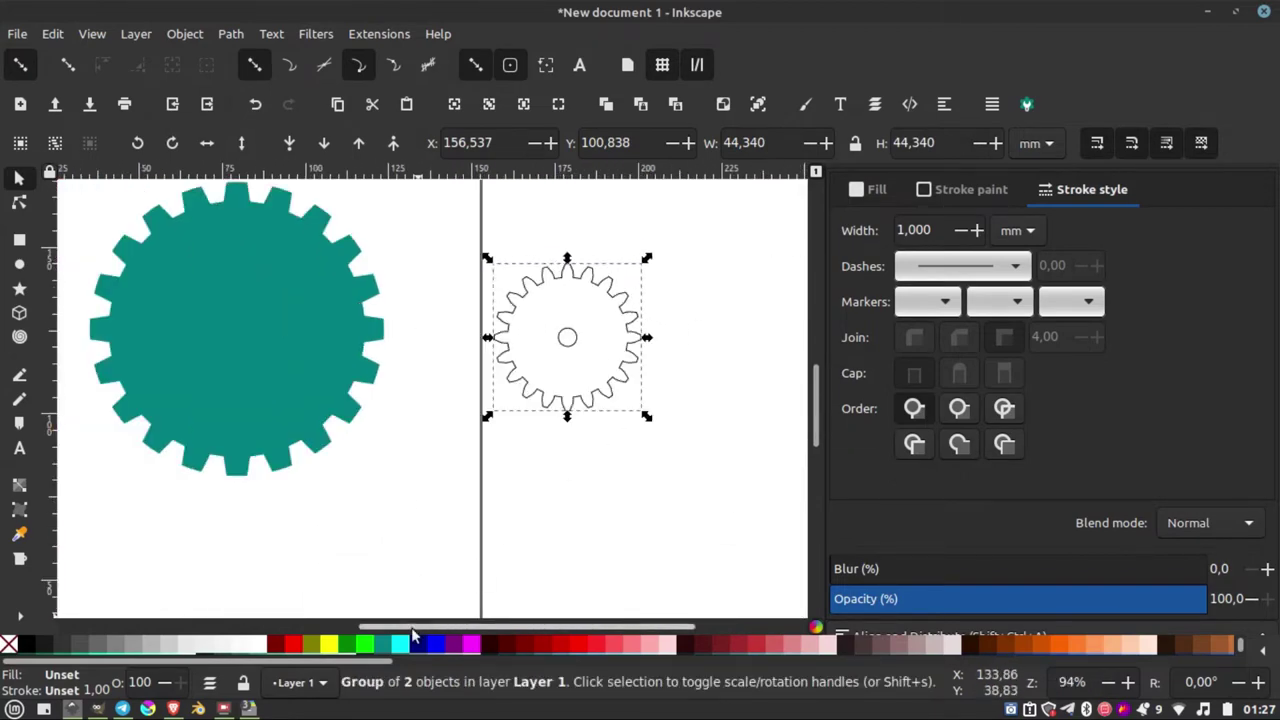
click(381, 644)
ctrl+scroll(553, 345, down, 2)
ctrl+scroll(553, 345, up, 2)
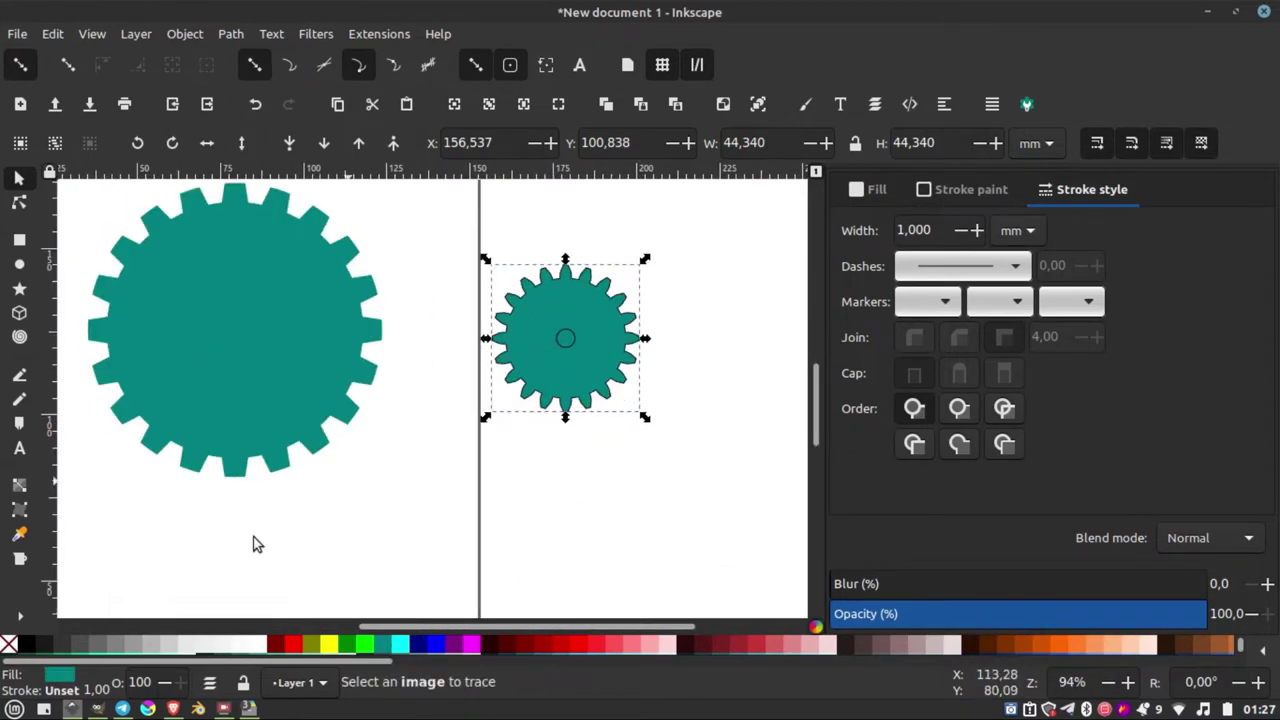
shift+click(8, 644)
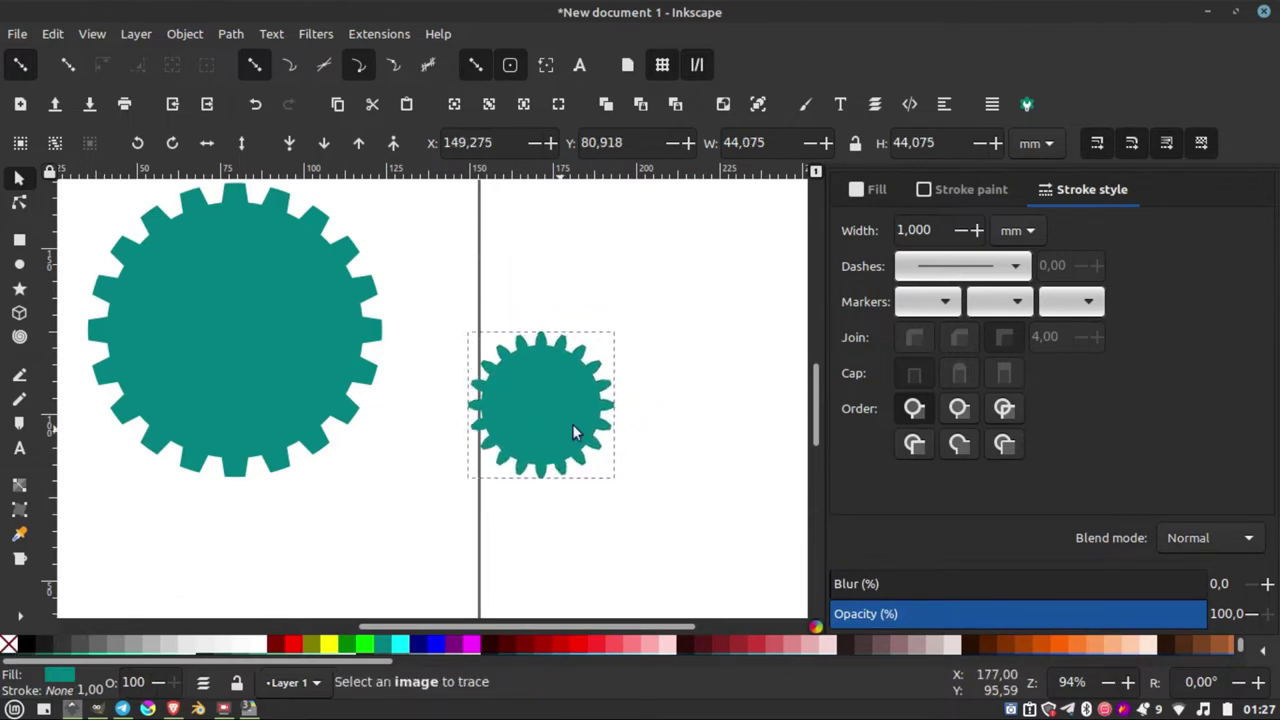
drag(525, 386, 618, 420)
Delete the small gear and select the large teal gear.
key(Delete)
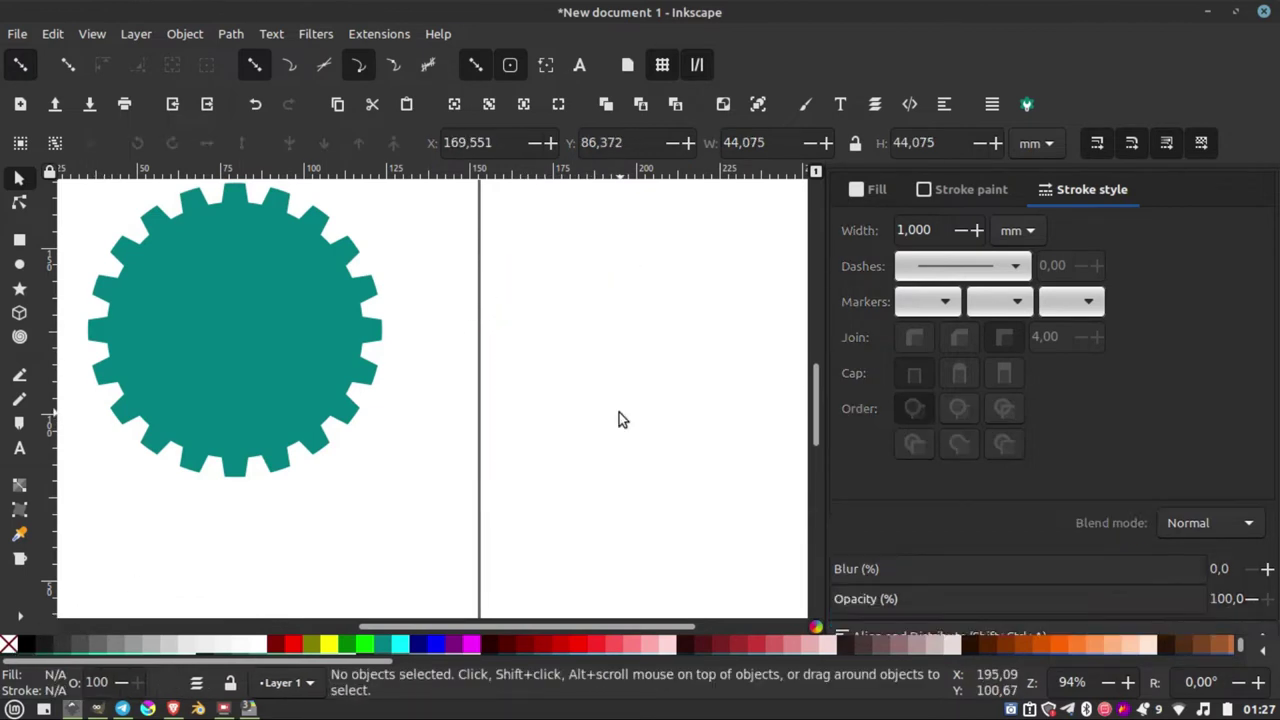
ctrl+scroll(560, 422, down, 3)
ctrl+scroll(410, 375, up, 2)
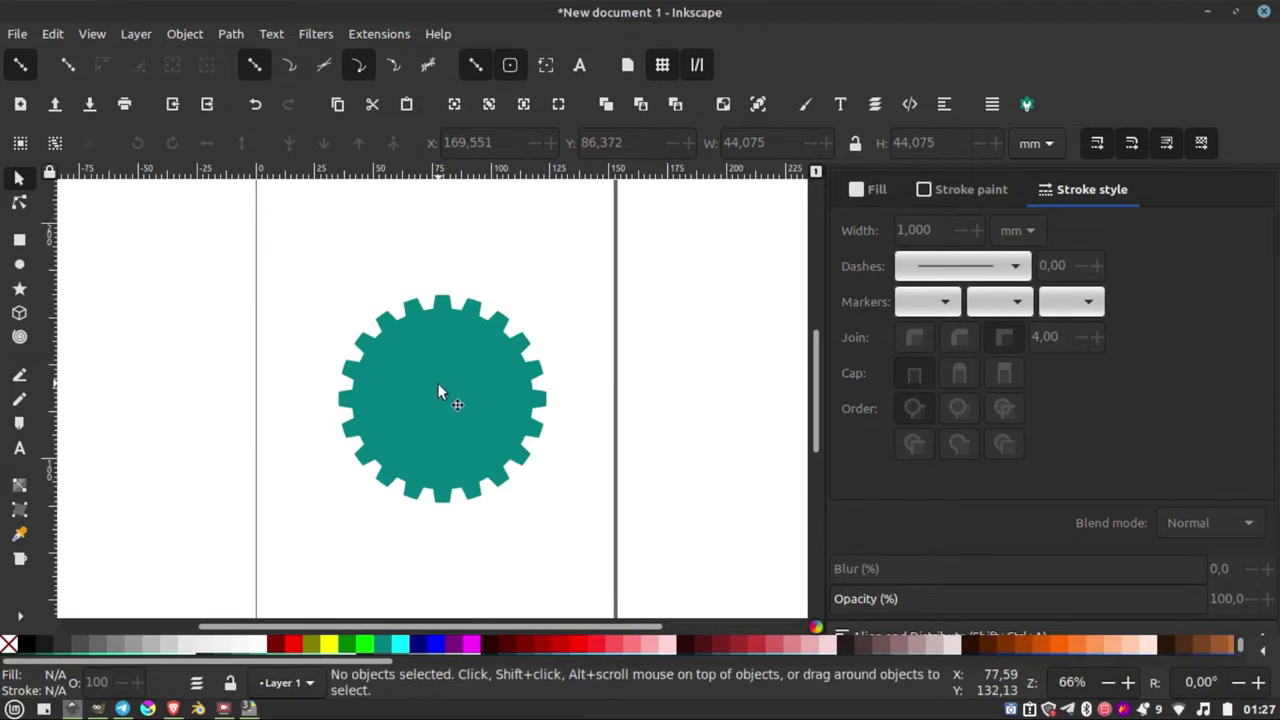
click(438, 383)
ctrl+scroll(464, 388, up, 2)
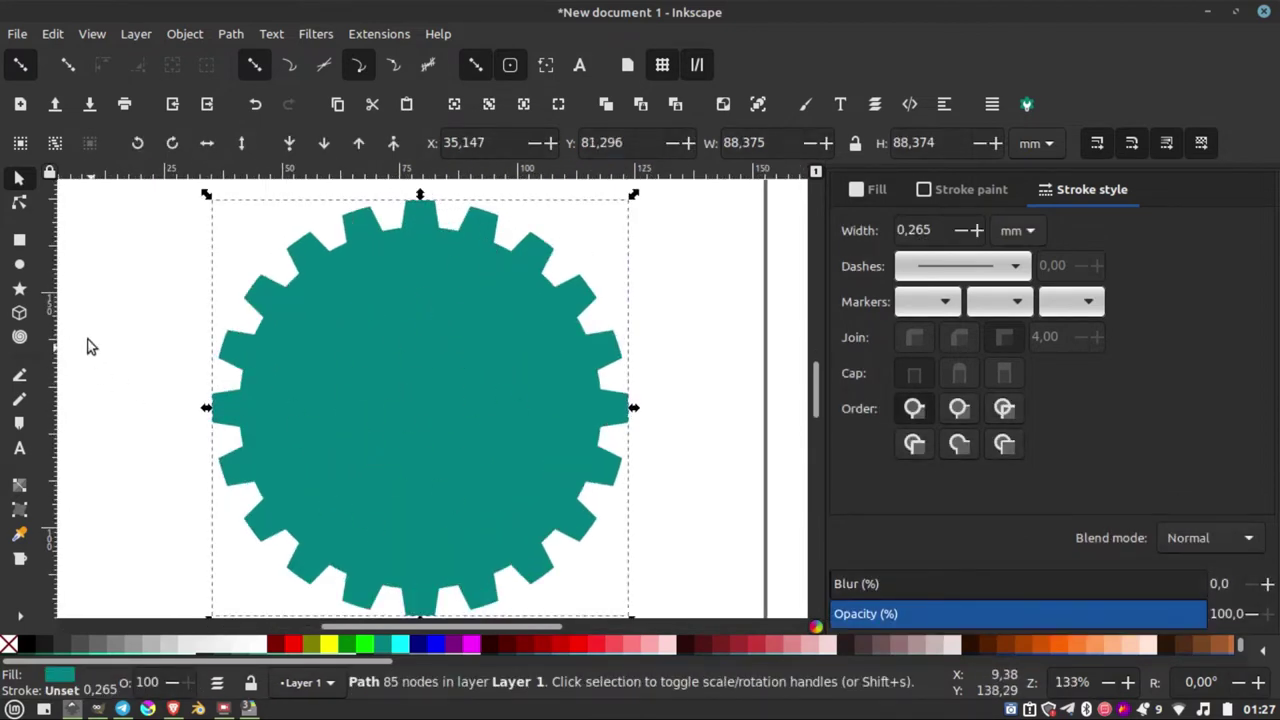
Draw a red circle centred in the gear, turn off snapping, and enlarge it slightly.
click(20, 266)
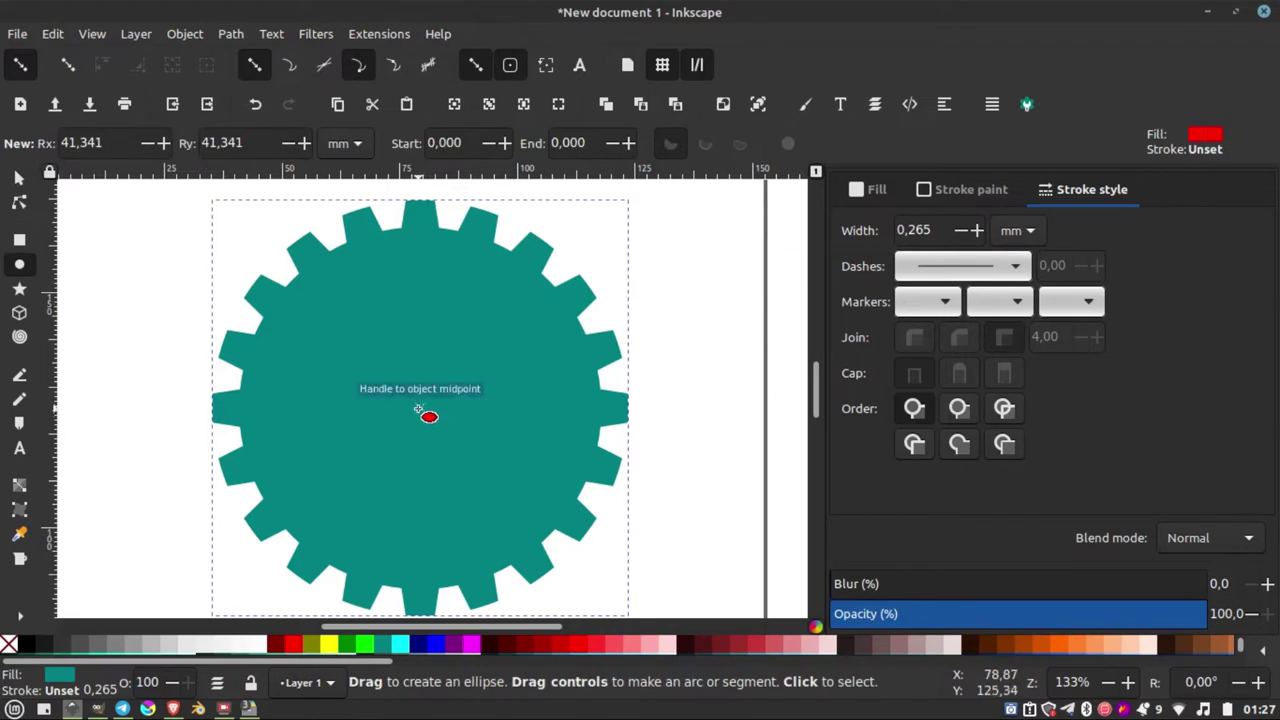
mouse_move(420, 409)
mouse_down()
mouse_move(588, 553)
mouse_move(584, 542)
mouse_move(569, 550)
mouse_up()
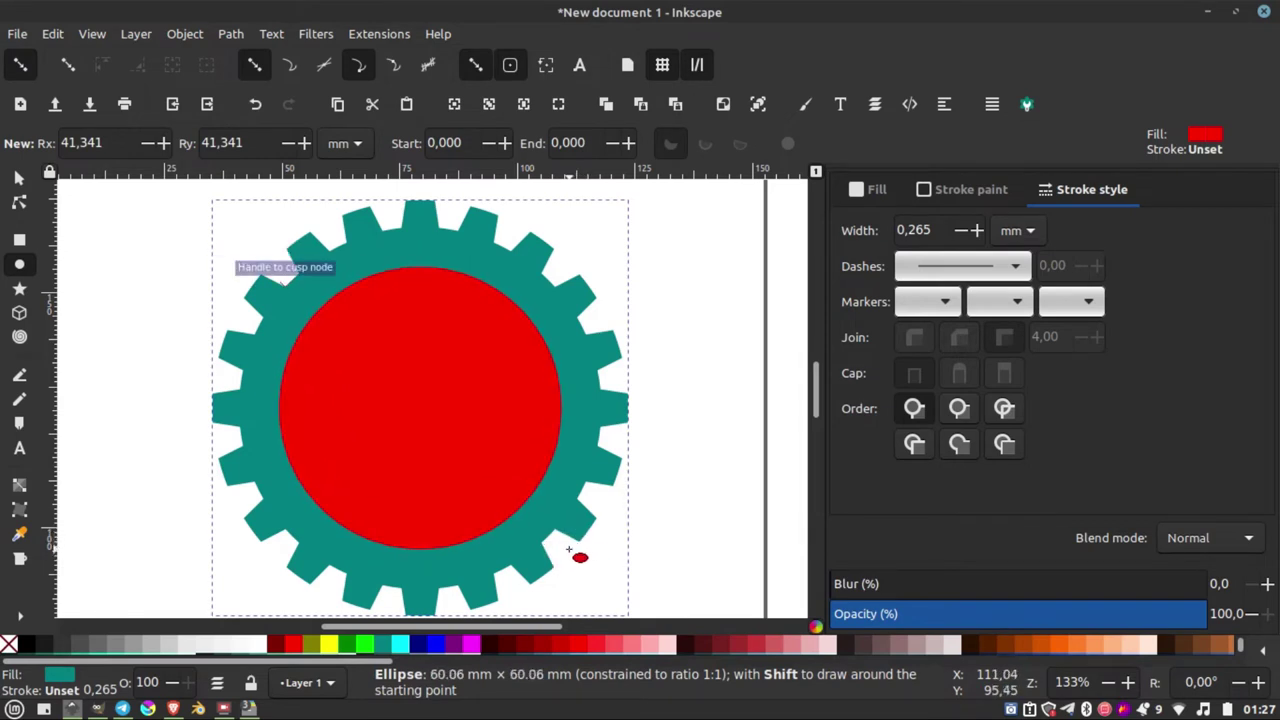
drag(569, 550, 571, 551)
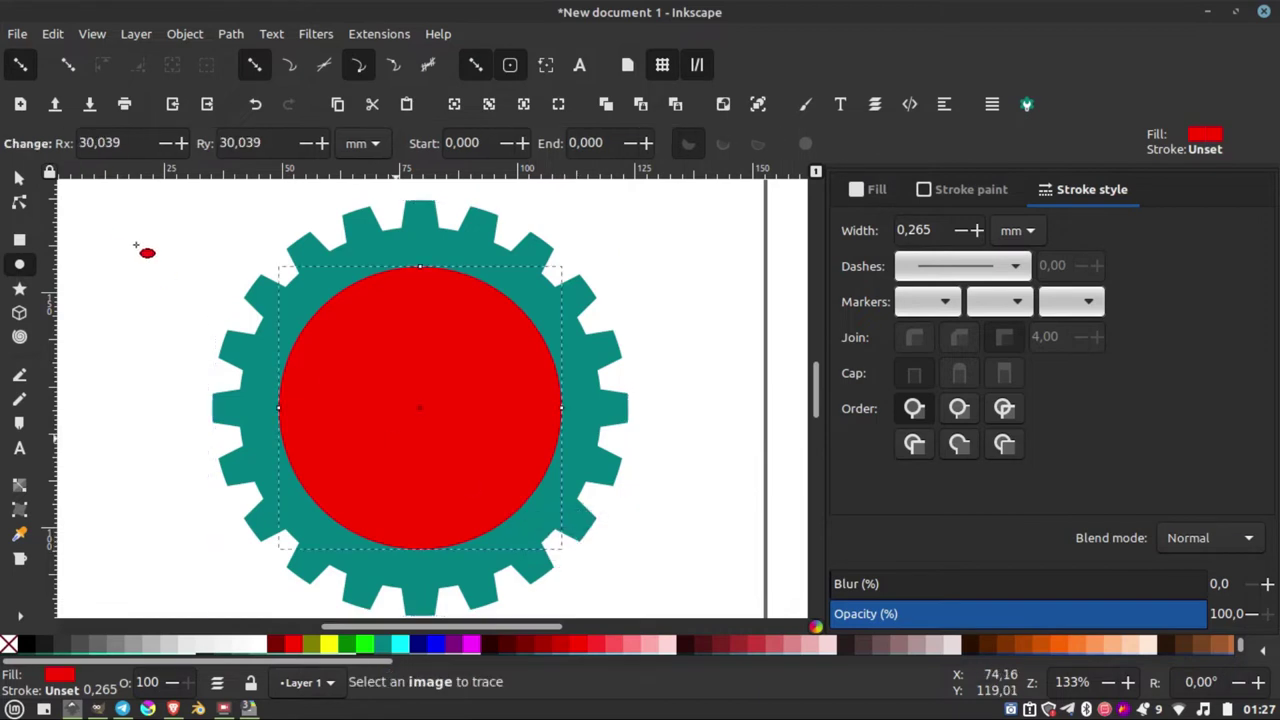
click(19, 72)
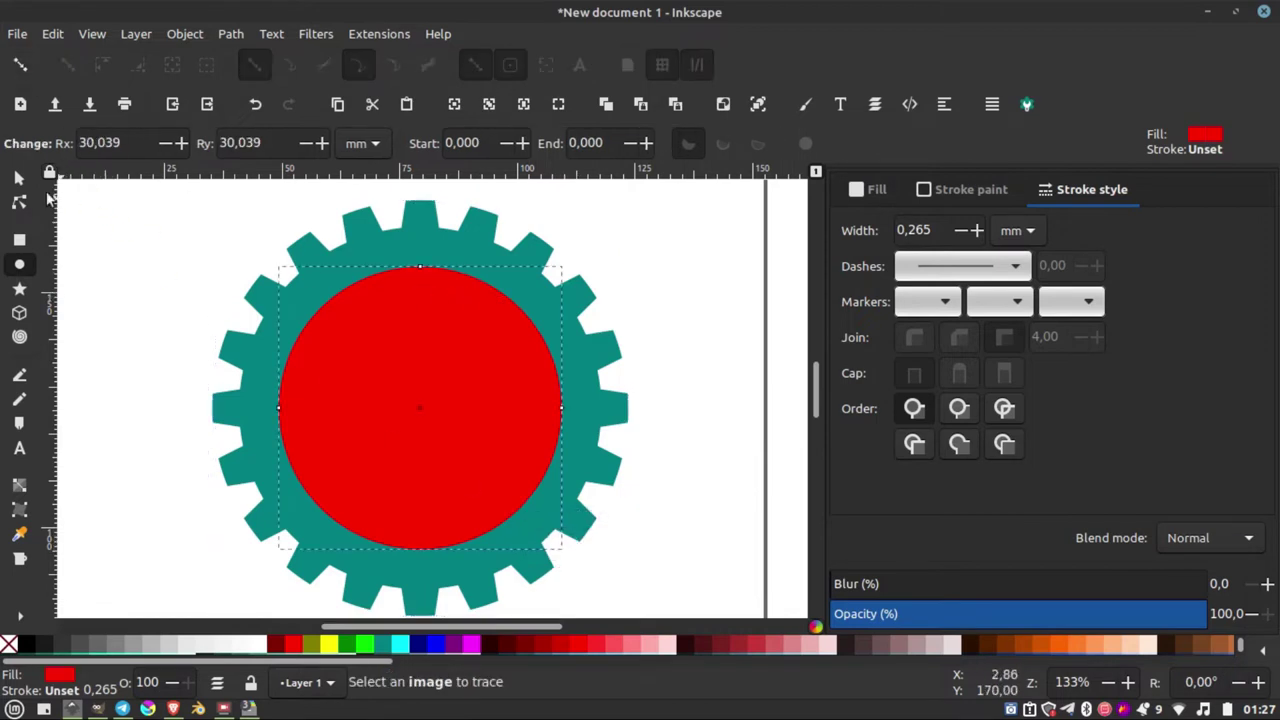
click(22, 180)
drag(566, 265, 575, 262)
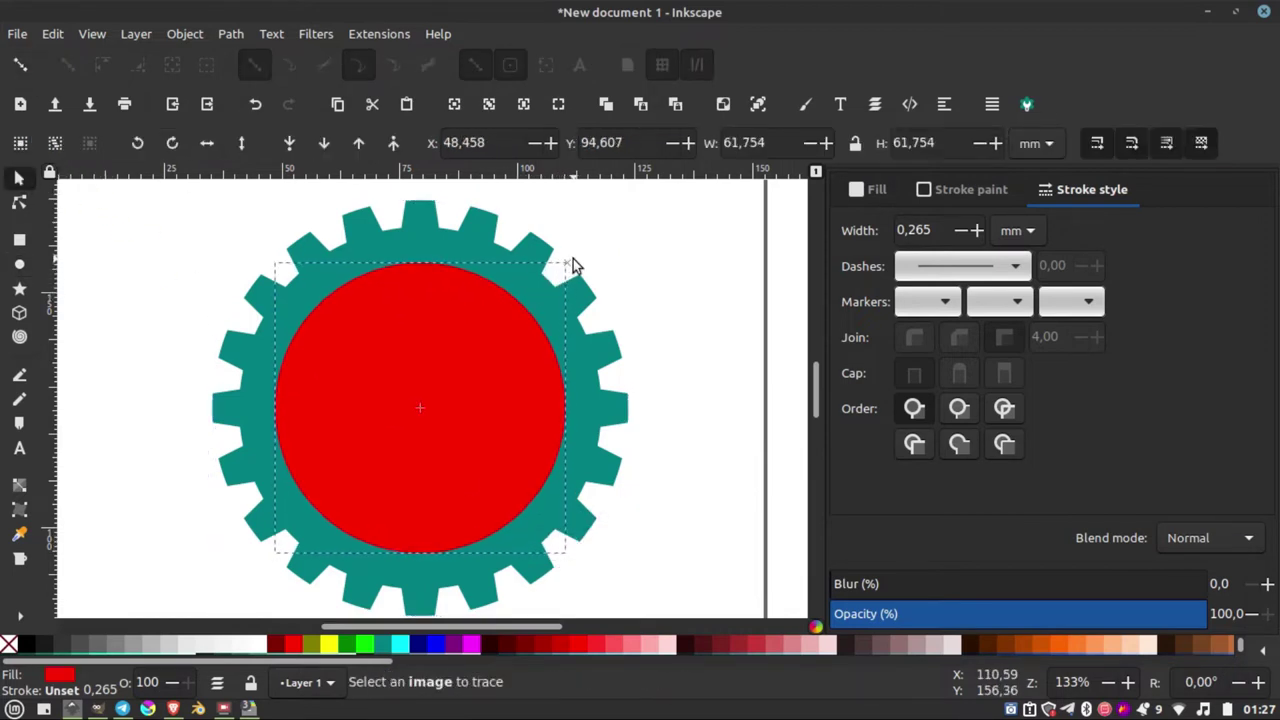
ctrl+scroll(411, 290, down, 3)
ctrl+scroll(413, 270, up, 3)
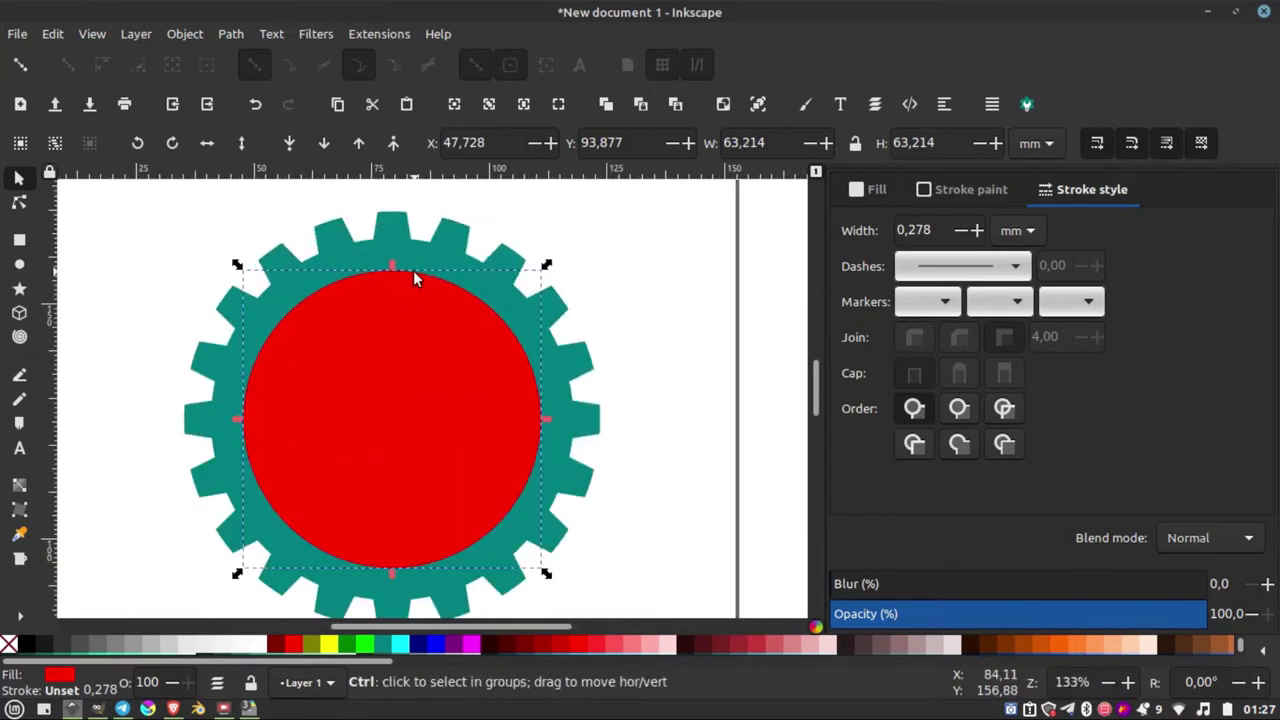
ctrl+scroll(413, 270, up, 1)
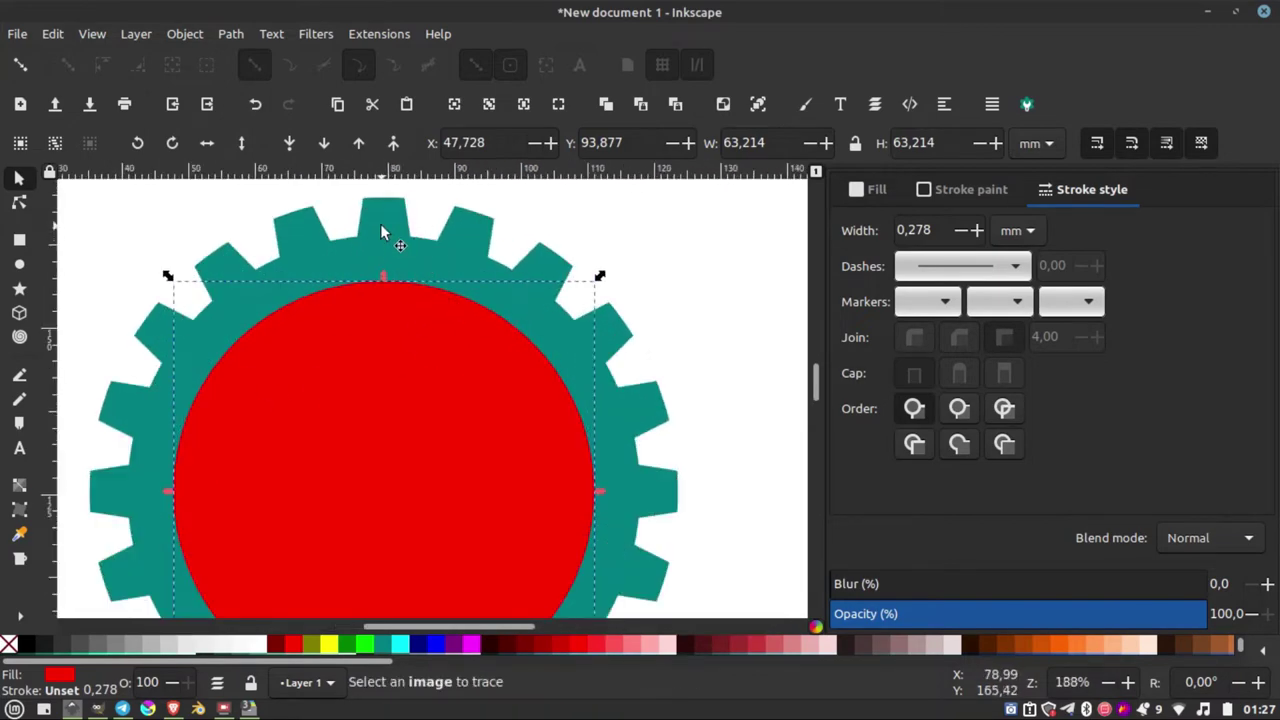
ctrl+scroll(381, 233, down, 2)
Subtract the red circle from the gear with Path > Difference, leaving a hollow ring.
shift+click(383, 228)
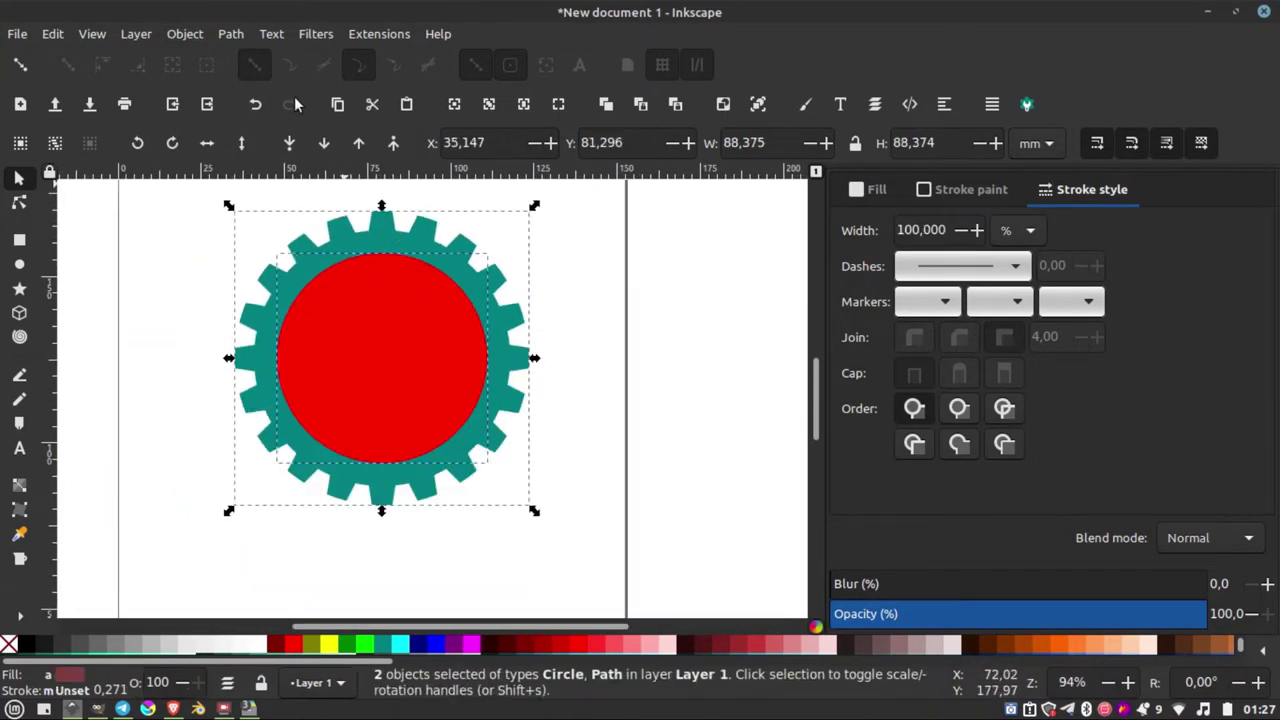
click(231, 34)
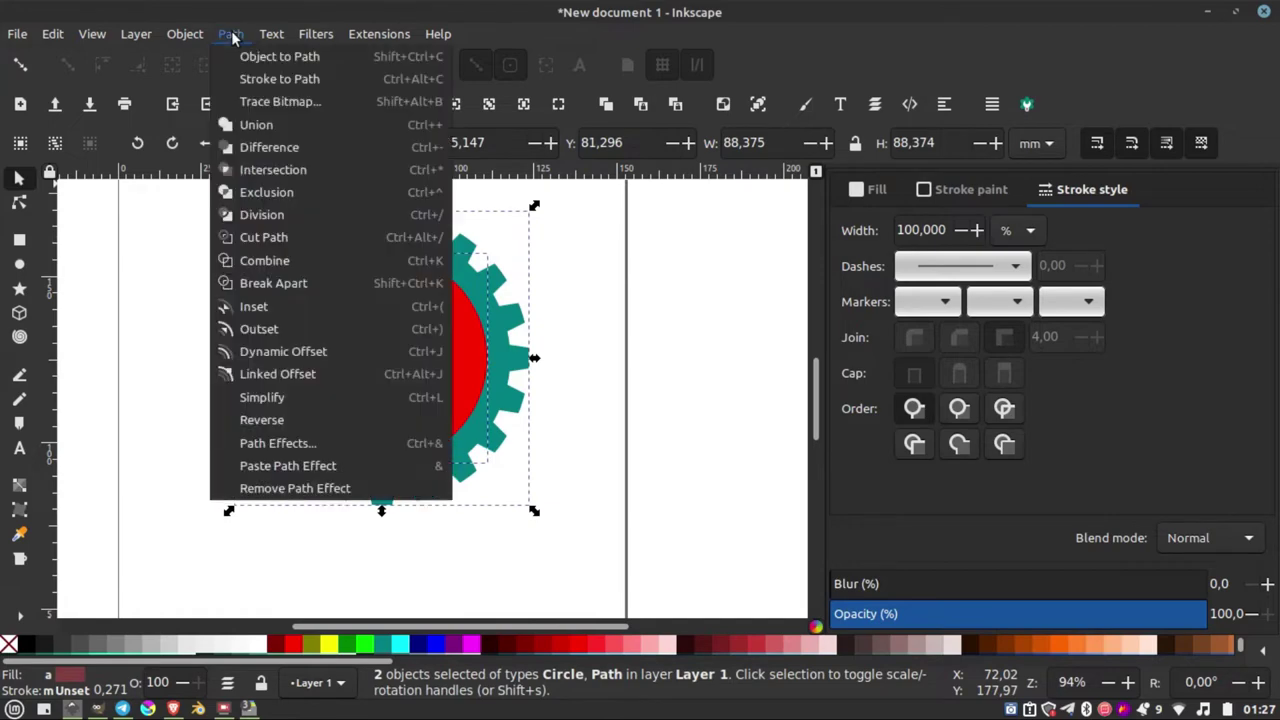
click(277, 150)
key(Escape)
scroll(430, 310, right, 2)
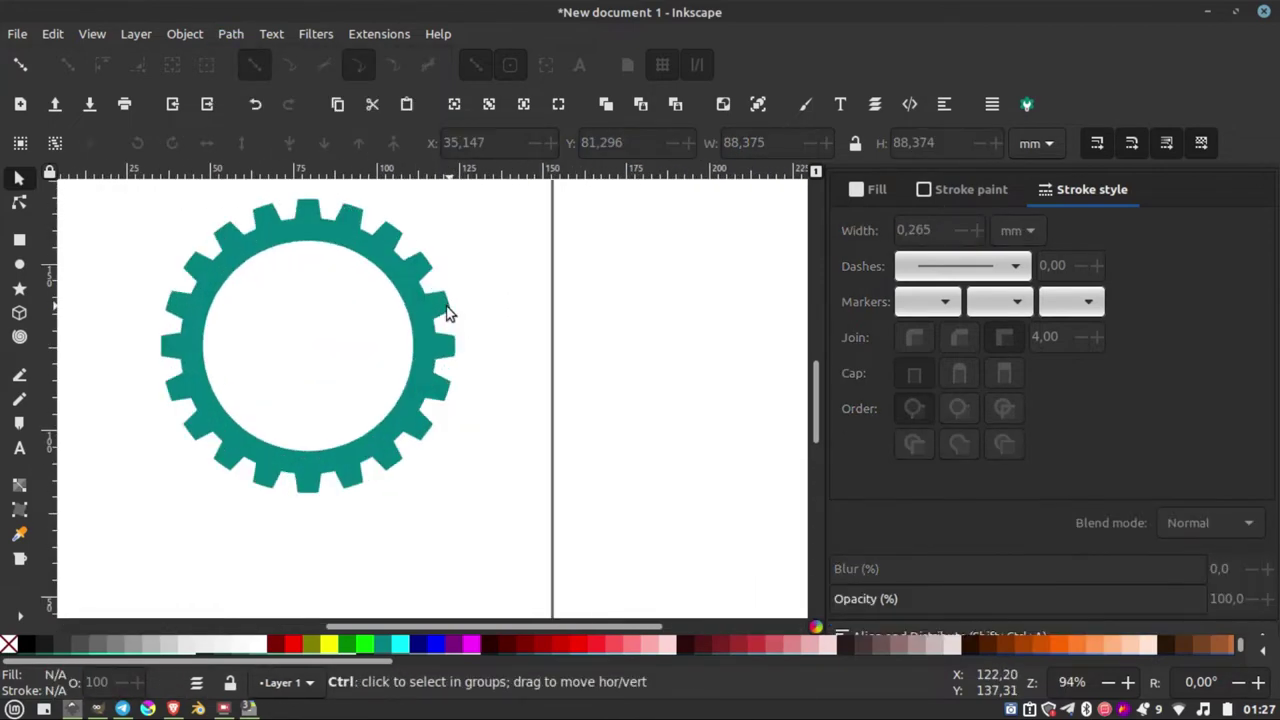
click(443, 326)
ctrl+scroll(335, 318, up, 1)
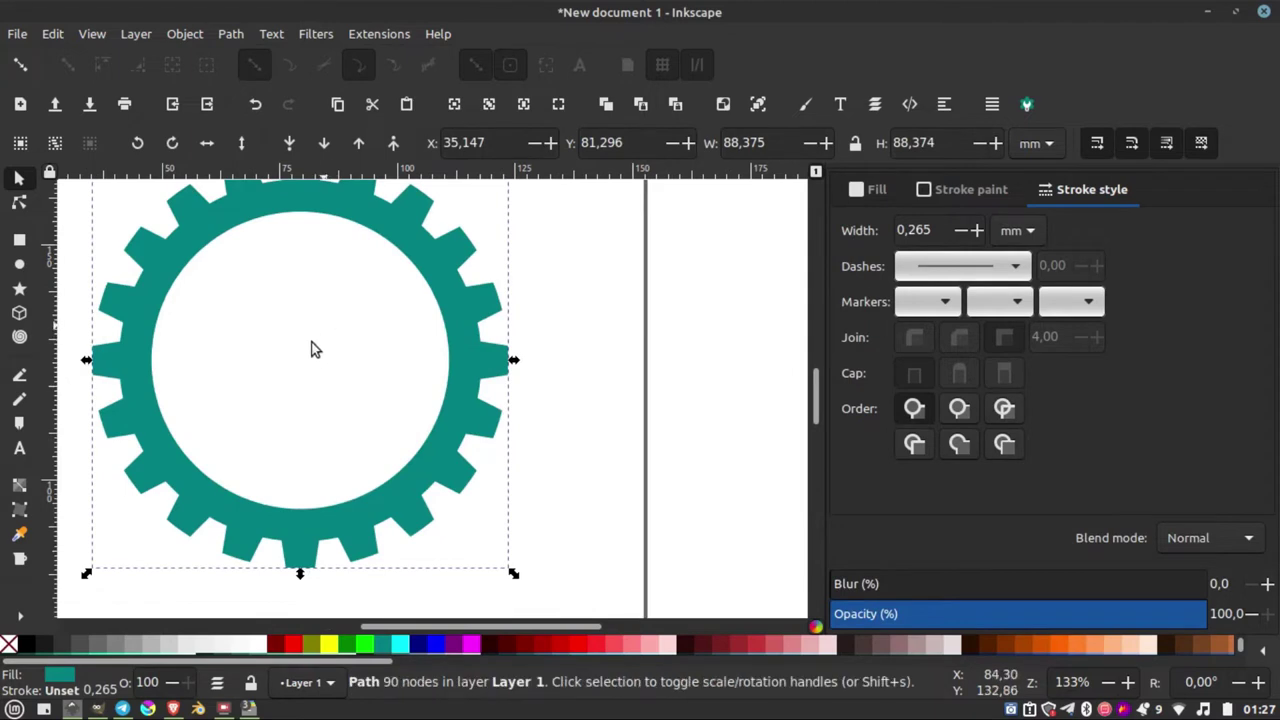
With snapping on, draw a circle out from the gear's centre.
click(20, 265)
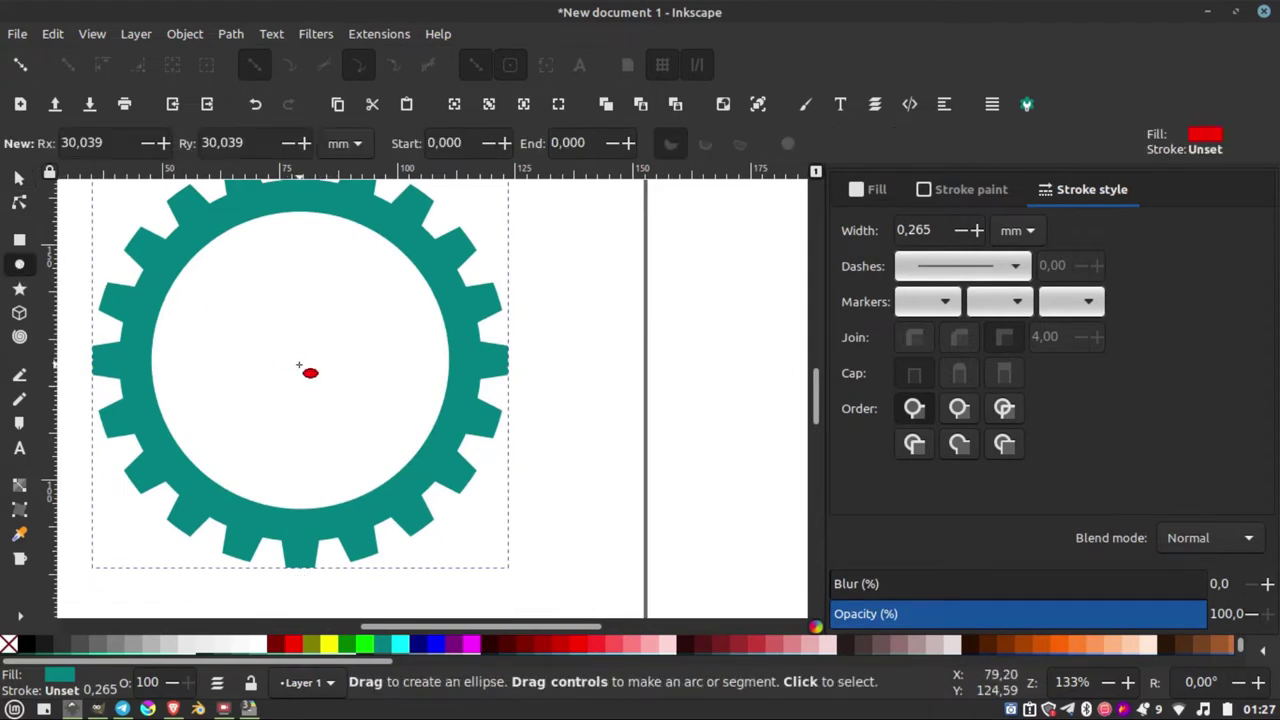
click(22, 66)
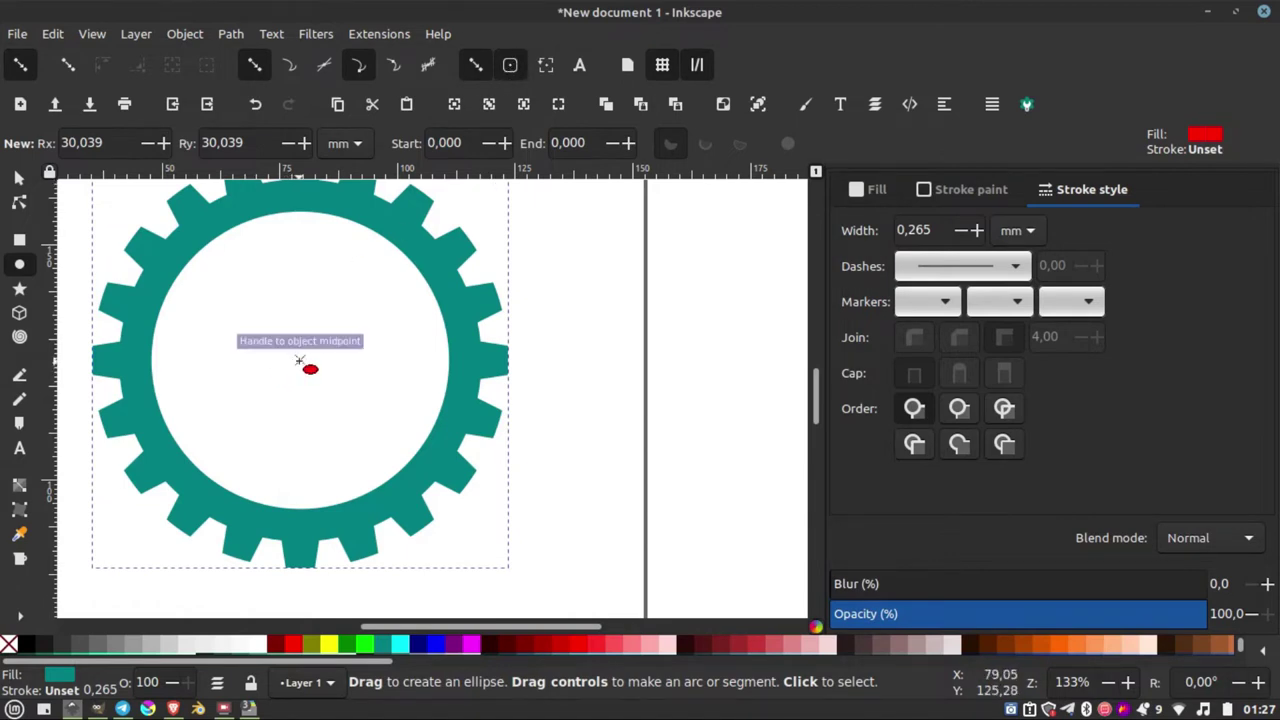
drag(298, 362, 400, 476)
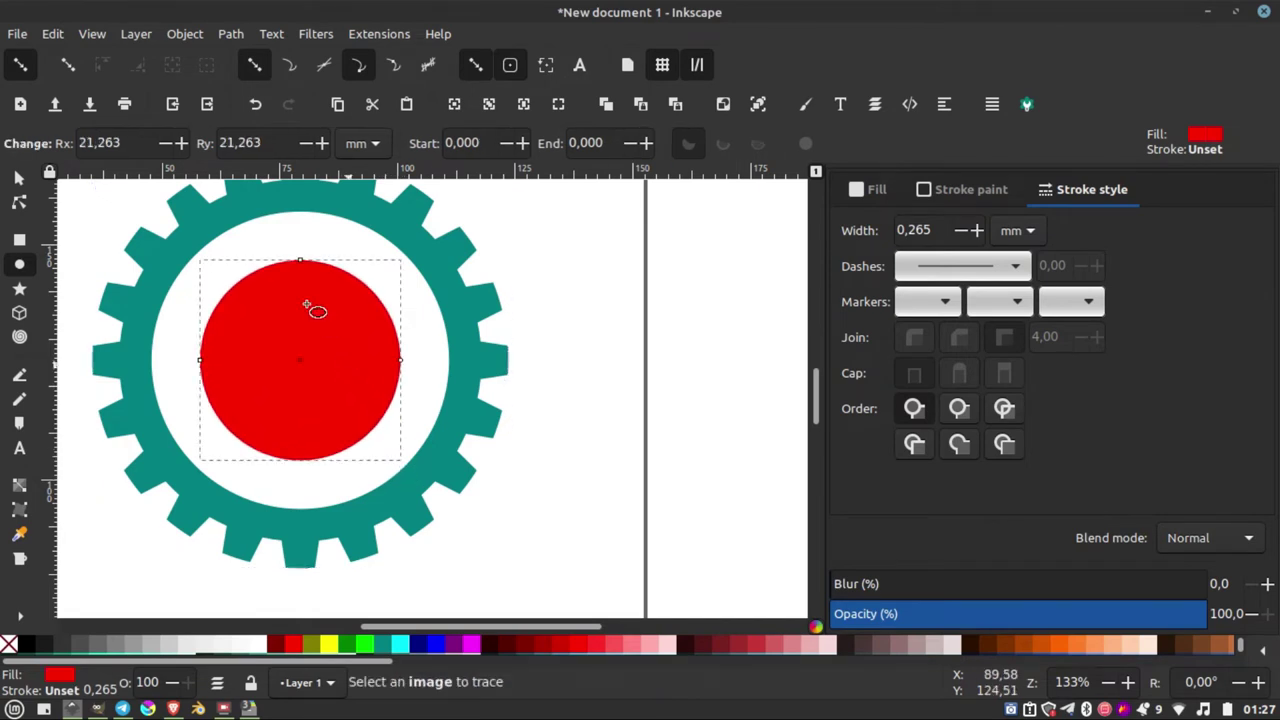
scroll(314, 308, down, 1)
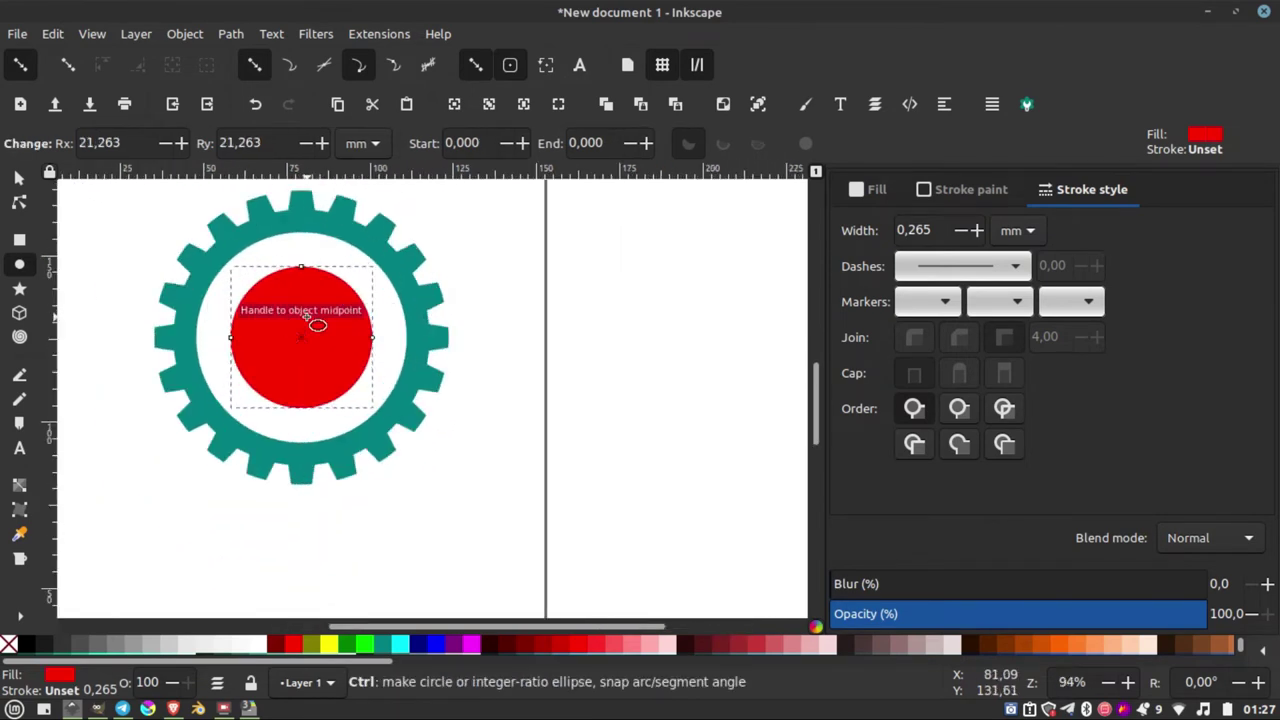
Give the circle a black 7.7 px stroke and no fill.
shift+click(44, 651)
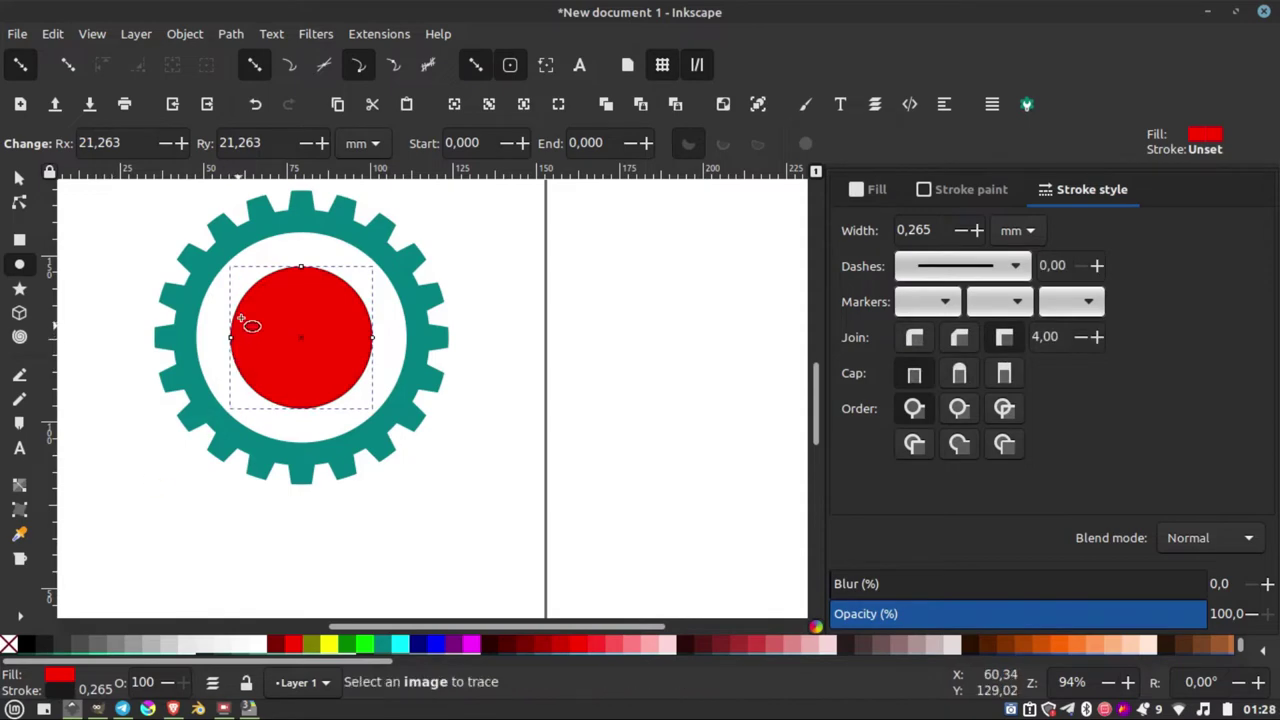
scroll(262, 280, up, 4)
scroll(262, 268, down, 2)
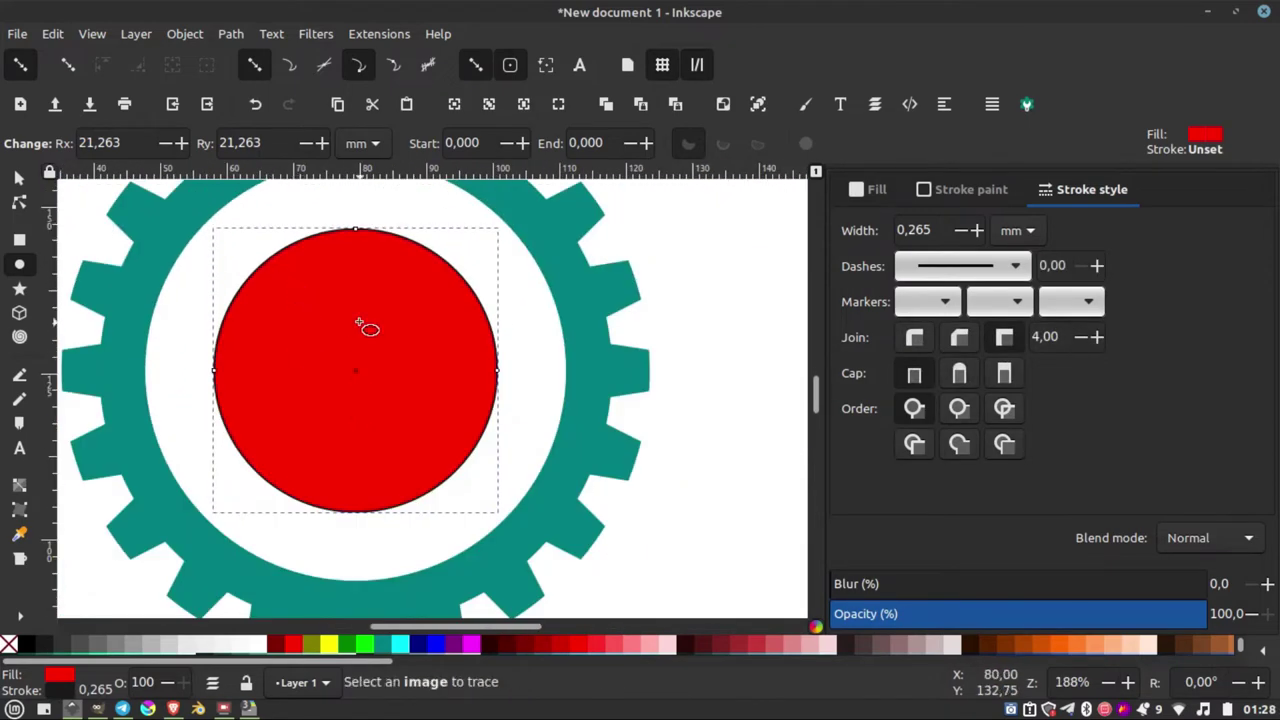
click(8, 645)
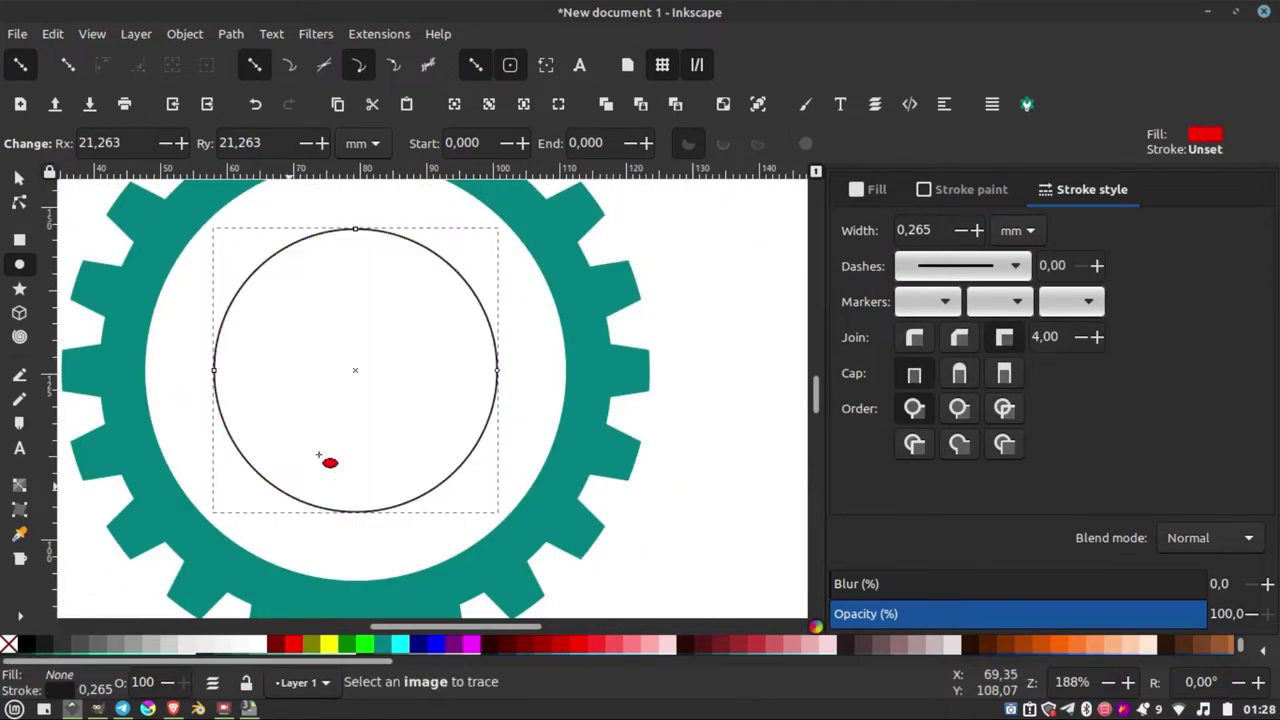
scroll(328, 457, down, 1)
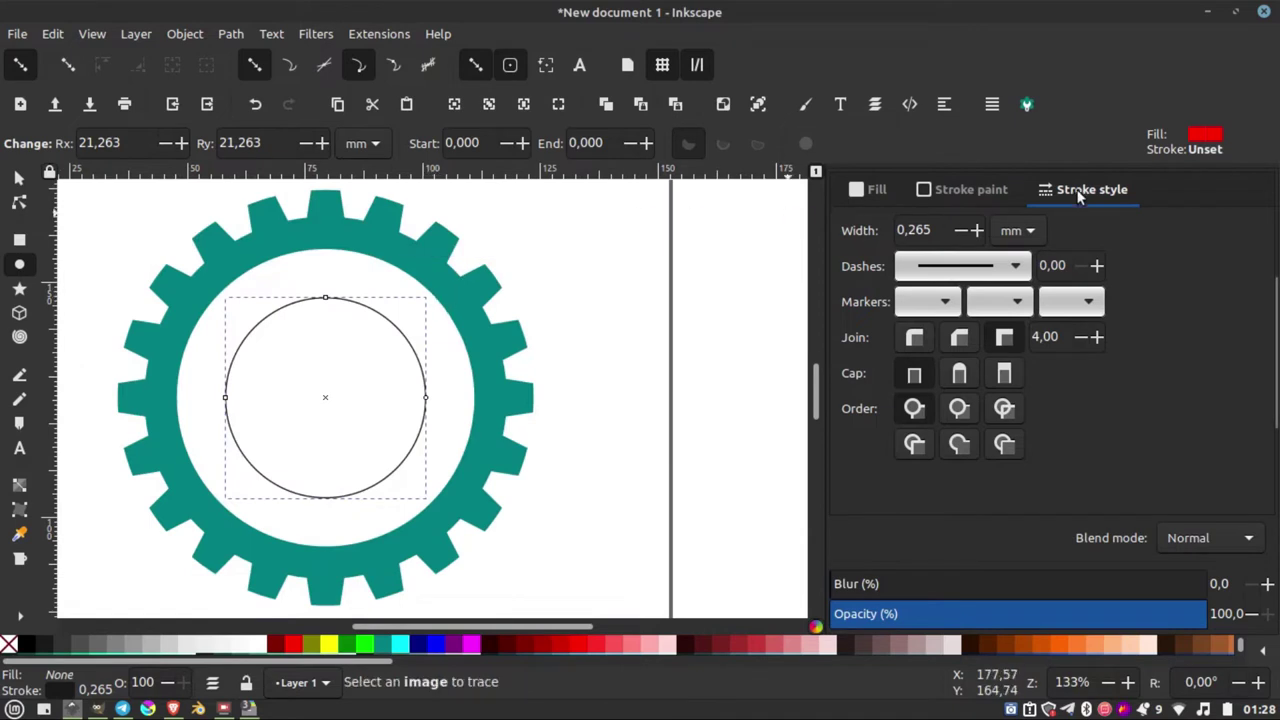
click(1018, 234)
click(1008, 252)
click(977, 230)
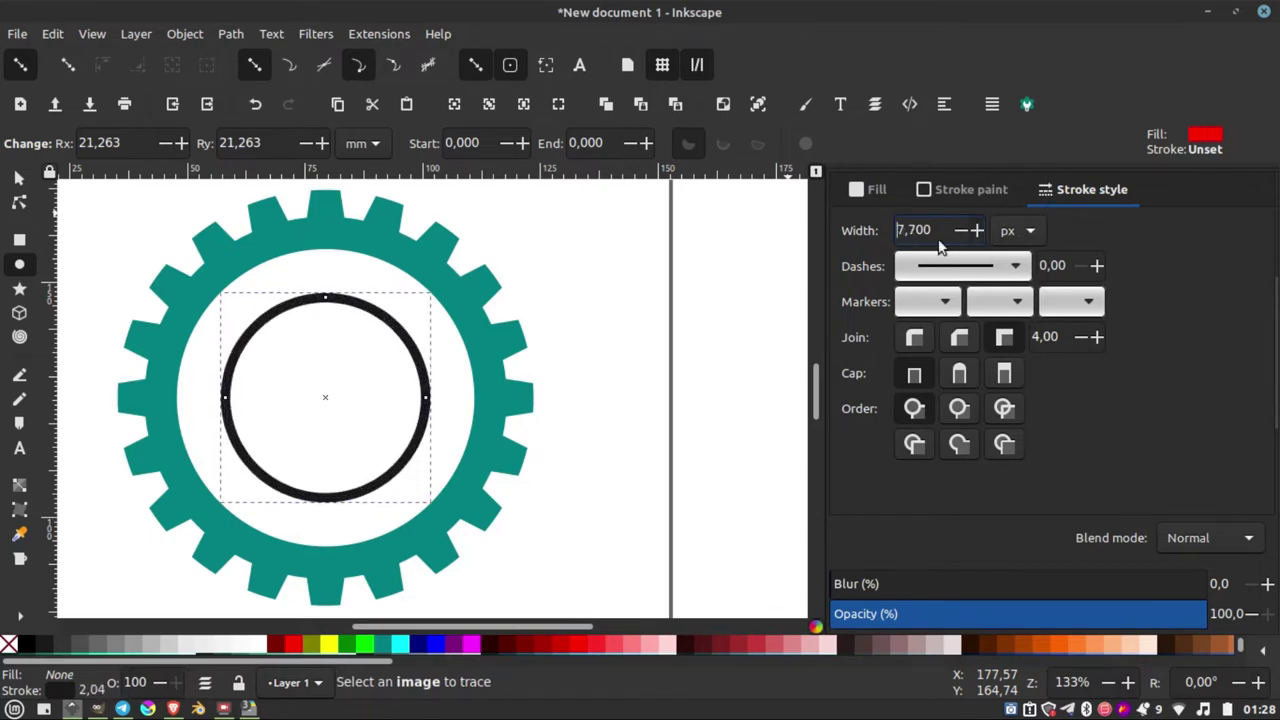
click(18, 177)
Fill the gear with 90% gray, undoing an accidental dark gray fill on the inner circle.
key(Escape)
key(minus)
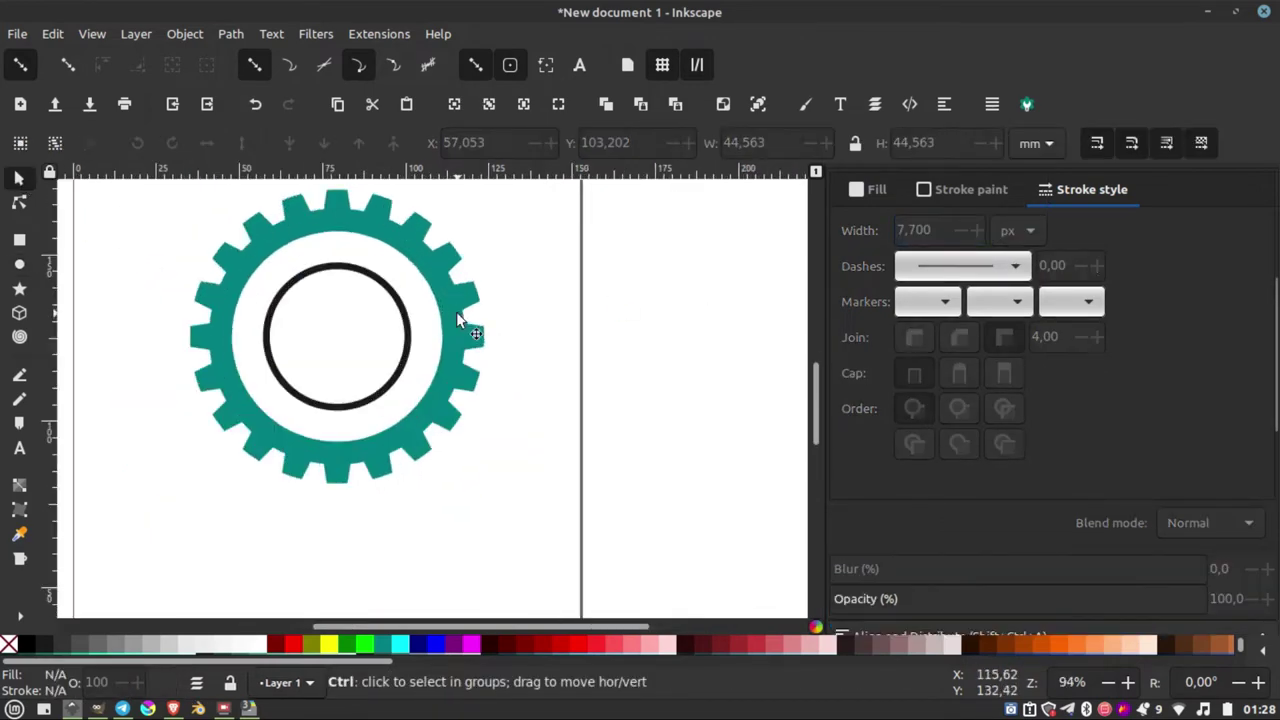
key(plus)
click(456, 329)
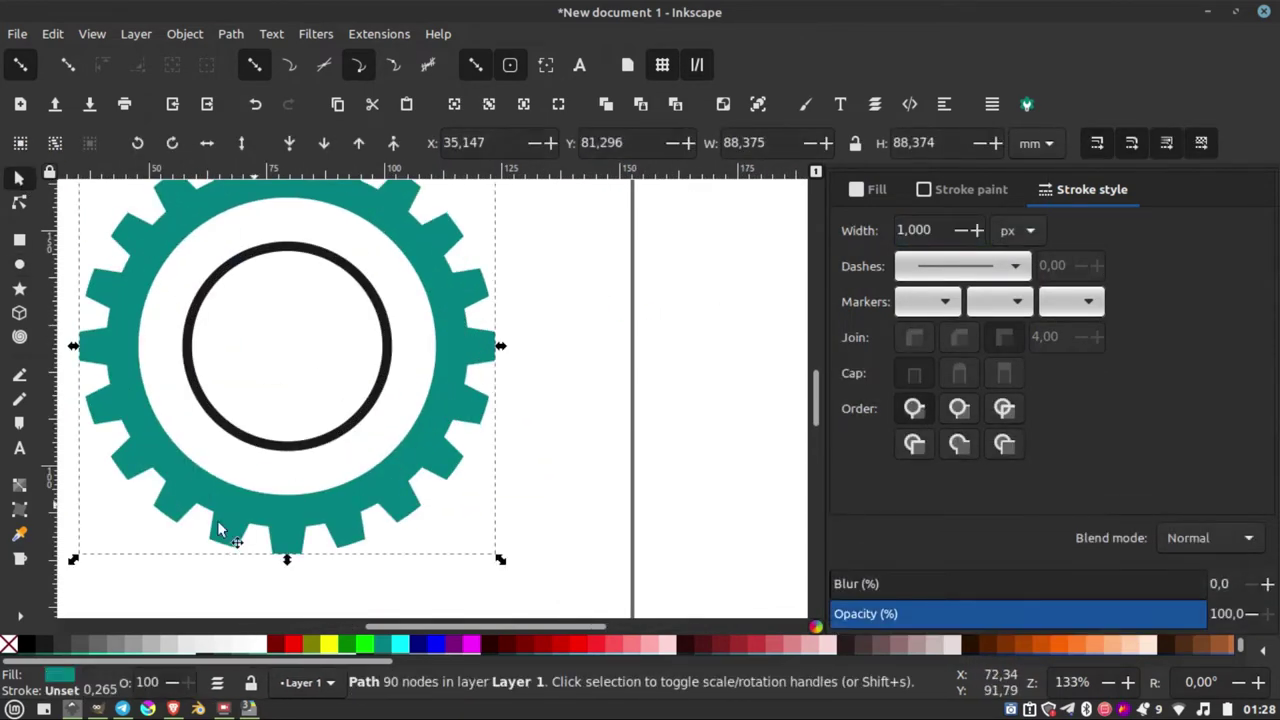
click(65, 643)
key(Tab)
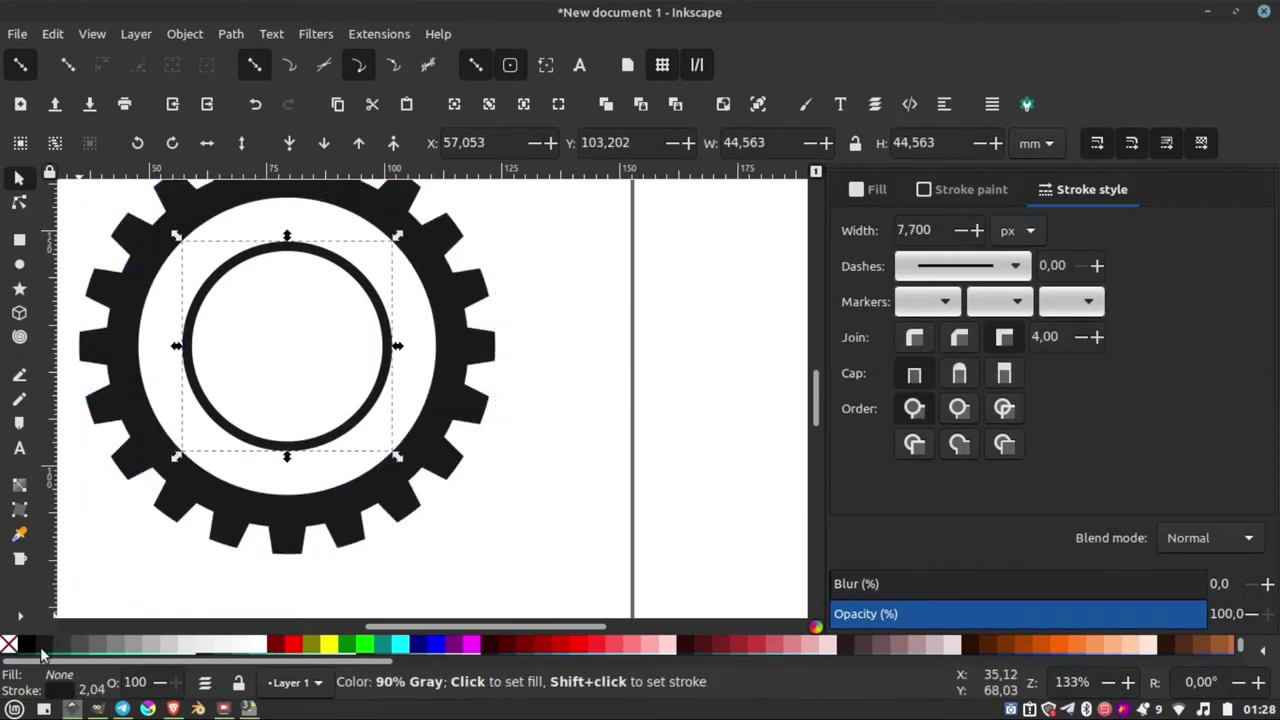
click(57, 648)
key(ctrl+z)
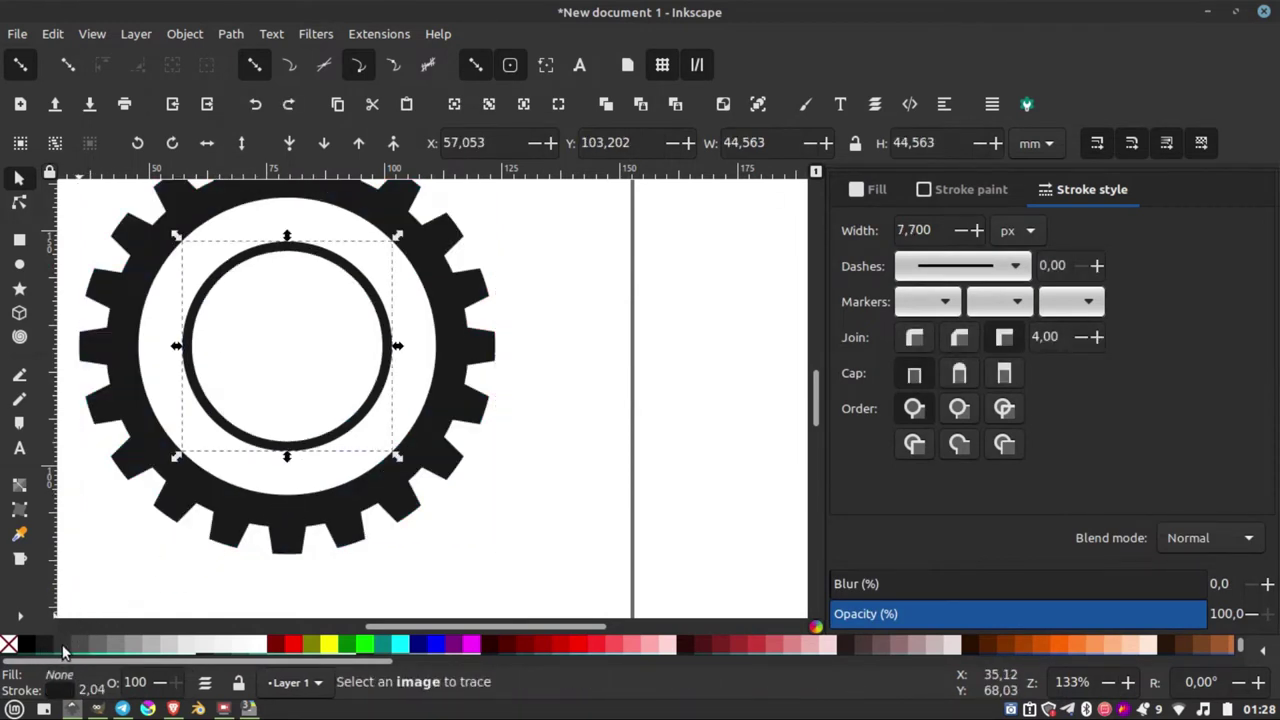
Change the gear's fill to 80% gray and view the whole page.
key(Tab)
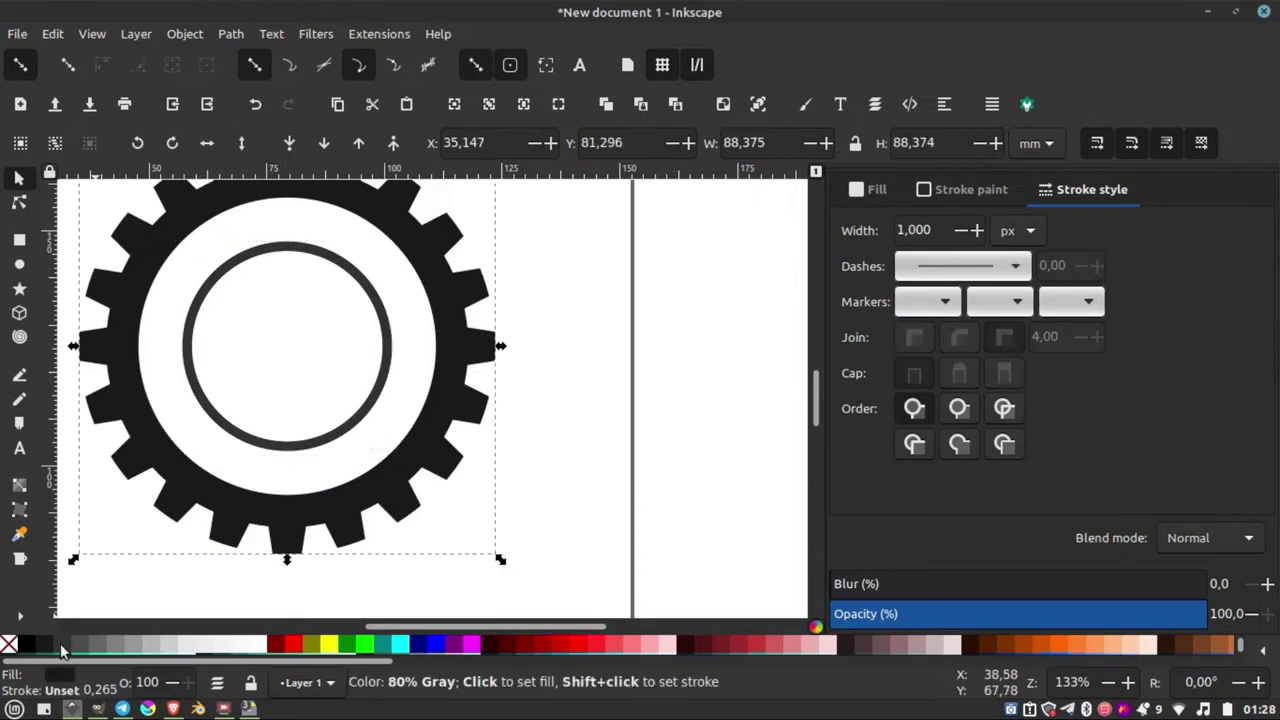
click(59, 650)
key(Escape)
key(5)
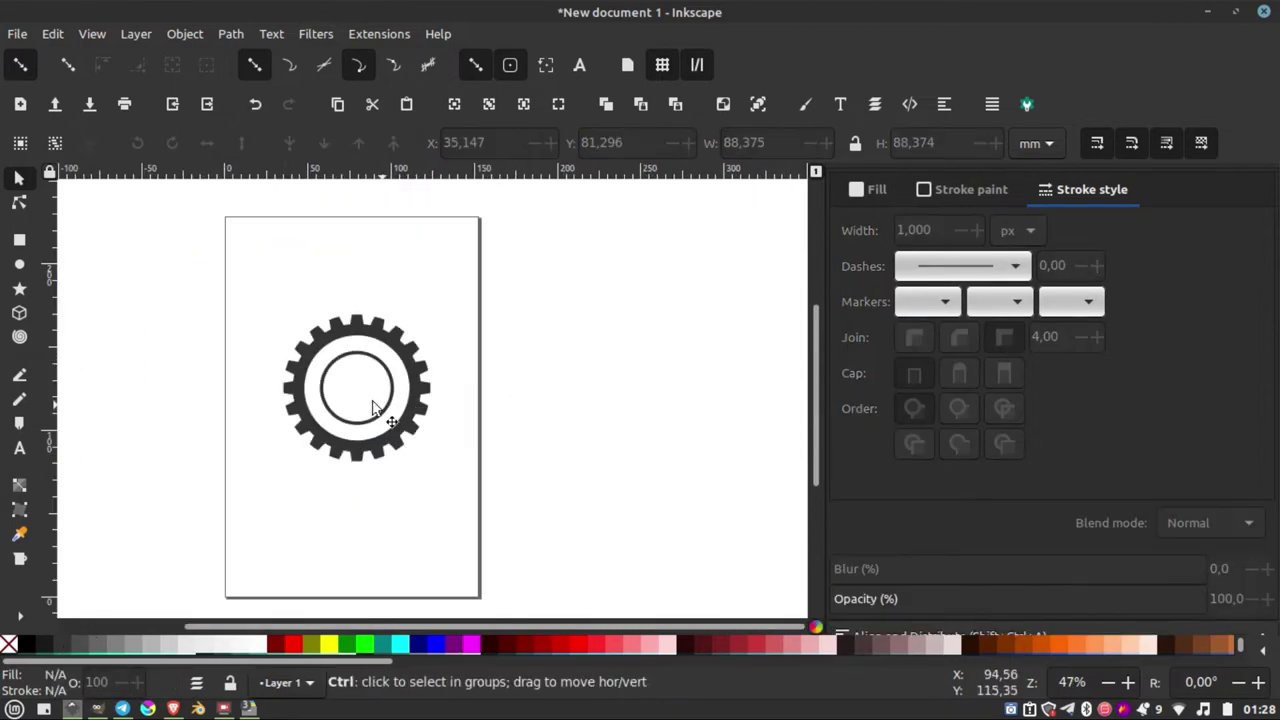
ctrl+scroll(341, 366, up, 2)
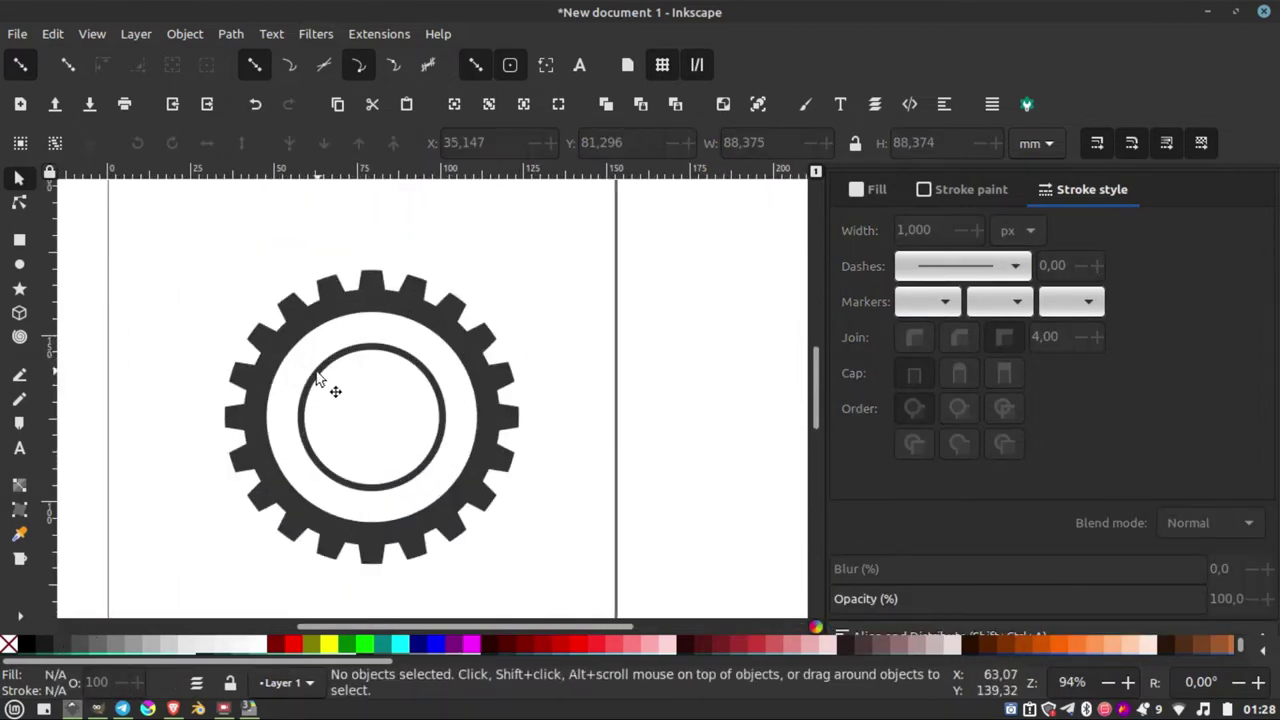
Duplicate the inner ring and enlarge the copy around its centre.
click(443, 444)
ctrl+scroll(455, 394, up, 3)
right_click(450, 392)
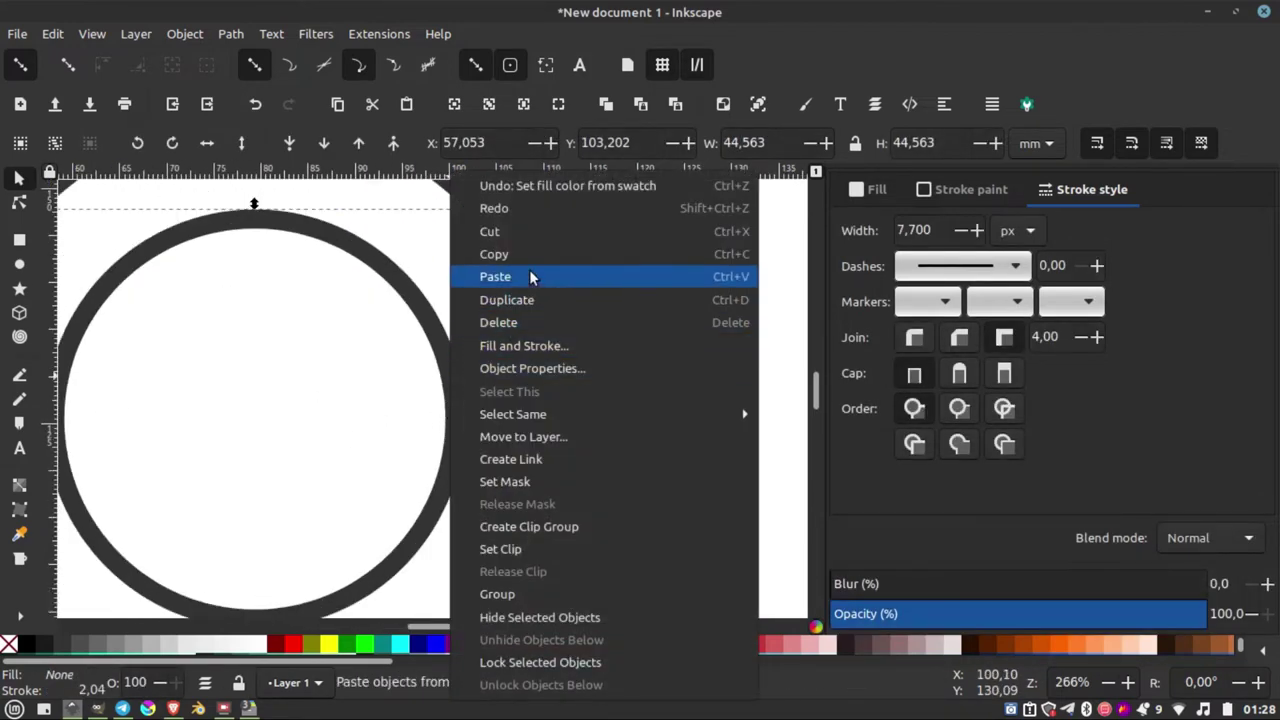
click(507, 299)
ctrl+scroll(350, 405, down, 1)
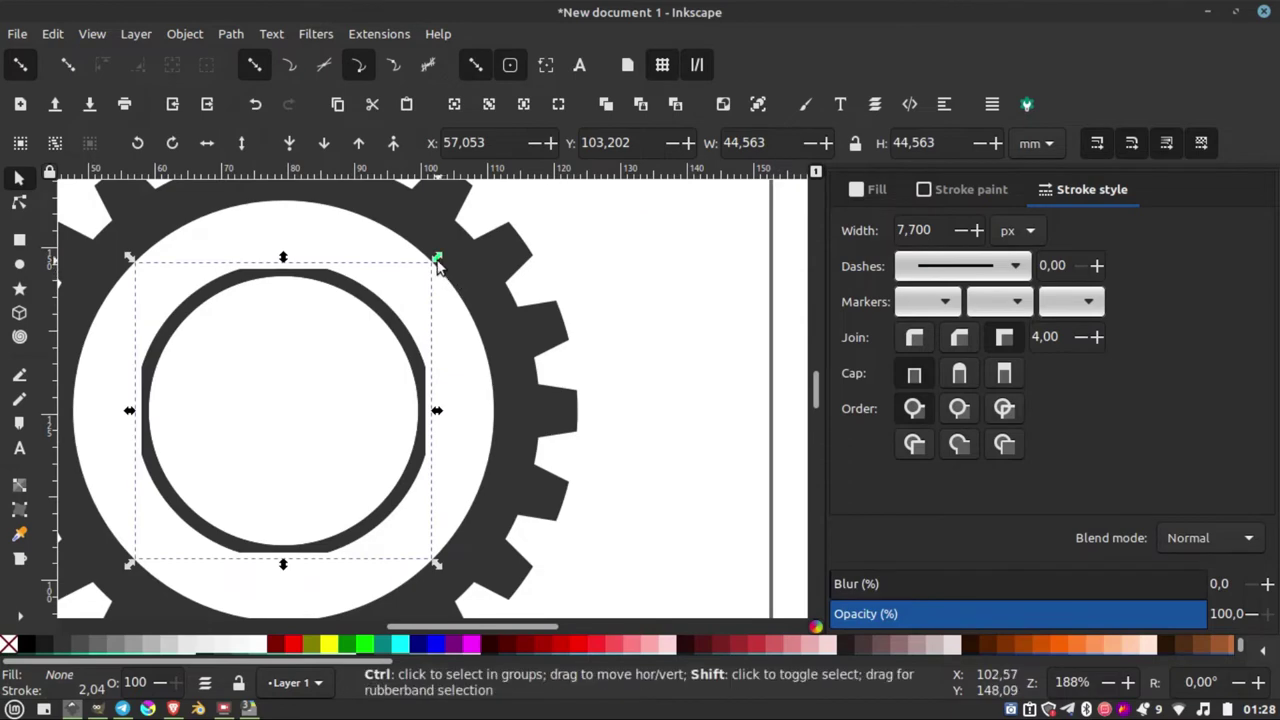
drag(438, 259, 453, 242)
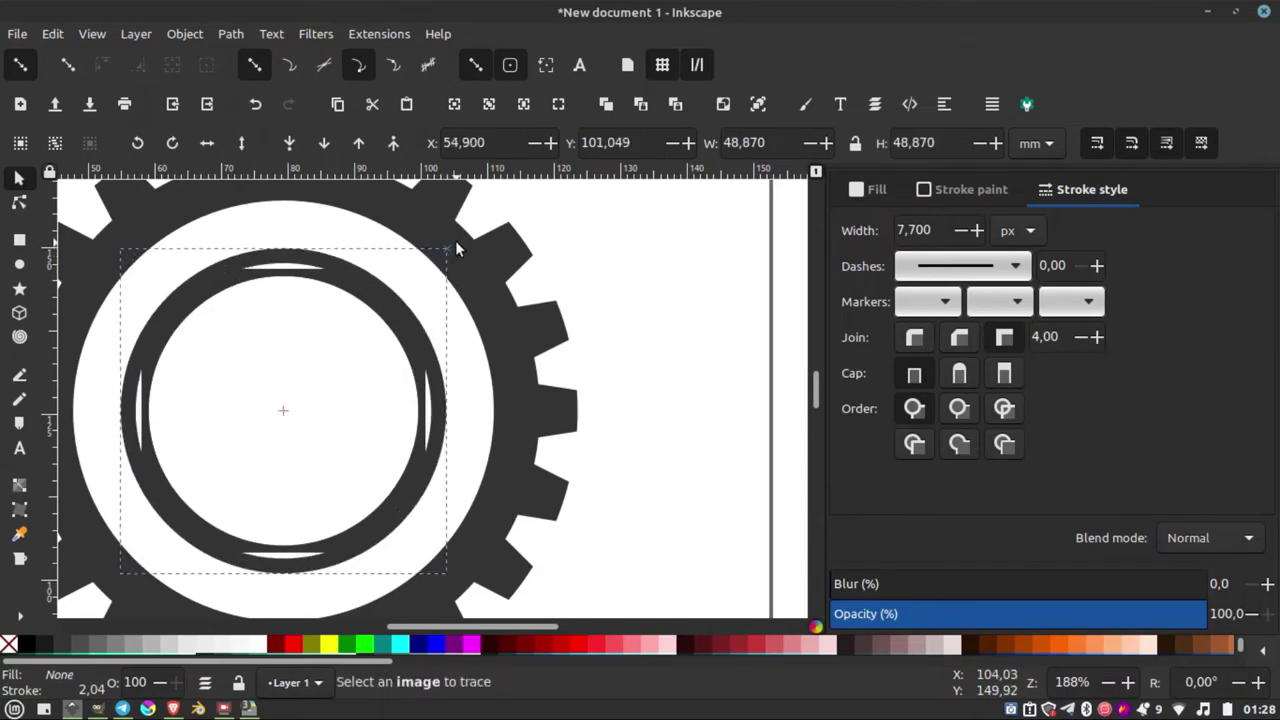
Set the enlarged ring copy's stroke width to 1 px.
ctrl+scroll(400, 380, down, 1)
ctrl+scroll(409, 423, up, 1)
ctrl+scroll(642, 352, down, 1)
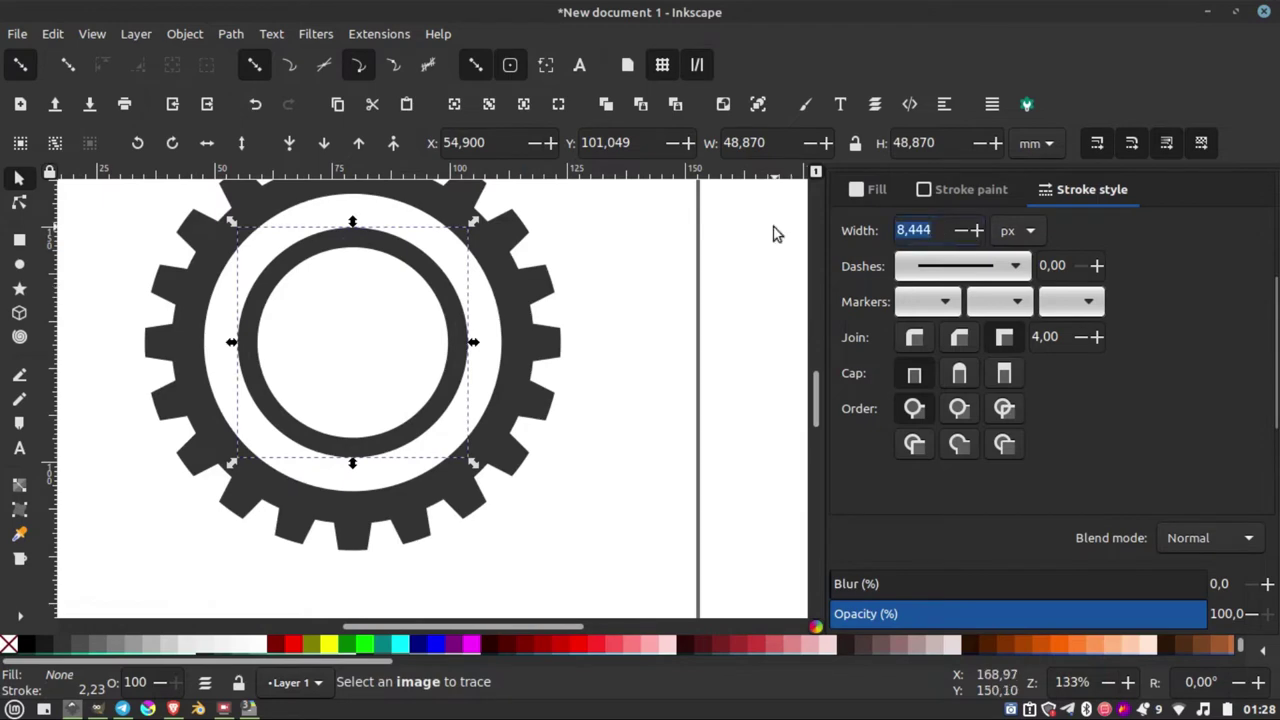
text(1)
key(Return)
ctrl+scroll(233, 290, down, 2)
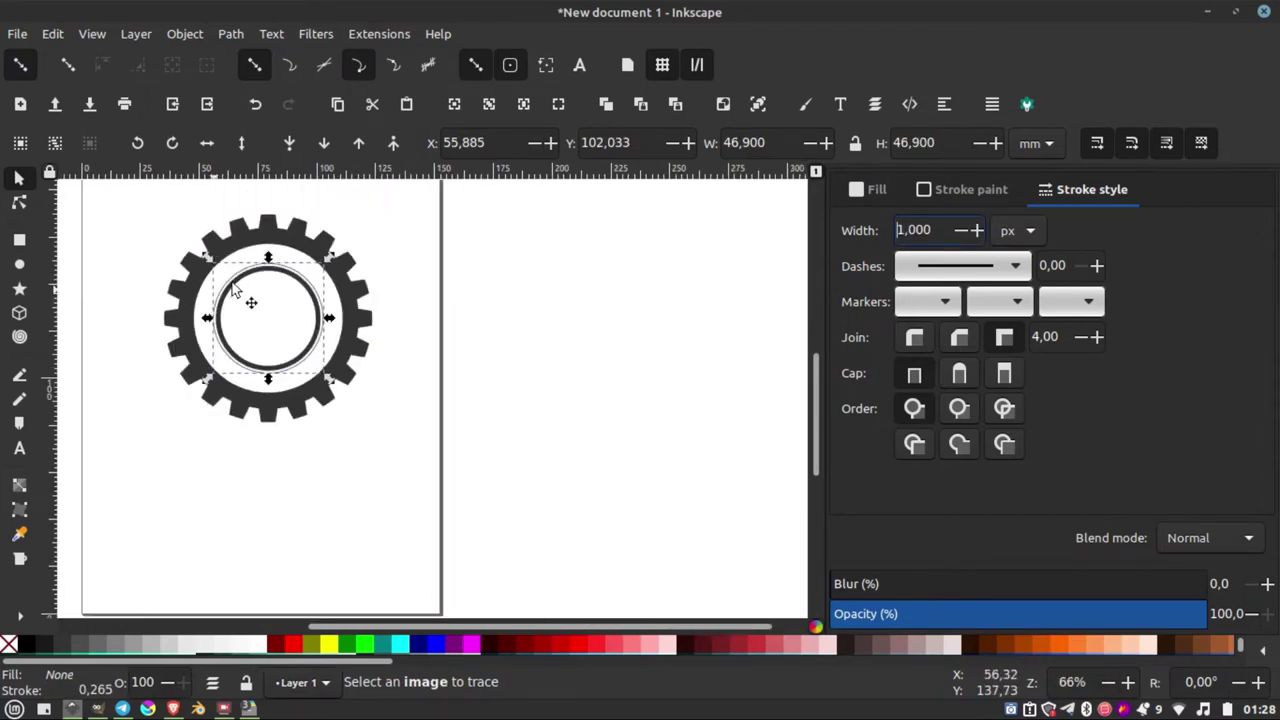
ctrl+scroll(233, 290, up, 3)
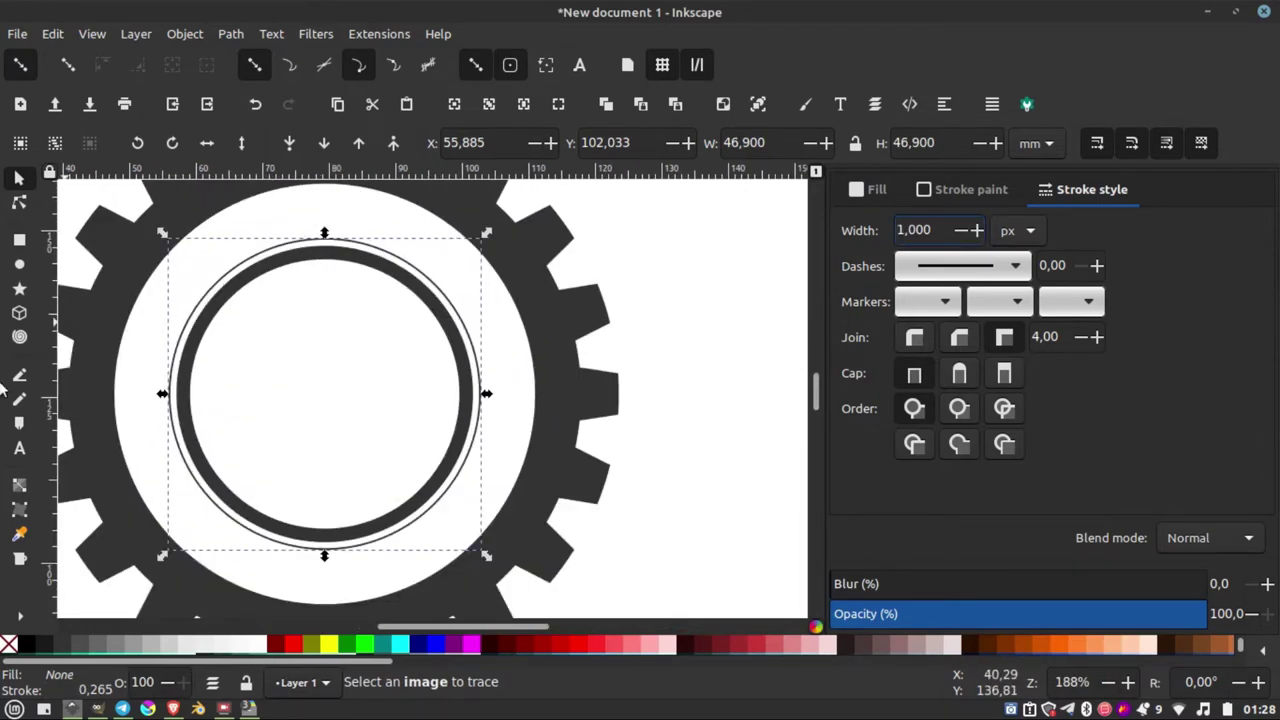
Type the text 'LOGO GEAR SEPEDA' beside the gear.
click(18, 450)
ctrl+scroll(70, 390, down, 2)
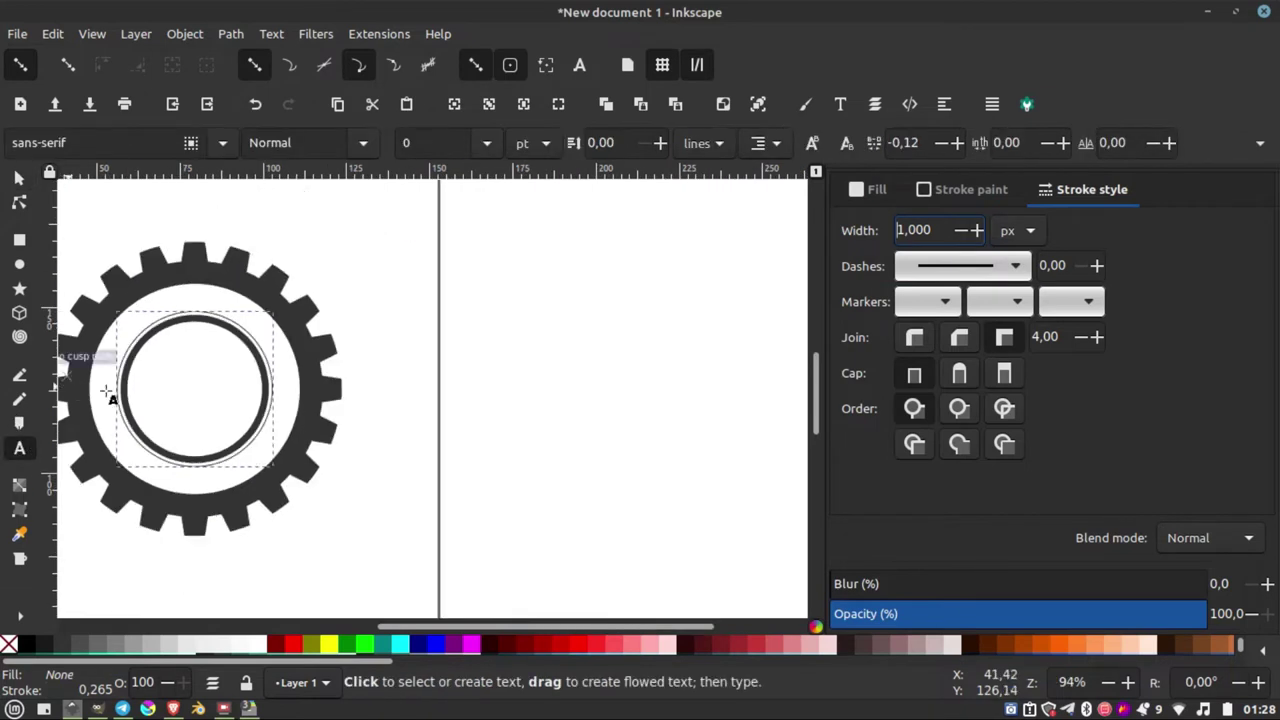
click(434, 396)
text(LOG)
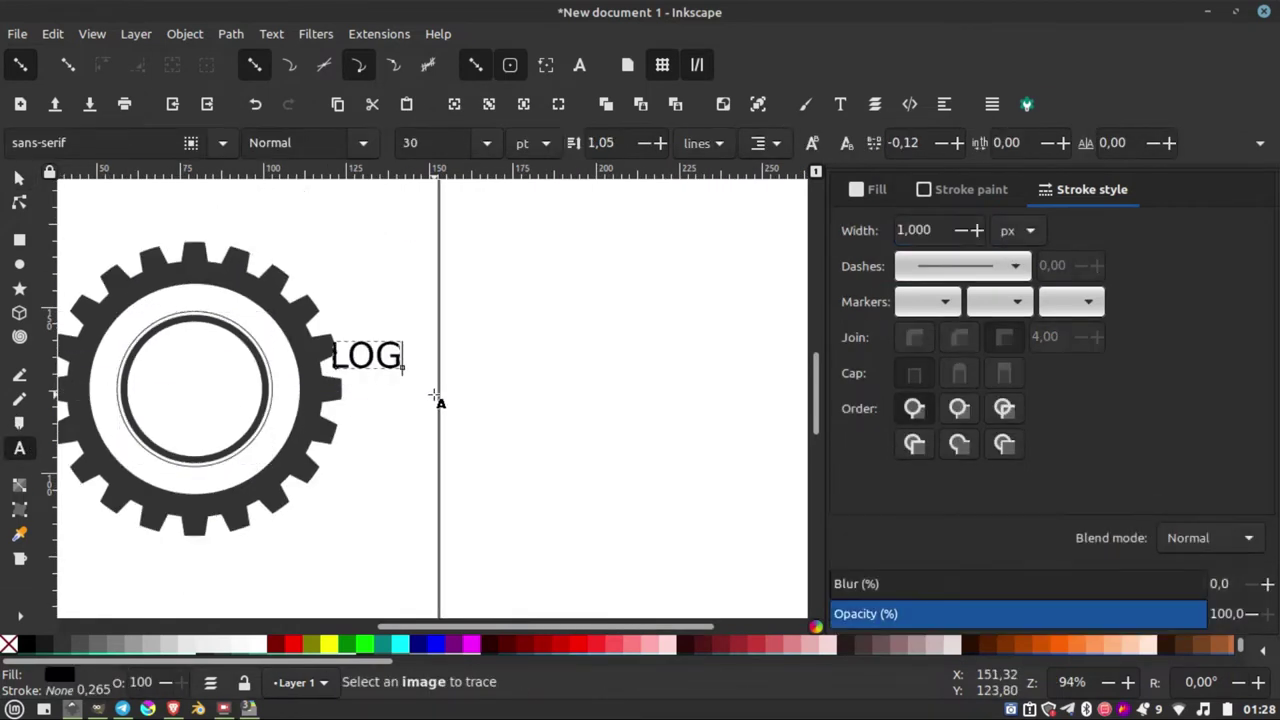
text(O GEAR)
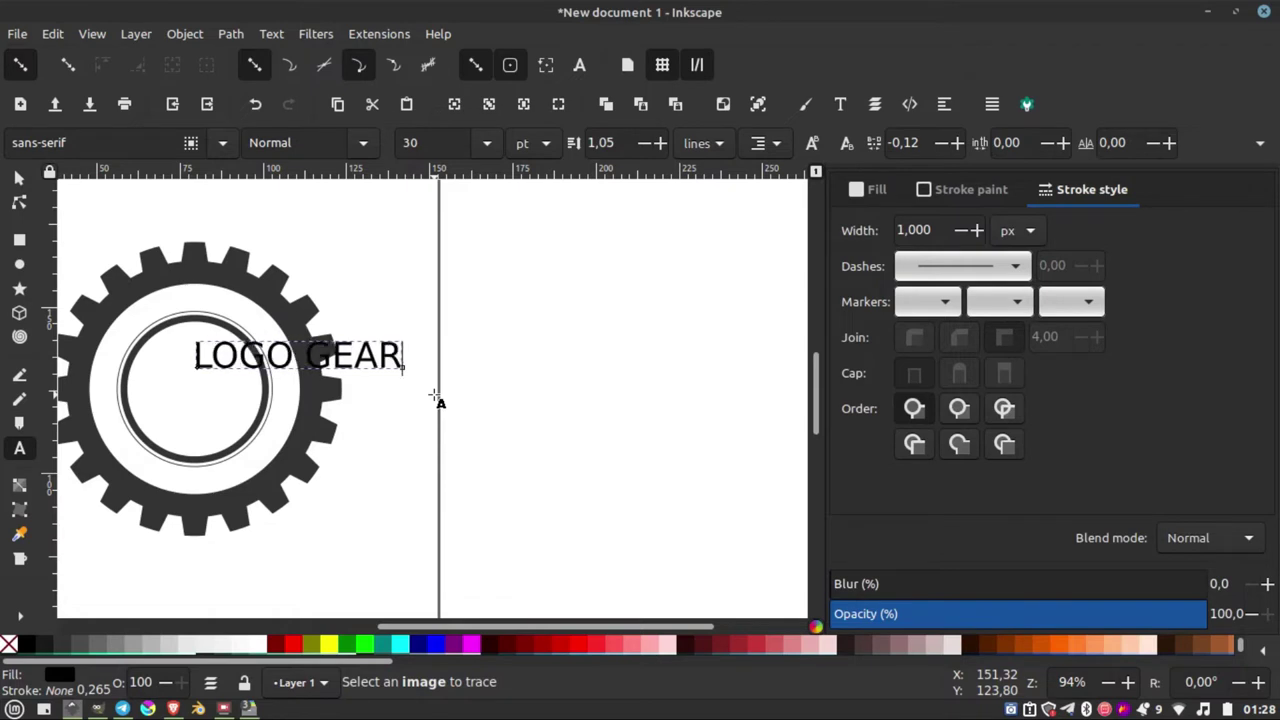
text( SEPEDA)
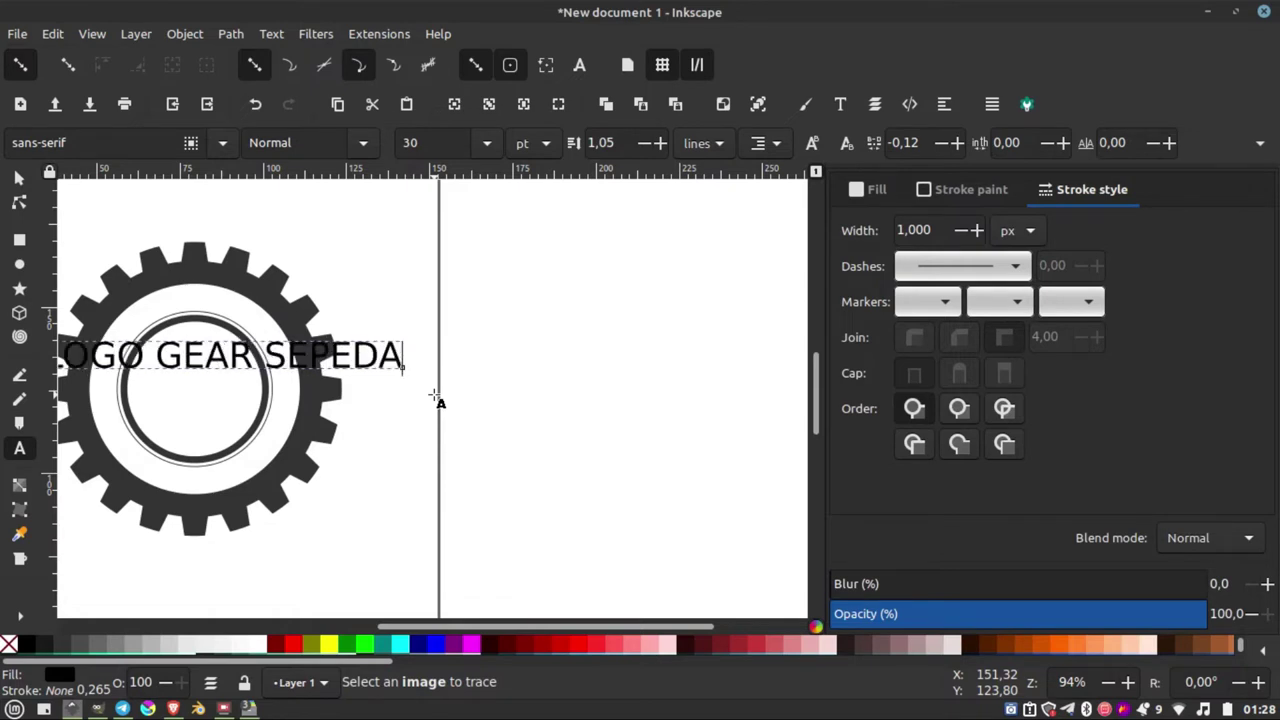
ctrl+scroll(180, 345, up, 1)
Set all of the LOGO GEAR SEPEDA text in the Bebas Neue font.
key(ctrl+a)
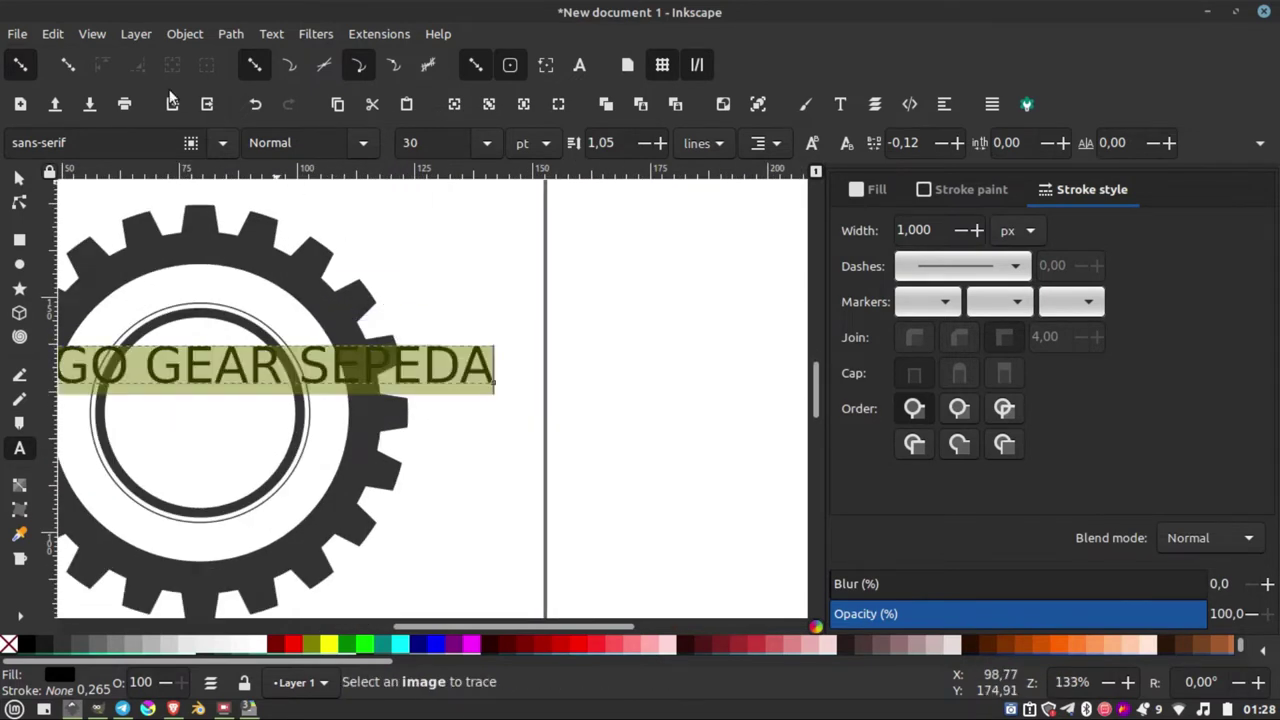
drag(118, 143, 3, 147)
text(b)
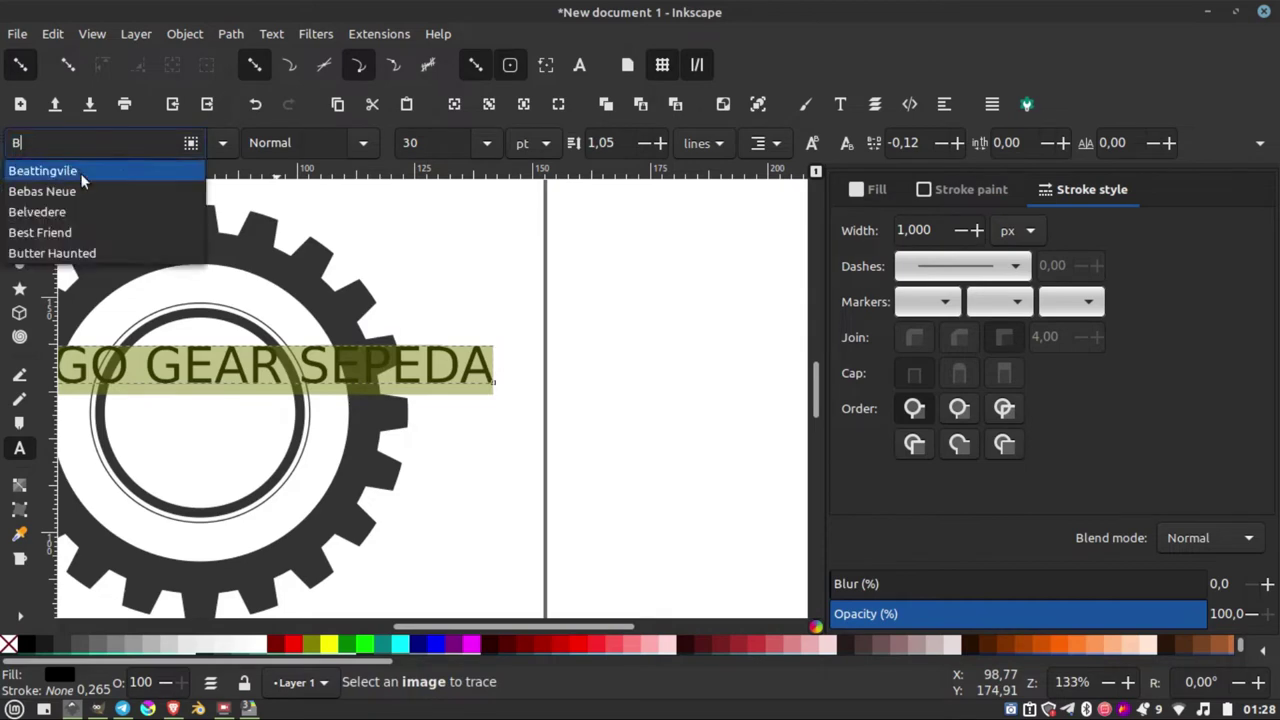
click(80, 170)
ctrl+scroll(438, 362, up, 1)
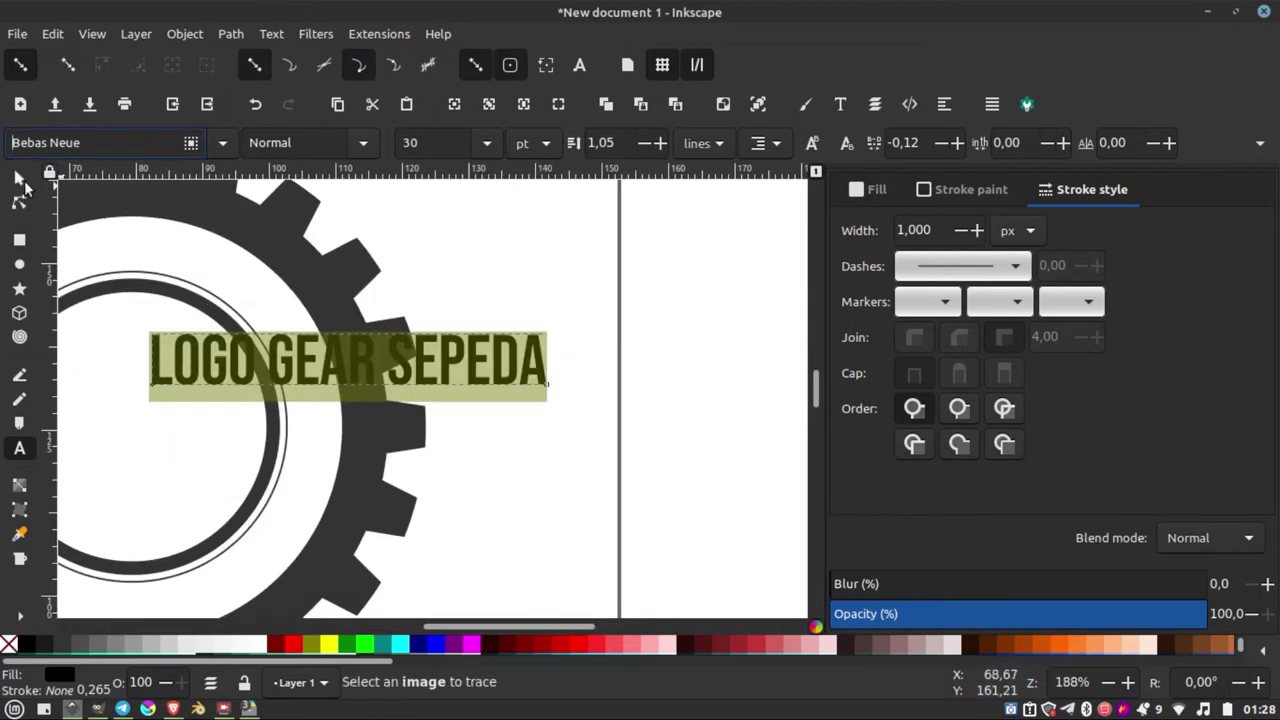
click(19, 177)
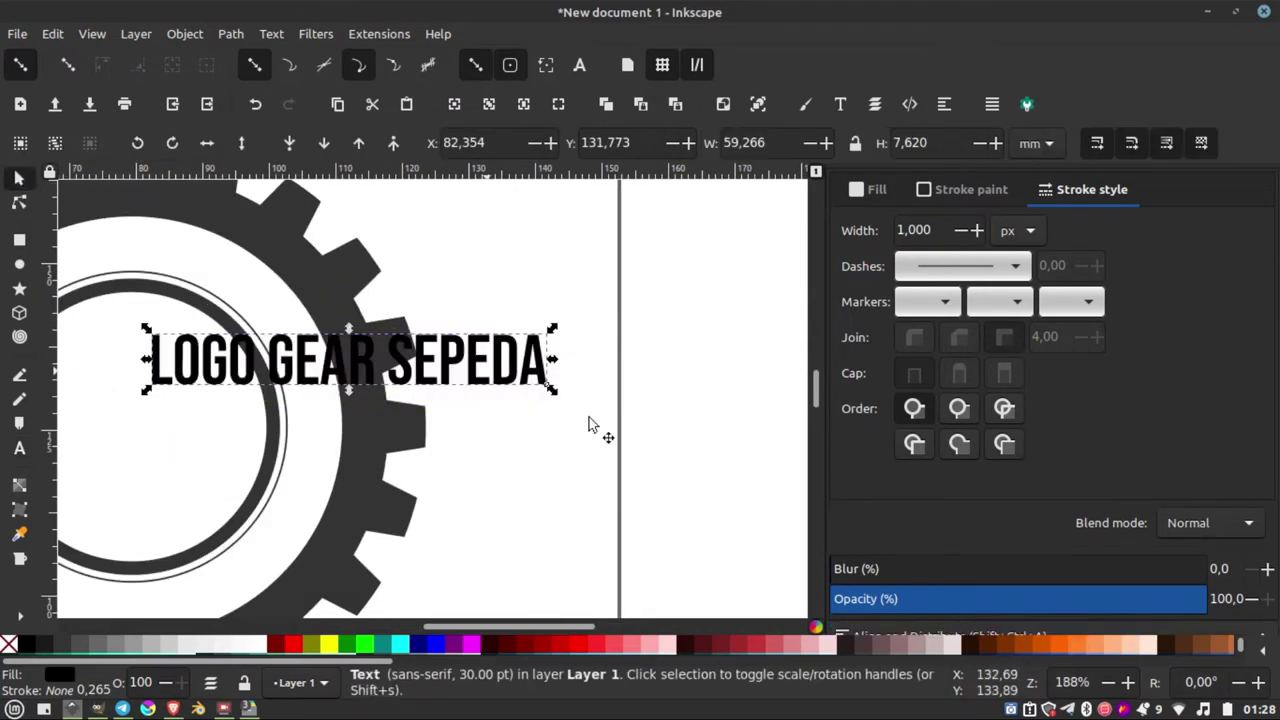
Colour the text dark orange and move it up to the gear's top.
click(1020, 645)
ctrl+scroll(514, 374, down, 2)
ctrl+scroll(466, 370, up, 2)
mouse_move(466, 370)
mouse_down()
mouse_move(419, 357)
mouse_move(290, 273)
mouse_up()
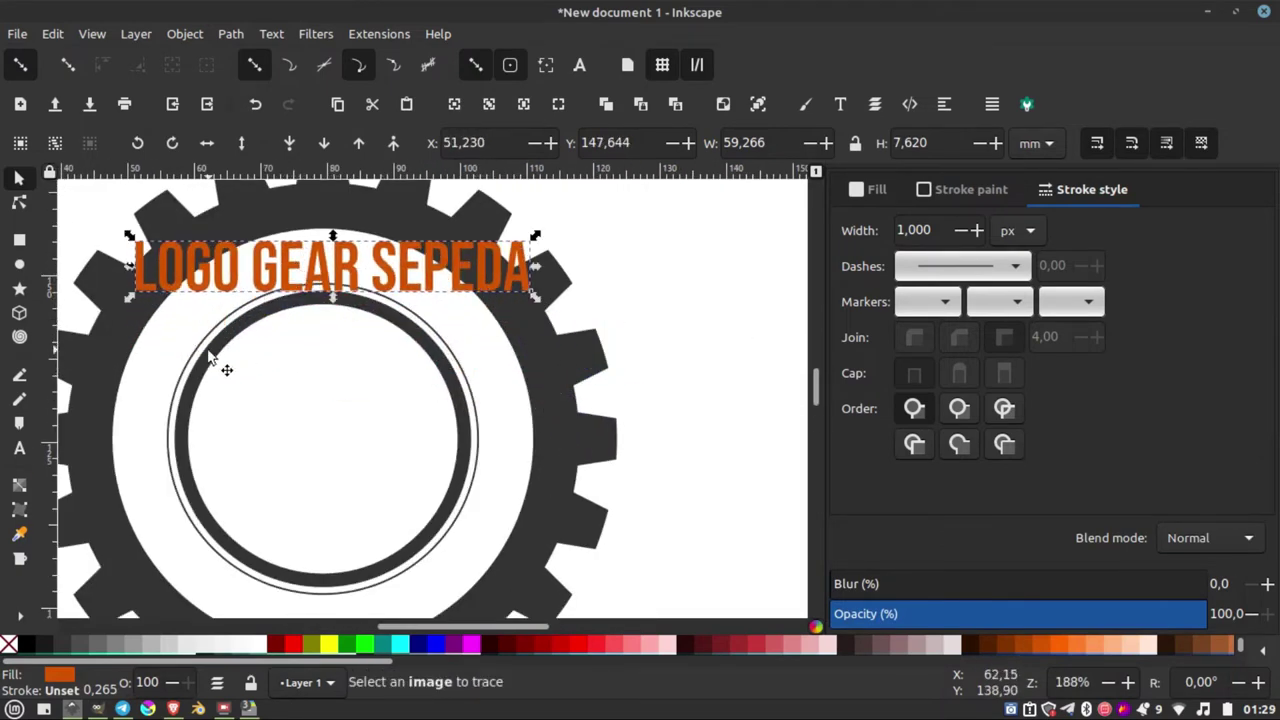
ctrl+scroll(280, 366, down, 2)
ctrl+scroll(280, 366, up, 2)
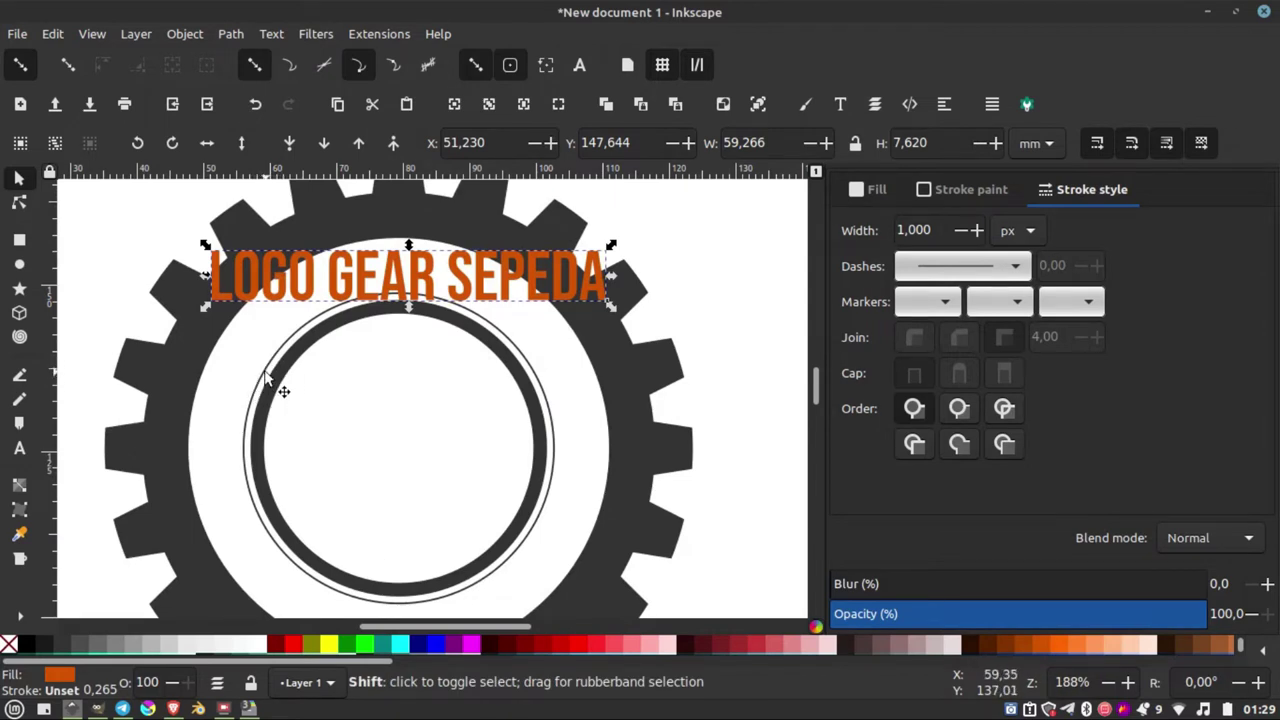
Put the text on the inner circle's path, undoing an accidental shift along the circle.
shift+click(265, 377)
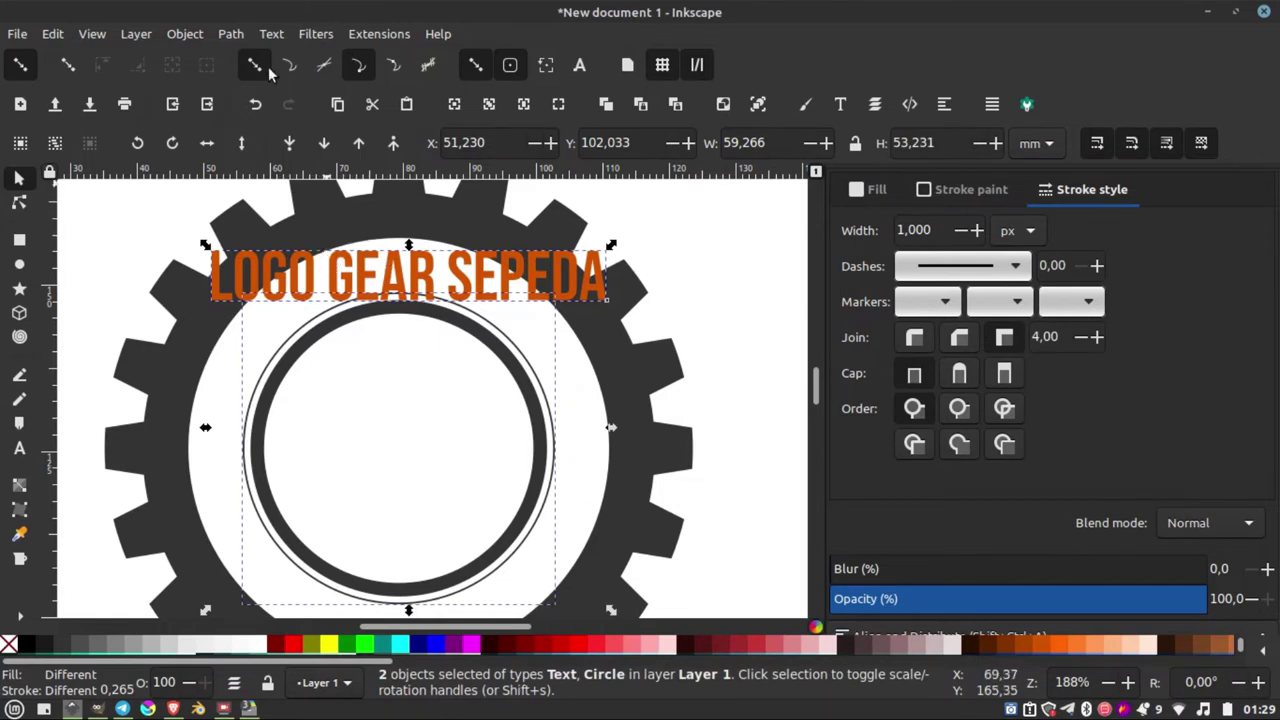
click(272, 34)
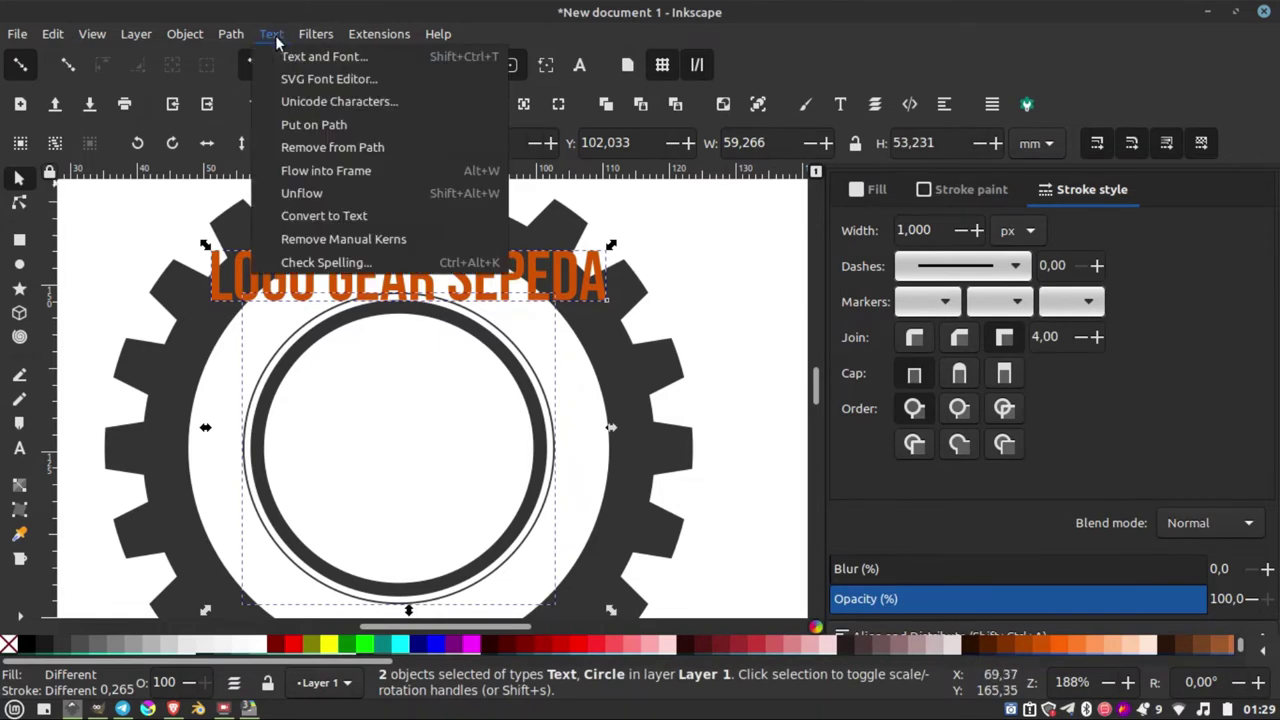
click(313, 126)
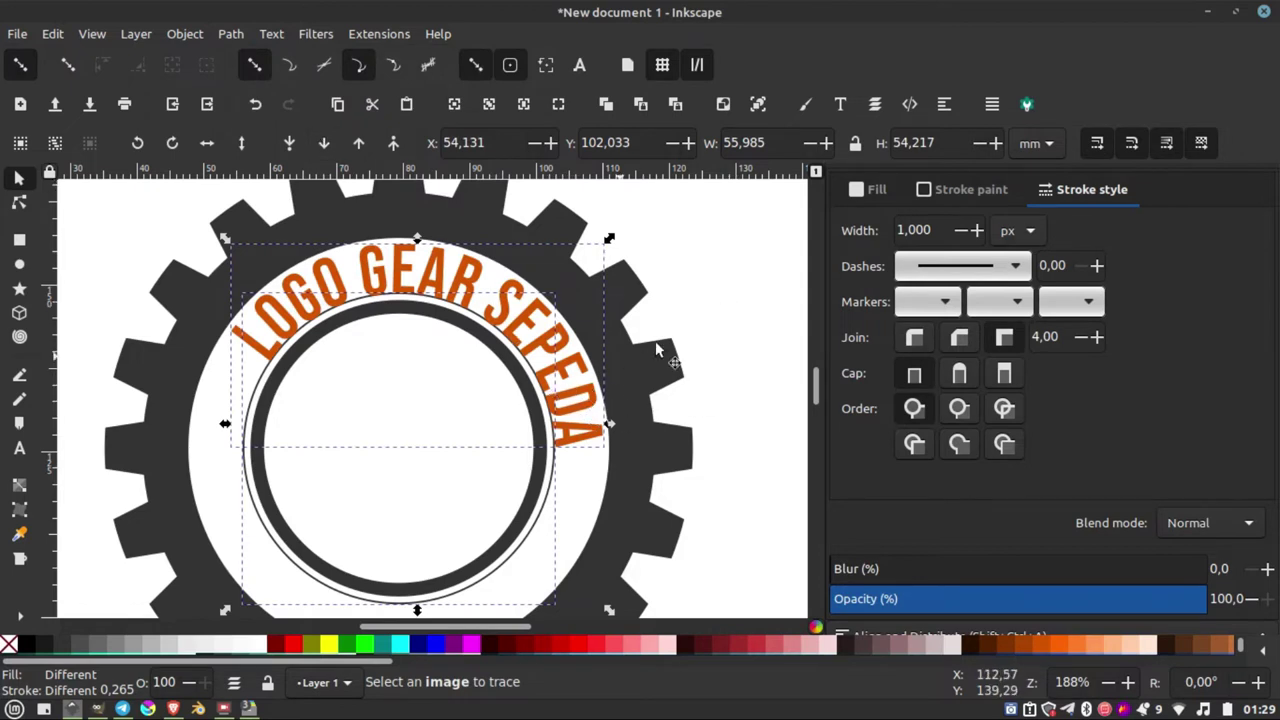
click(587, 338)
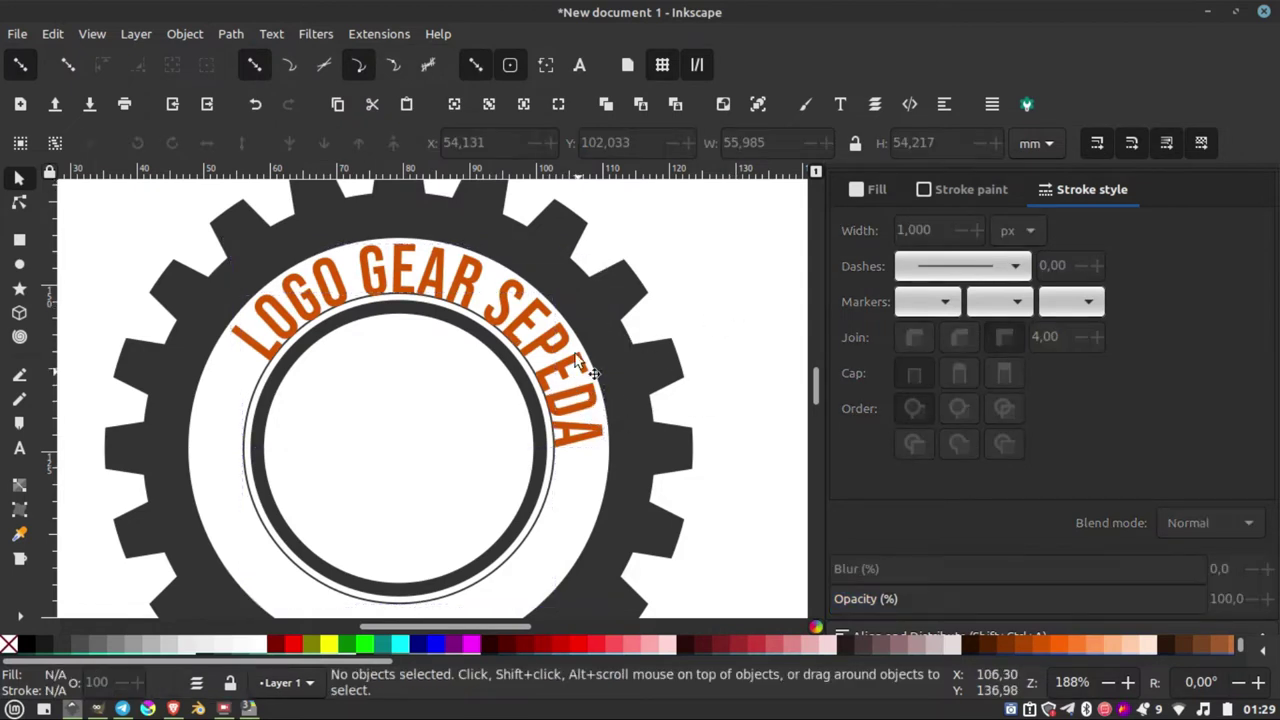
click(484, 305)
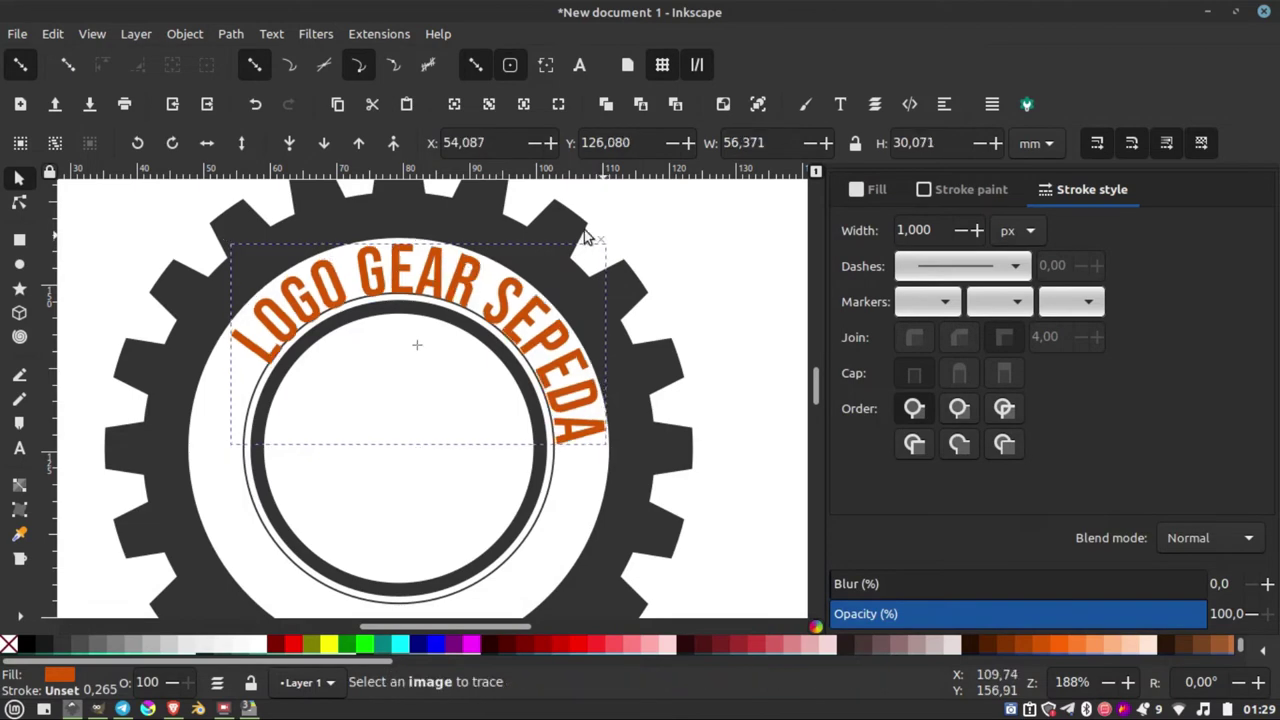
drag(540, 340, 683, 230)
key(ctrl+z)
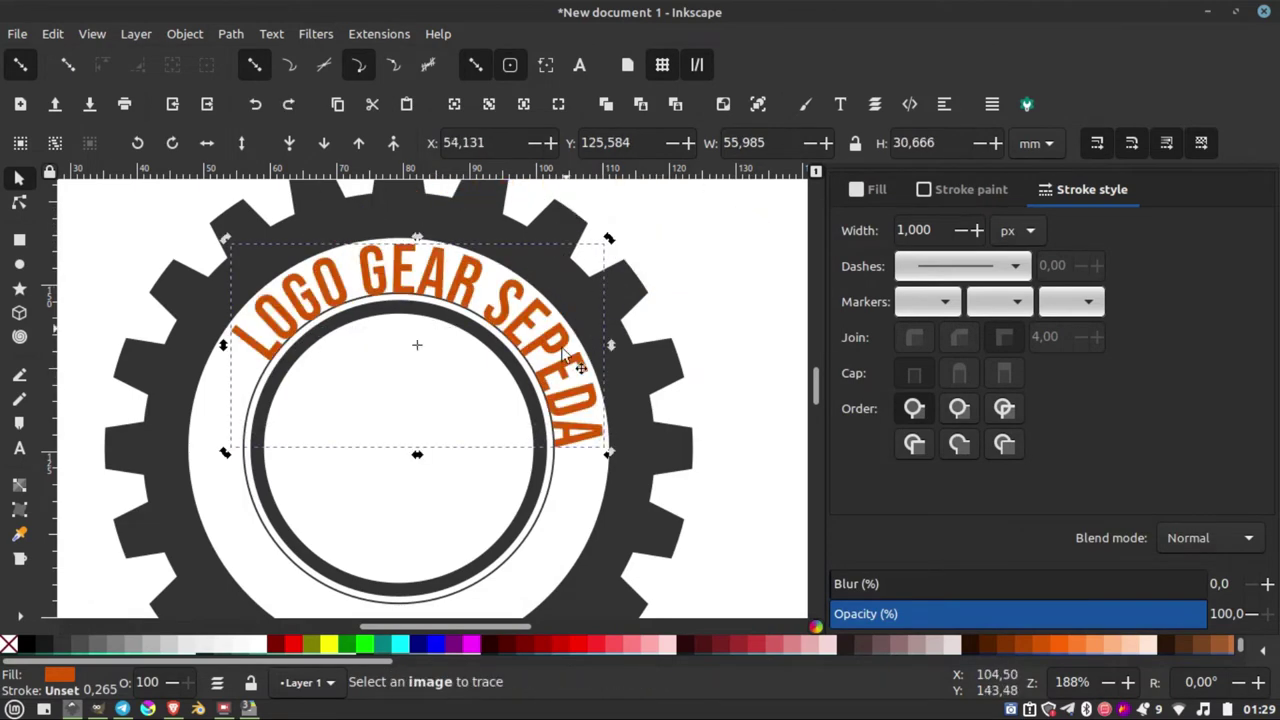
click(544, 516)
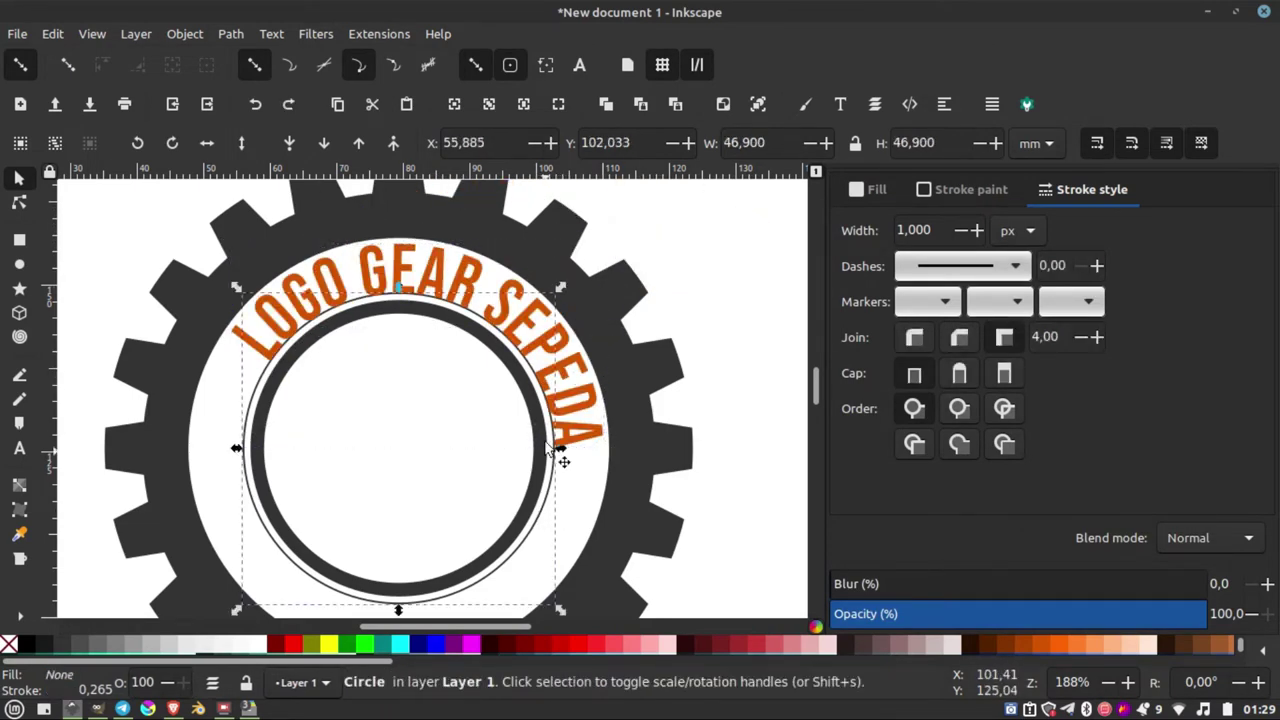
Rotate the circle so the arc text levels across the top, adding a horizontal guide.
scroll(558, 490, up, 1)
click(550, 507)
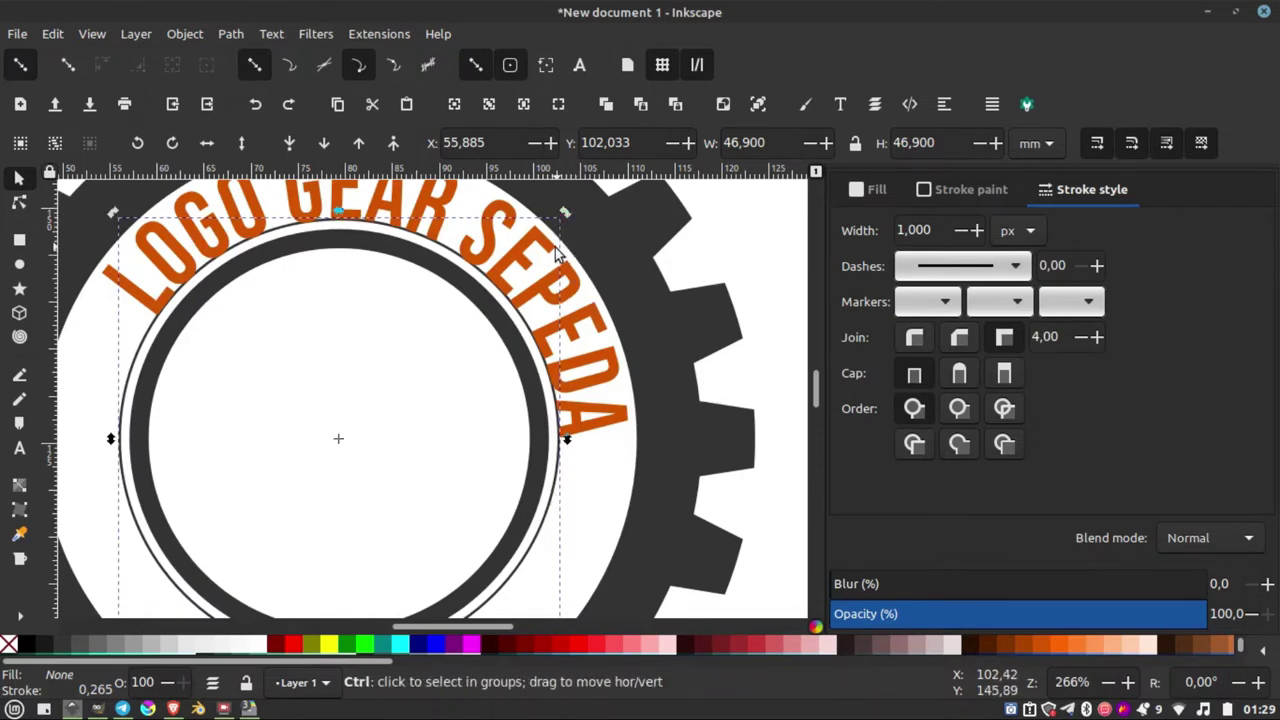
scroll(560, 230, down, 3)
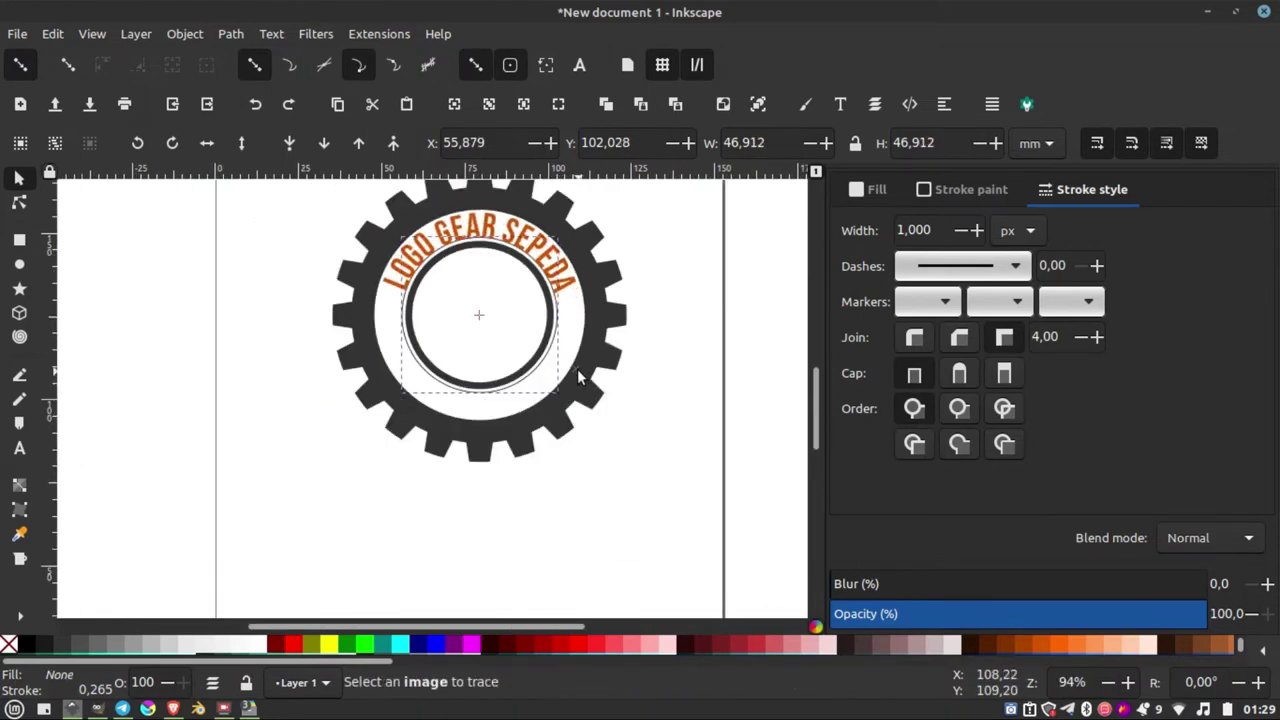
drag(565, 400, 588, 368)
scroll(514, 260, up, 3)
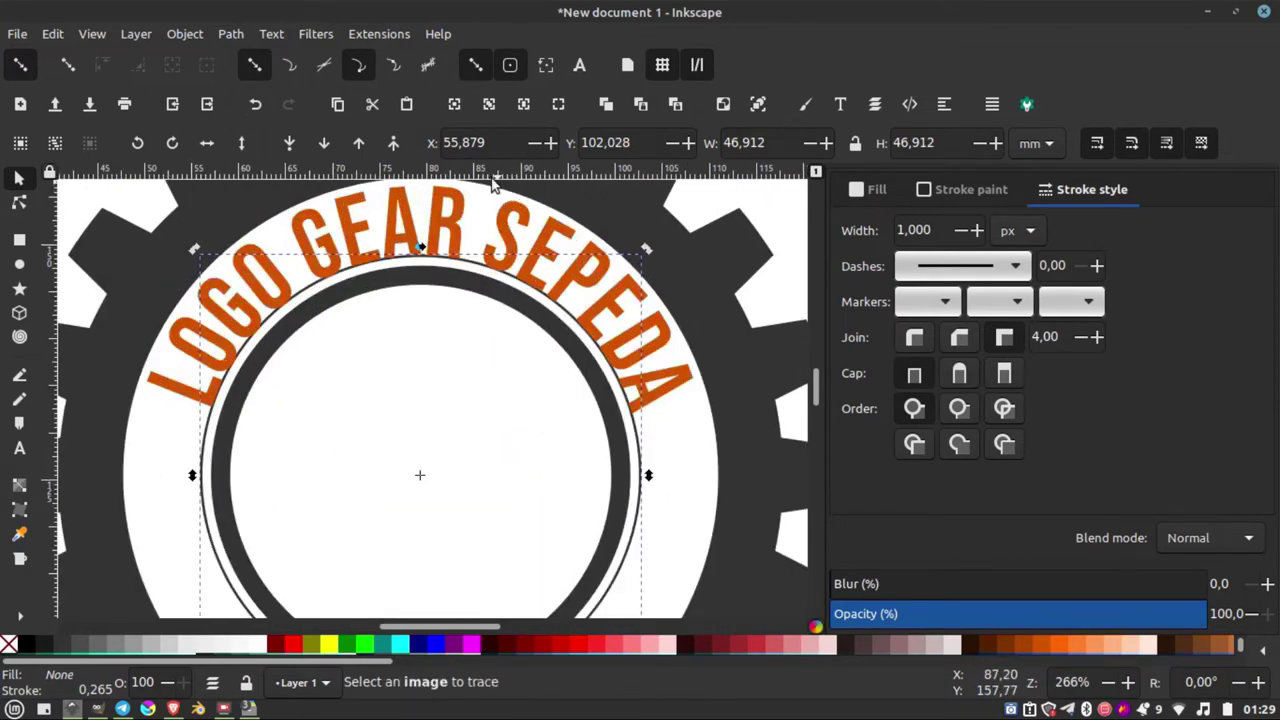
drag(490, 182, 465, 418)
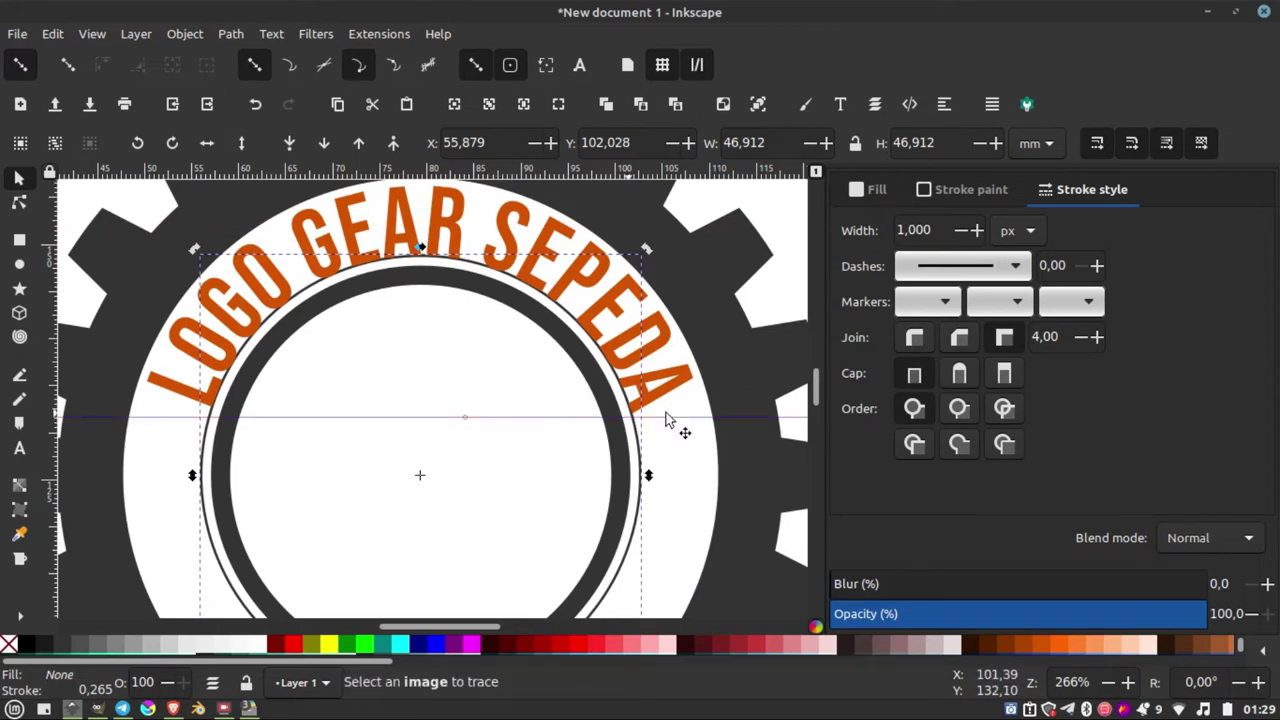
drag(646, 249, 641, 248)
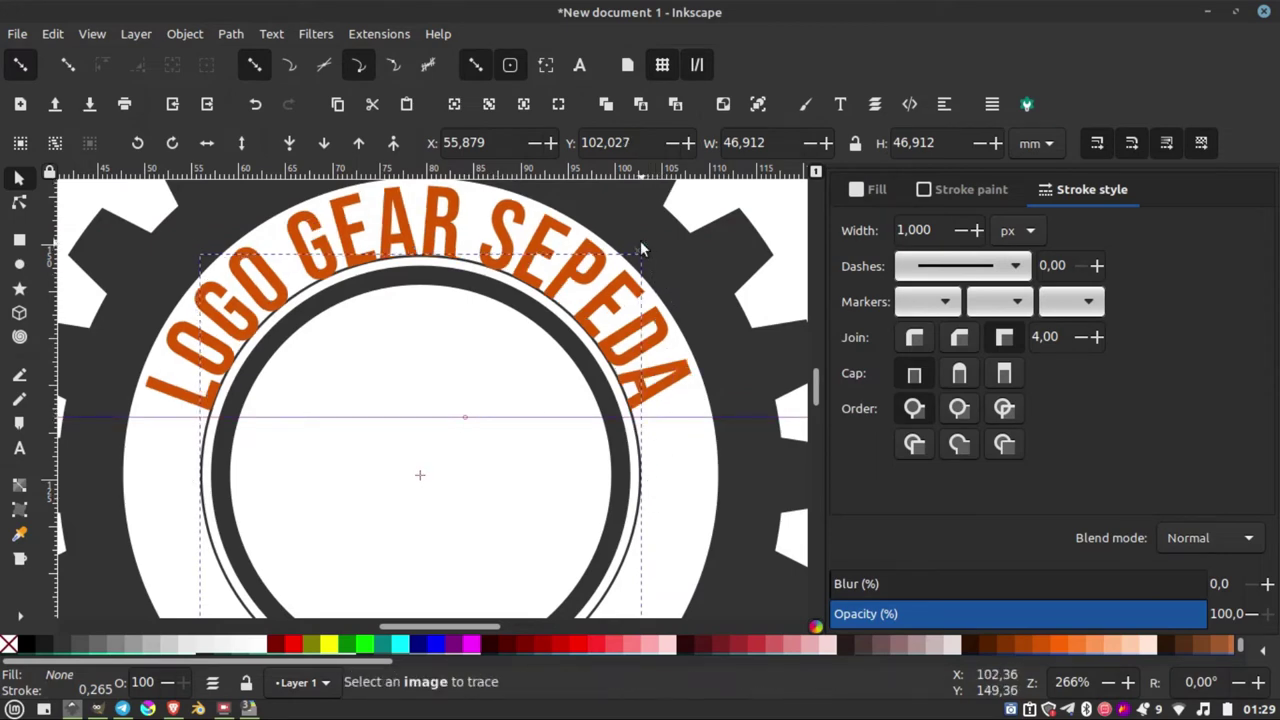
scroll(510, 270, down, 3)
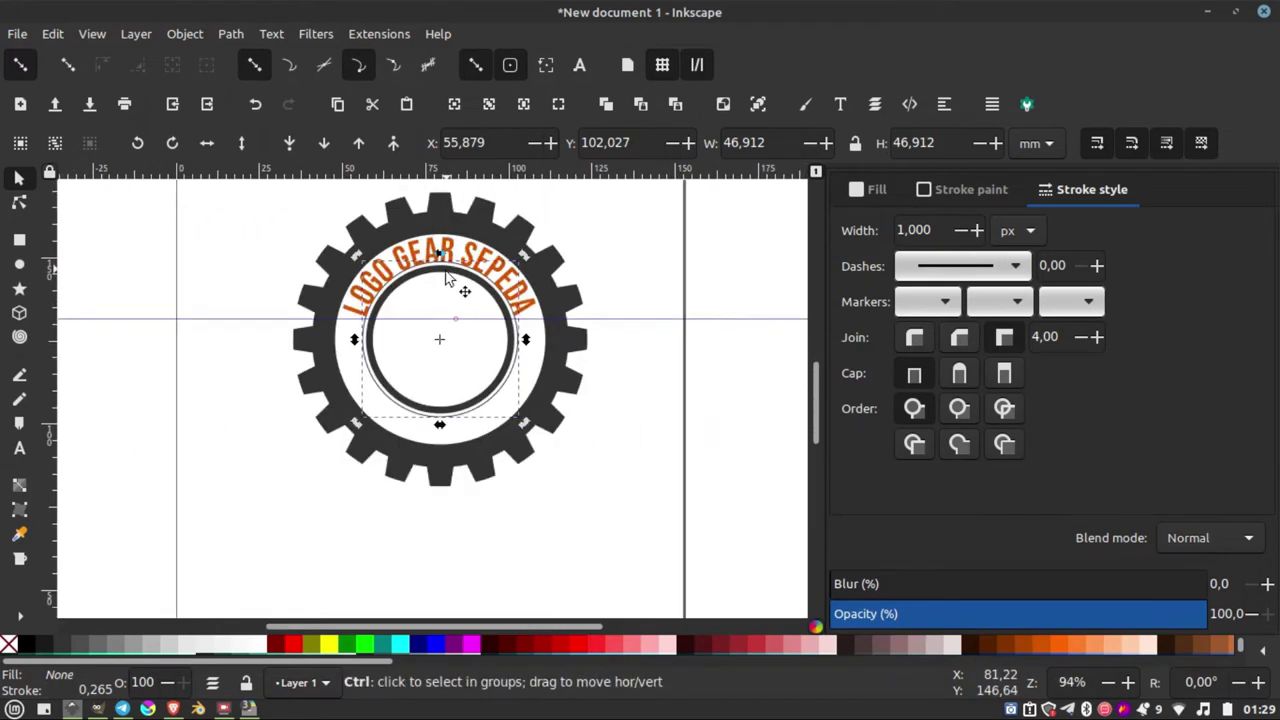
Select the curved LOGO GEAR SEPEDA text, closing the Path menu without changes.
click(620, 286)
scroll(620, 286, down, 3)
scroll(485, 365, up, 3)
click(490, 368)
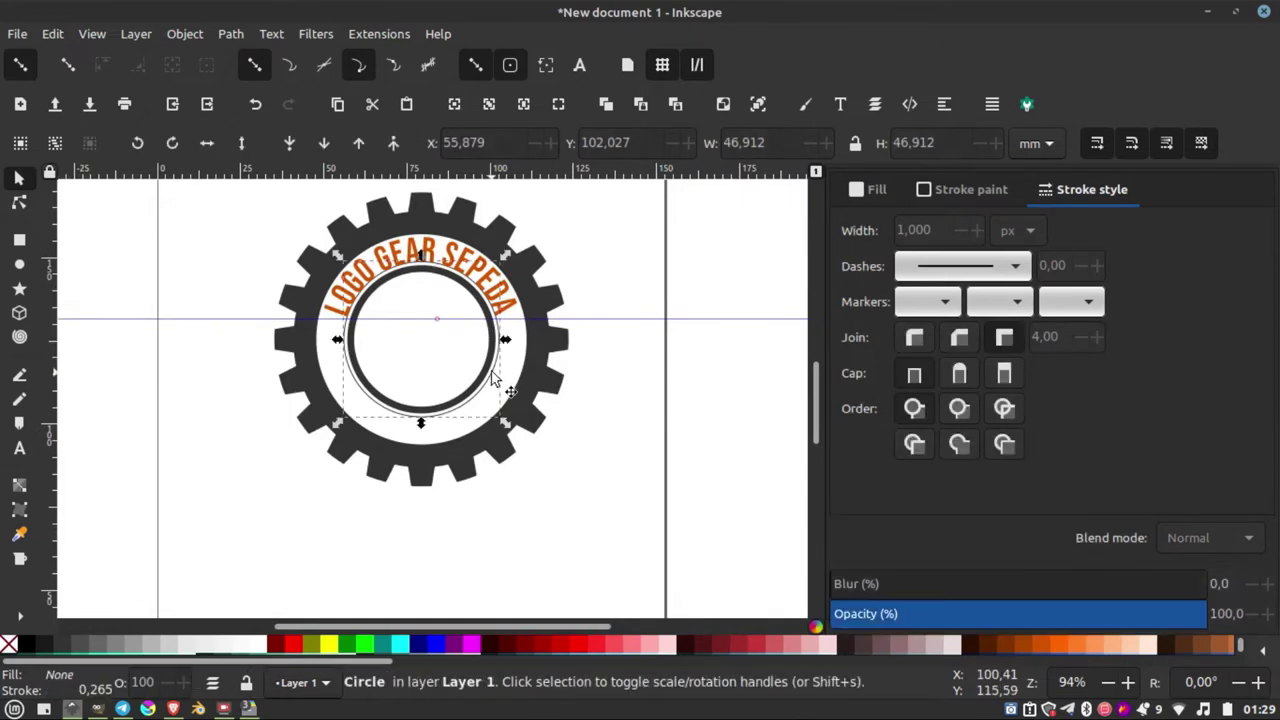
scroll(490, 370, up, 2)
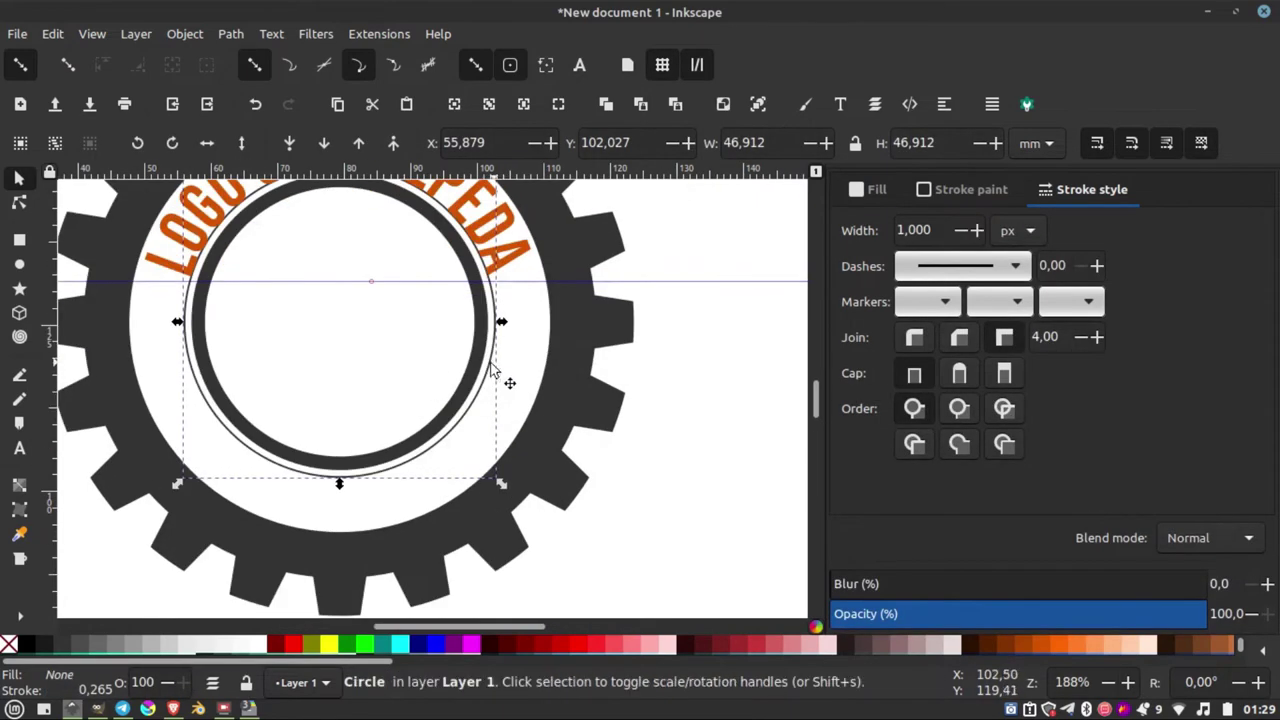
click(517, 257)
scroll(506, 317, down, 2)
click(562, 264)
scroll(560, 266, up, 2)
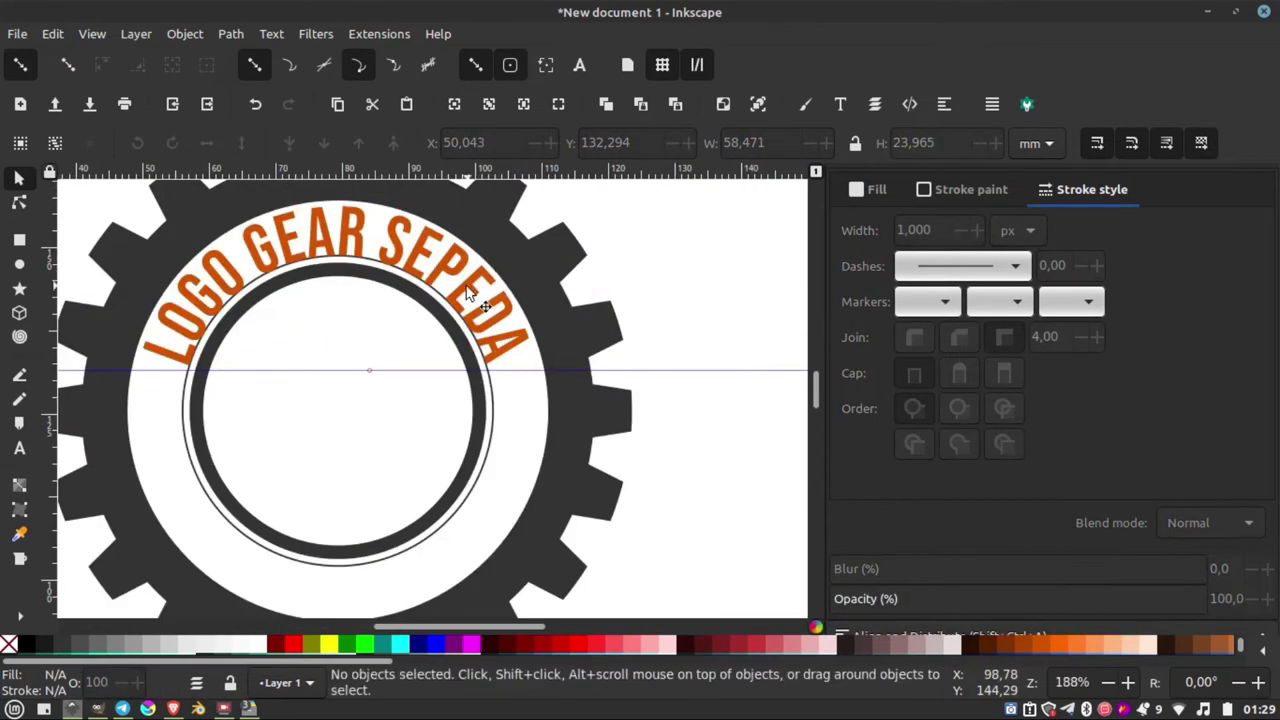
click(468, 291)
click(231, 33)
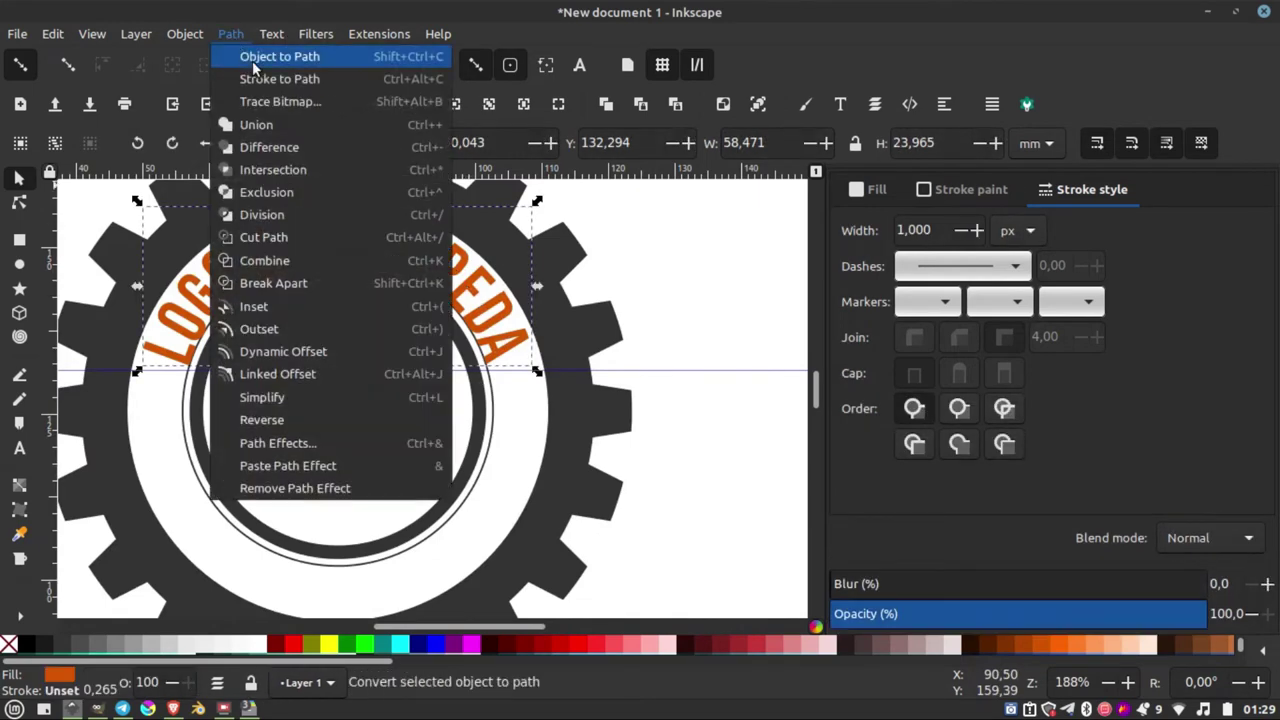
click(338, 375)
scroll(338, 375, down, 1)
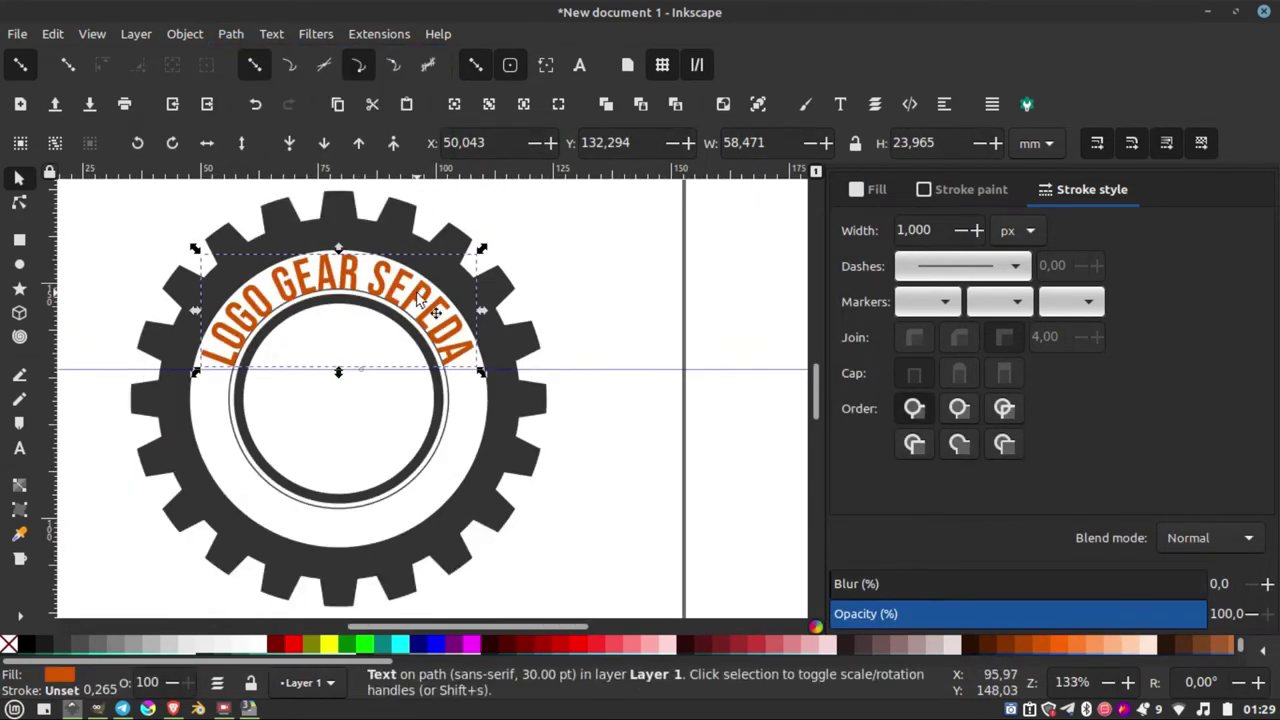
Move and rotate the arc text, then undo the rotations.
drag(420, 302, 540, 292)
click(540, 290)
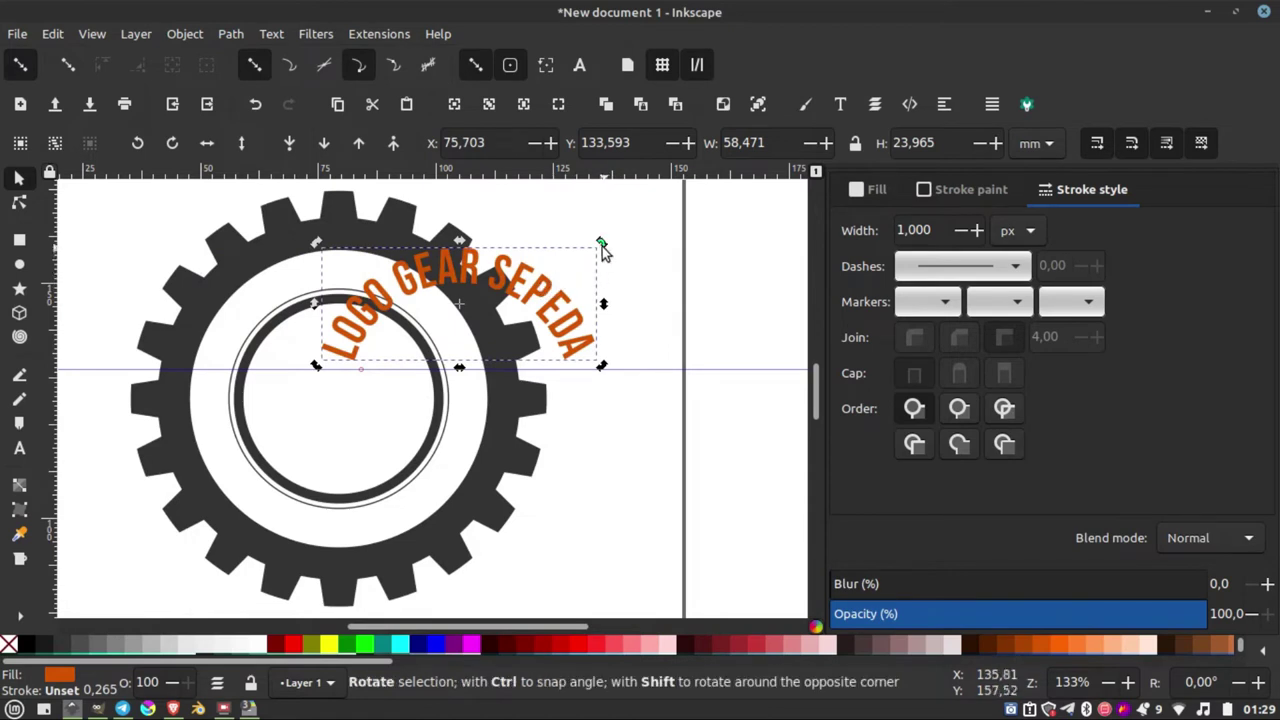
mouse_move(602, 246)
mouse_down()
mouse_move(612, 269)
mouse_move(580, 343)
mouse_up()
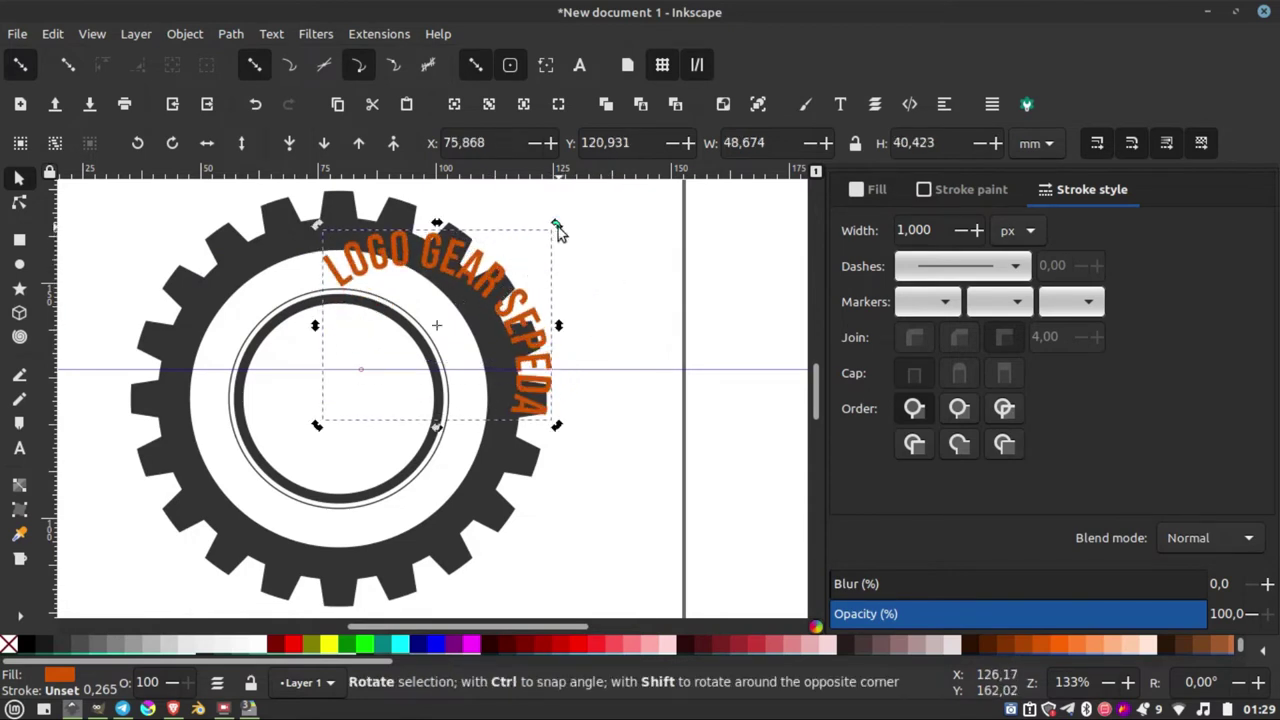
drag(558, 227, 419, 195)
key(ctrl+z)
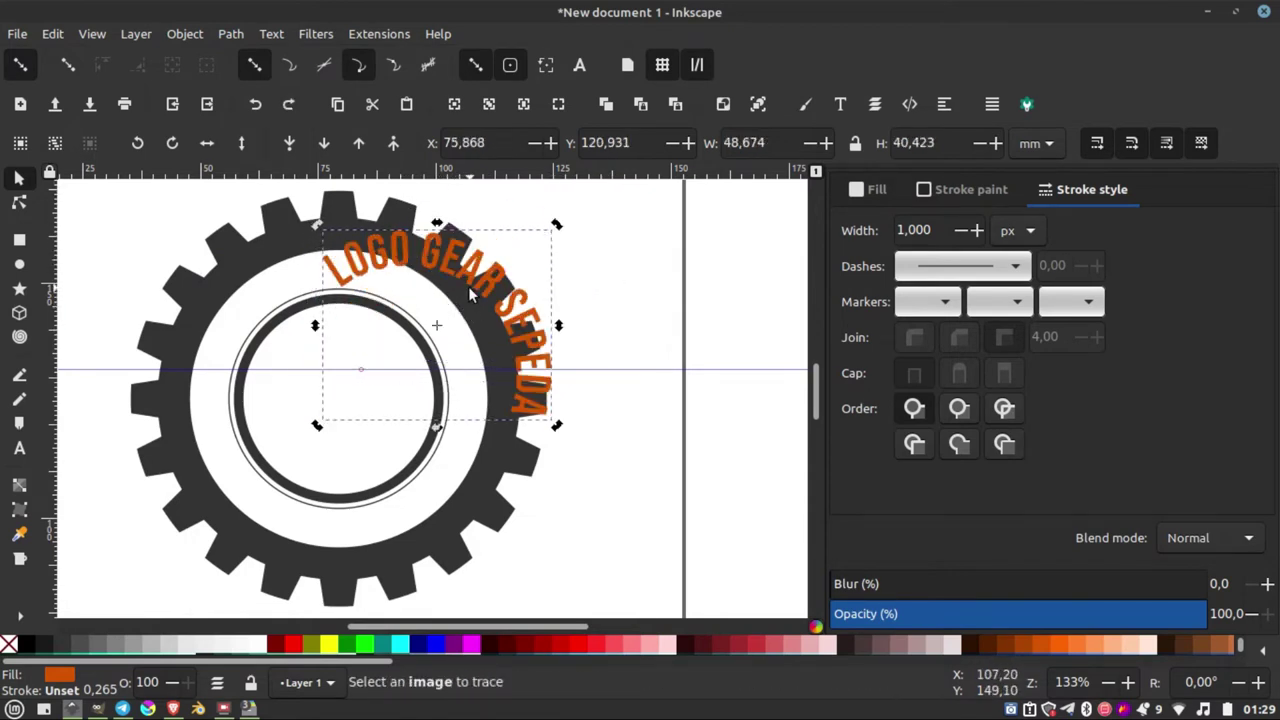
key(ctrl+z)
key(ctrl+z)
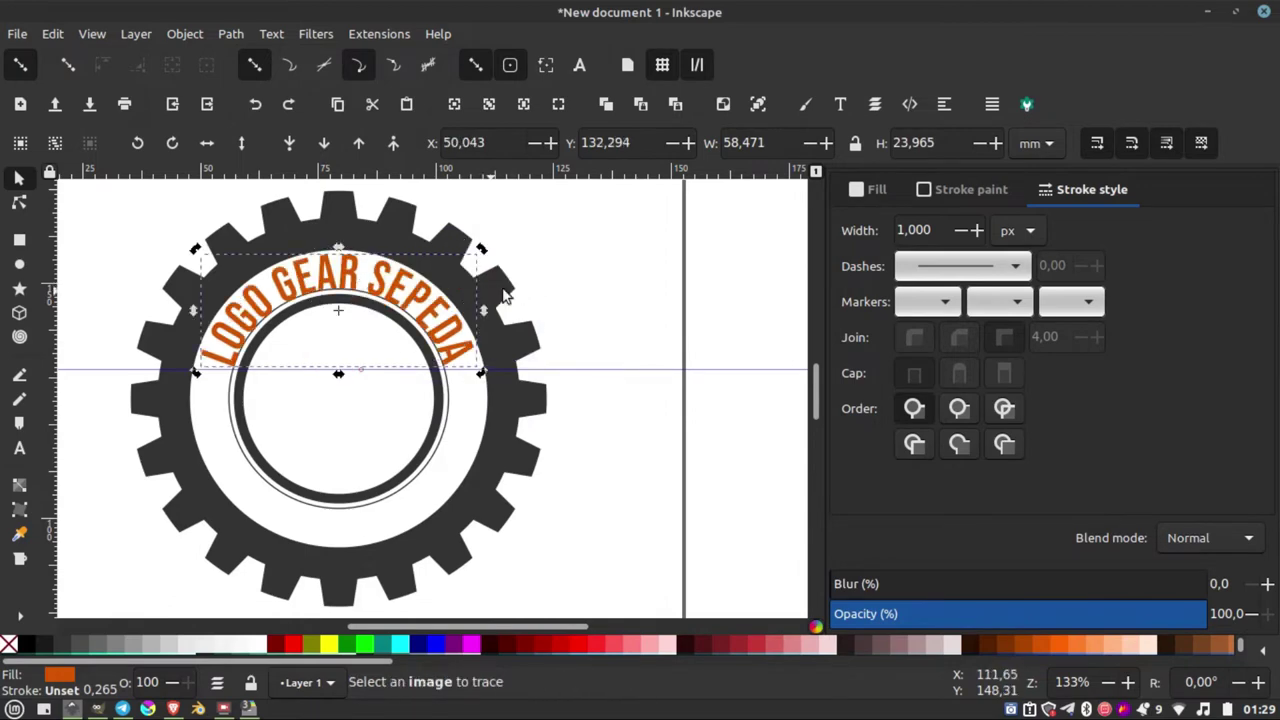
Deselect, then reselect the centred LOGO GEAR SEPEDA arc text.
scroll(391, 306, down, 1)
scroll(391, 306, up, 1)
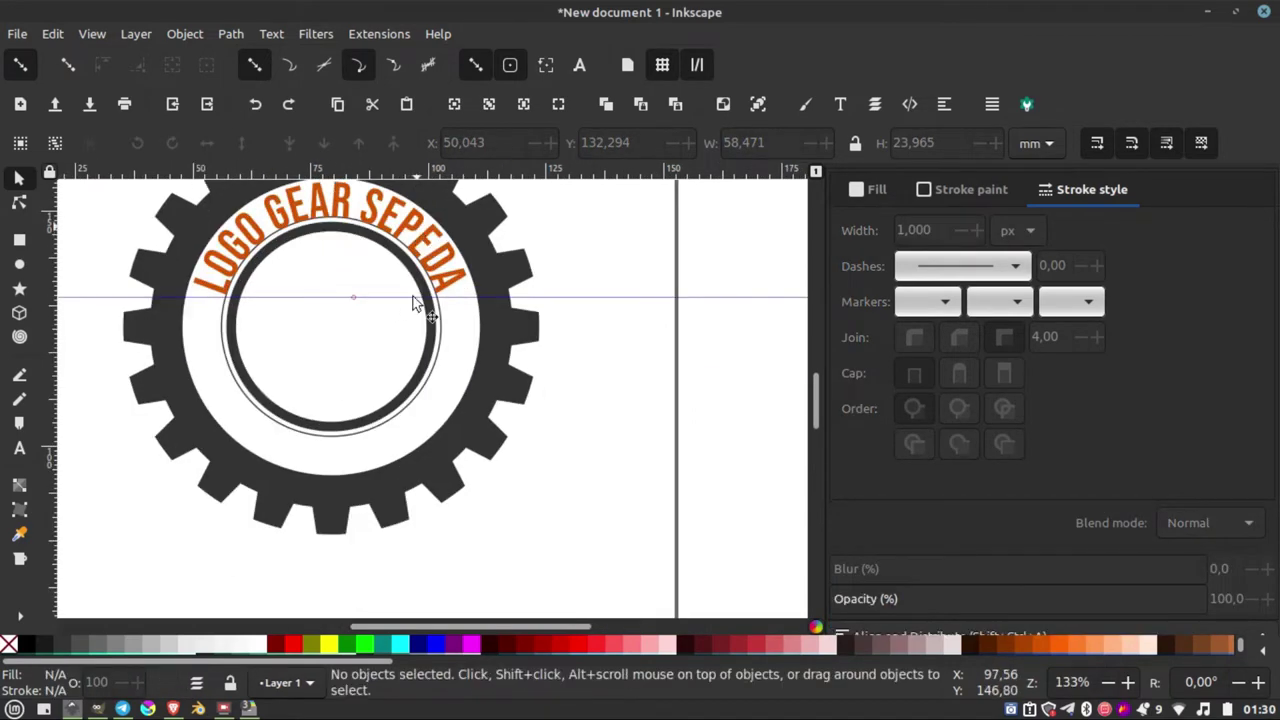
scroll(405, 258, down, 2)
scroll(400, 300, up, 2)
key(Escape)
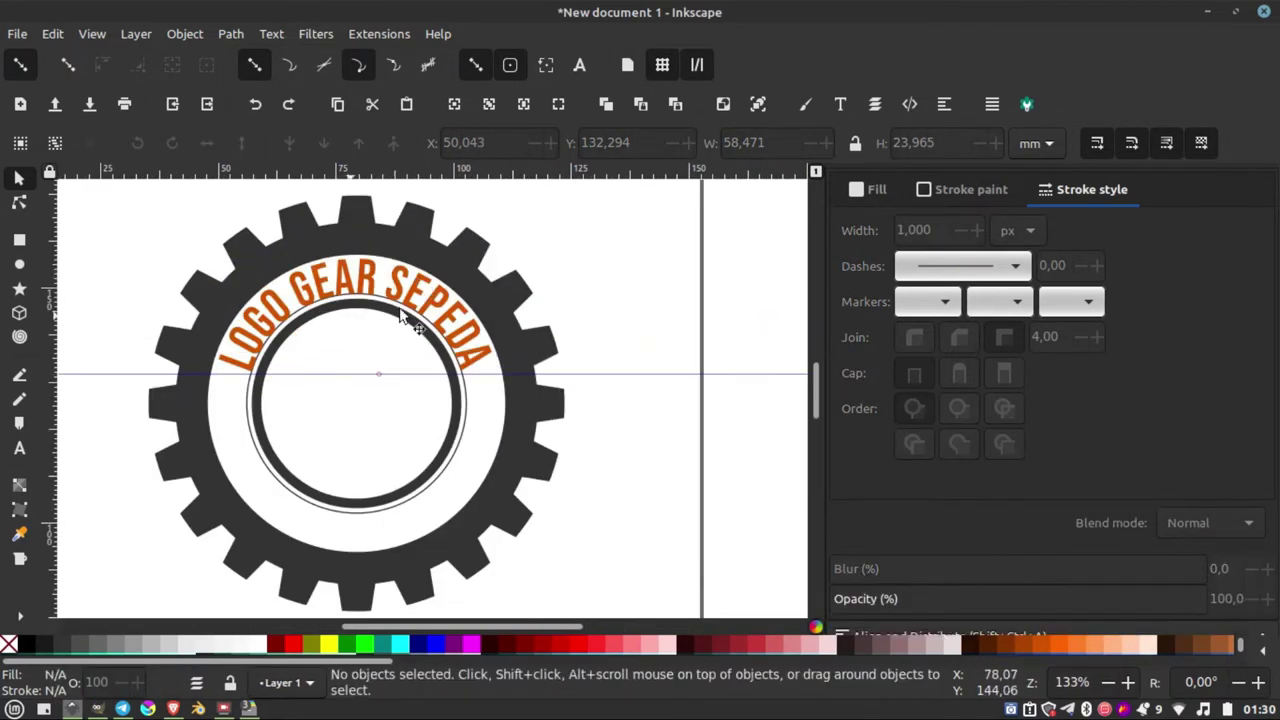
scroll(390, 300, up, 3)
scroll(400, 282, down, 2)
scroll(390, 283, down, 1)
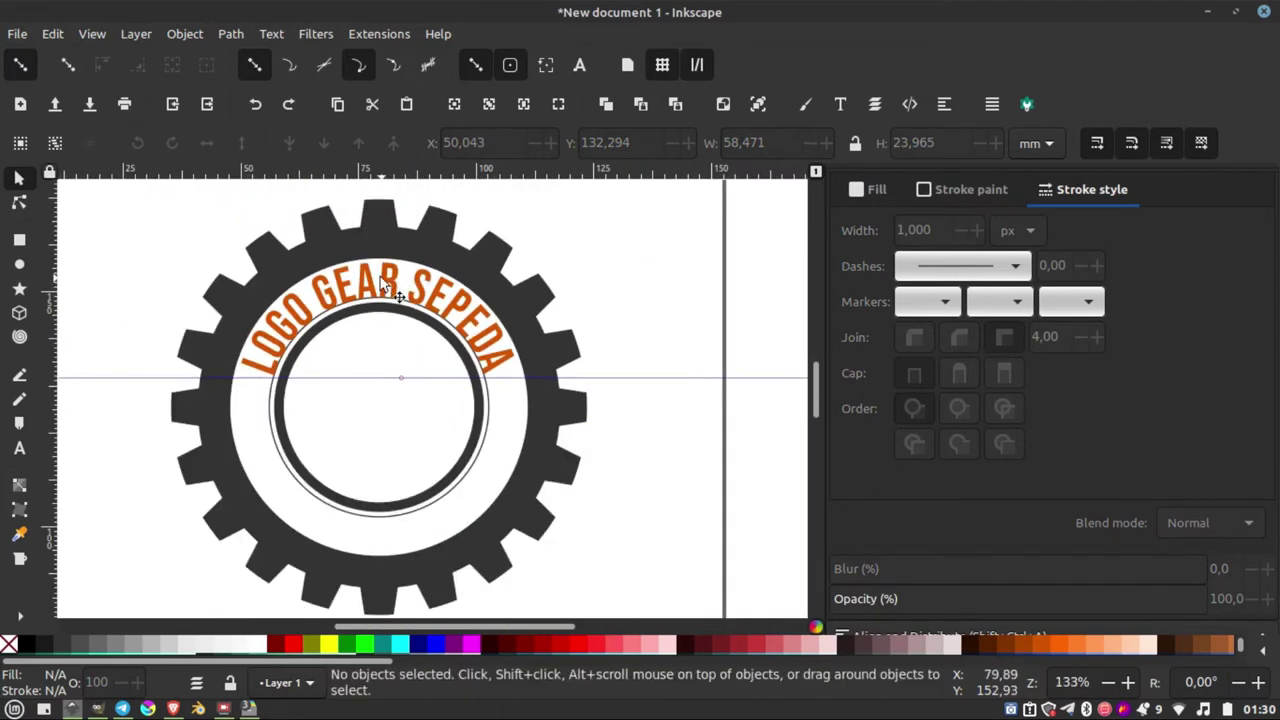
click(384, 280)
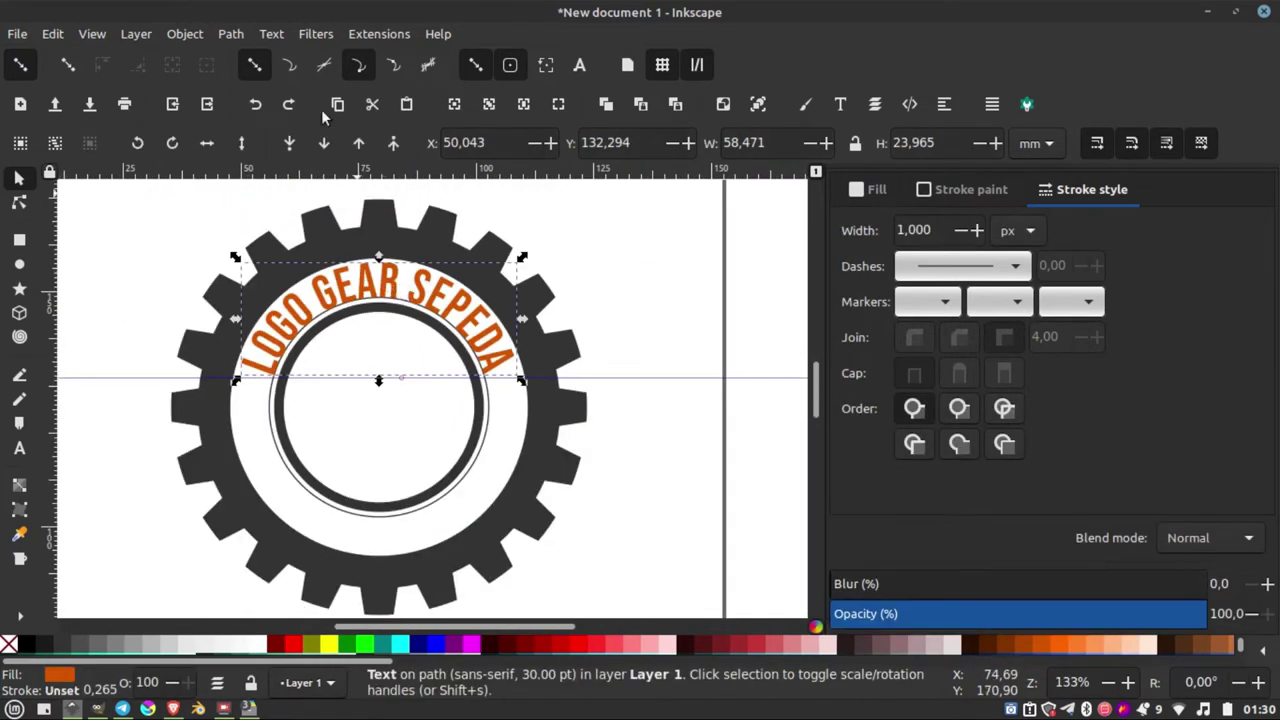
Convert the LOGO GEAR SEPEDA arc text into a path.
click(231, 34)
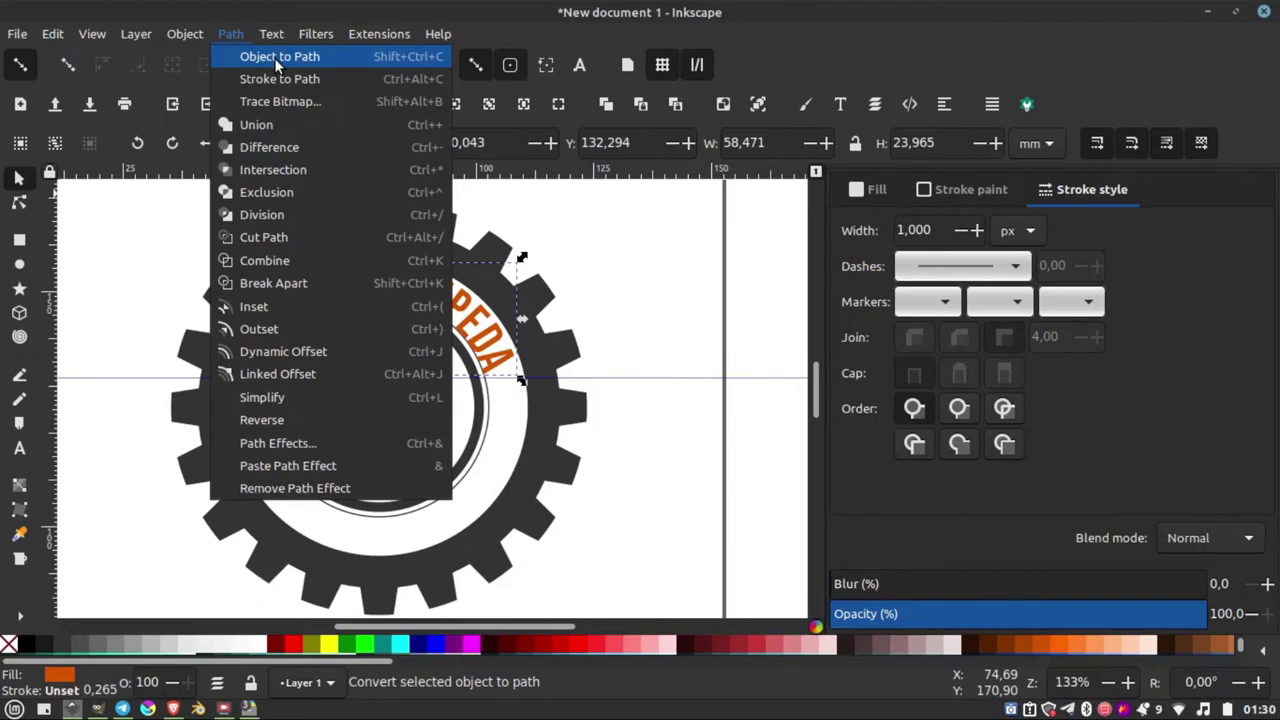
click(277, 58)
click(574, 220)
ctrl+scroll(434, 259, down, 1)
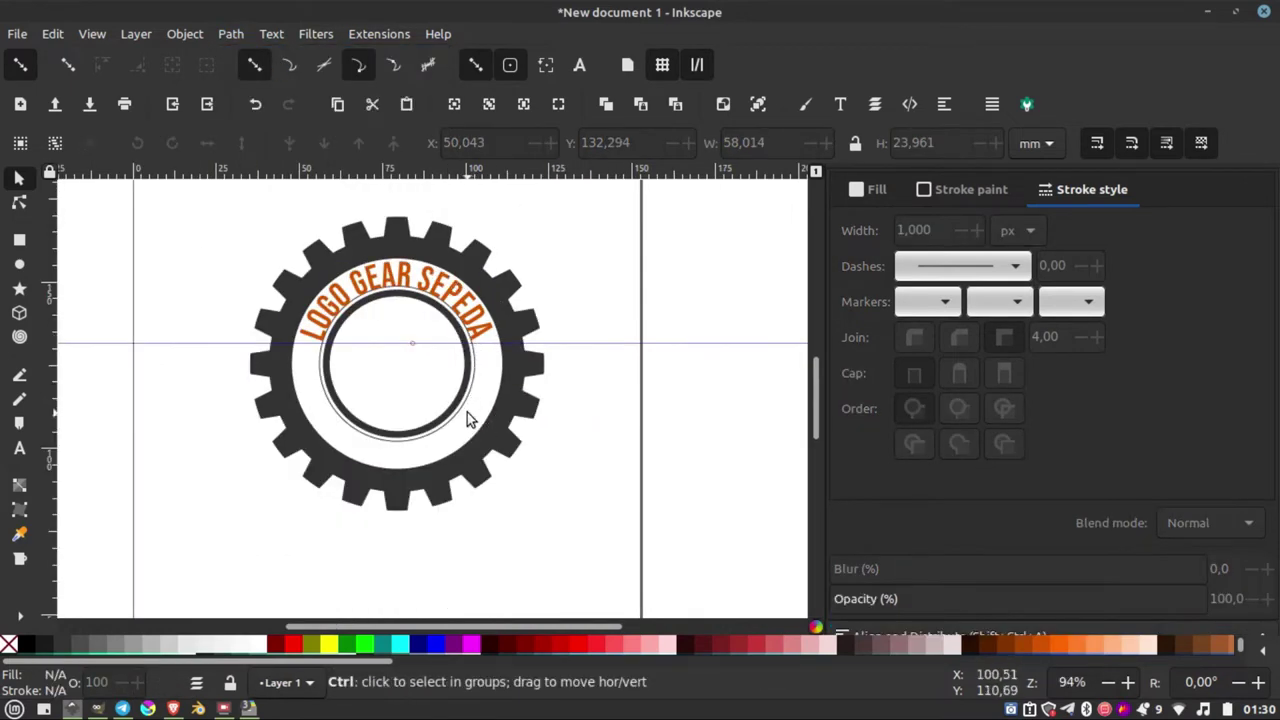
ctrl+scroll(466, 410, up, 3)
Enlarge the thin outline circle to 61 mm across.
click(457, 398)
ctrl+scroll(470, 400, down, 2)
ctrl+scroll(485, 405, down, 1)
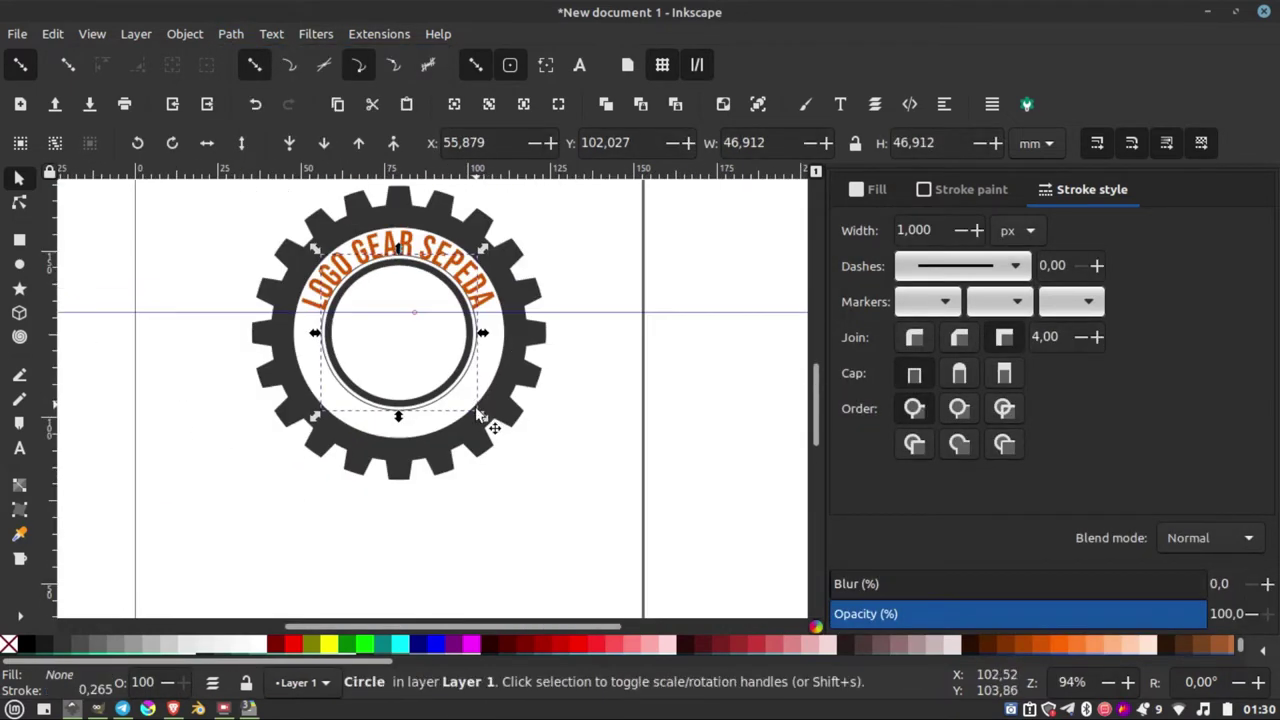
drag(481, 420, 503, 437)
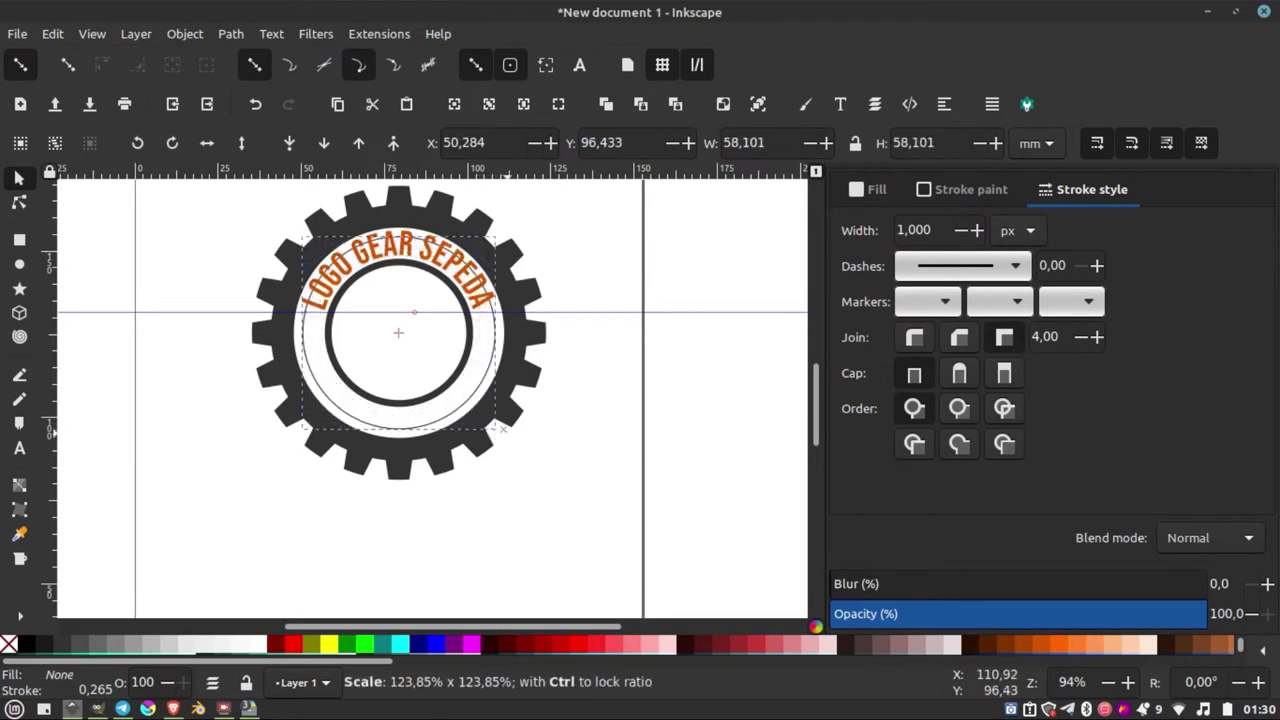
ctrl+scroll(439, 409, up, 1)
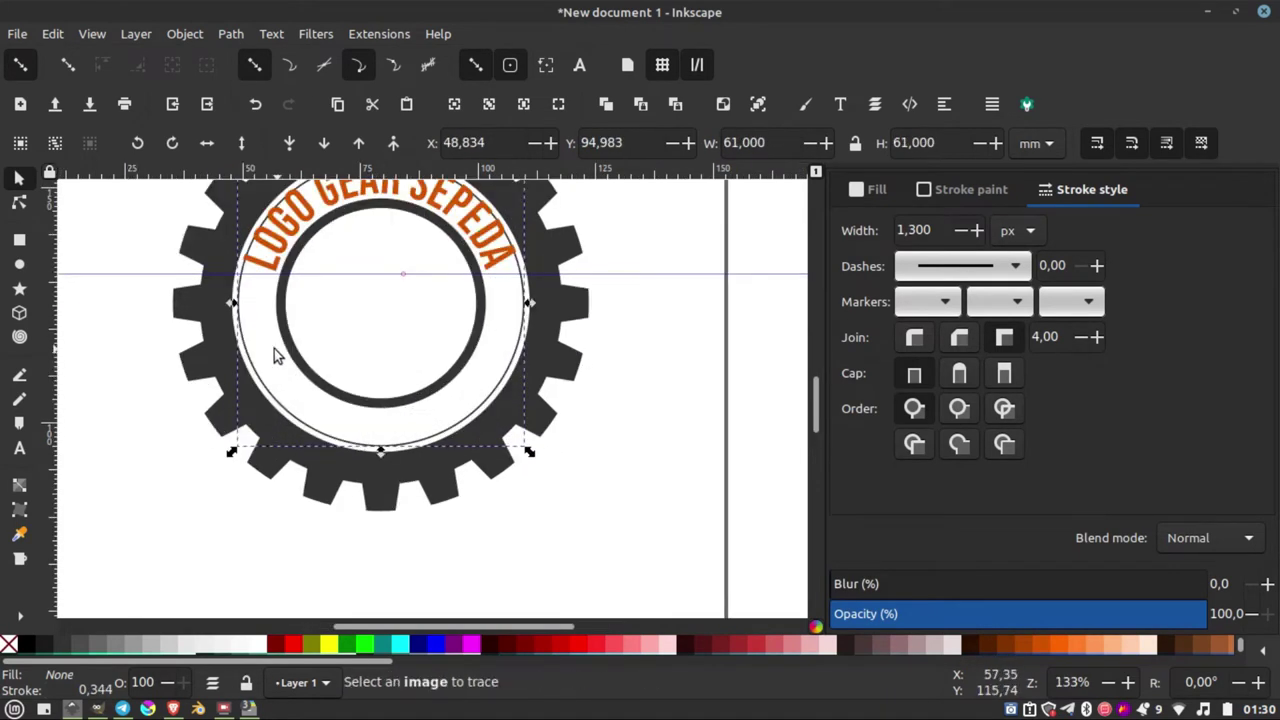
ctrl+scroll(300, 360, down, 1)
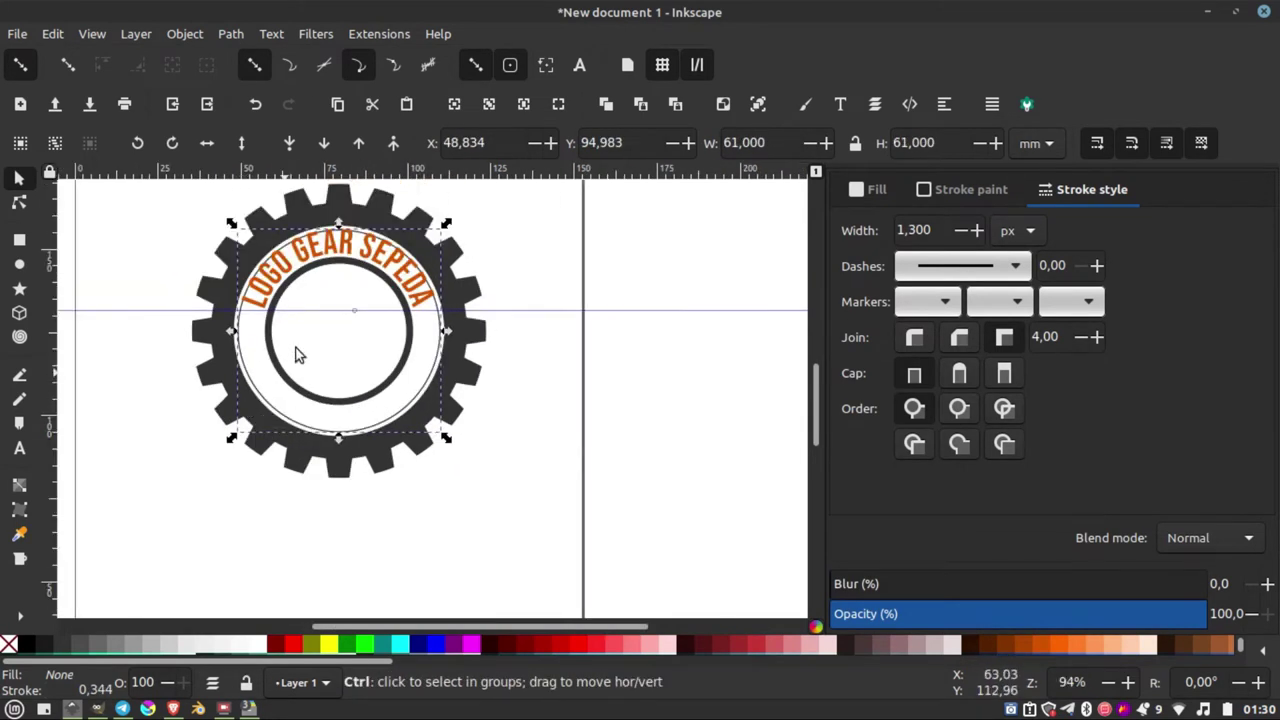
click(230, 36)
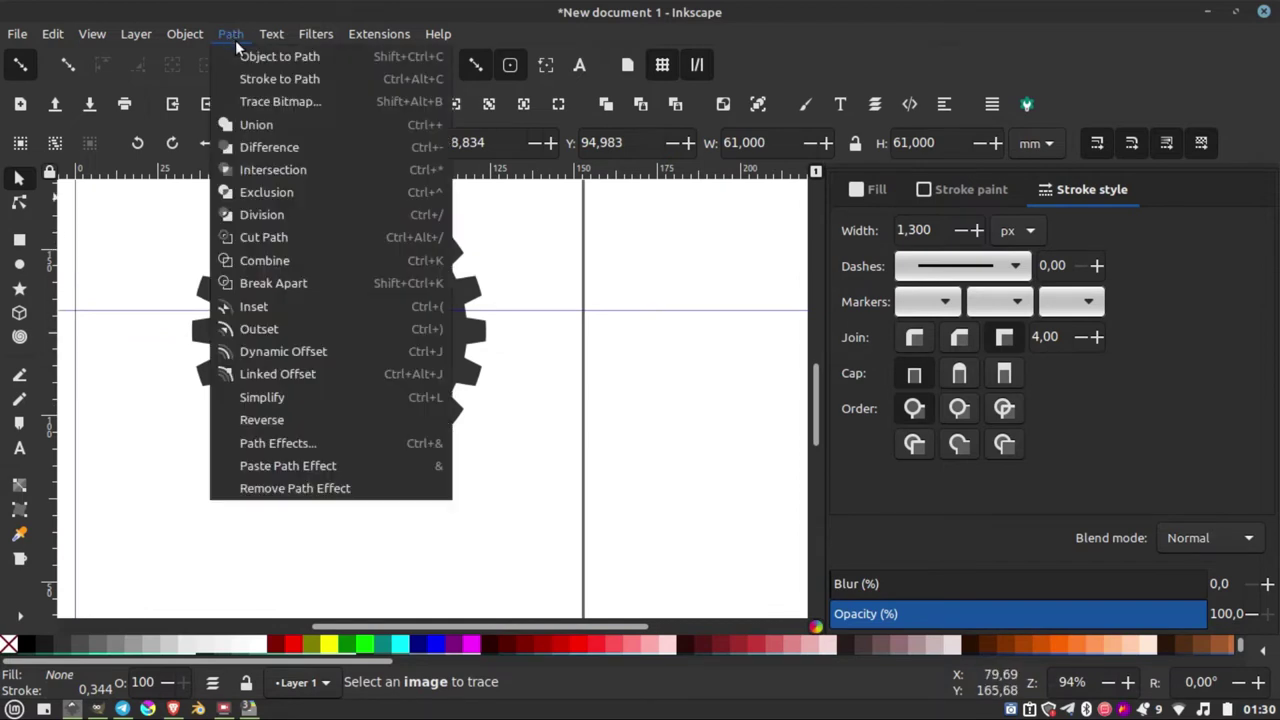
Convert the thin 61 mm ring to a path and reverse its direction.
click(290, 57)
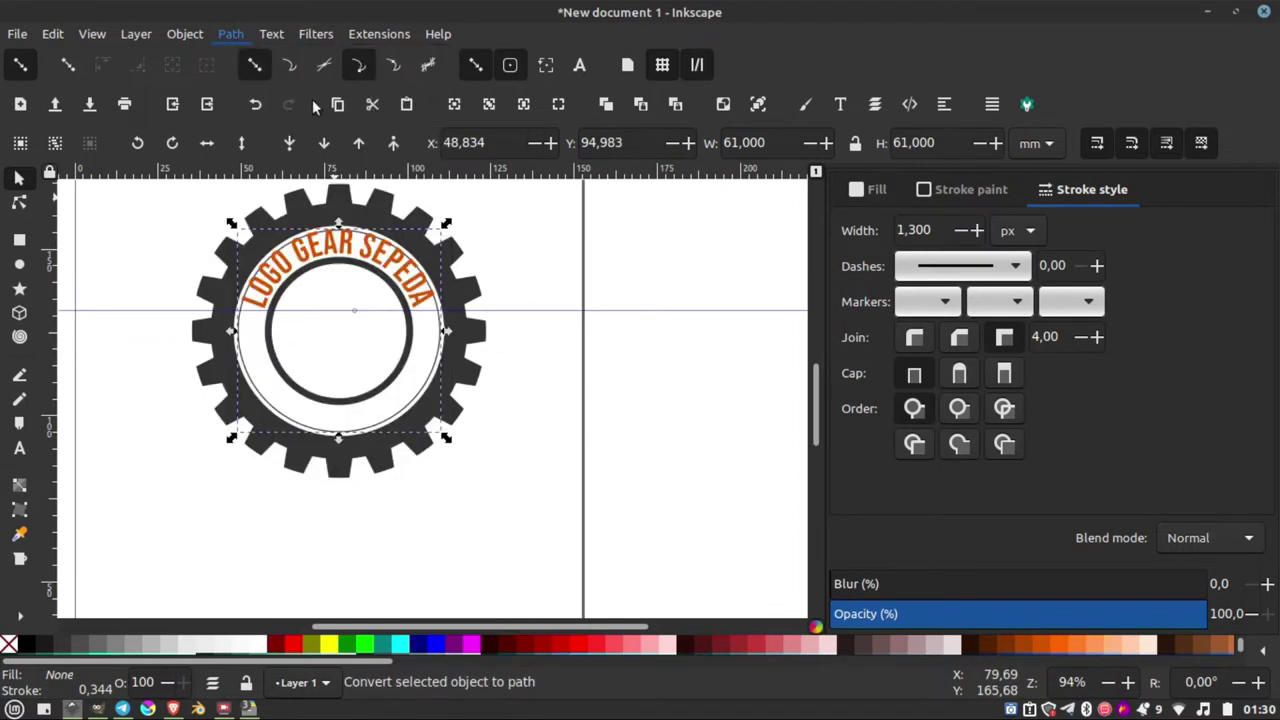
click(228, 35)
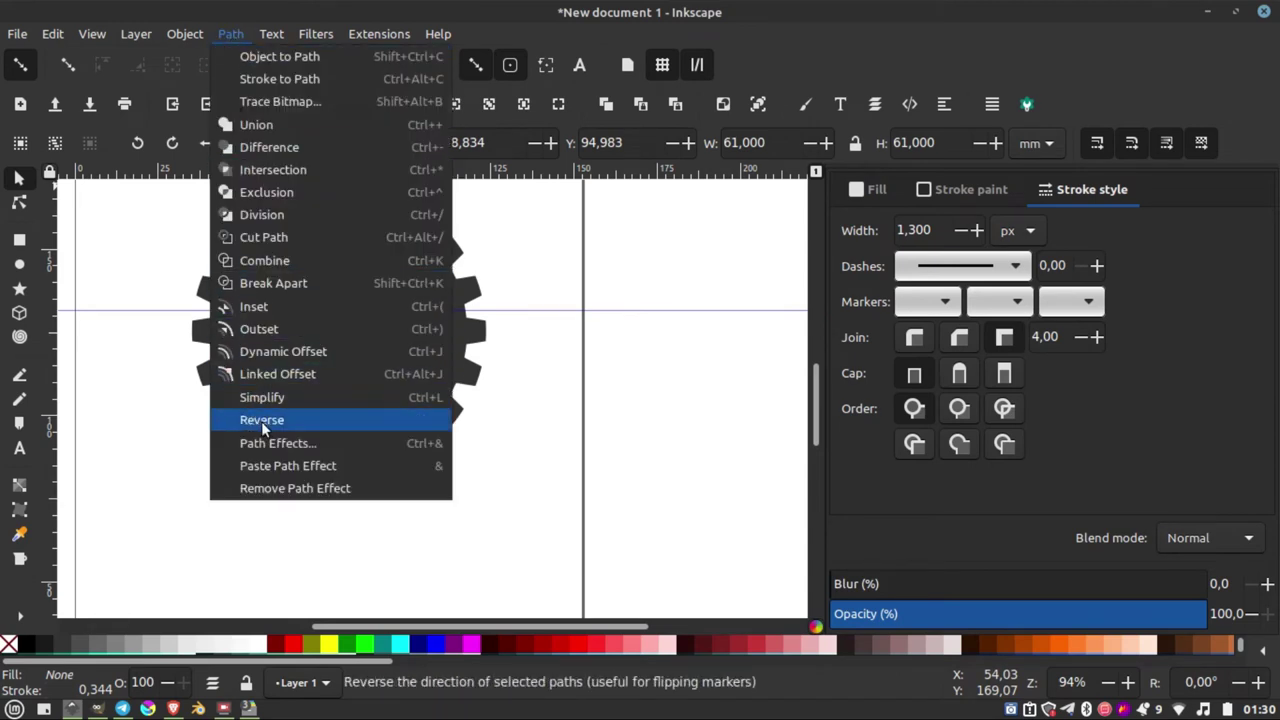
click(515, 409)
scroll(349, 404, up, 1)
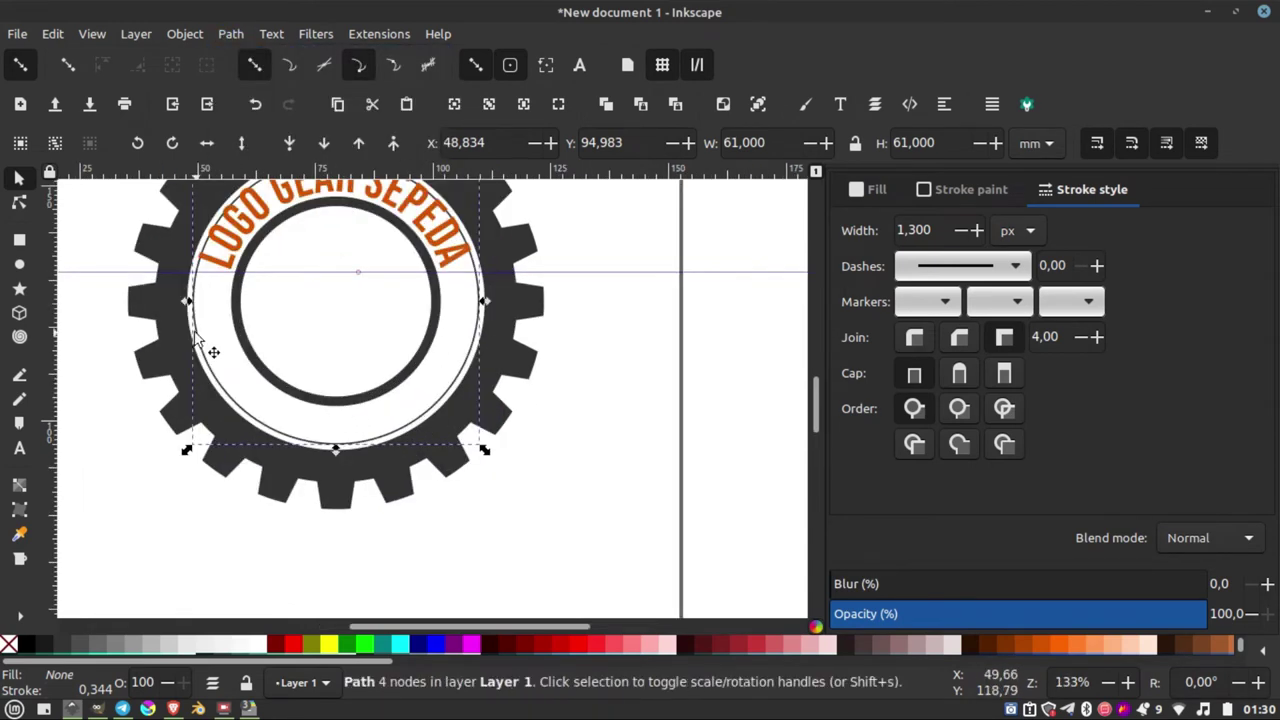
ctrl+scroll(324, 418, down, 1)
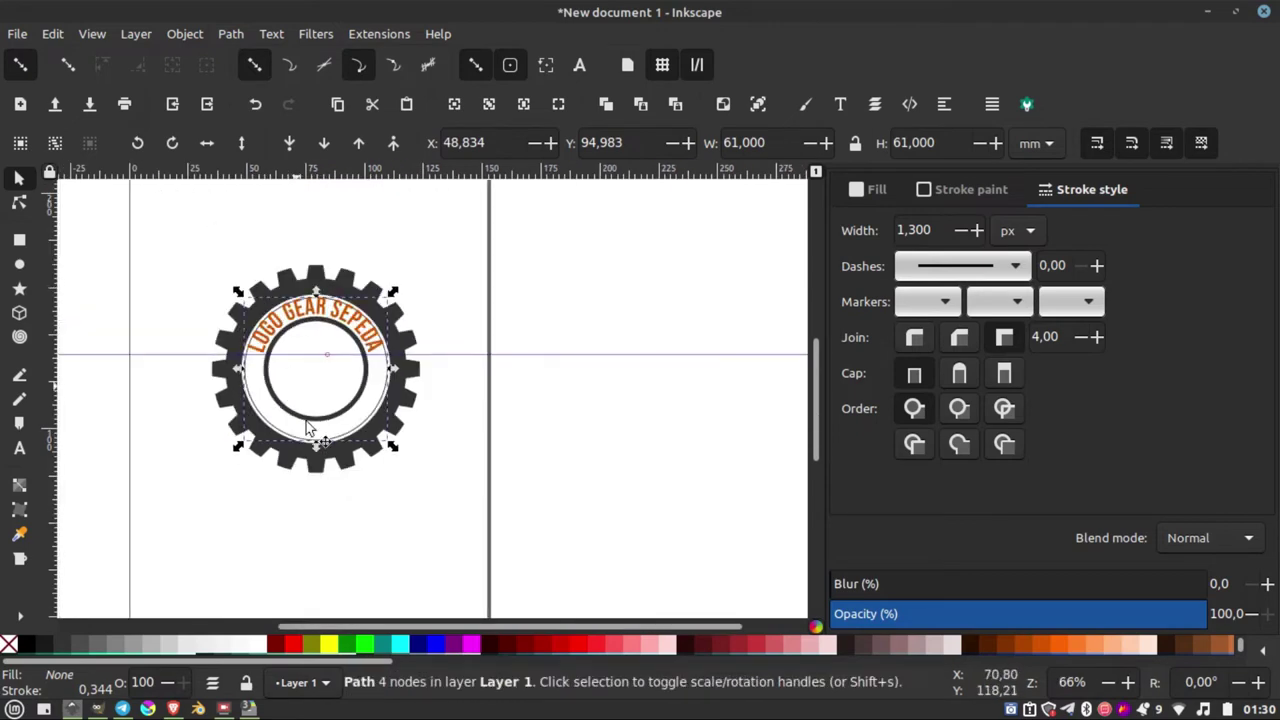
ctrl+scroll(309, 429, up, 2)
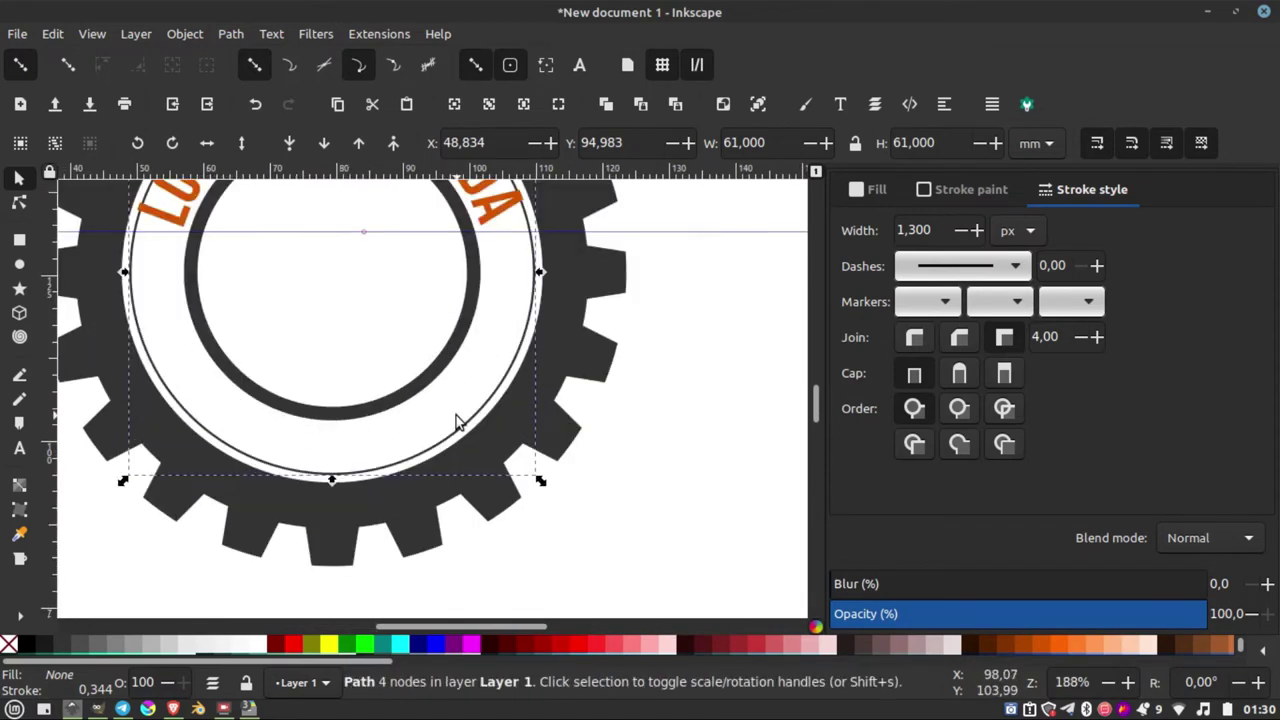
scroll(552, 309, down, 3)
scroll(449, 346, up, 1)
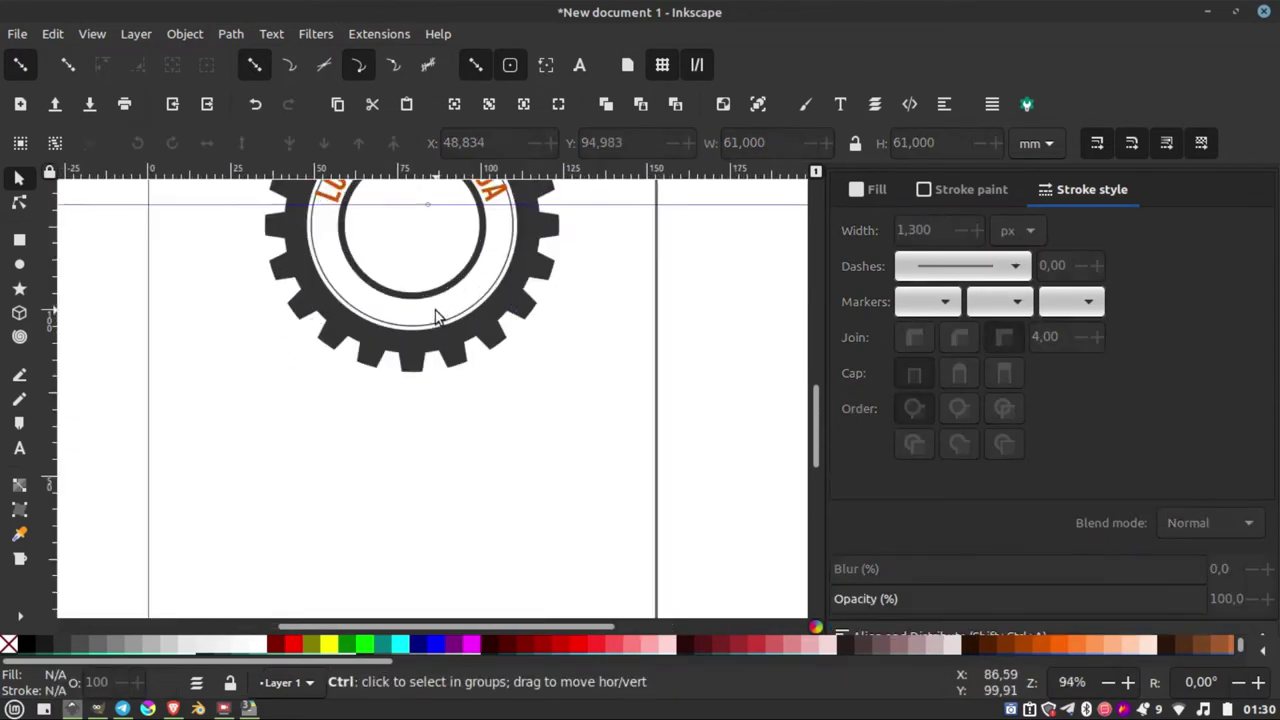
scroll(449, 346, up, 2)
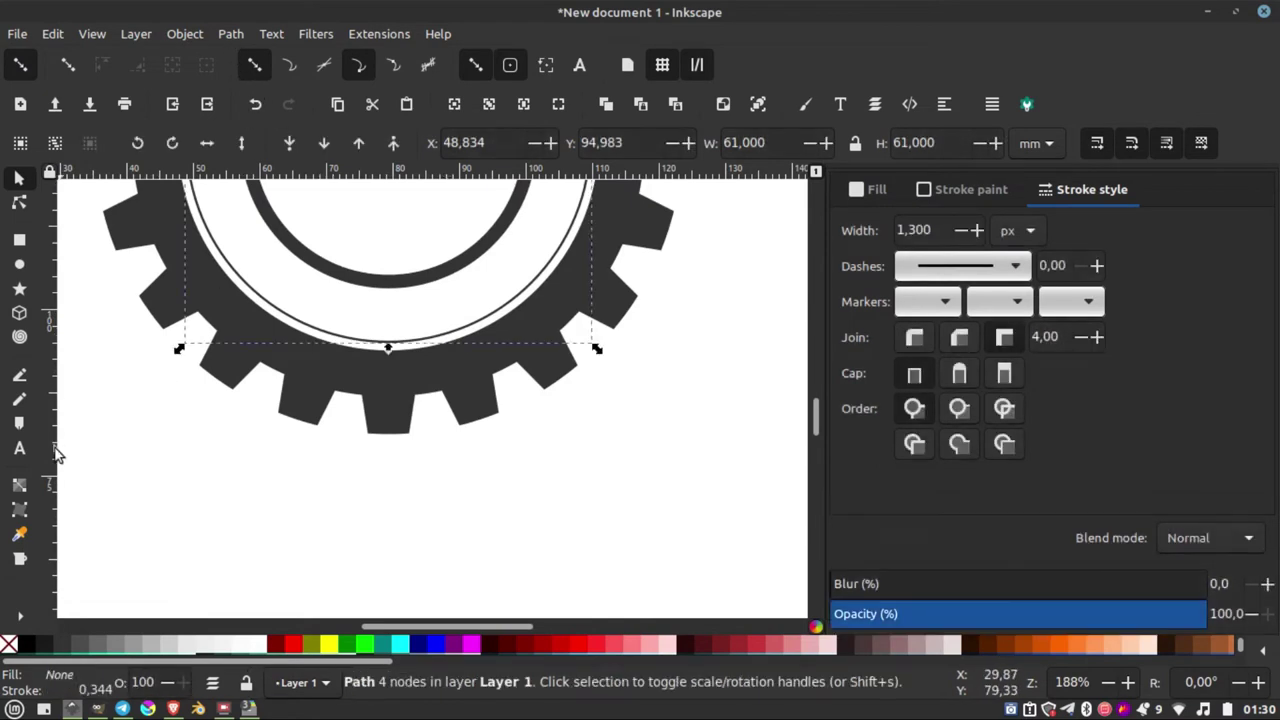
Type 'REQUEST DARI SUBSCIBER' as a new text line below the gear.
click(20, 450)
scroll(314, 449, down, 3)
click(292, 458)
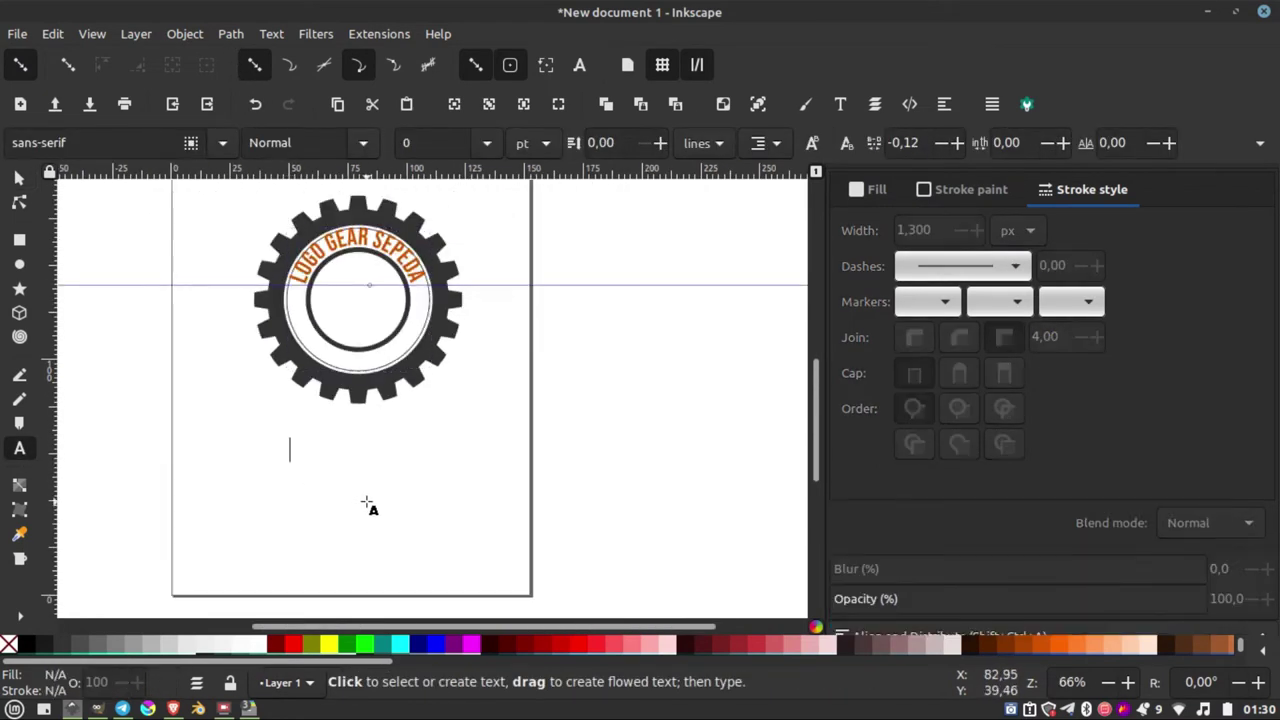
text(REQUEST)
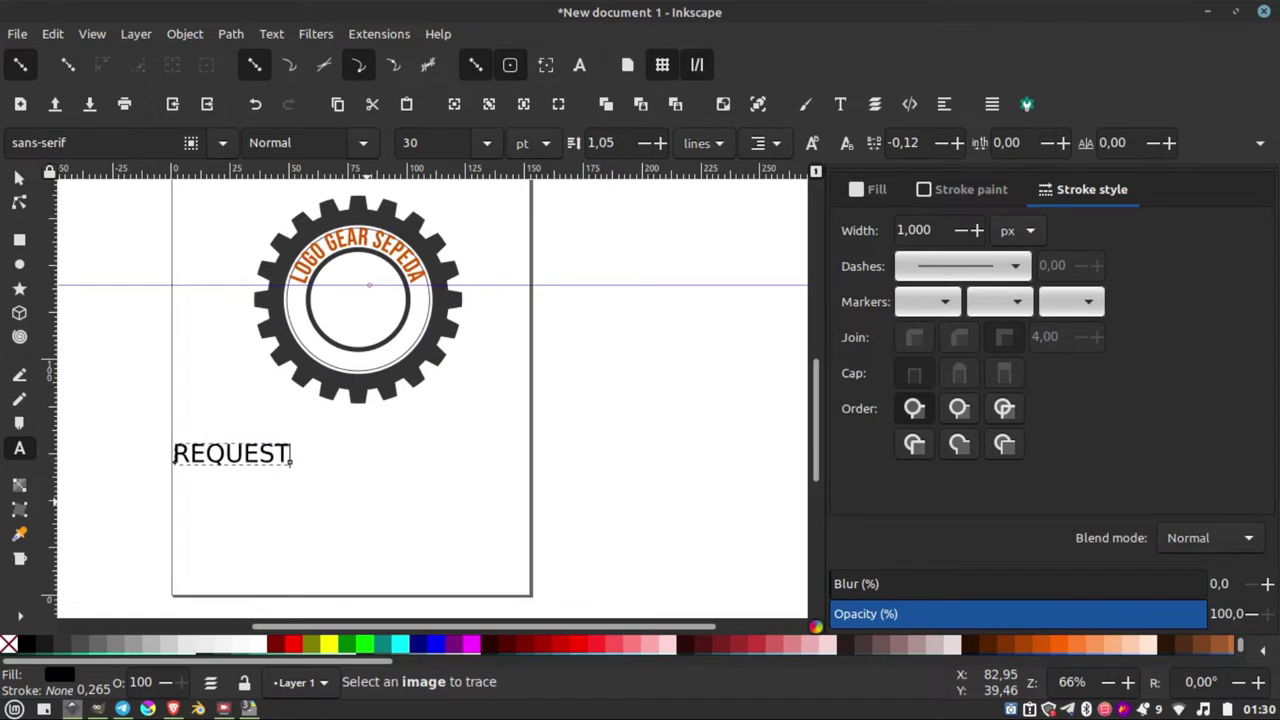
text( DARI SUB)
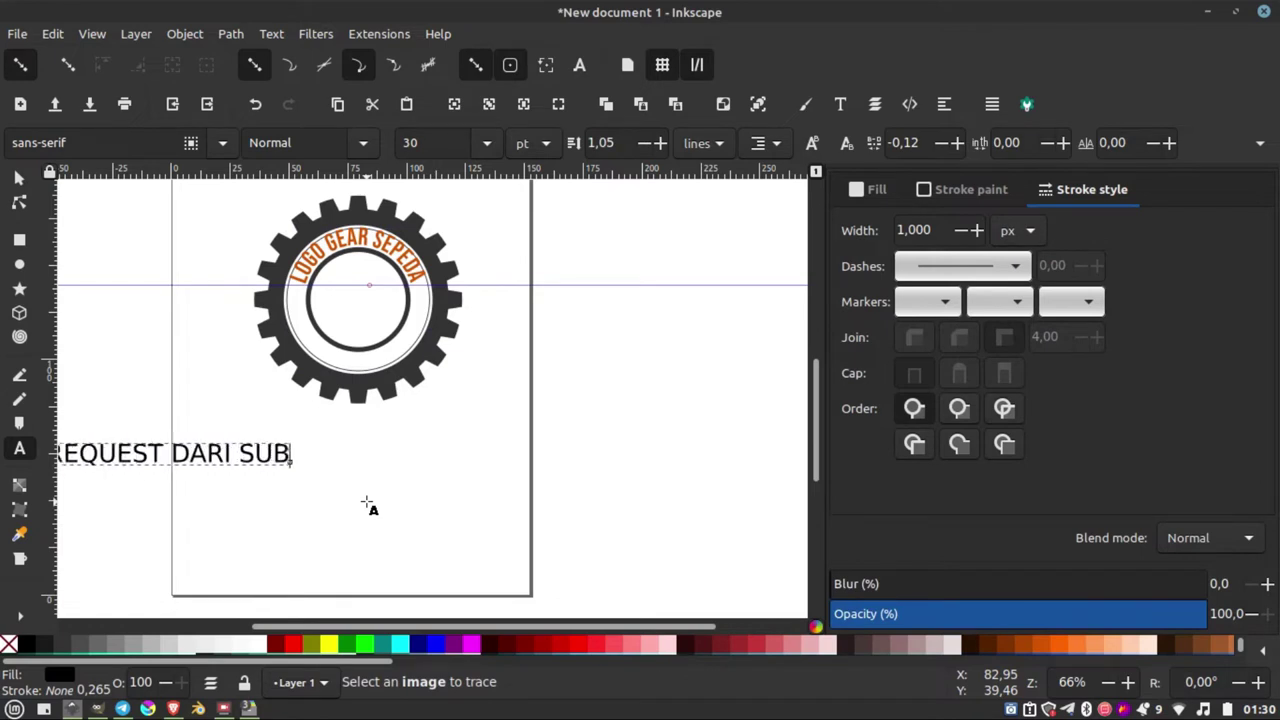
text(SCIBER)
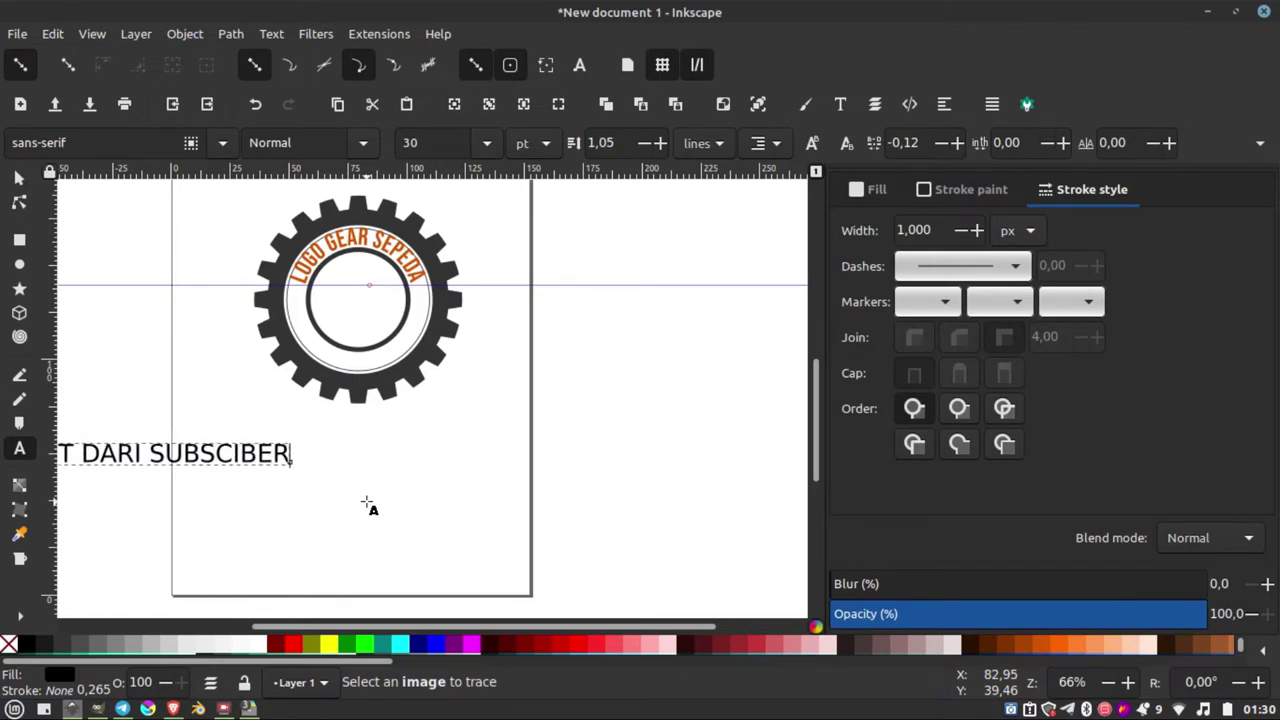
scroll(403, 460, down, 2)
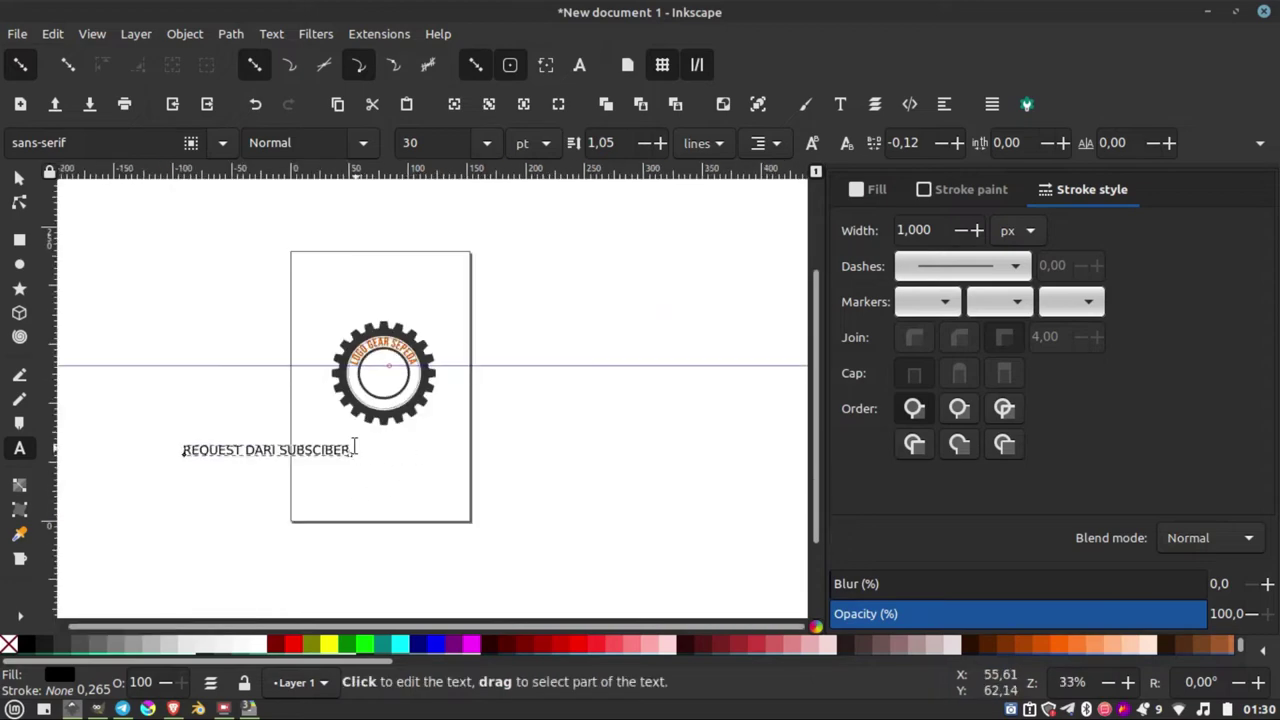
scroll(340, 455, up, 2)
key(F1)
Move the REQUEST DARI SUBSCIBER text onto the page and set it in Montserrat.
drag(240, 471, 436, 464)
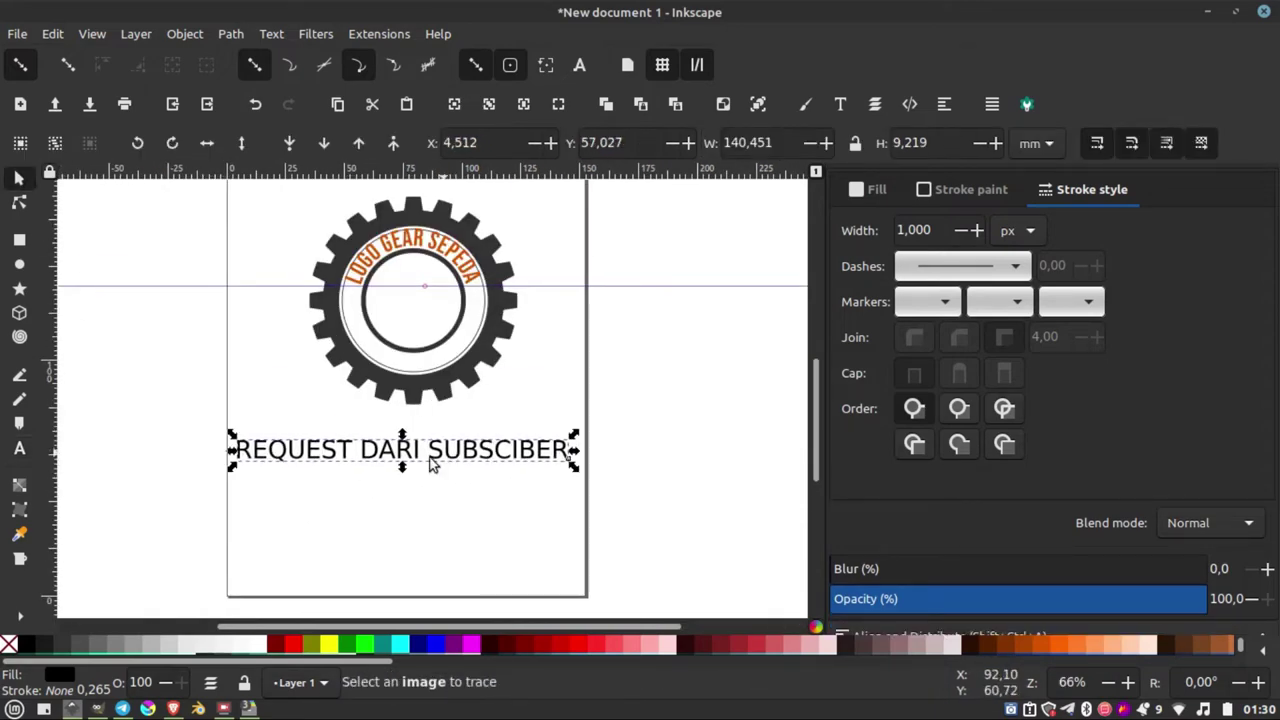
click(19, 448)
key(ctrl+a)
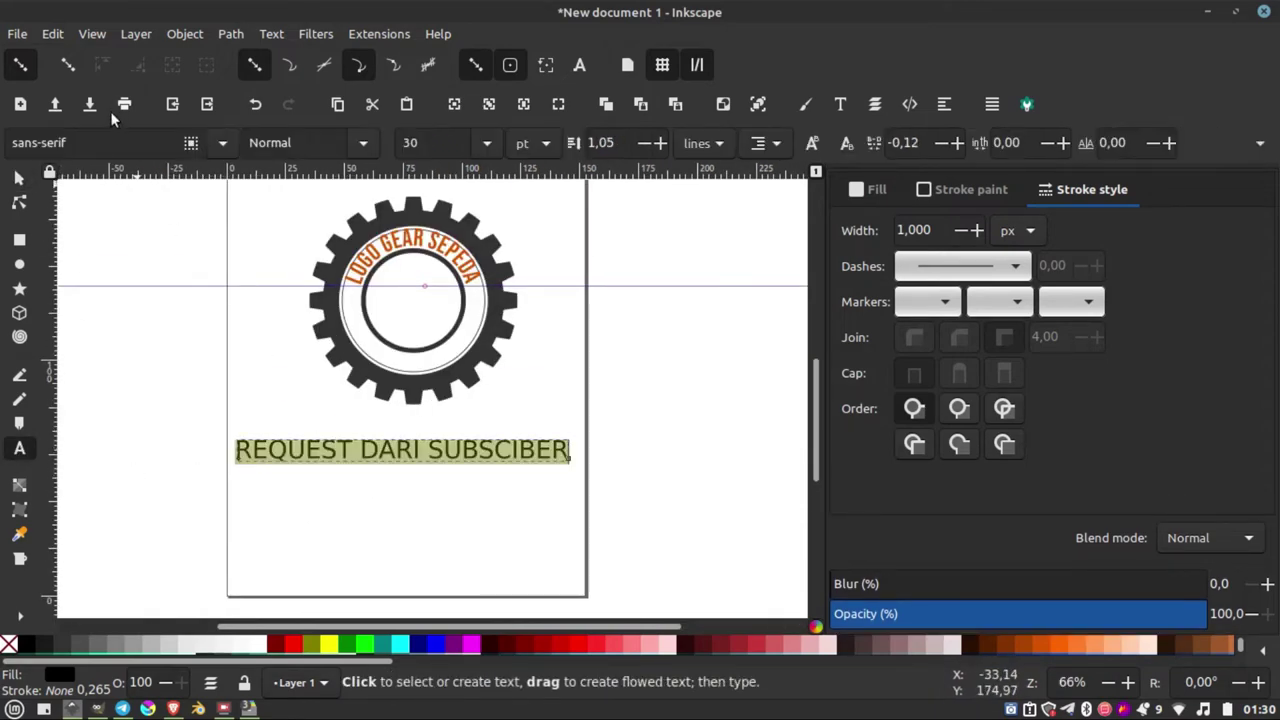
key(ctrl+a)
text(MO)
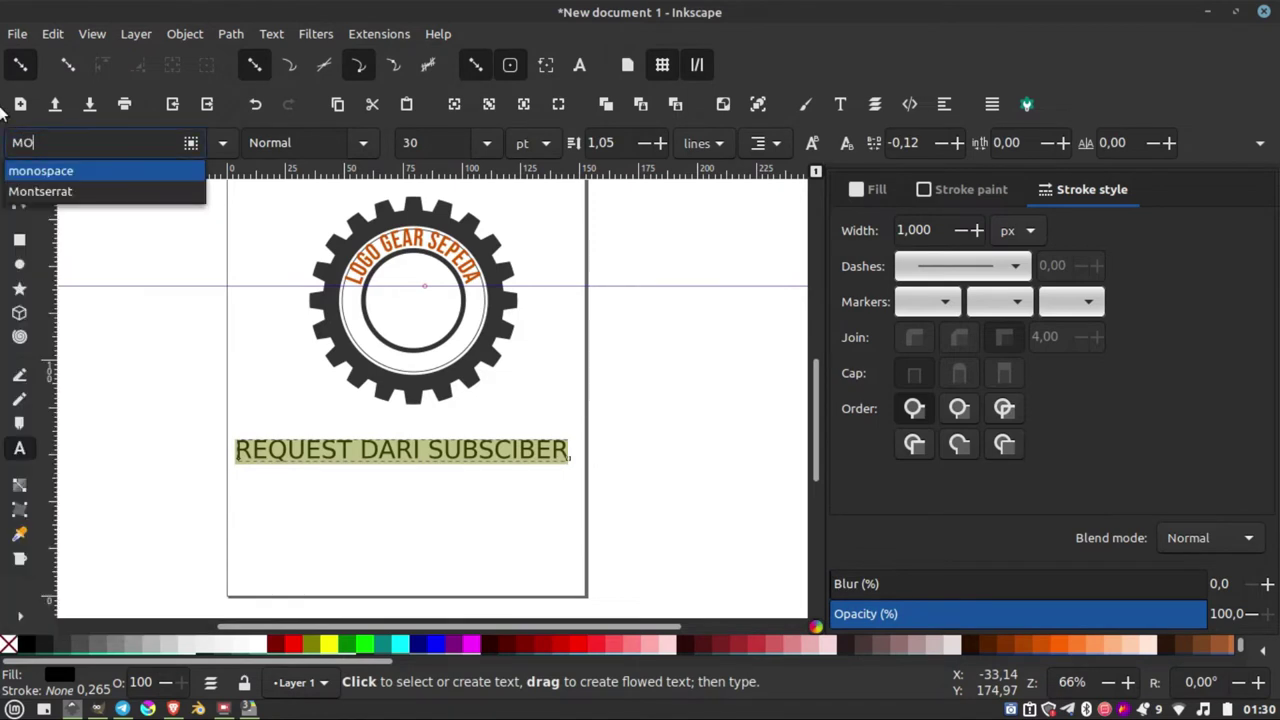
click(24, 189)
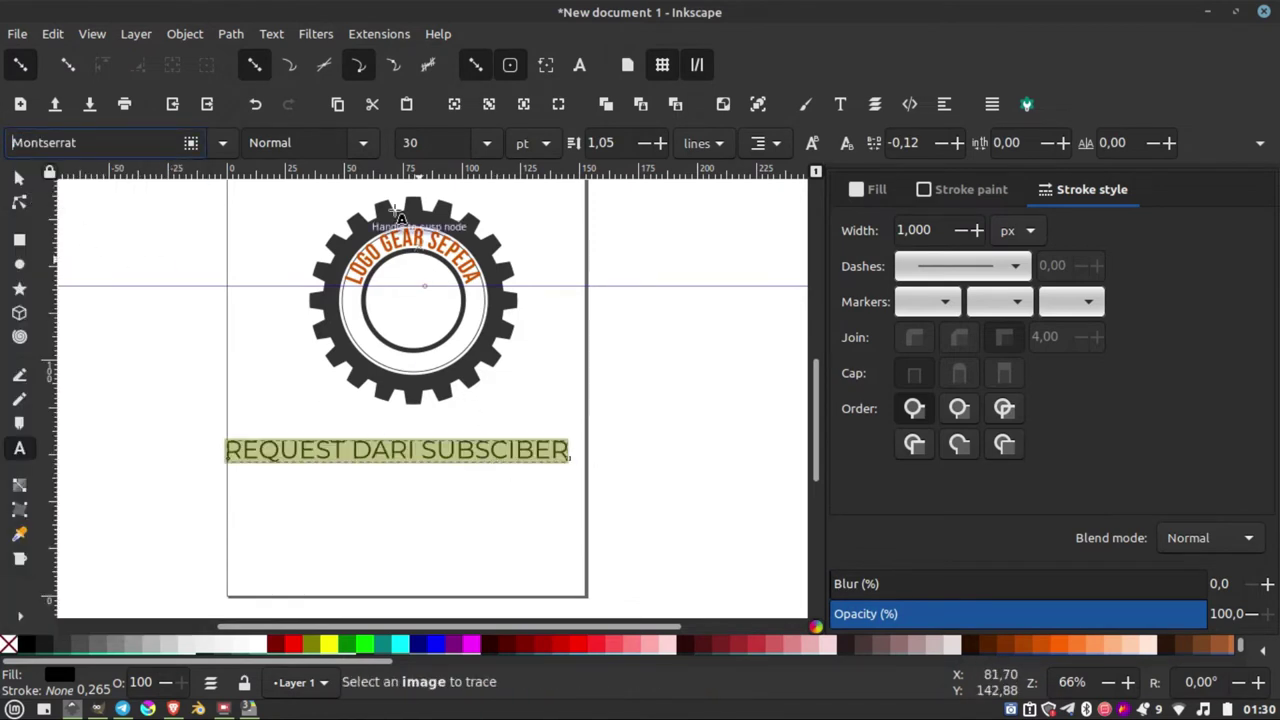
Set the text to 25 pt with Semi-Bold weight.
text(2)
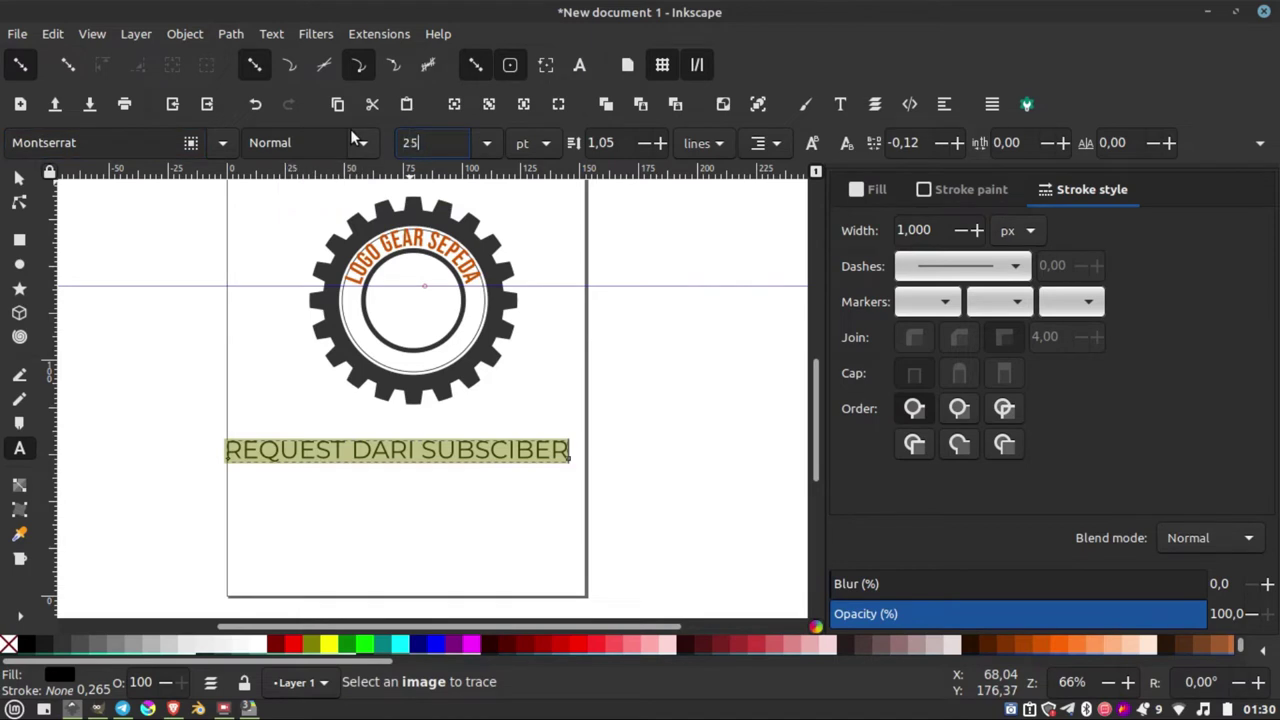
text(5)
key(Return)
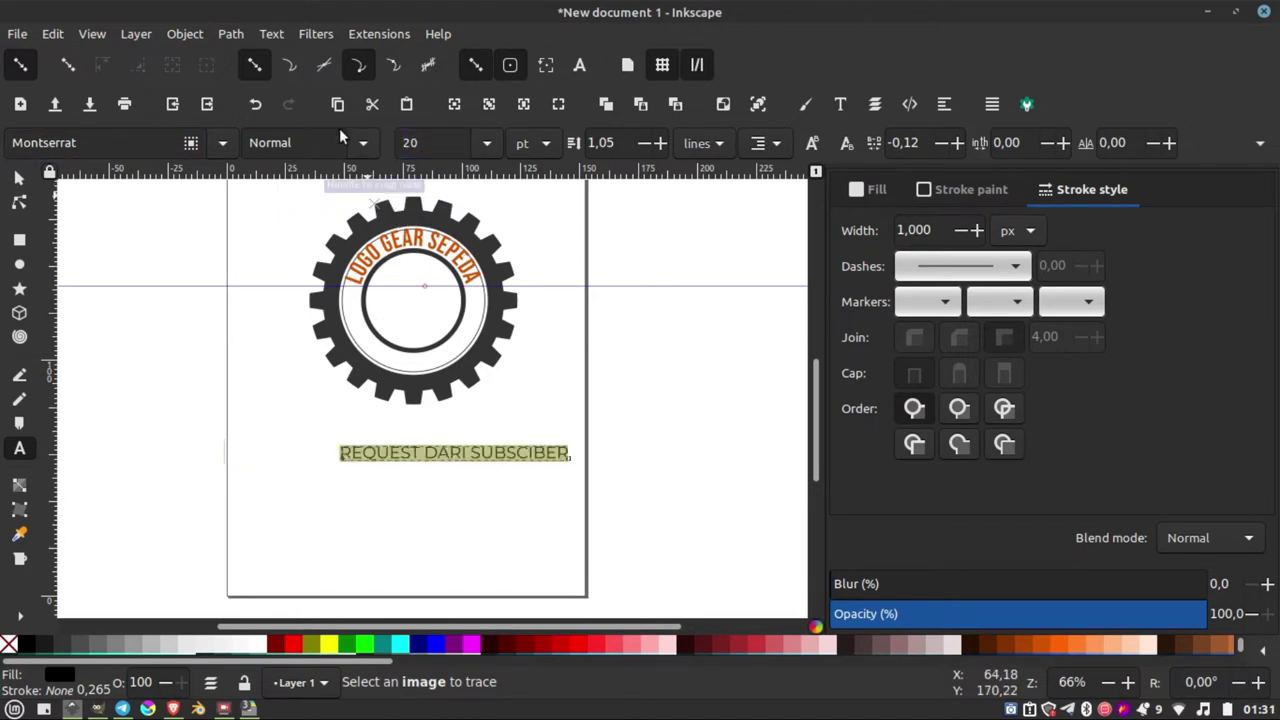
click(363, 143)
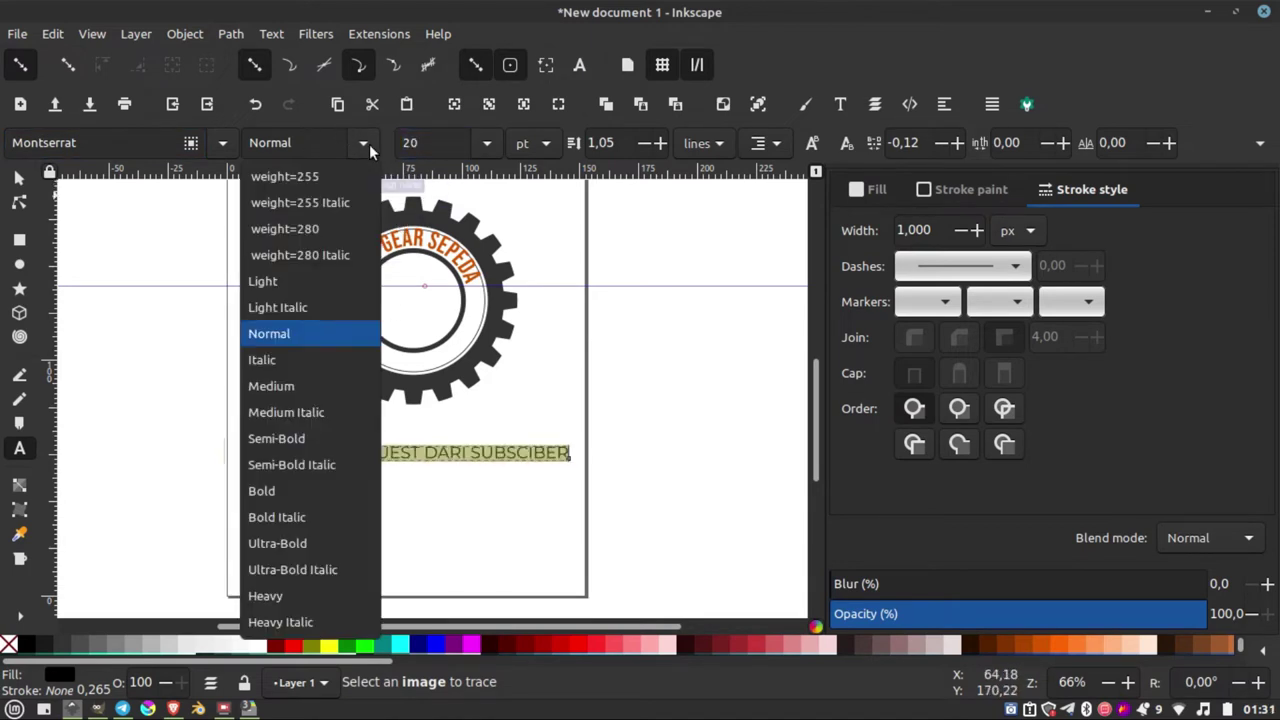
click(298, 438)
scroll(447, 445, up, 1)
click(18, 178)
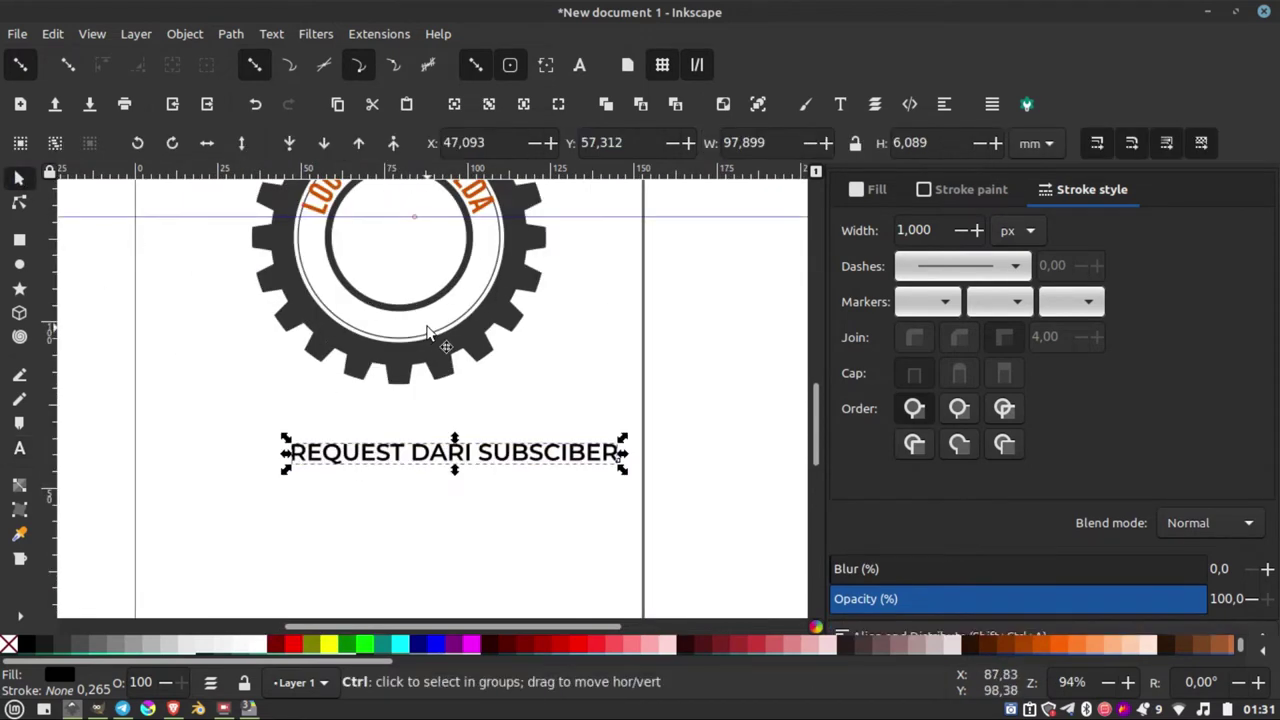
scroll(432, 328, up, 1)
key(shift)
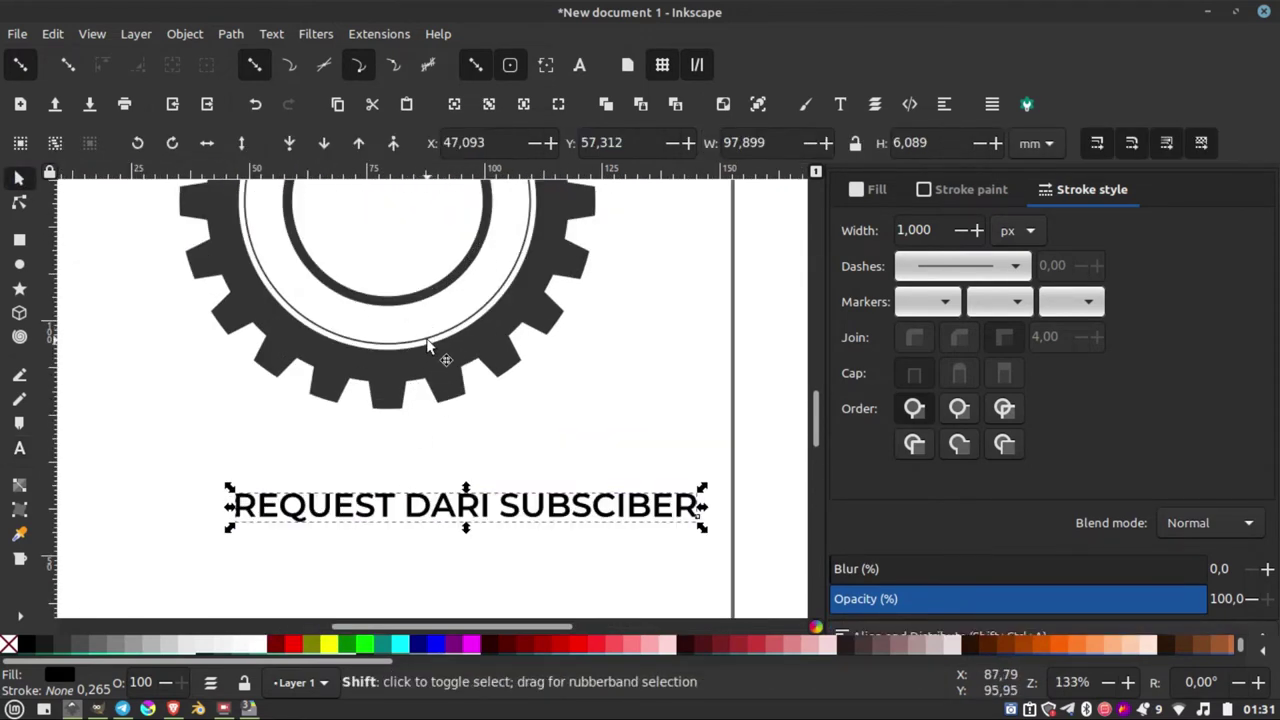
shift+click(425, 343)
scroll(357, 403, down, 2)
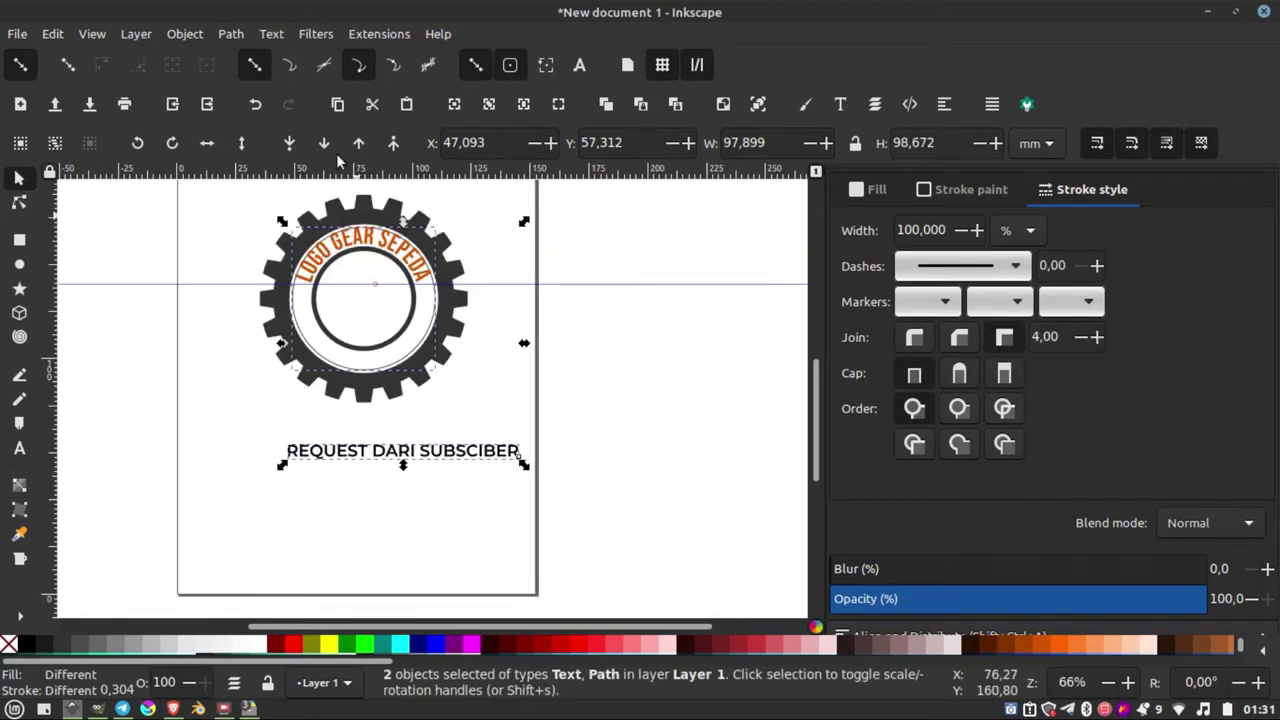
click(284, 36)
click(311, 124)
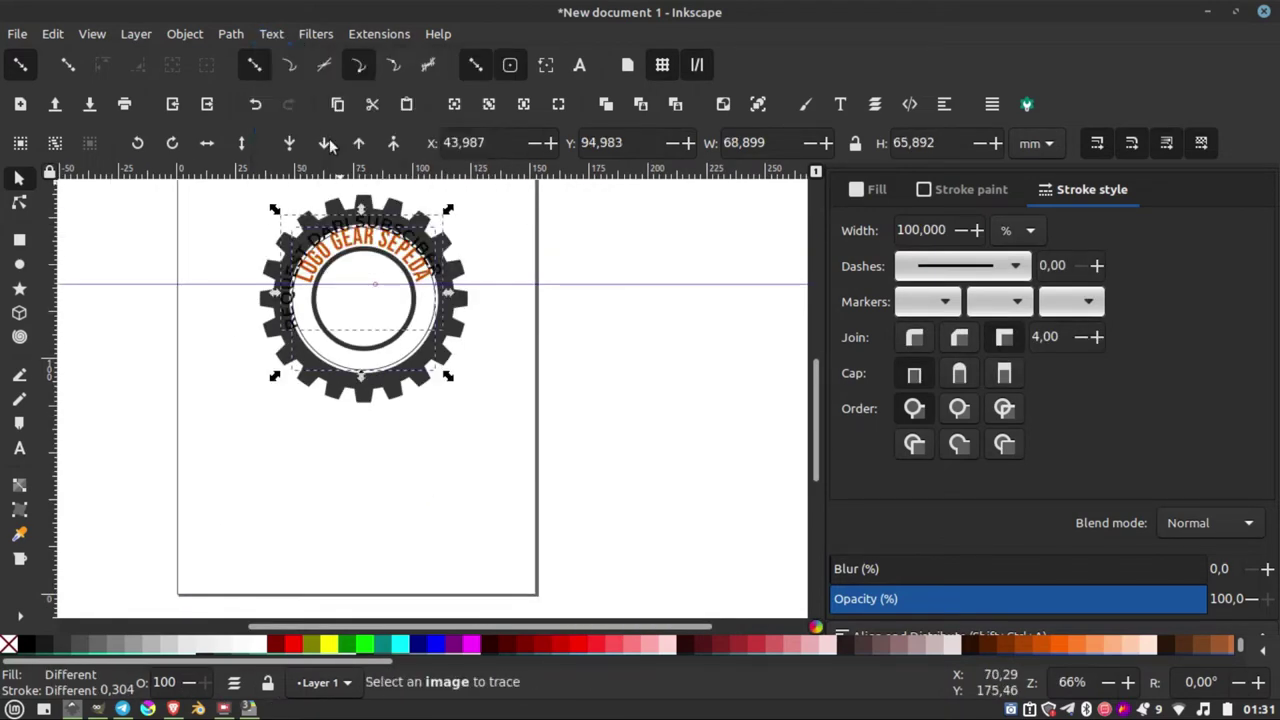
scroll(335, 232, up, 2)
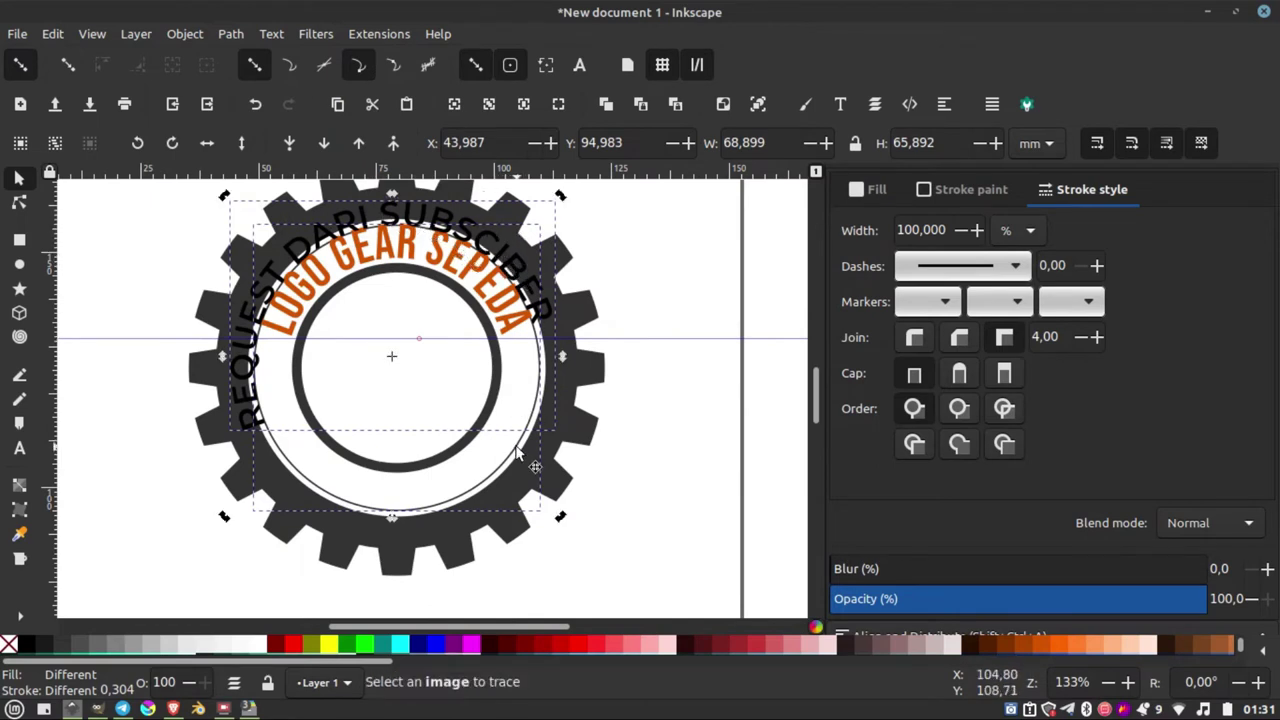
key(Escape)
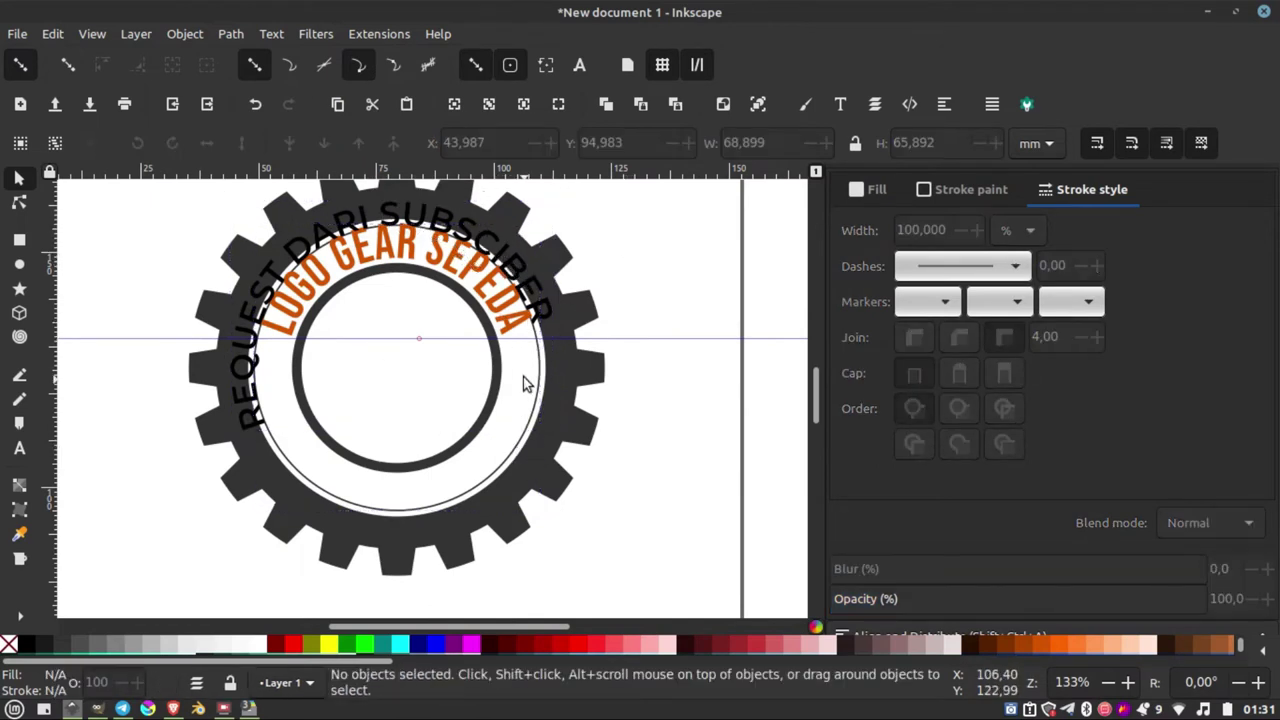
click(526, 441)
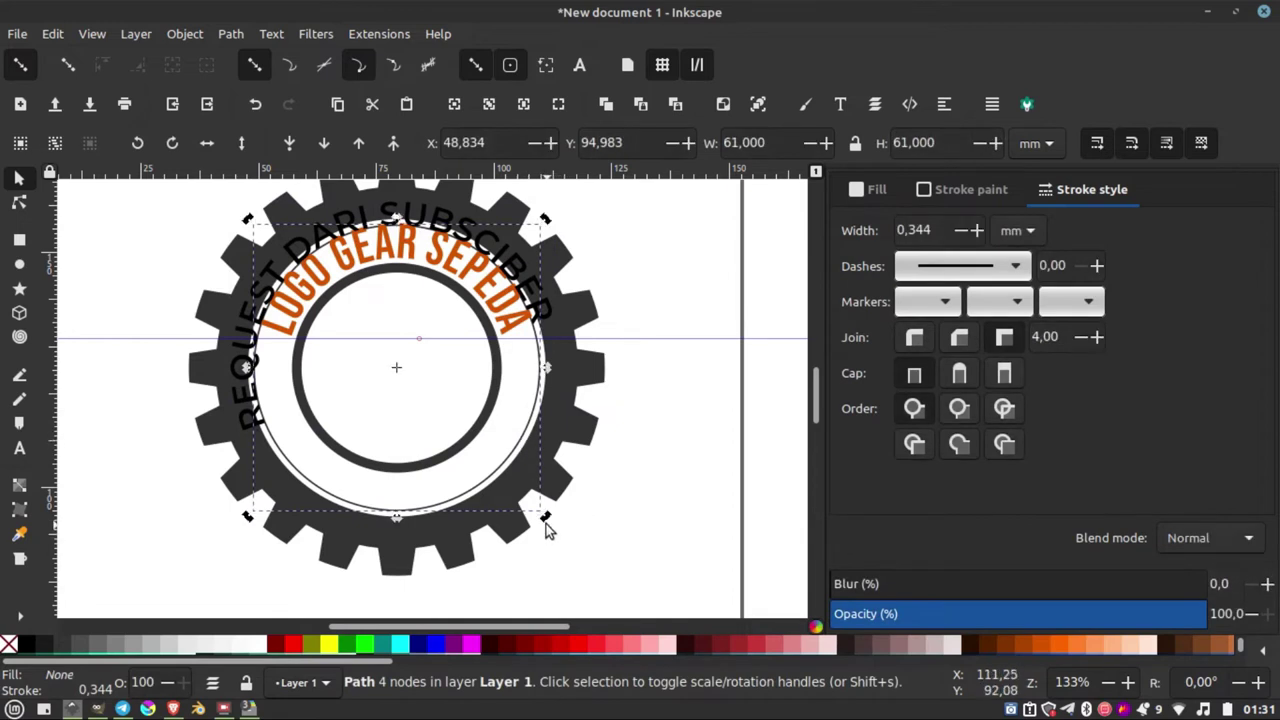
mouse_move(547, 521)
mouse_down()
mouse_move(193, 270)
mouse_move(296, 190)
mouse_up()
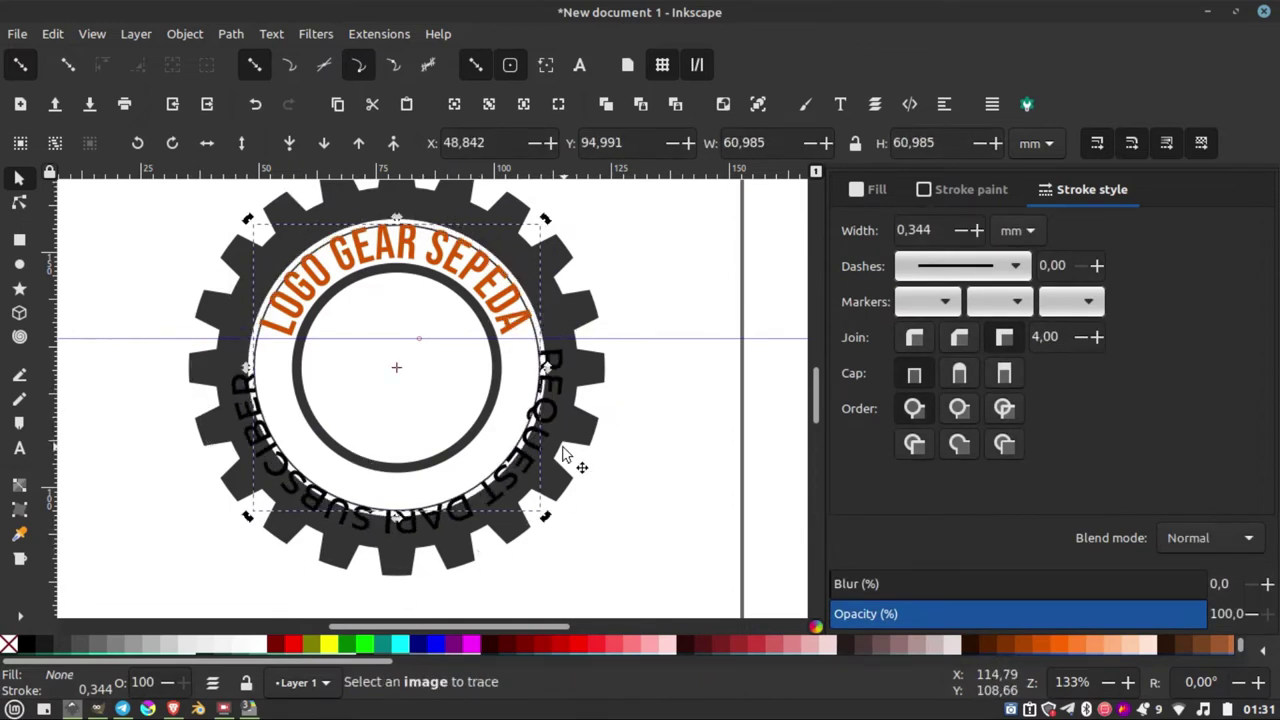
ctrl+scroll(437, 343, down, 3)
key(ctrl+z)
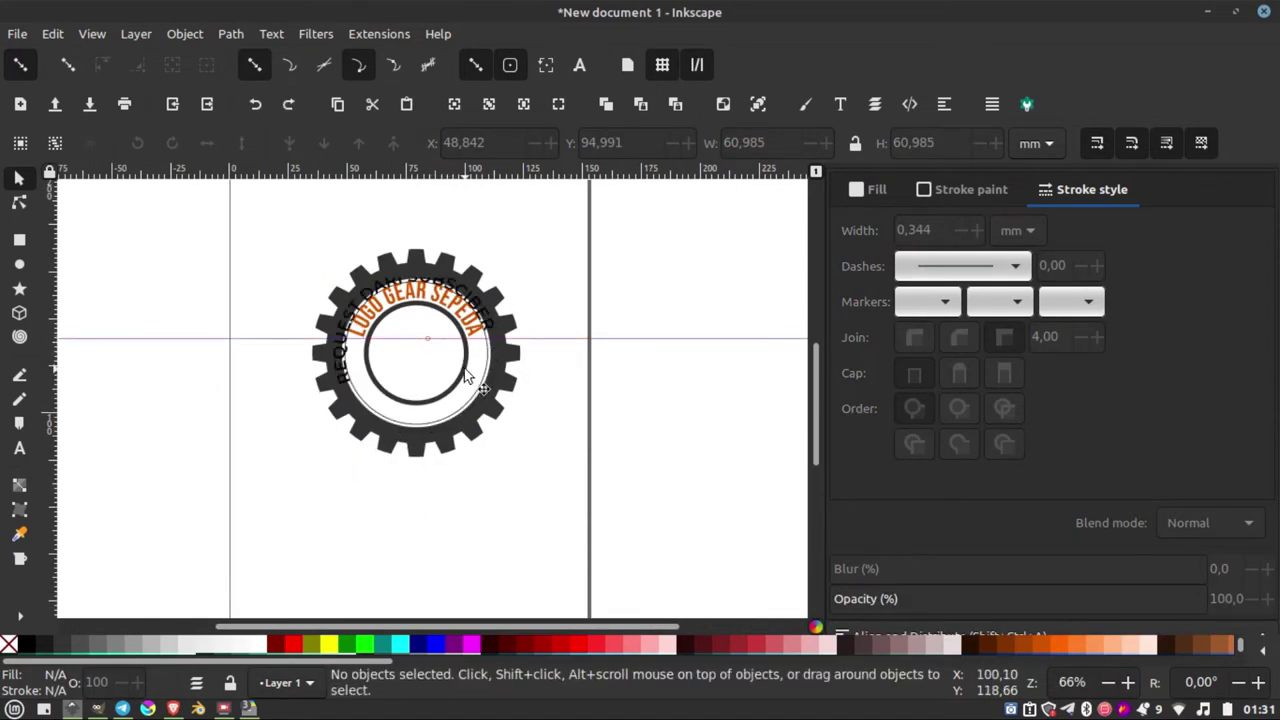
key(ctrl+z)
click(482, 503)
Convert the thin ring to a plain path, reverse its direction, and deselect it.
ctrl+scroll(457, 449, up, 3)
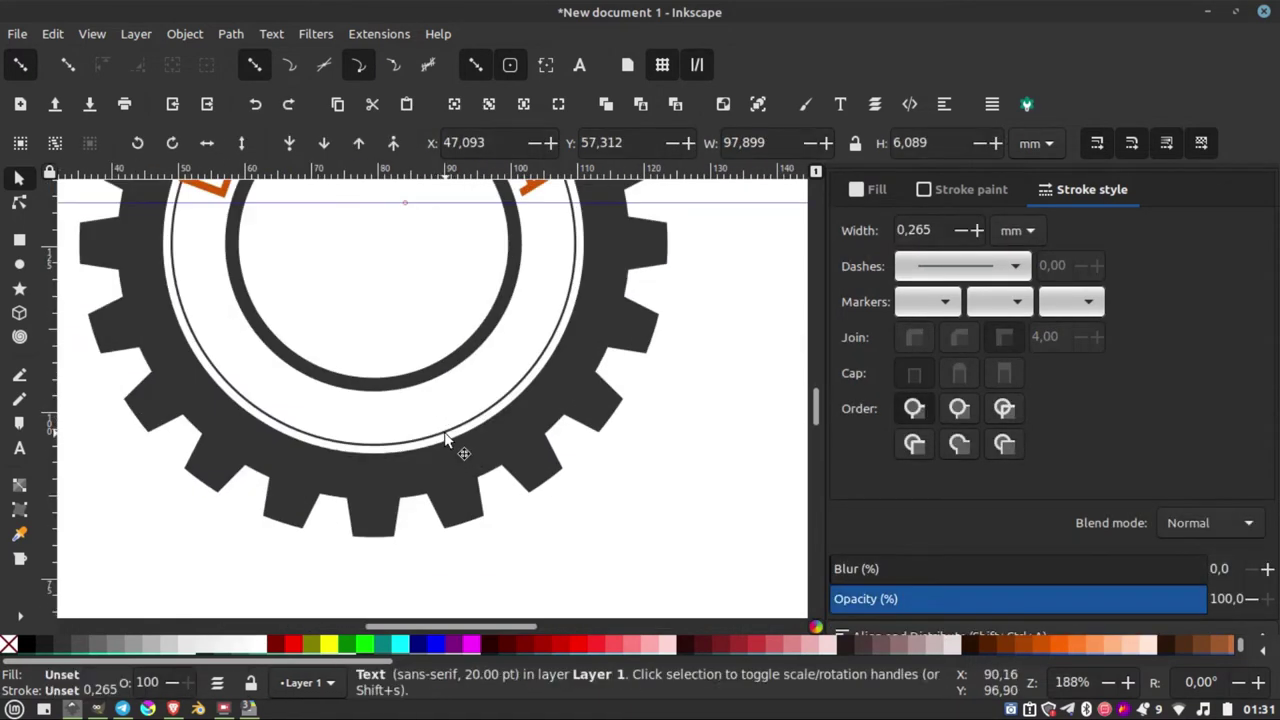
click(445, 440)
click(230, 34)
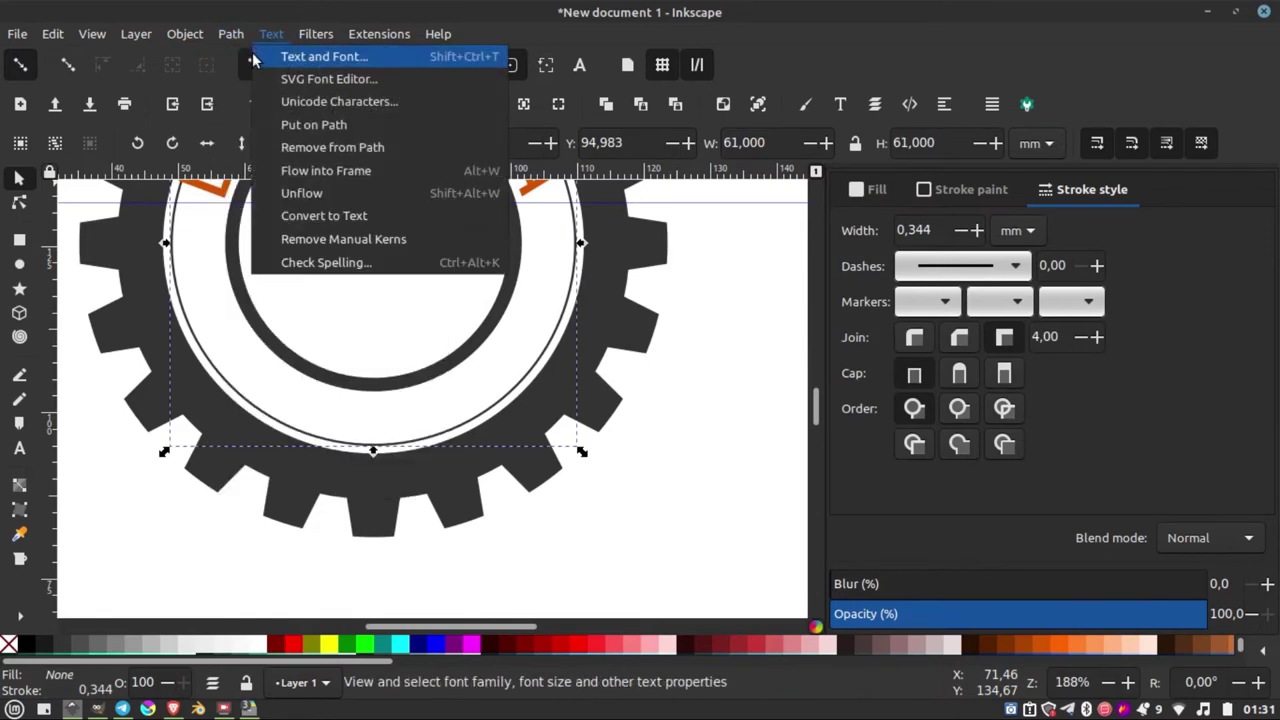
click(256, 57)
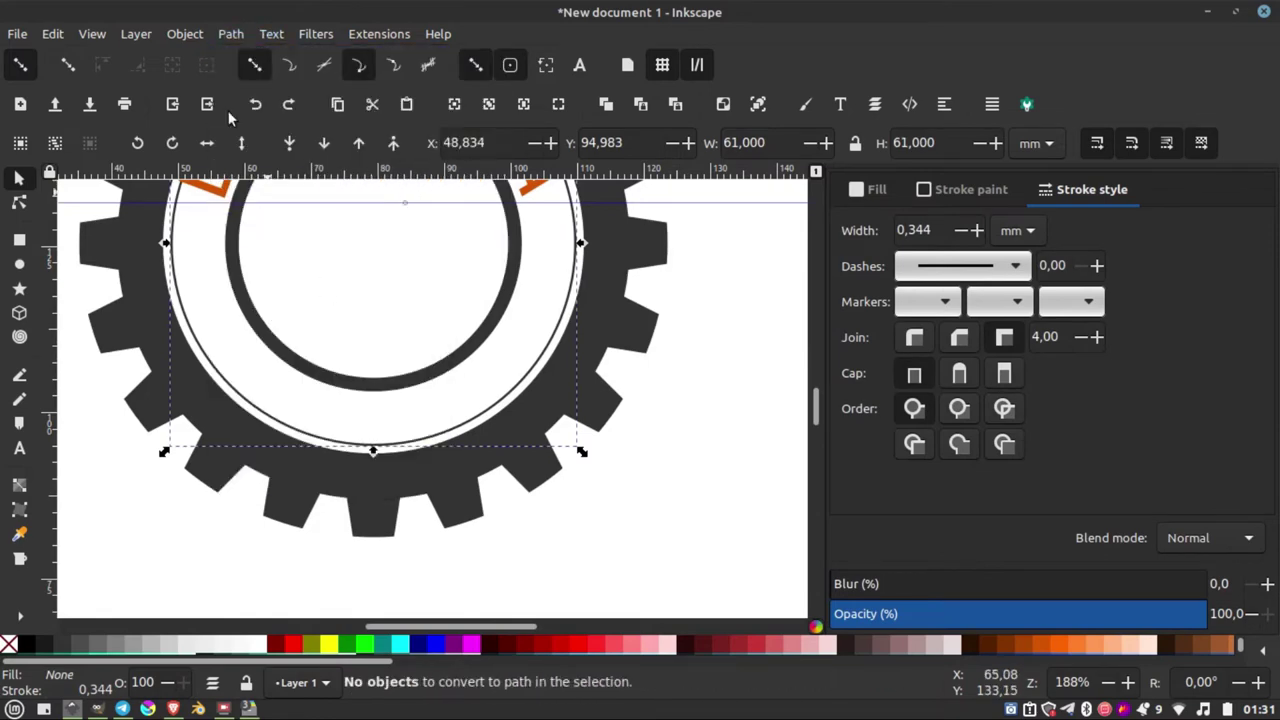
click(228, 34)
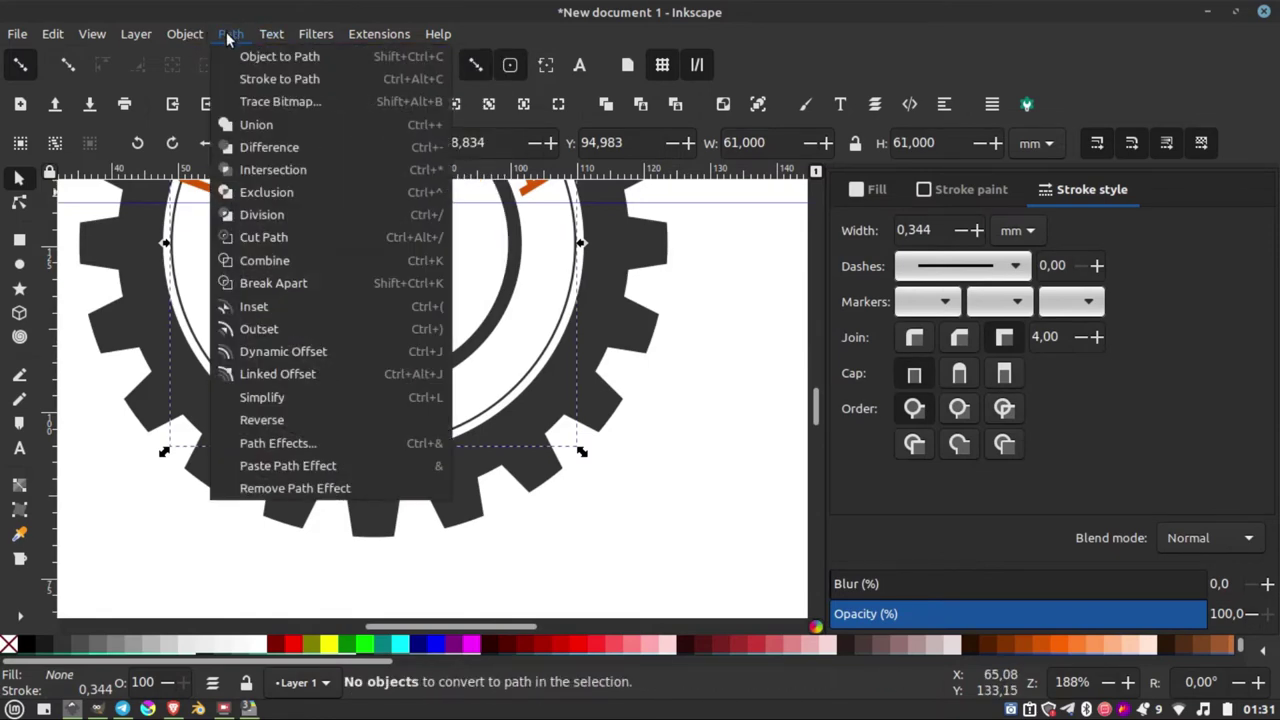
click(273, 427)
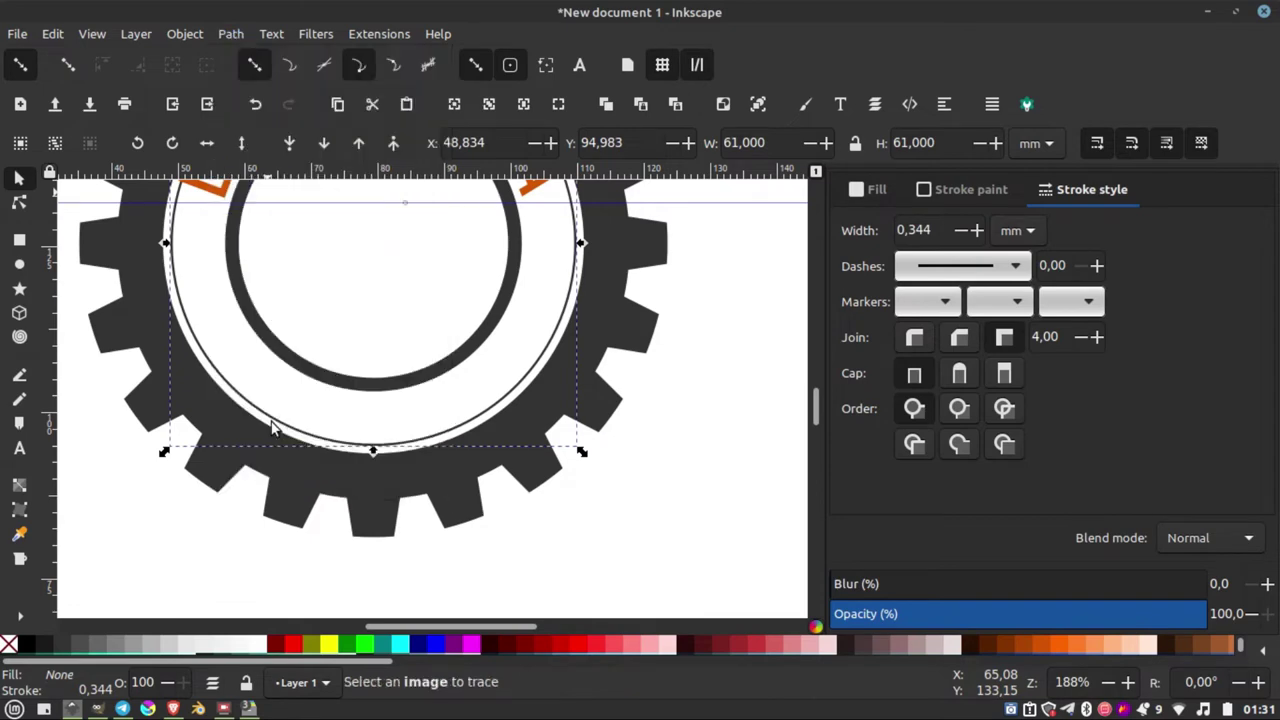
ctrl+scroll(357, 363, down, 2)
click(492, 500)
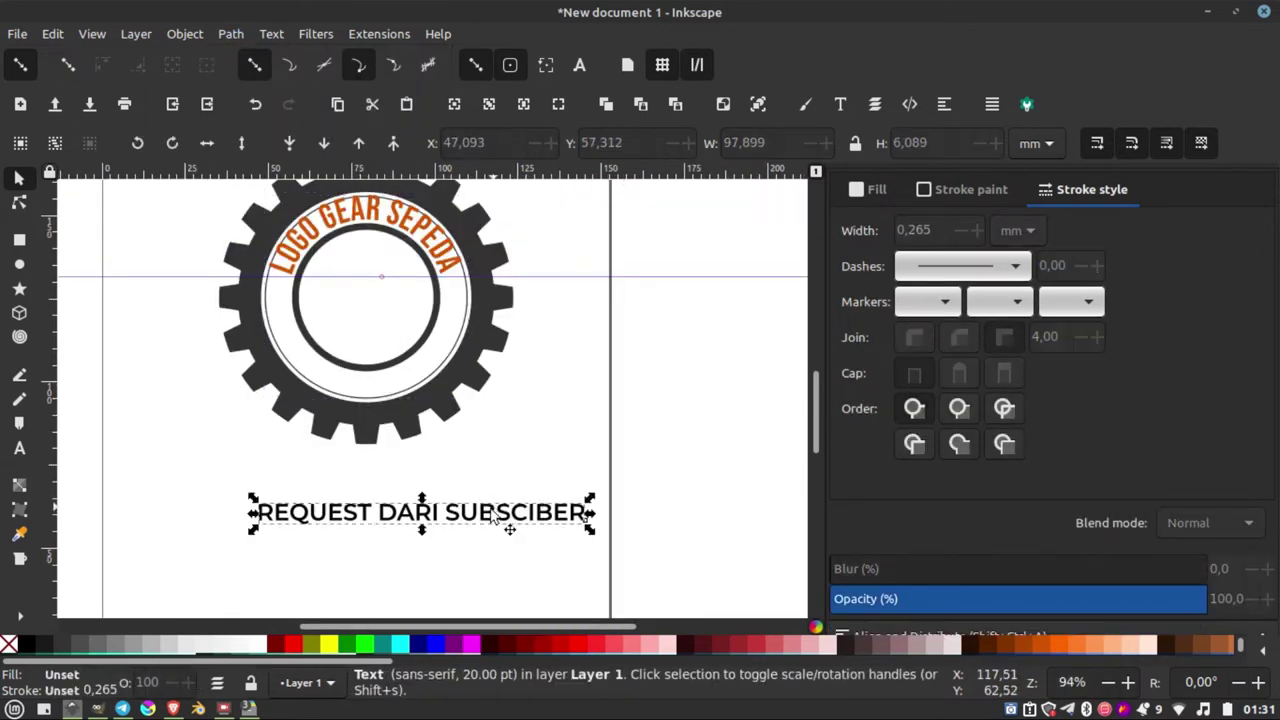
Put the REQUEST DARI SUBSCIBER text on the thin ring's path.
shift+click(377, 403)
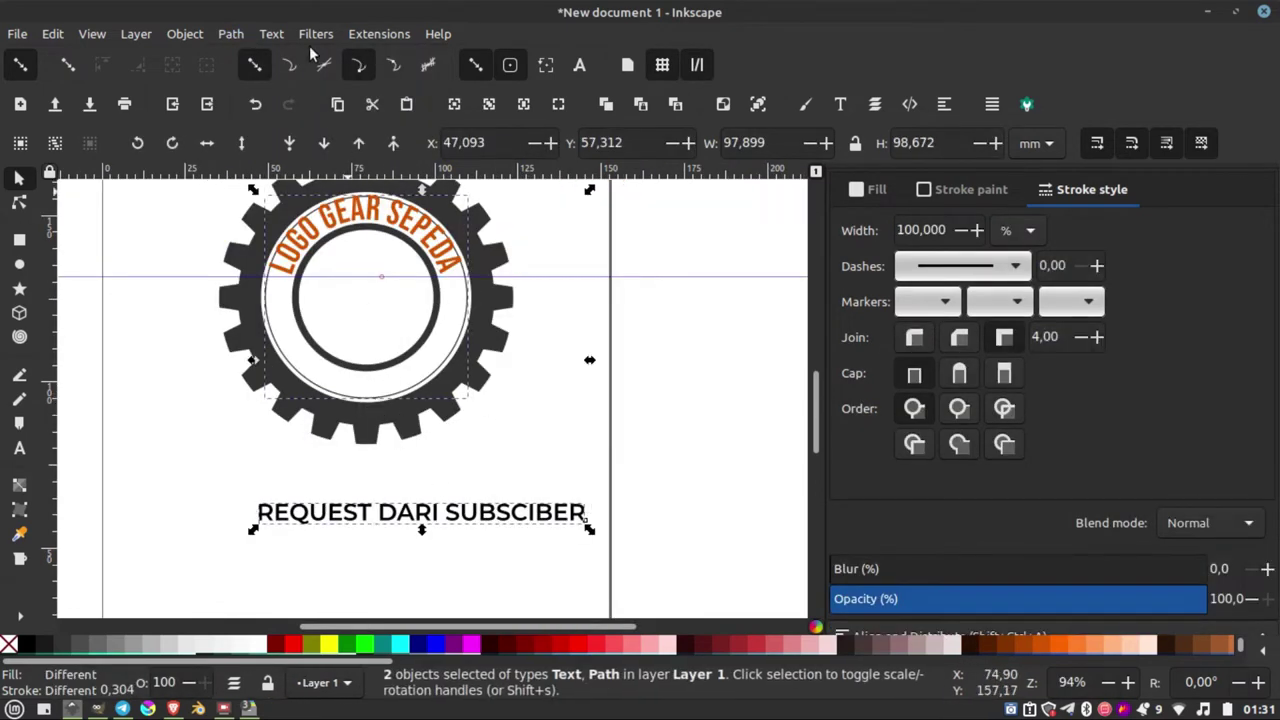
click(271, 33)
click(317, 123)
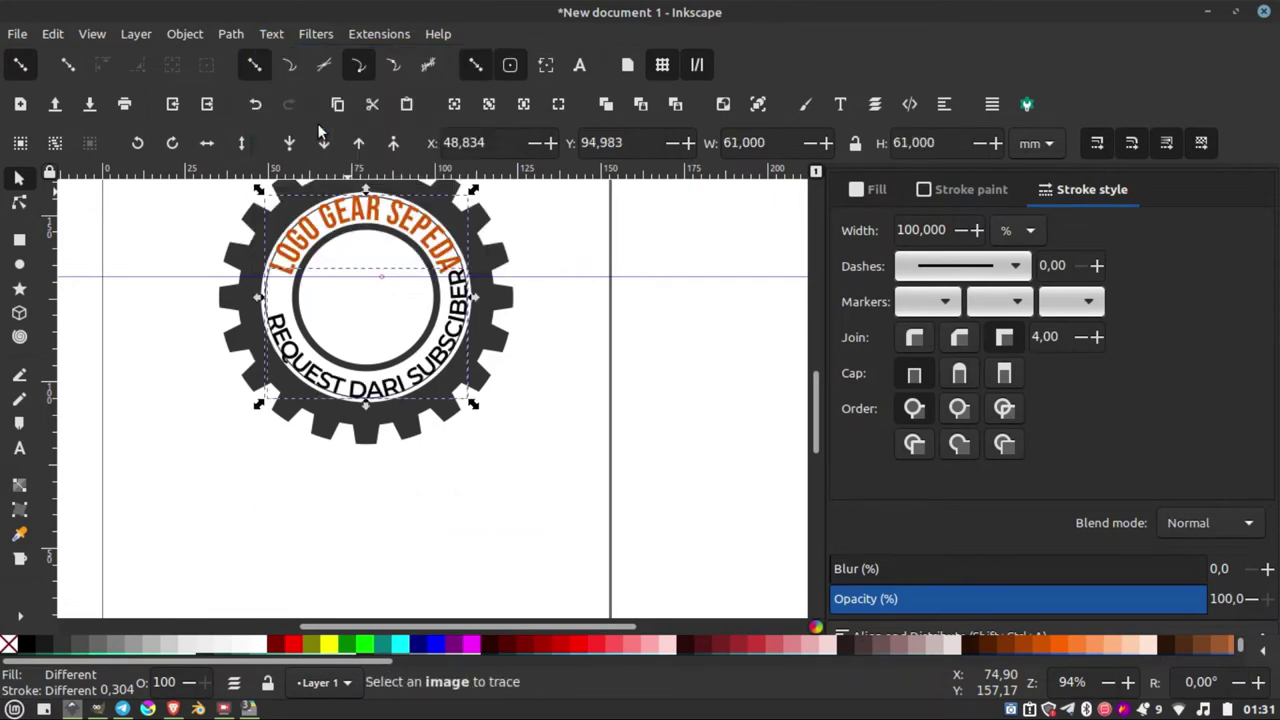
click(511, 374)
scroll(425, 305, up, 1)
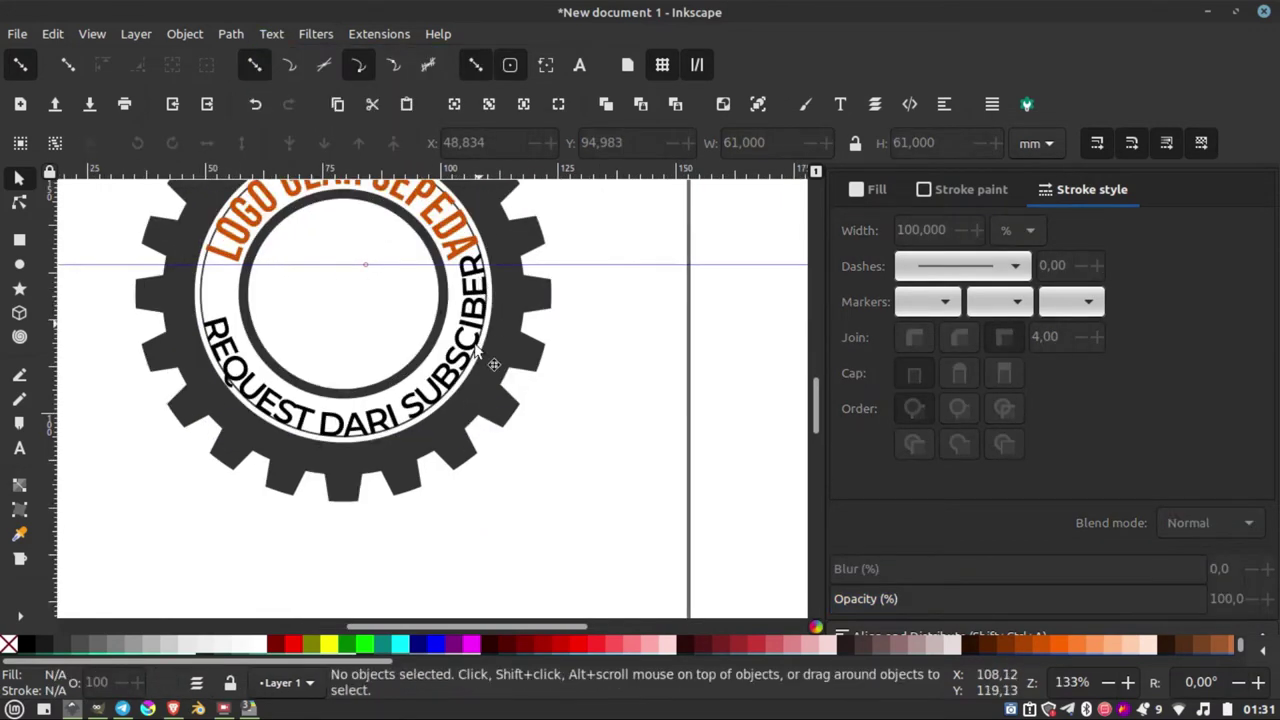
Set all of the curved REQUEST DARI SUBSCIBER text to 15 pt.
click(455, 392)
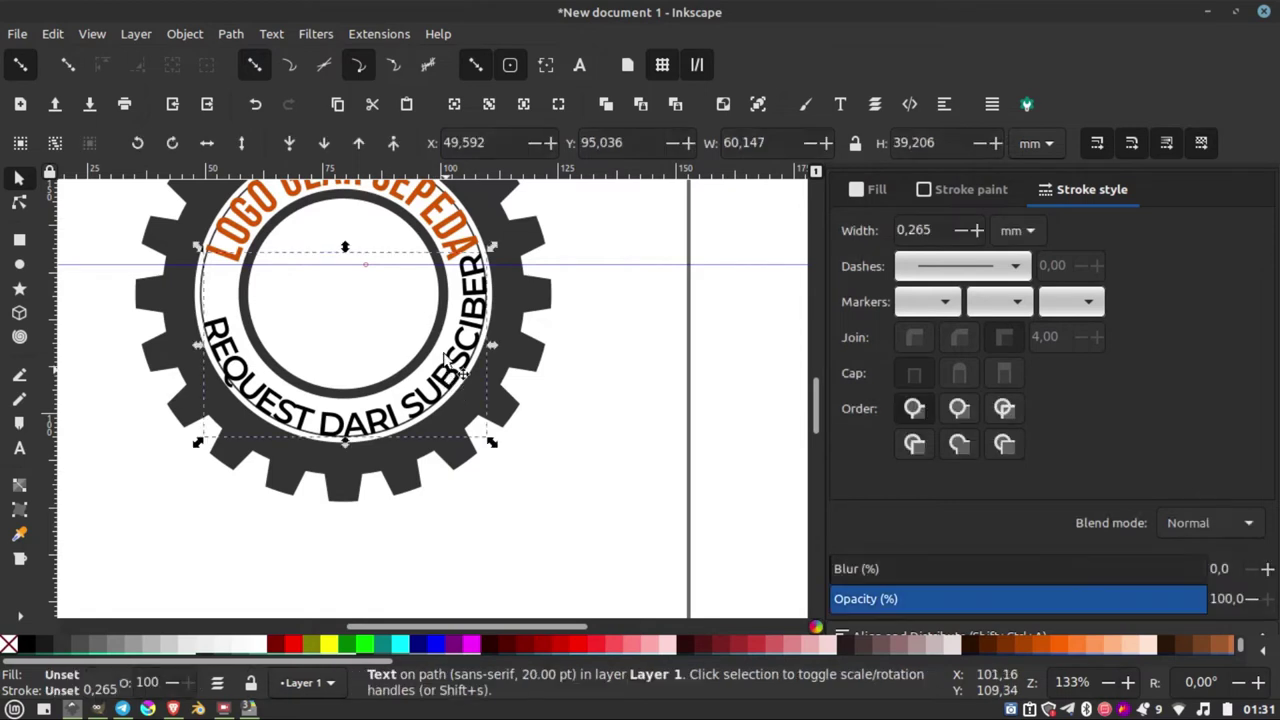
click(19, 448)
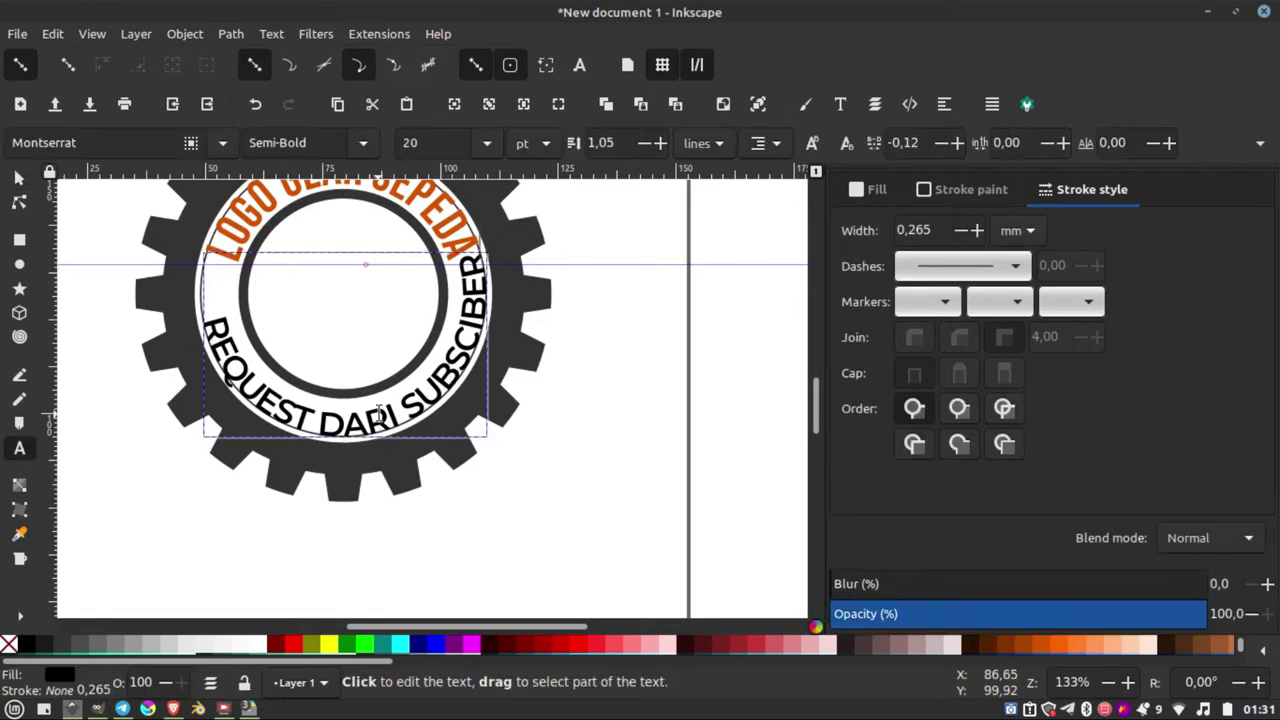
click(382, 412)
key(ctrl+a)
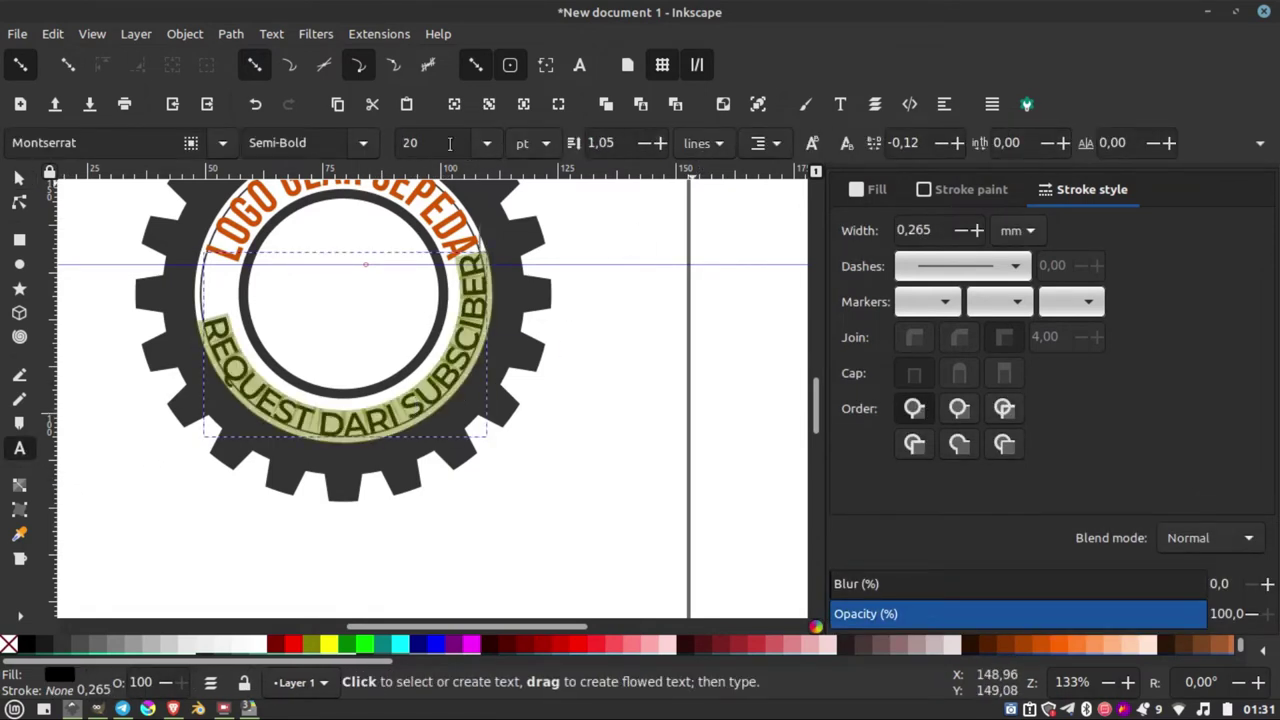
text(15)
key(Return)
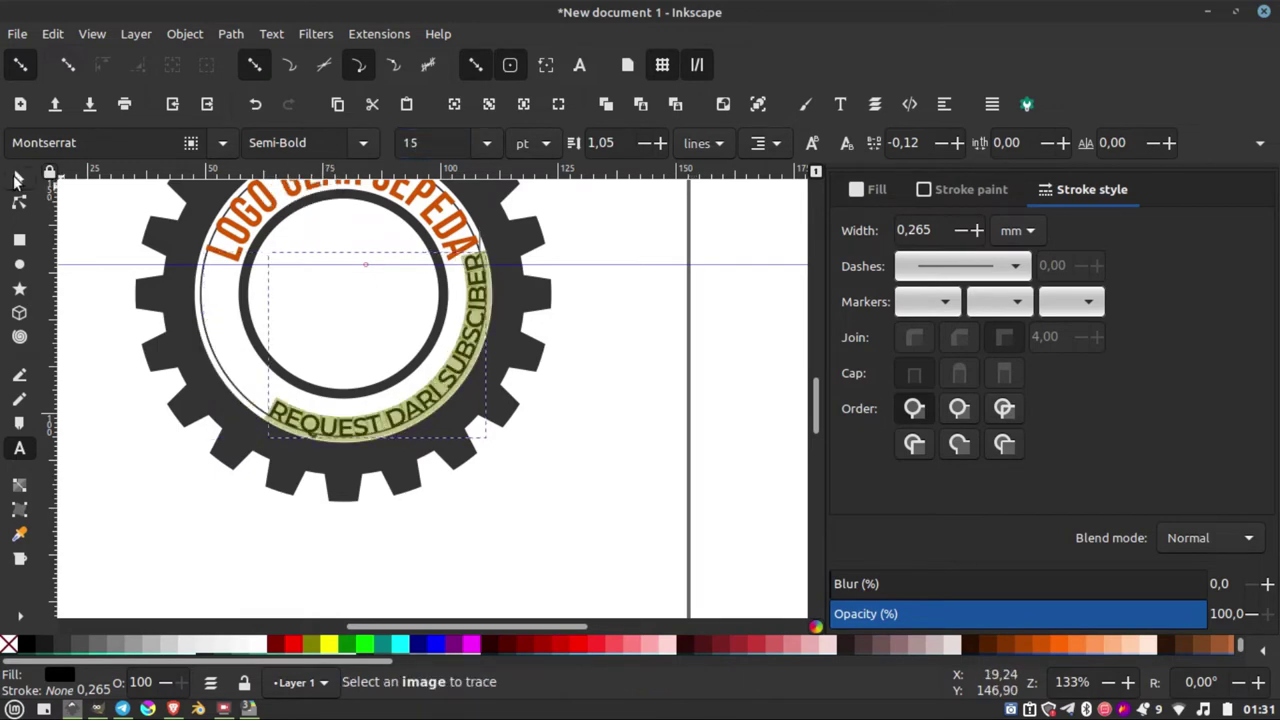
click(17, 179)
Rotate the thin ring so REQUEST DARI SUBSCIBER centres along the gear's bottom.
click(240, 393)
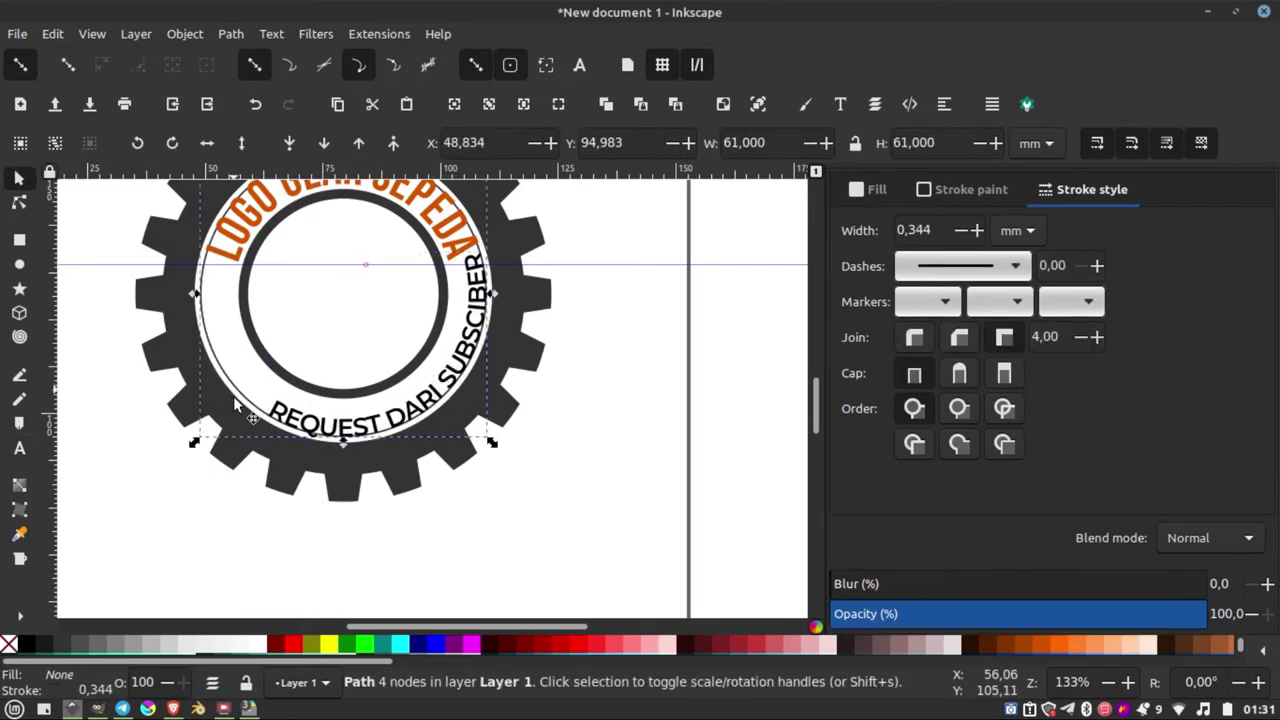
scroll(255, 290, down, 1)
scroll(255, 540, down, 2)
scroll(225, 453, up, 3)
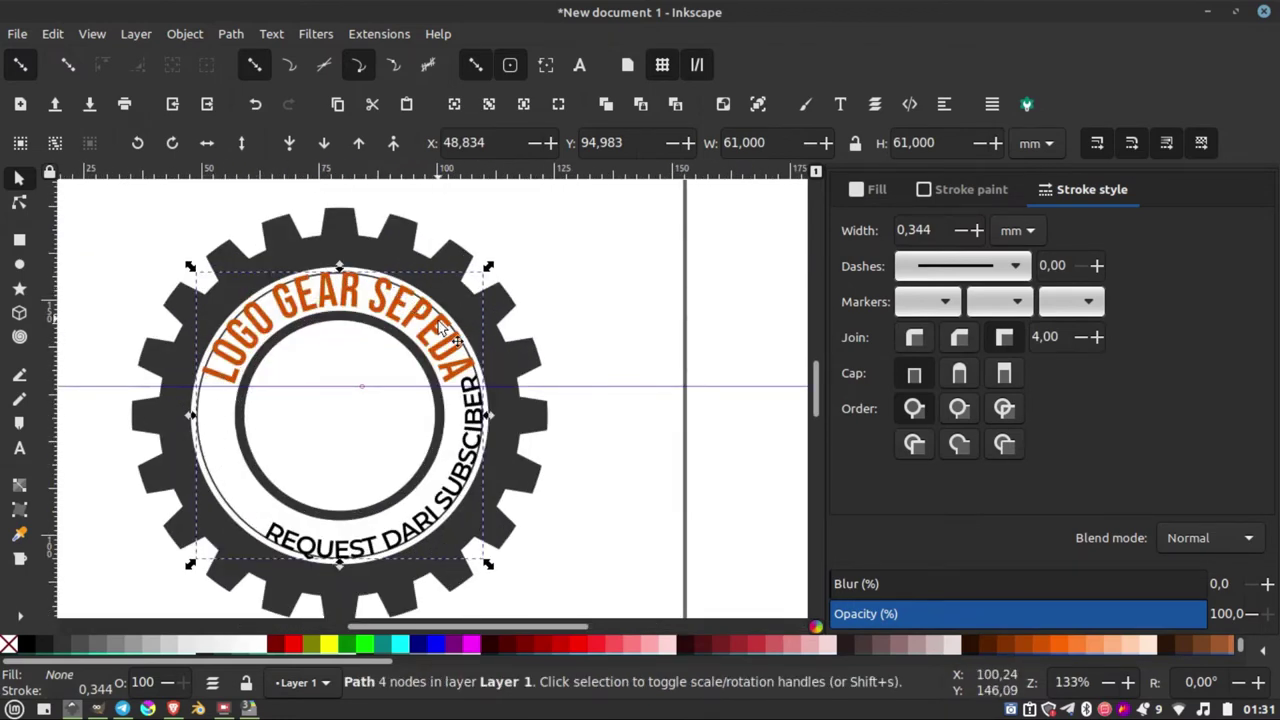
click(233, 517)
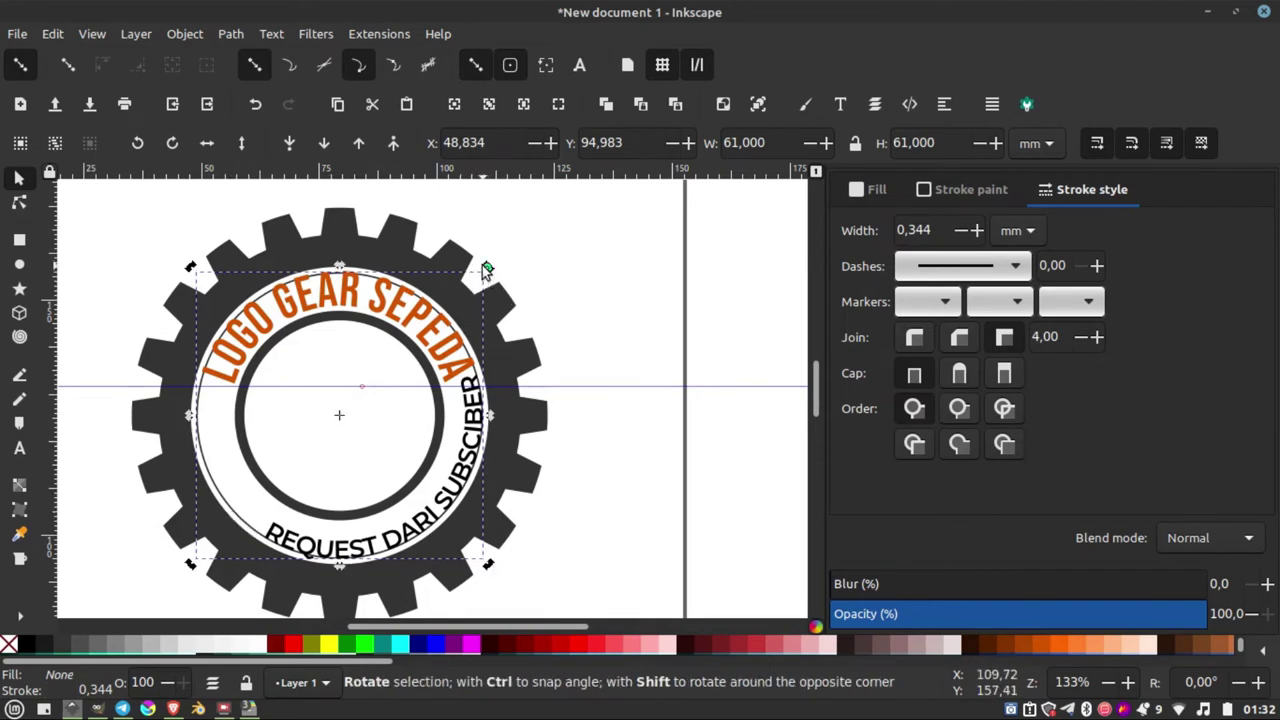
mouse_move(486, 266)
mouse_down()
mouse_move(540, 406)
mouse_move(540, 387)
mouse_up()
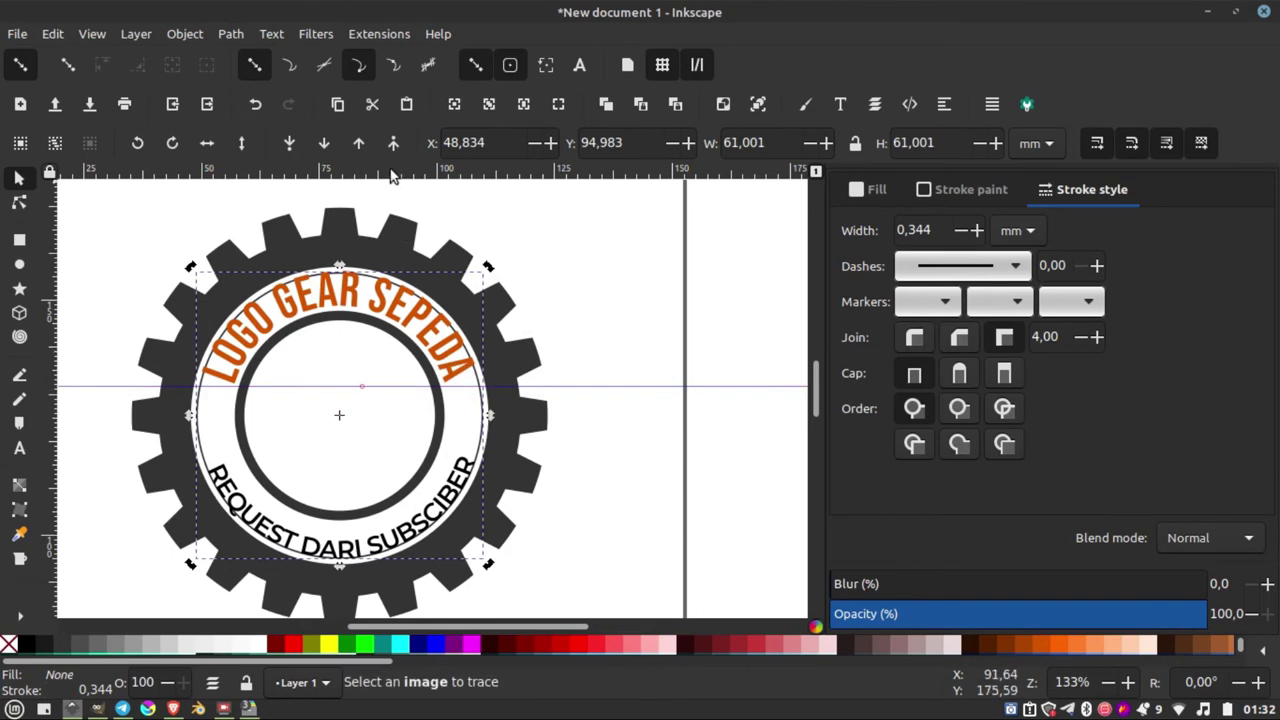
Add a horizontal guide, disable snapping, and scale the ring to about 61 mm.
drag(392, 175, 351, 456)
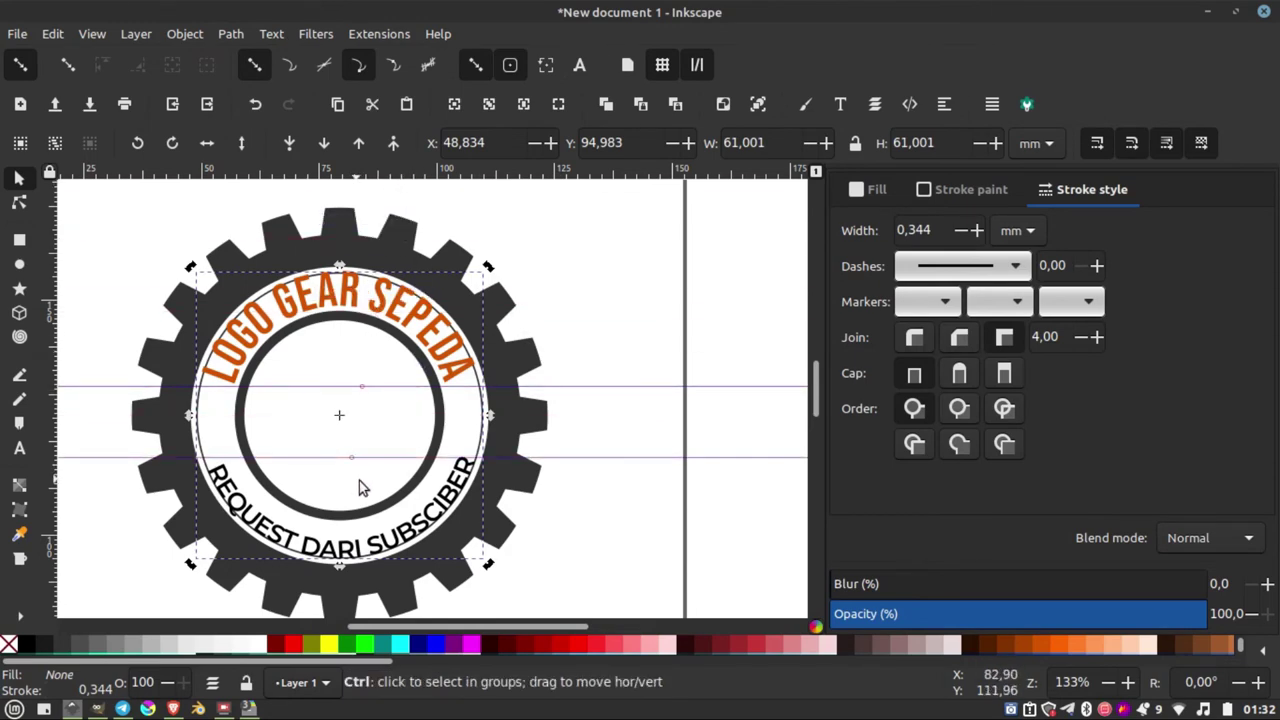
scroll(355, 470, up, 2)
scroll(478, 470, down, 2)
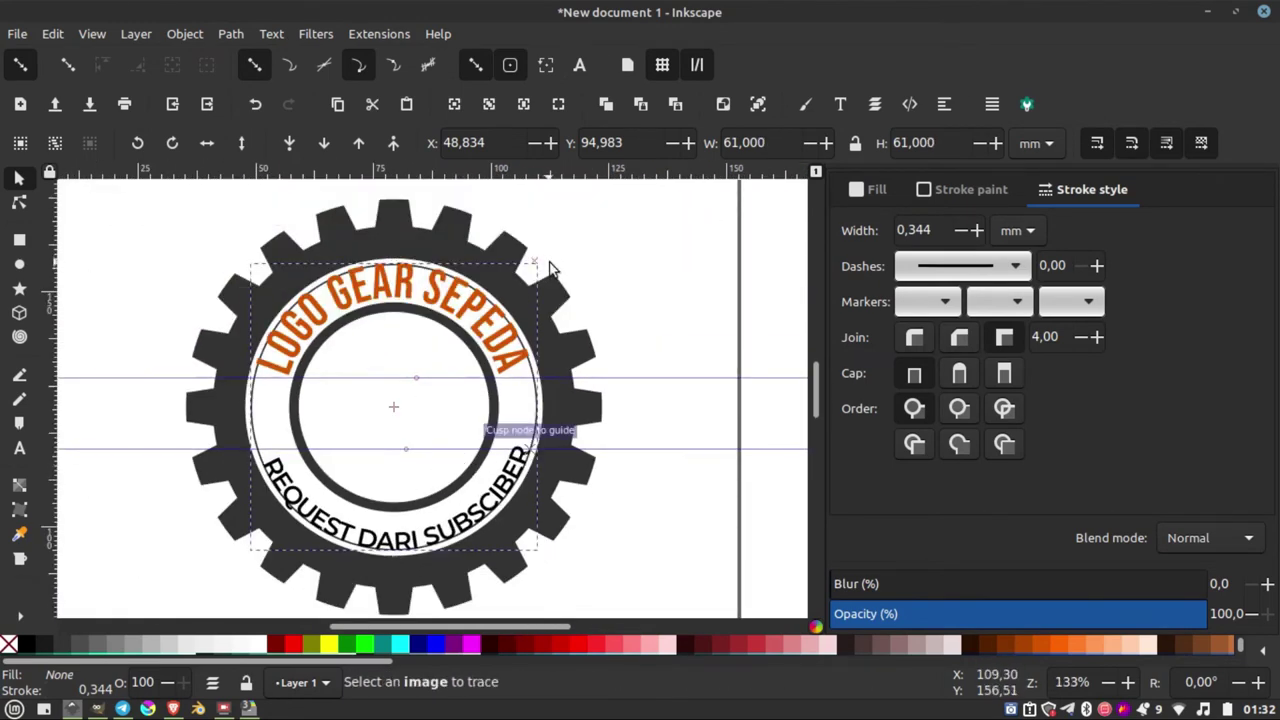
click(19, 68)
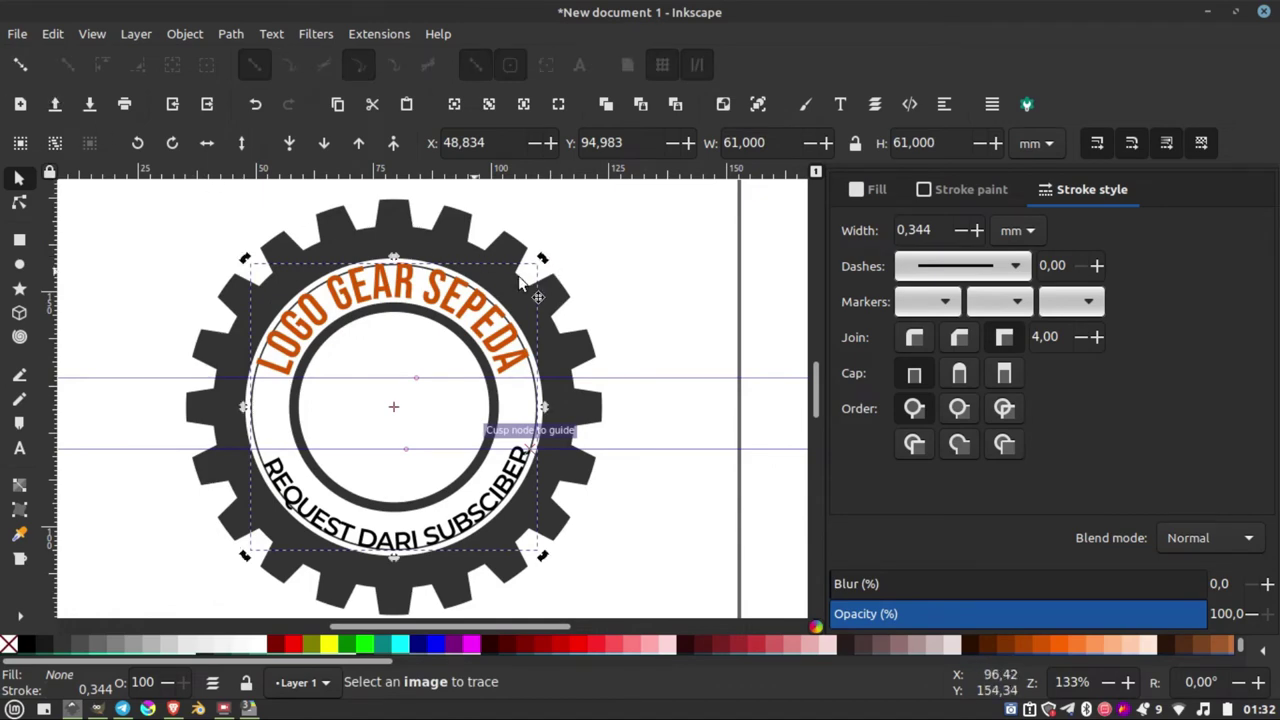
drag(543, 258, 544, 258)
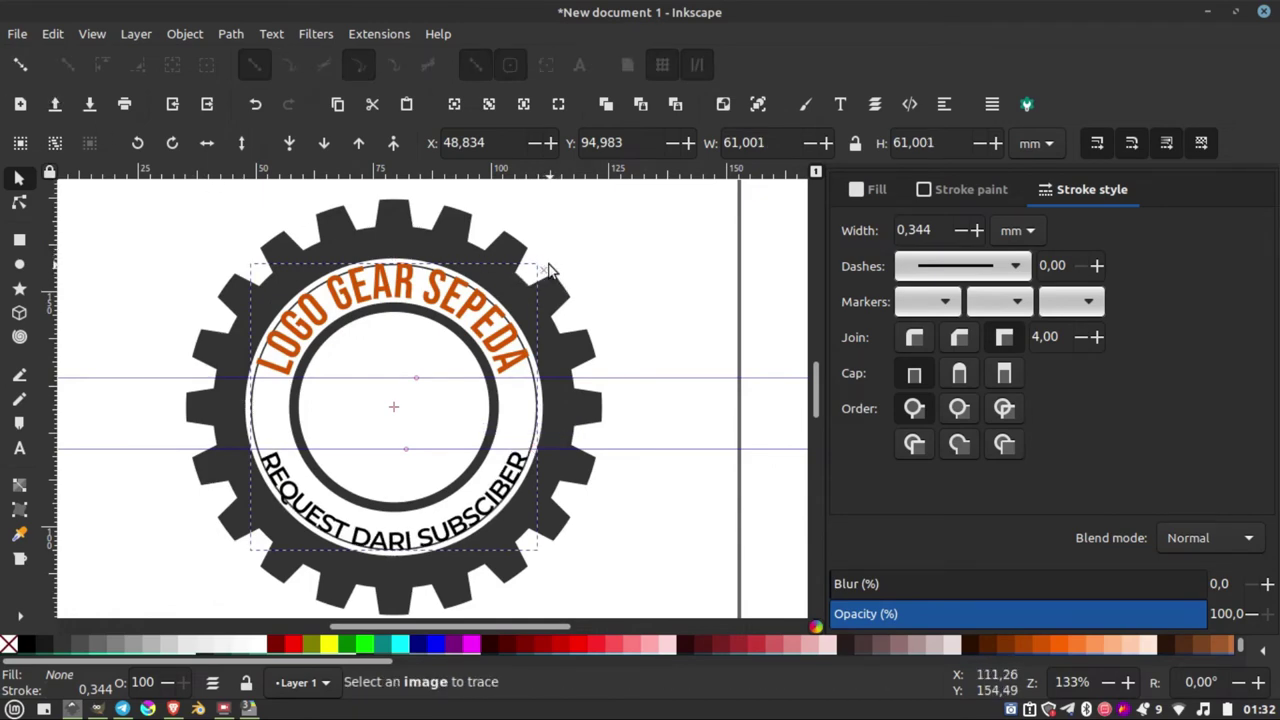
click(618, 298)
key(minus)
key(minus)
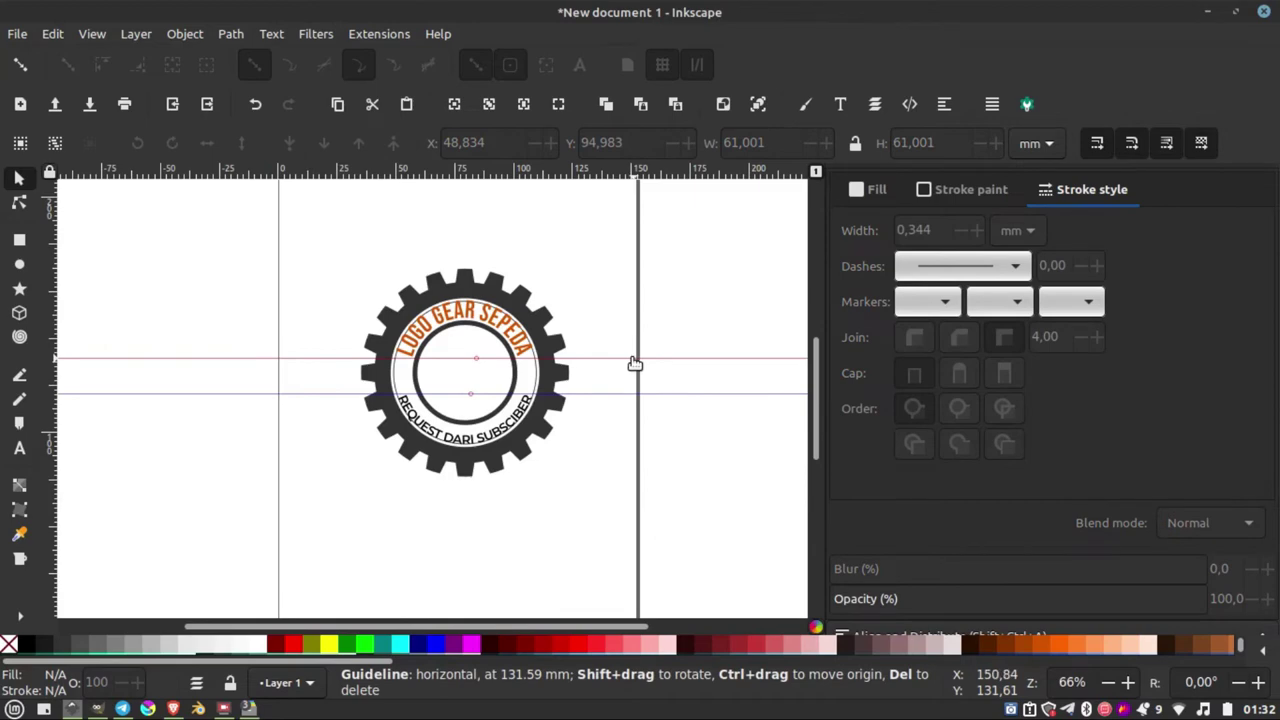
Remove both horizontal guides and shrink the text circle to about 57.6 mm.
drag(634, 362, 612, 178)
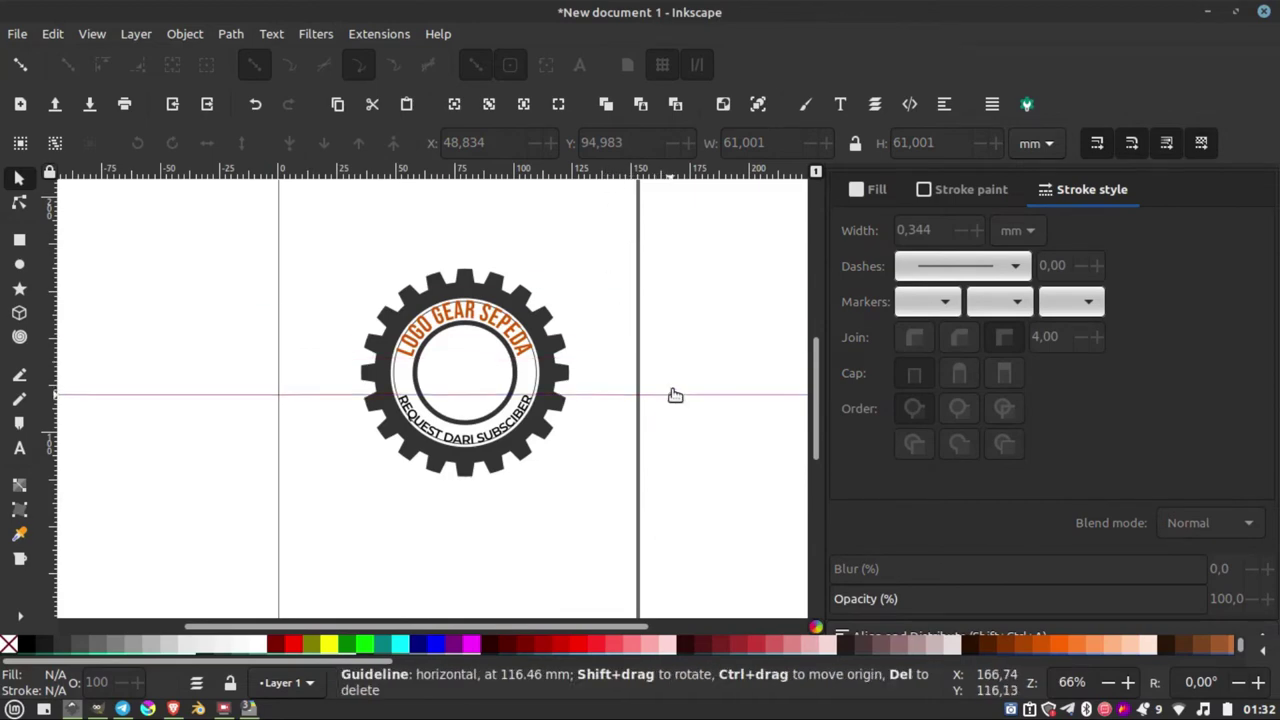
drag(675, 395, 672, 175)
key(plus)
key(plus)
click(390, 443)
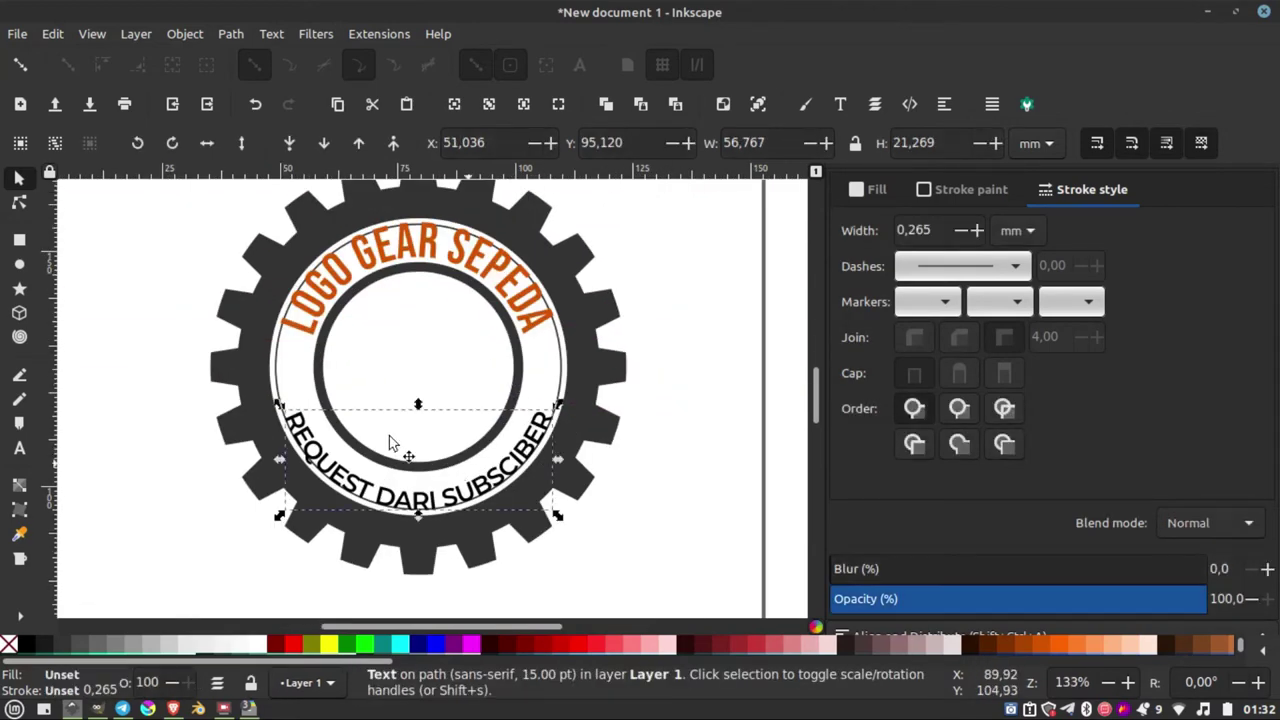
ctrl+scroll(341, 508, up, 1)
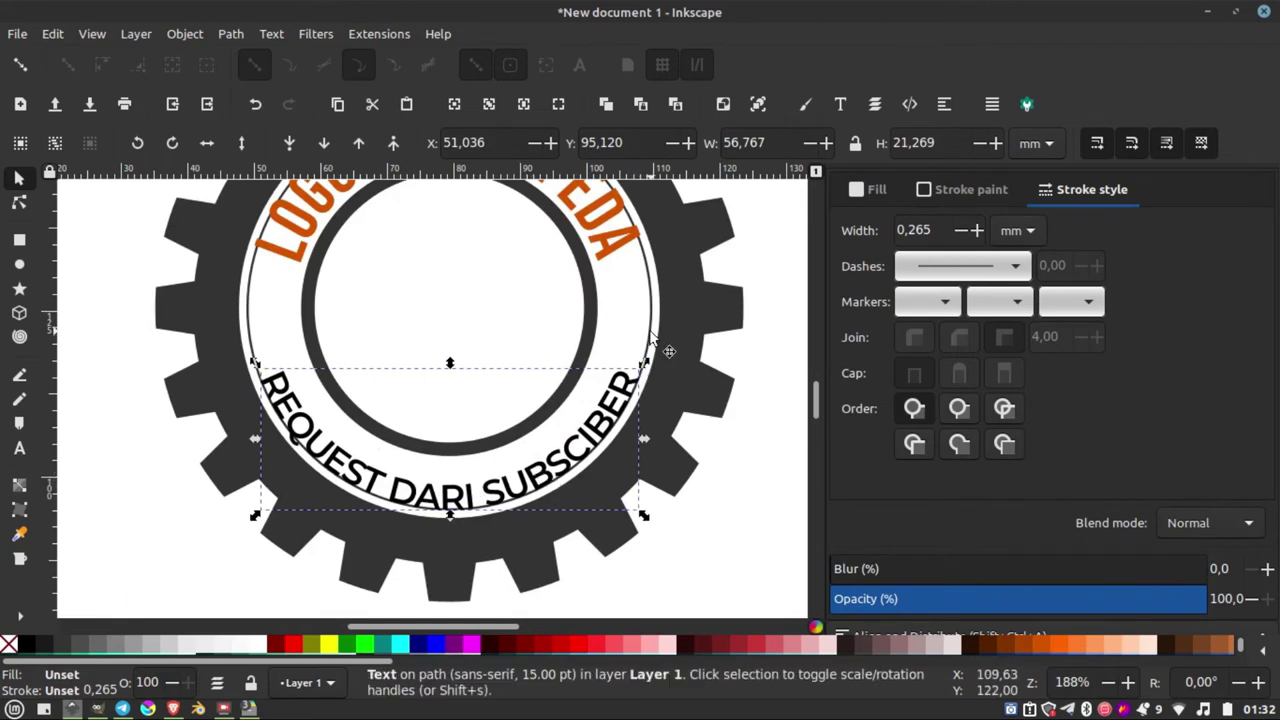
click(651, 338)
key(minus)
key(minus)
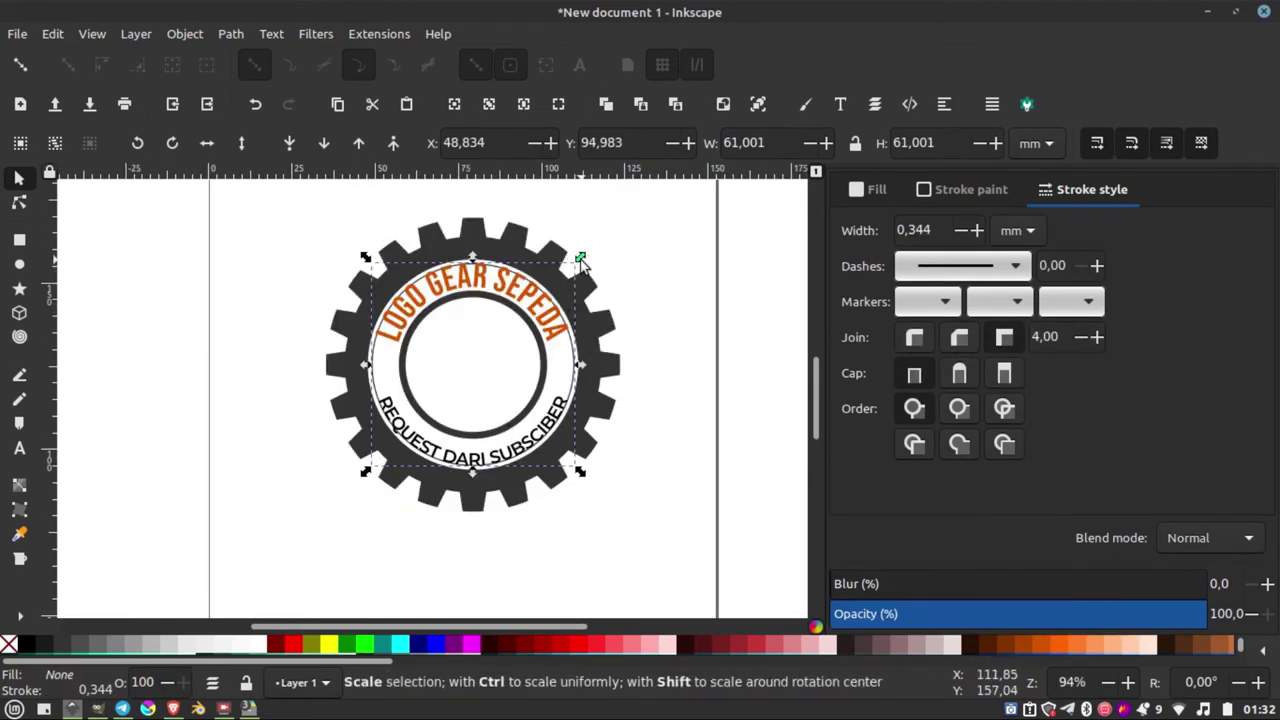
drag(580, 262, 575, 264)
scroll(572, 393, up, 2)
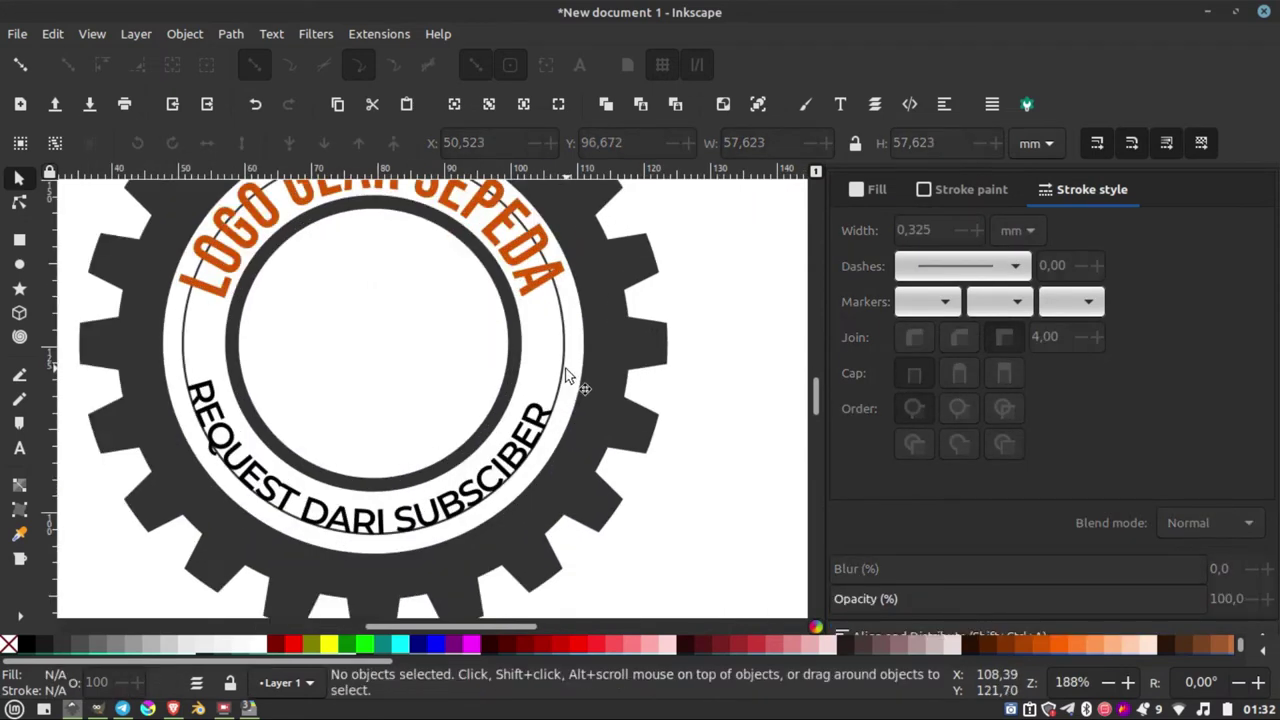
click(563, 371)
scroll(563, 371, down, 1)
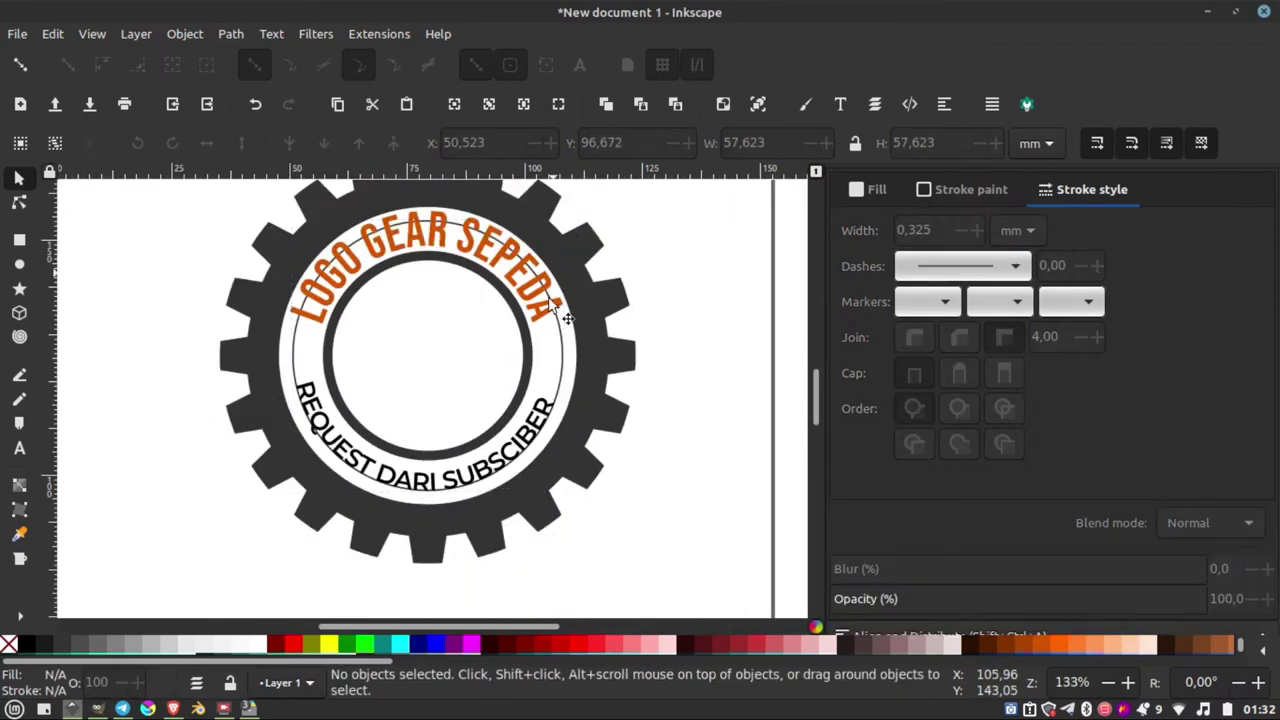
Rotate the text circle slightly, using a horizontal guide to level the curved text.
click(565, 345)
click(565, 301)
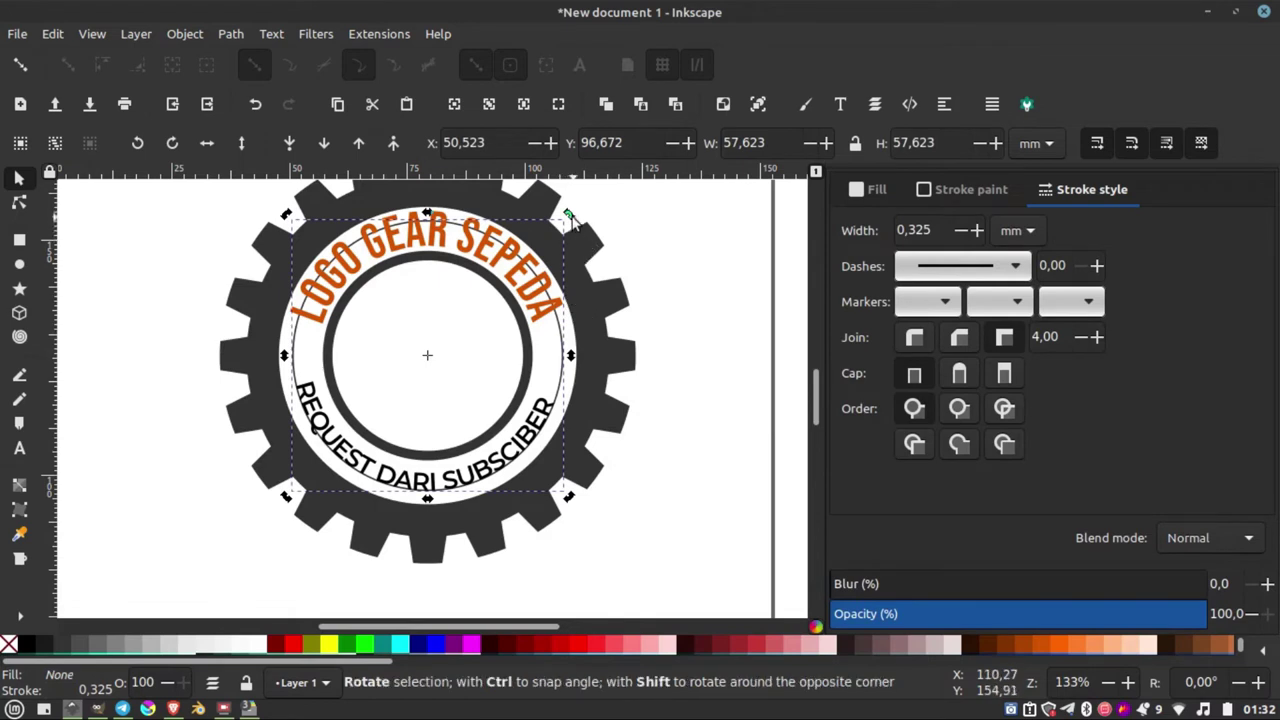
drag(569, 216, 558, 210)
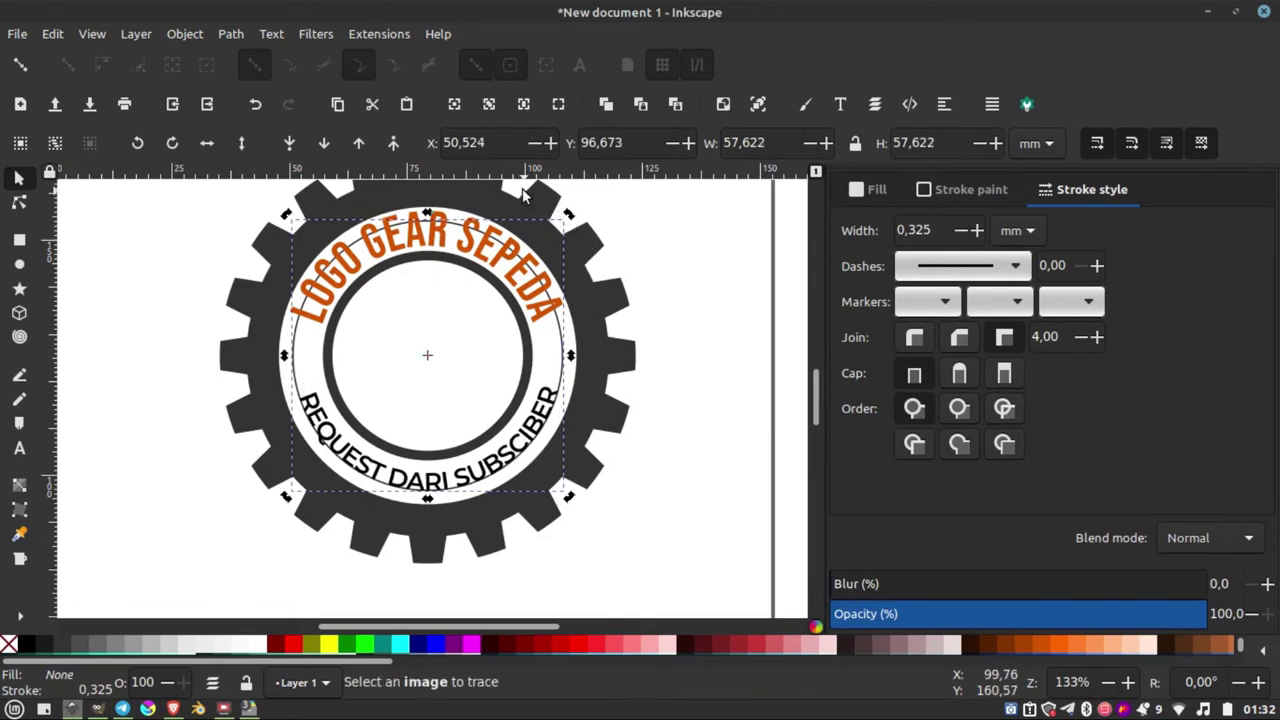
drag(515, 172, 454, 392)
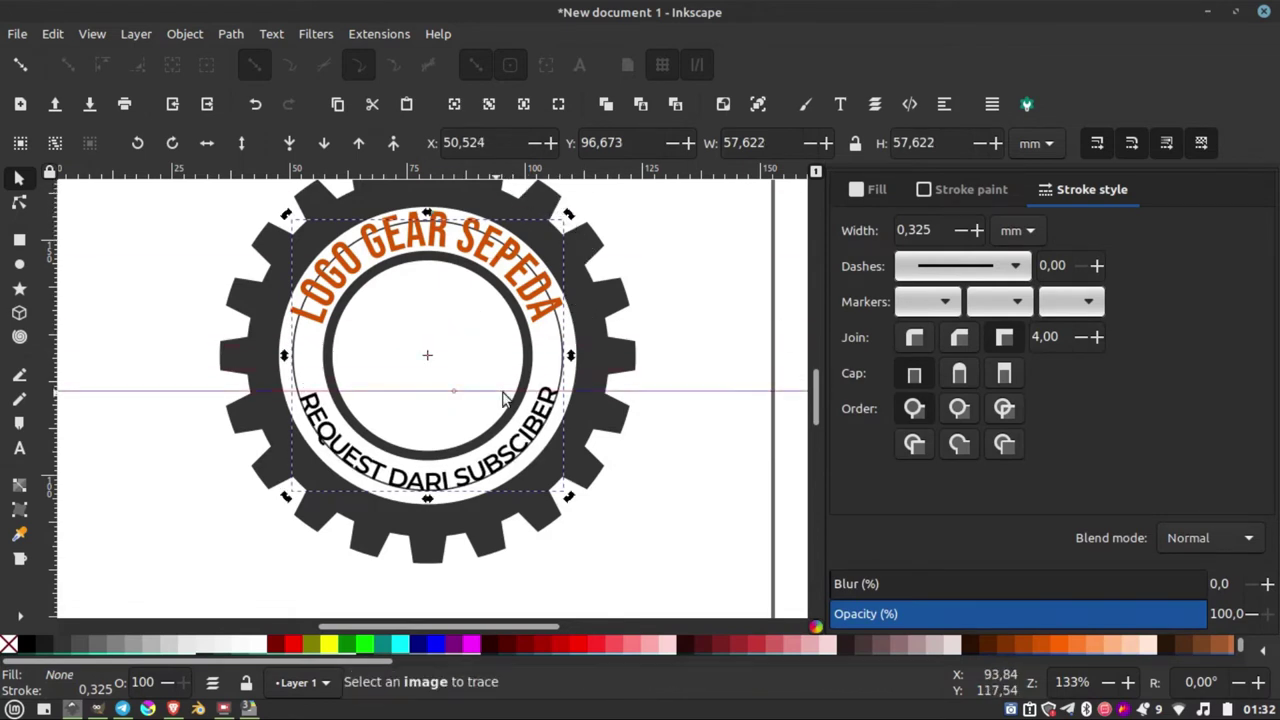
drag(572, 212, 575, 218)
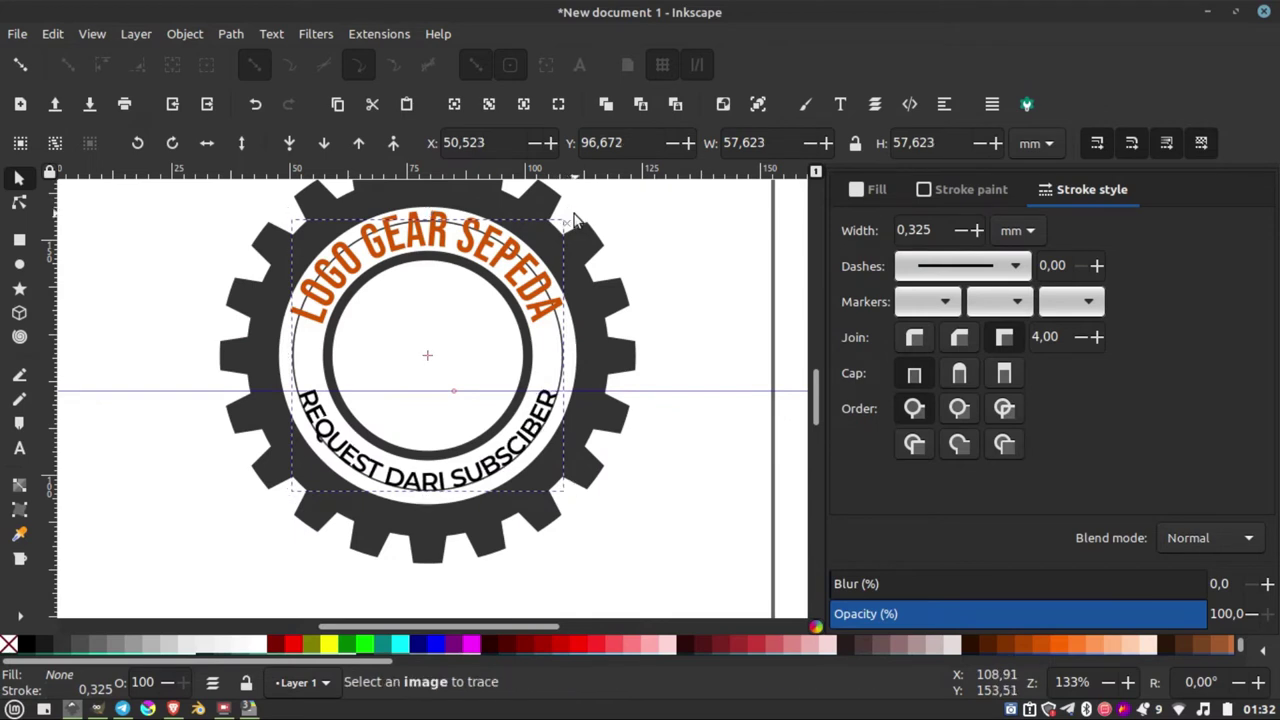
click(672, 379)
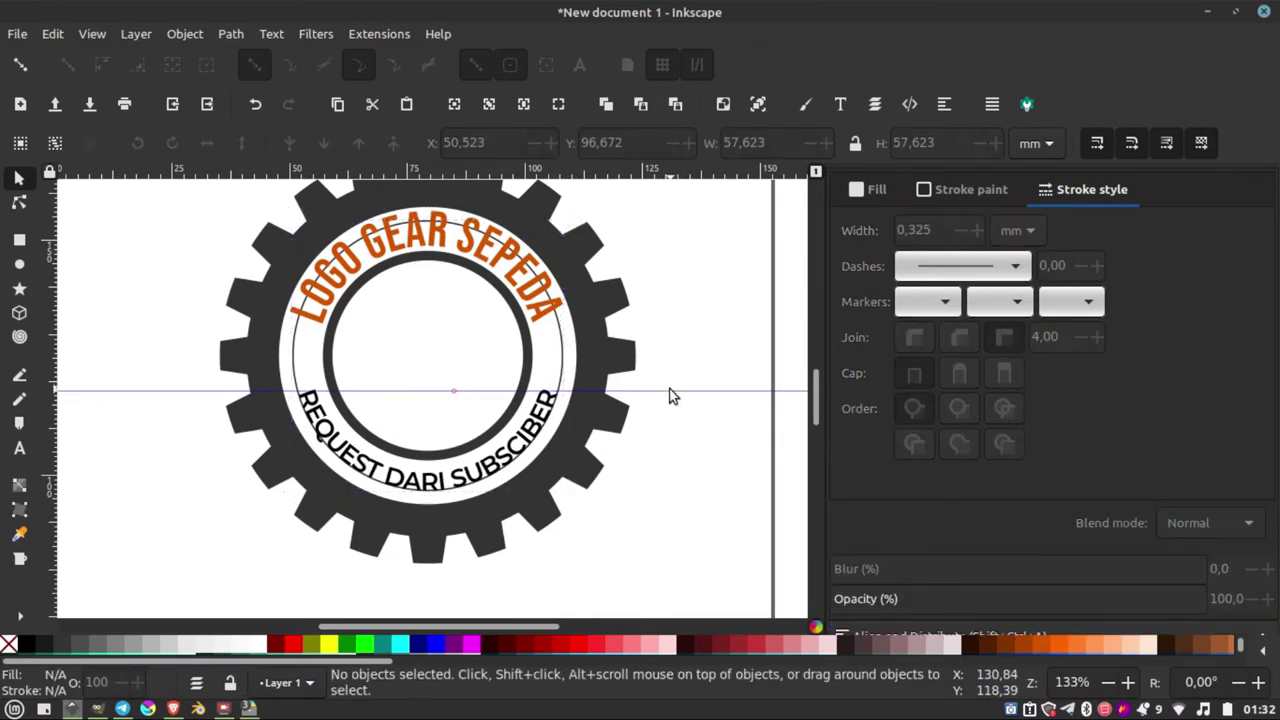
Remove the horizontal guide and select all of the curved REQUEST DARI SUBSCIBER text.
drag(672, 392, 671, 175)
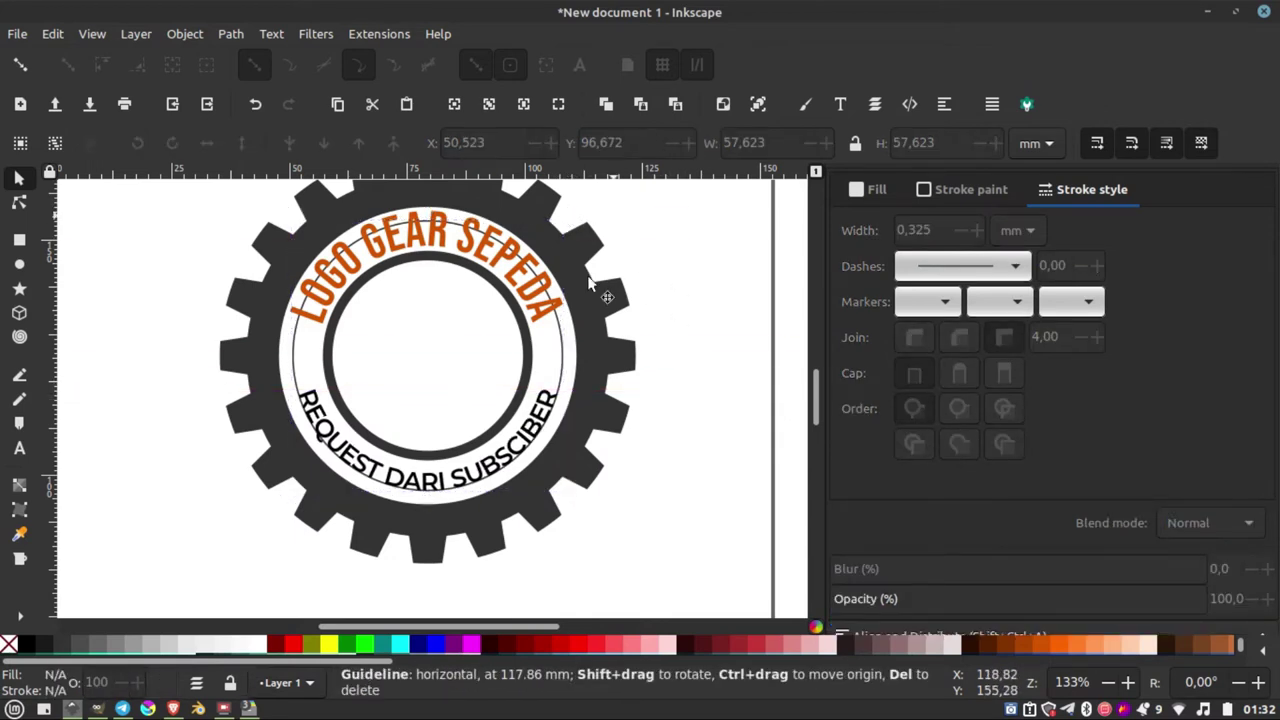
click(562, 425)
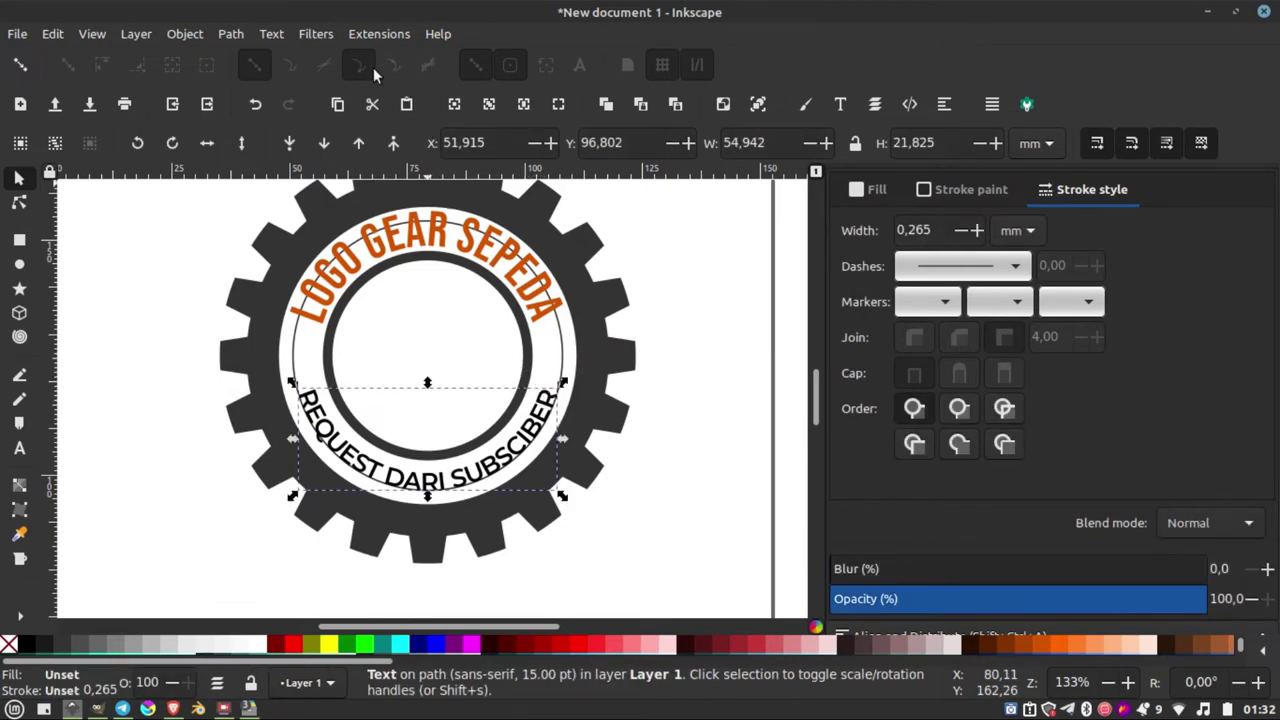
ctrl+scroll(477, 449, up, 1)
ctrl+scroll(643, 423, up, 2)
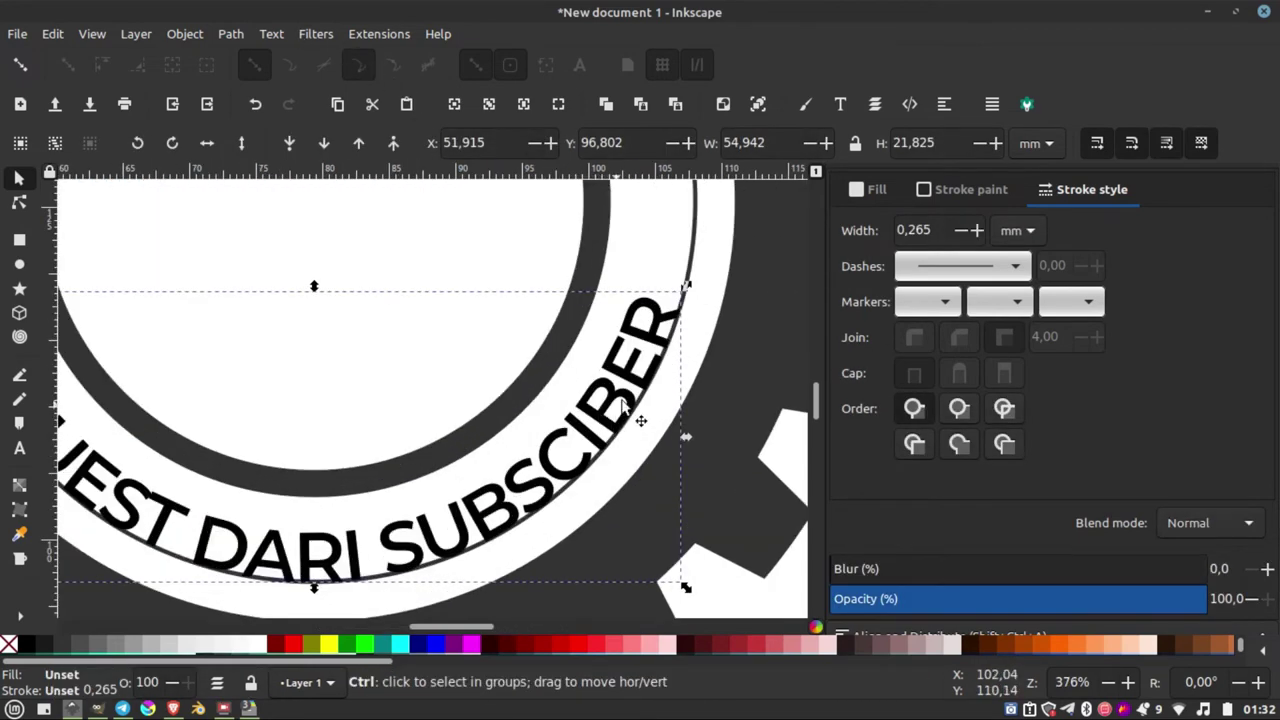
ctrl+scroll(643, 423, down, 2)
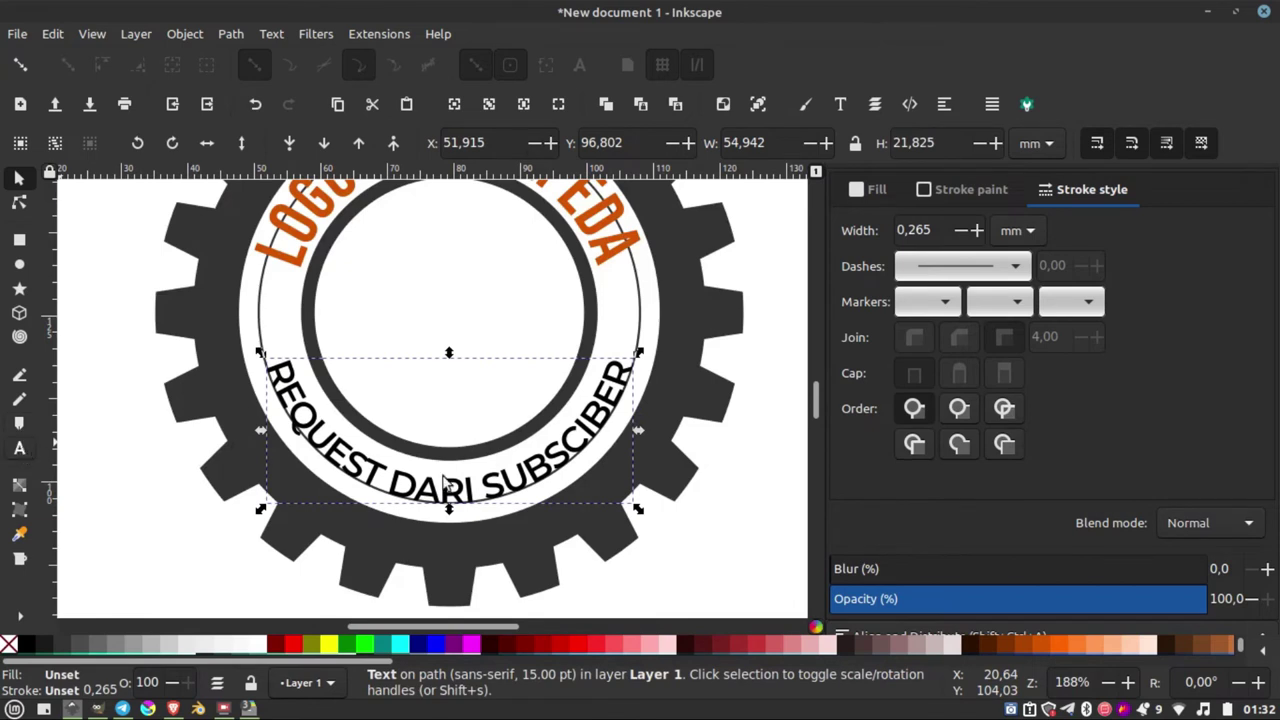
key(t)
triple_click(465, 480)
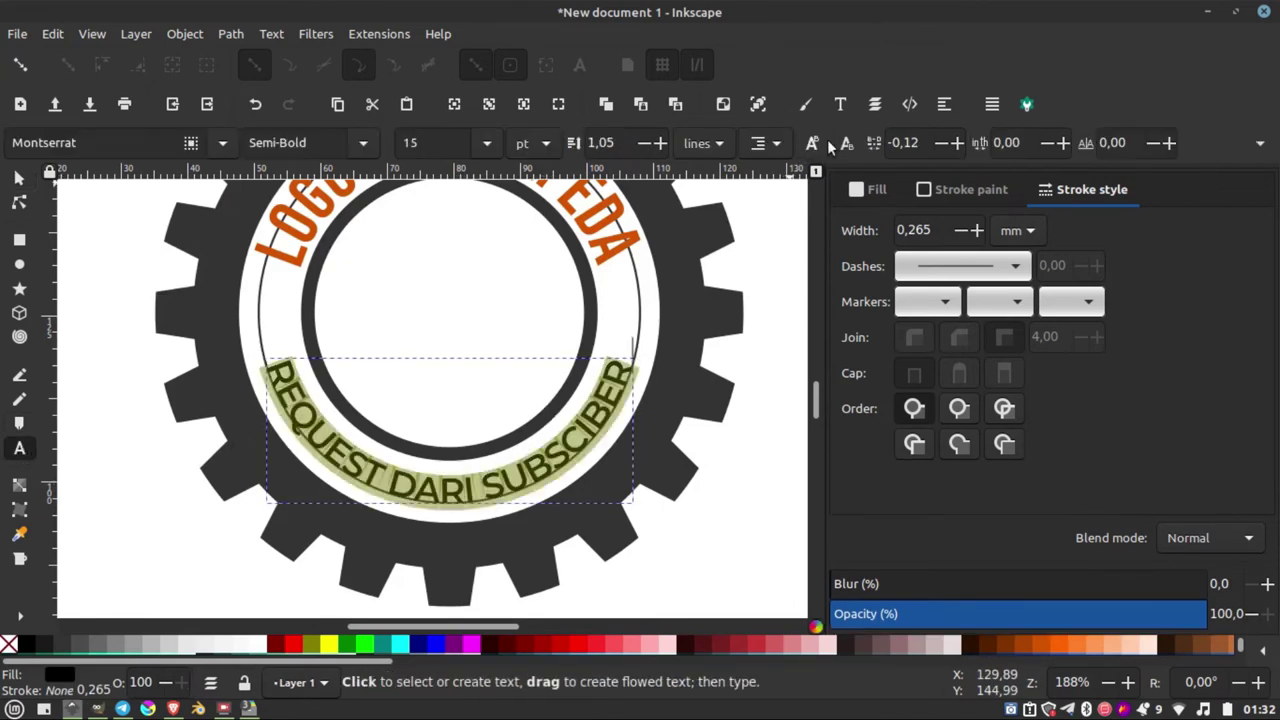
Set the text to 13 pt with letter spacing widened to about 1.81.
click(957, 143)
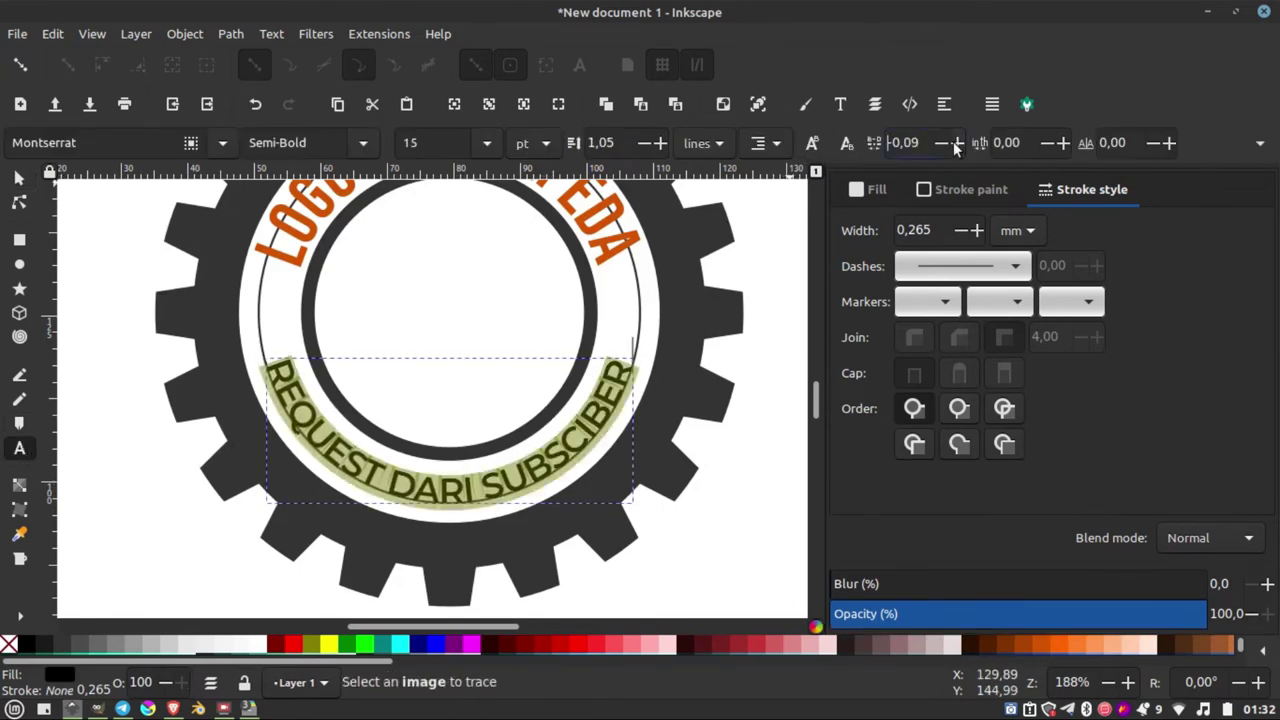
click(957, 143)
click(957, 143)
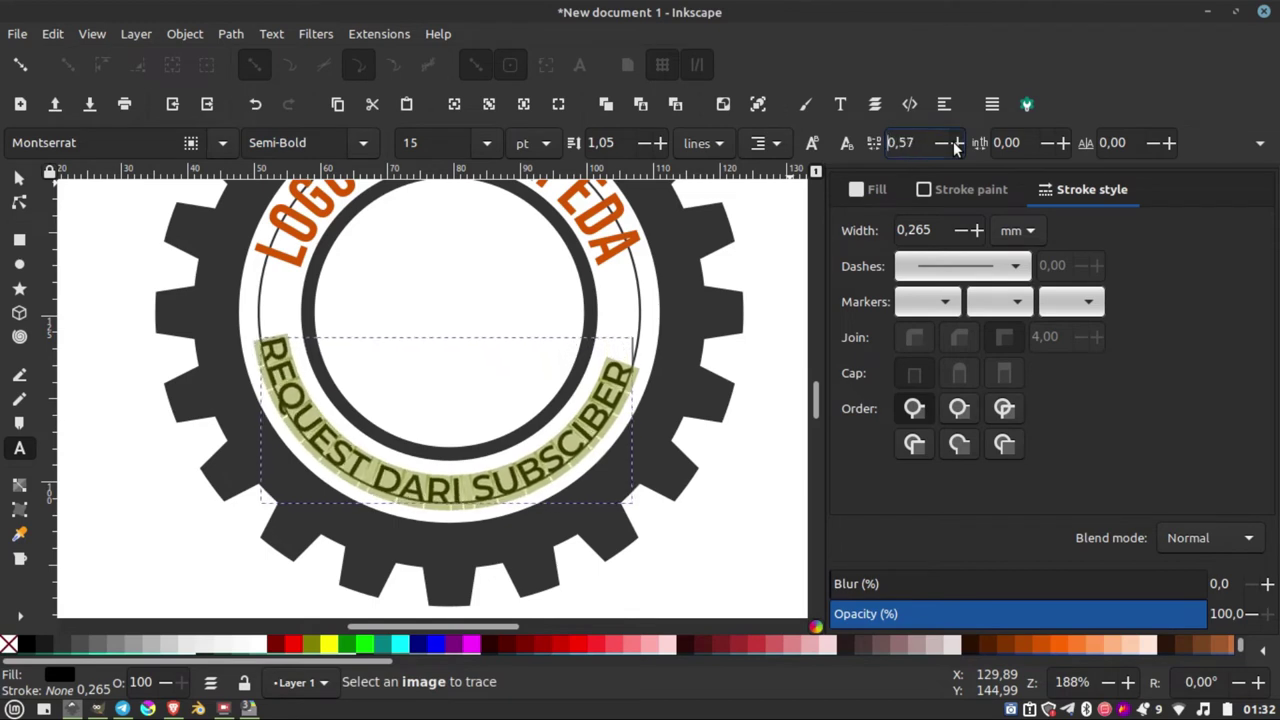
click(957, 143)
click(957, 143)
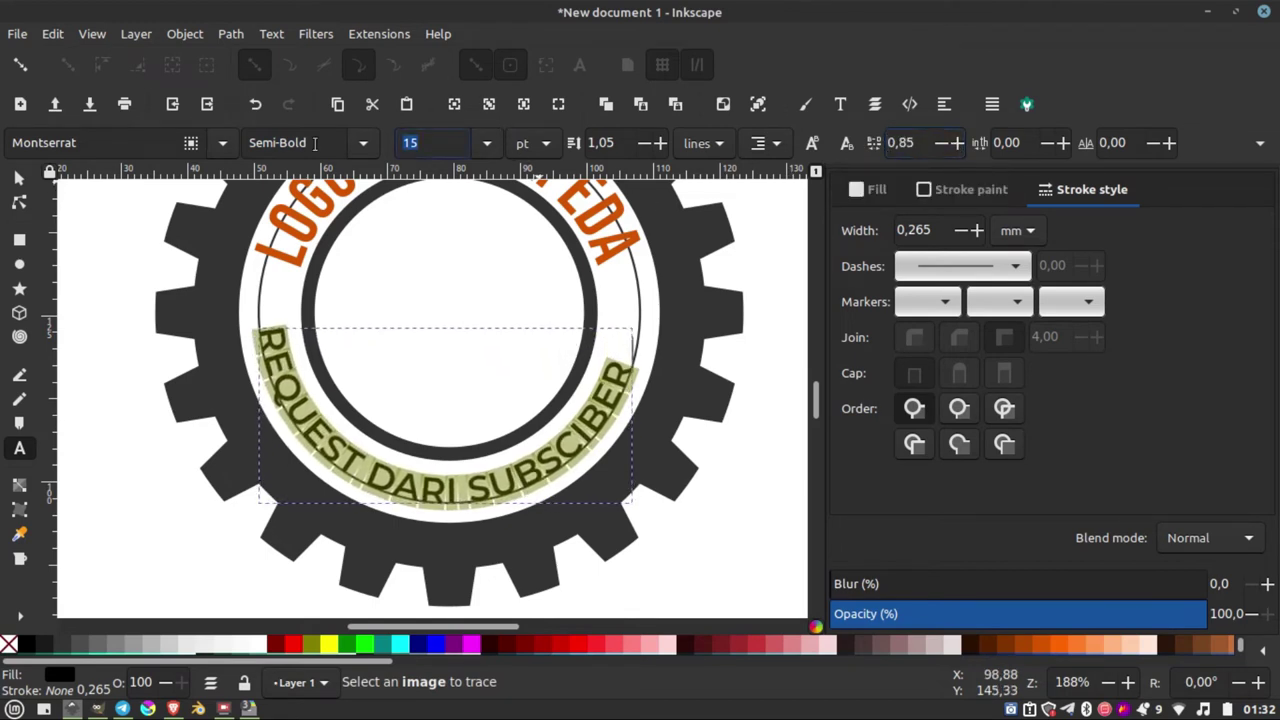
click(441, 136)
text(13)
key(Return)
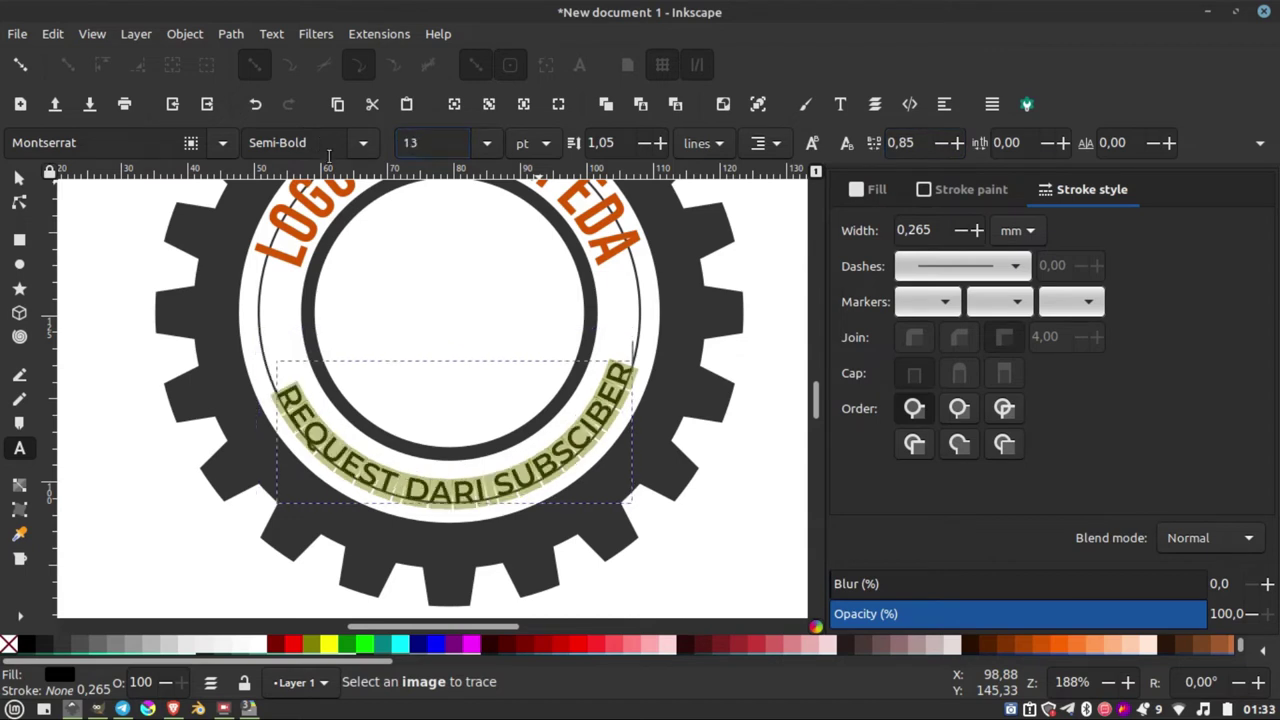
click(957, 143)
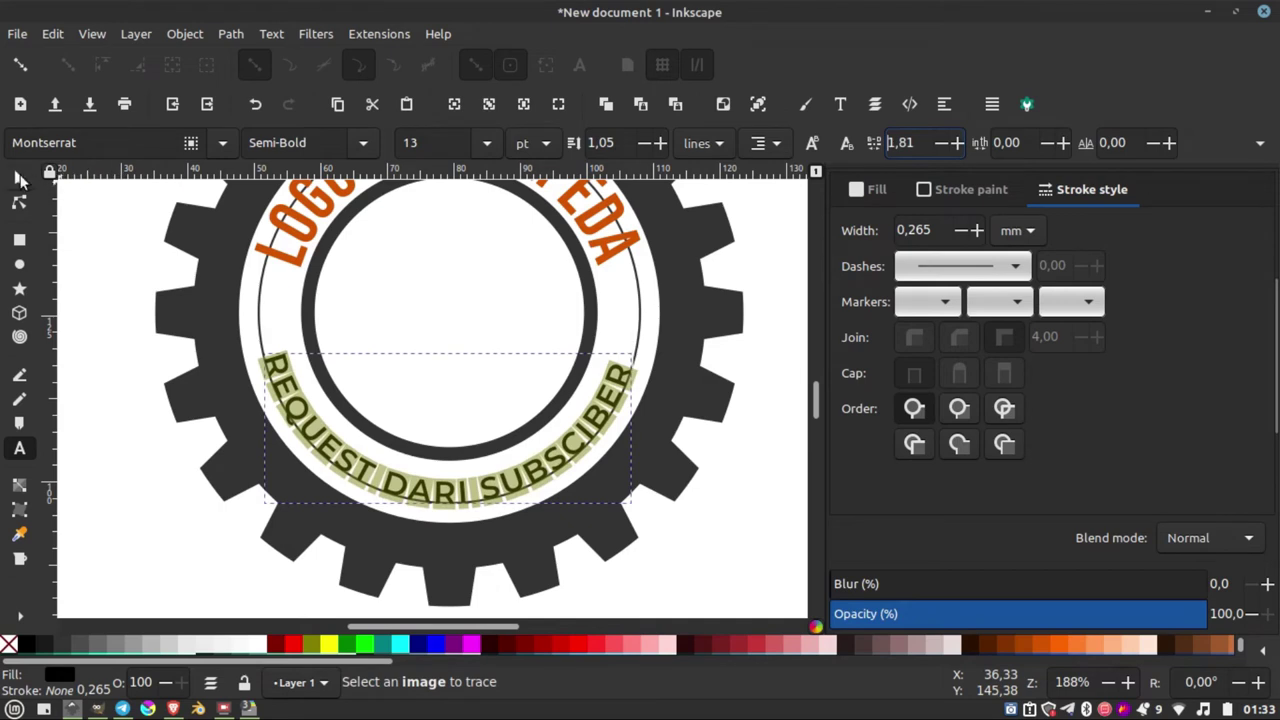
click(20, 178)
Rotate the thin circle slightly, checking the text's alignment with a temporary guide.
key(Escape)
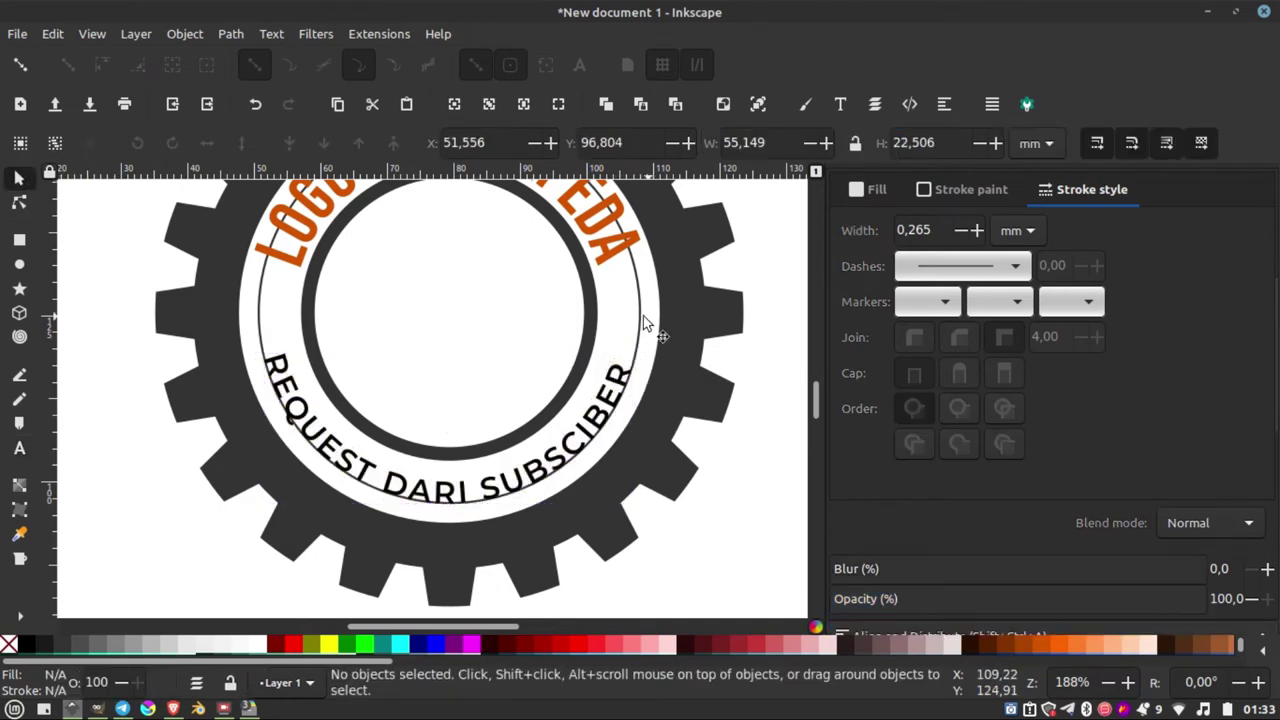
click(643, 316)
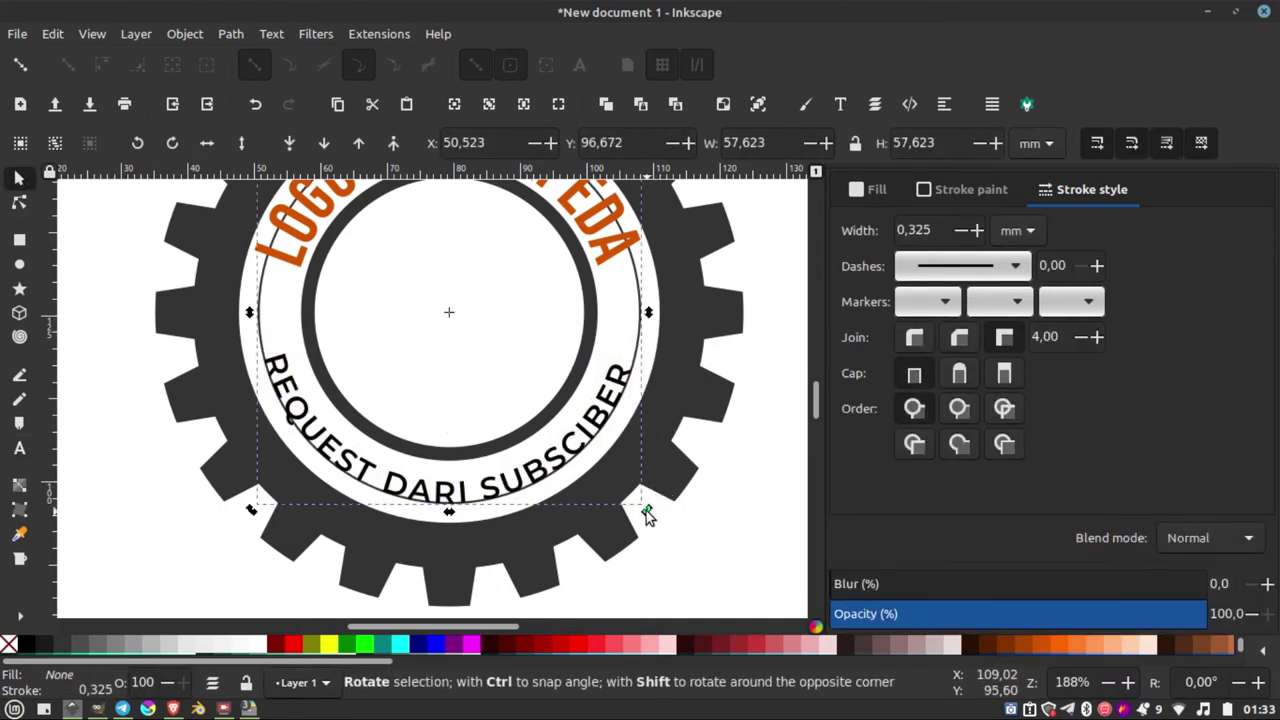
drag(645, 513, 657, 509)
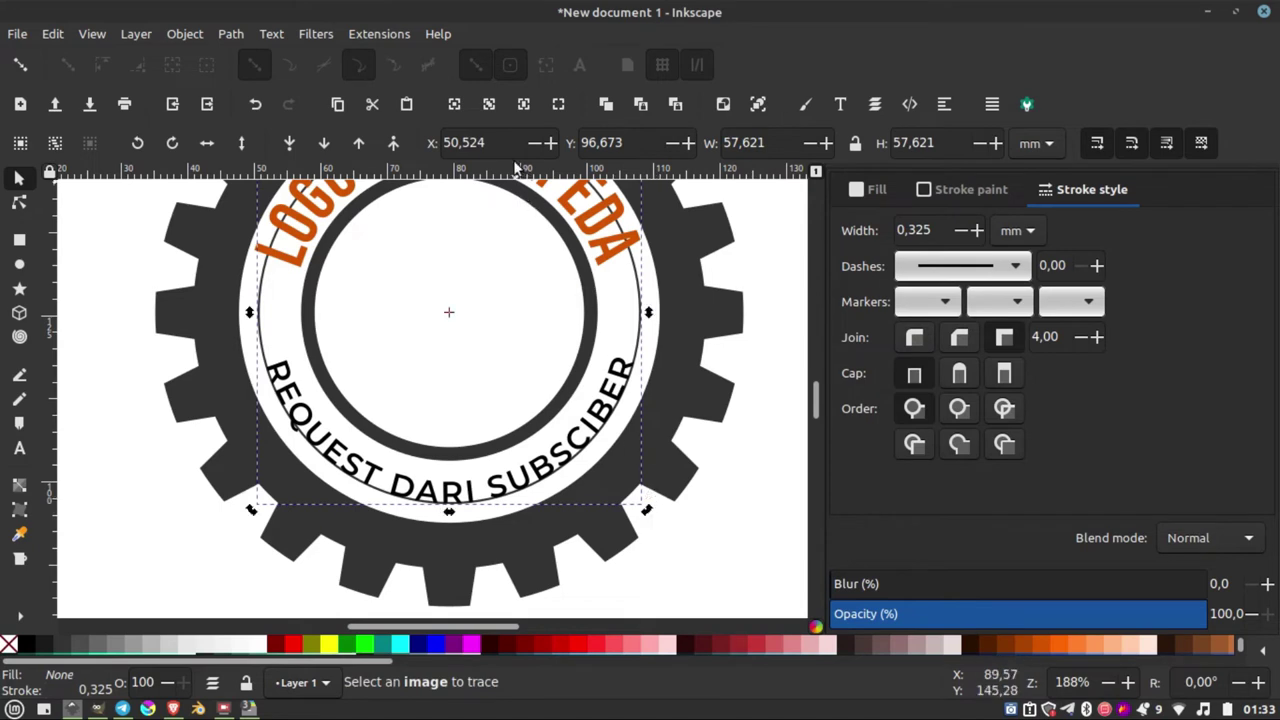
drag(516, 166, 491, 172)
click(784, 377)
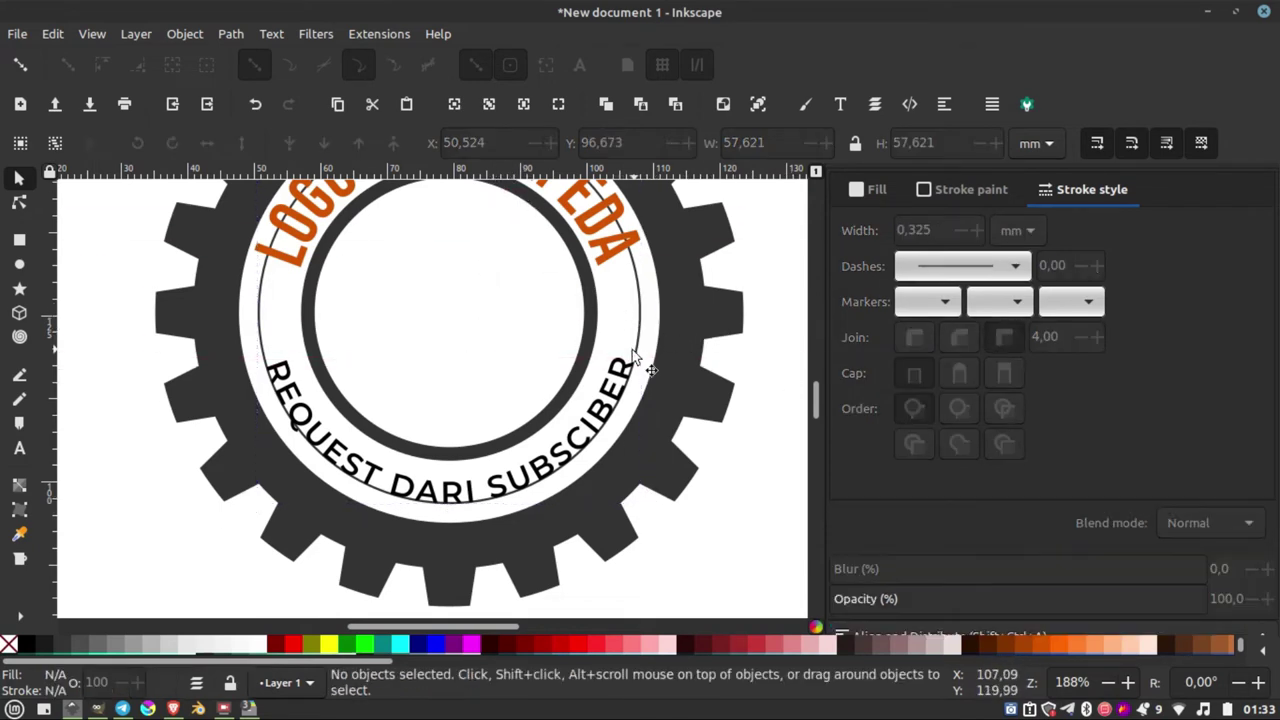
Convert the curved REQUEST DARI SUBSCIBER text into paths.
click(625, 372)
click(268, 36)
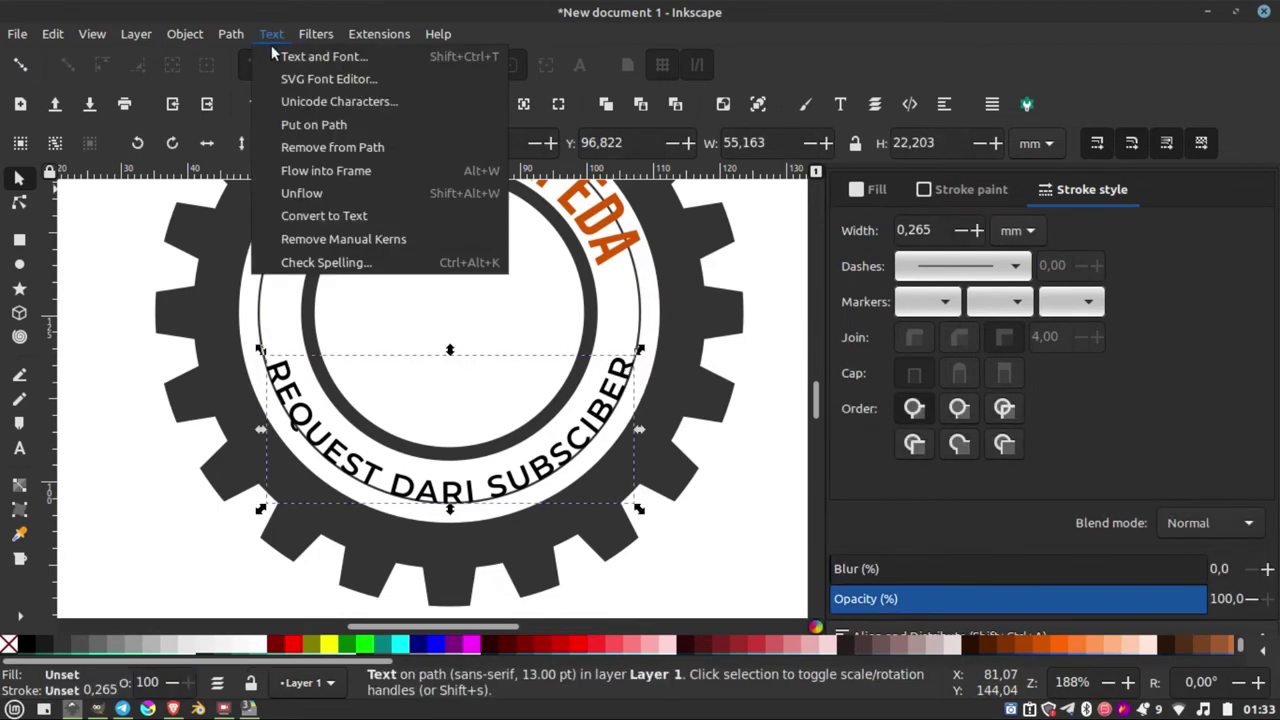
click(250, 56)
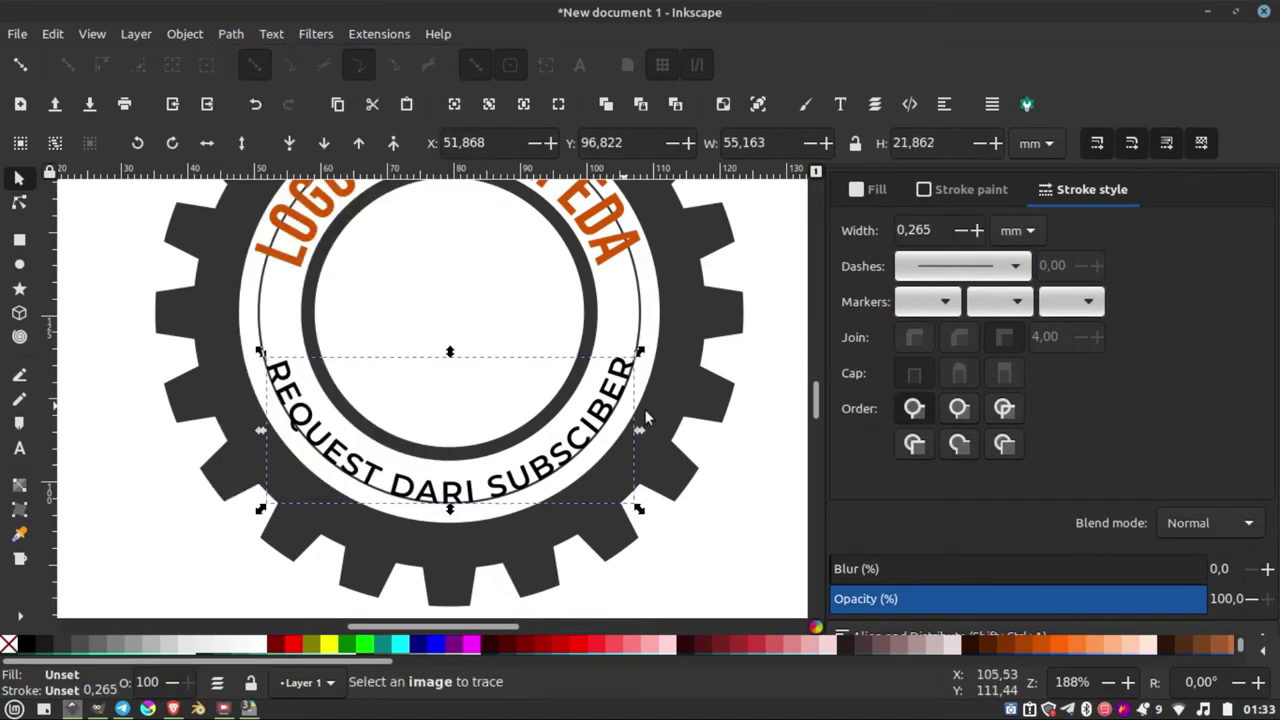
key(Escape)
Move the thin circle off the gear and delete it.
click(644, 355)
scroll(650, 362, down, 1)
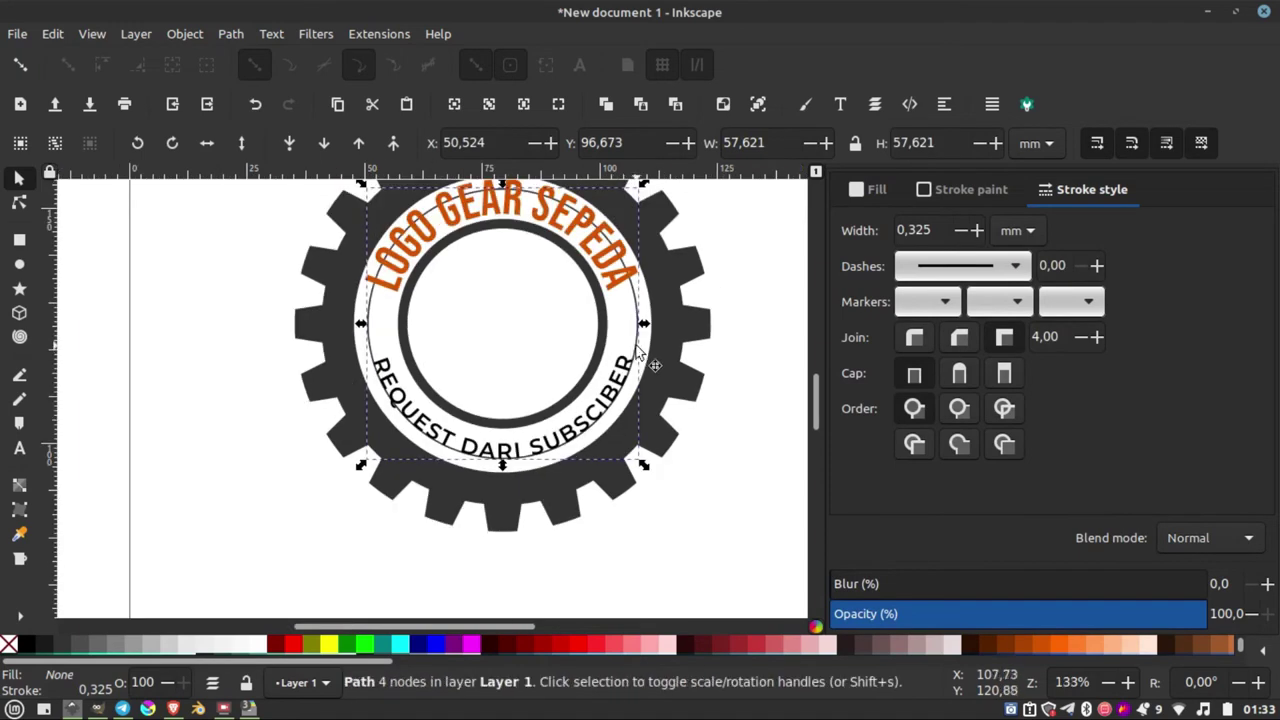
drag(585, 363, 347, 418)
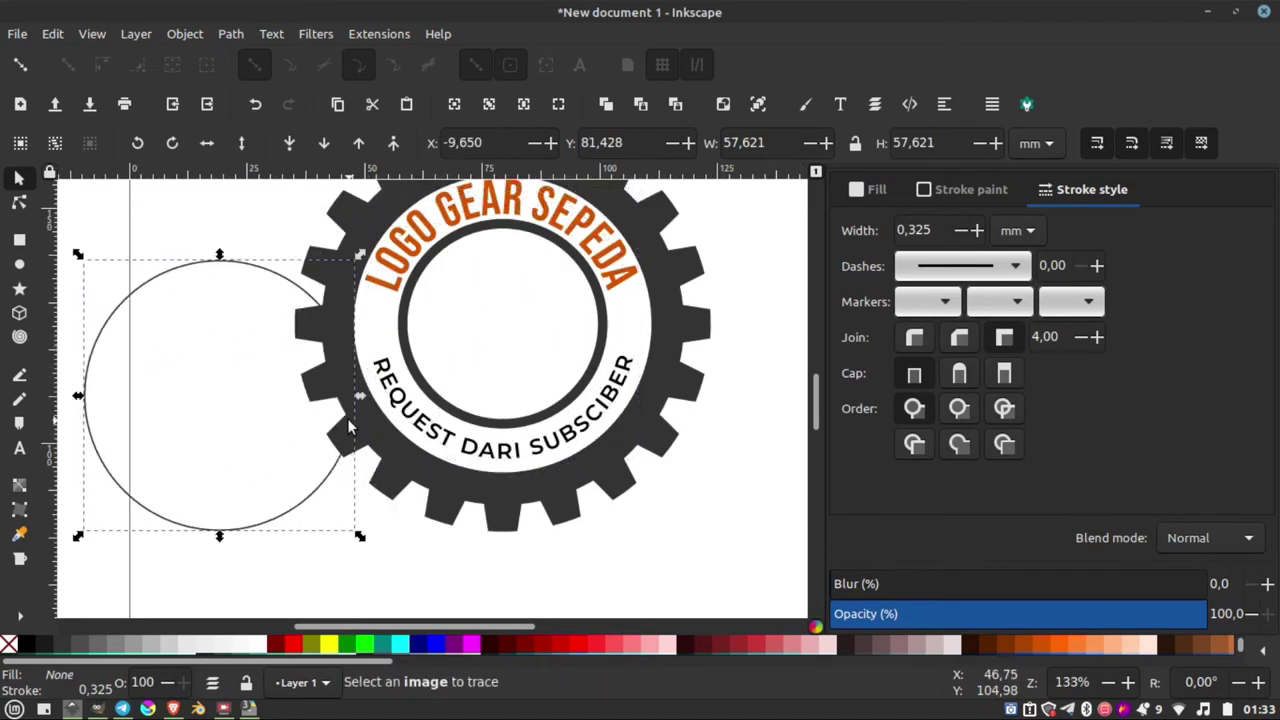
key(Delete)
scroll(351, 497, down, 1)
scroll(351, 497, down, 2)
scroll(405, 437, up, 2)
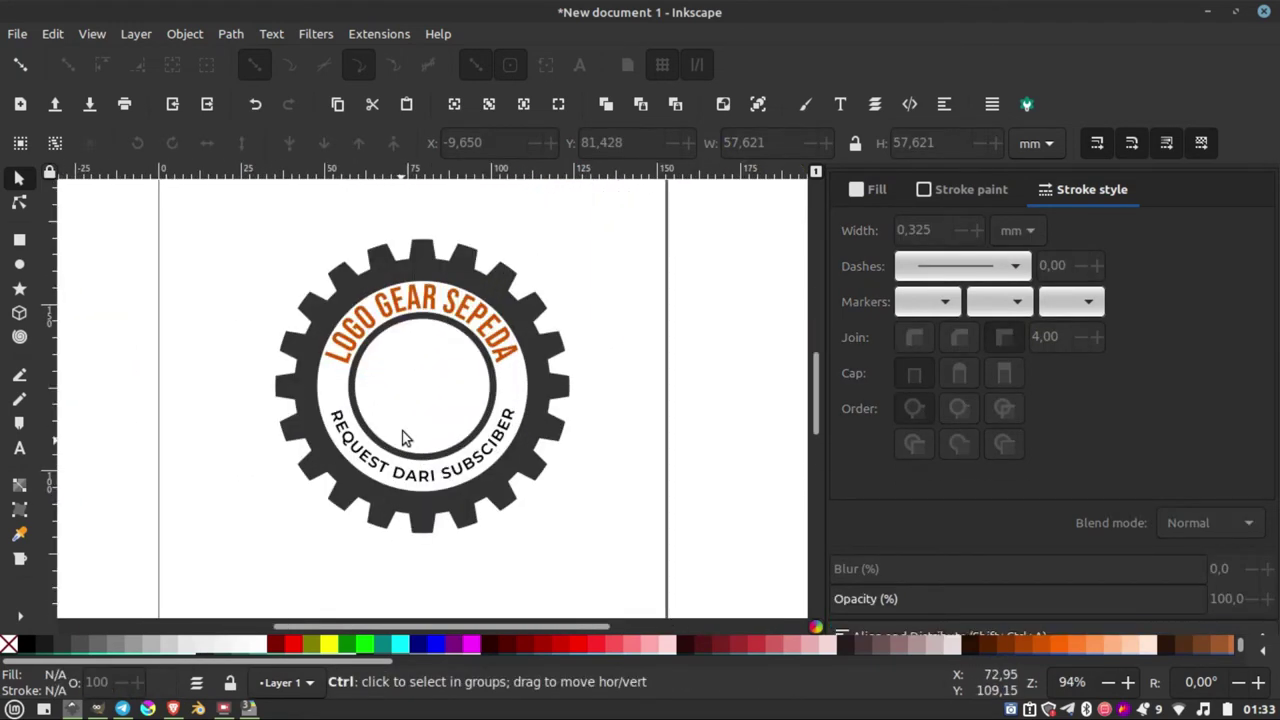
scroll(412, 359, up, 2)
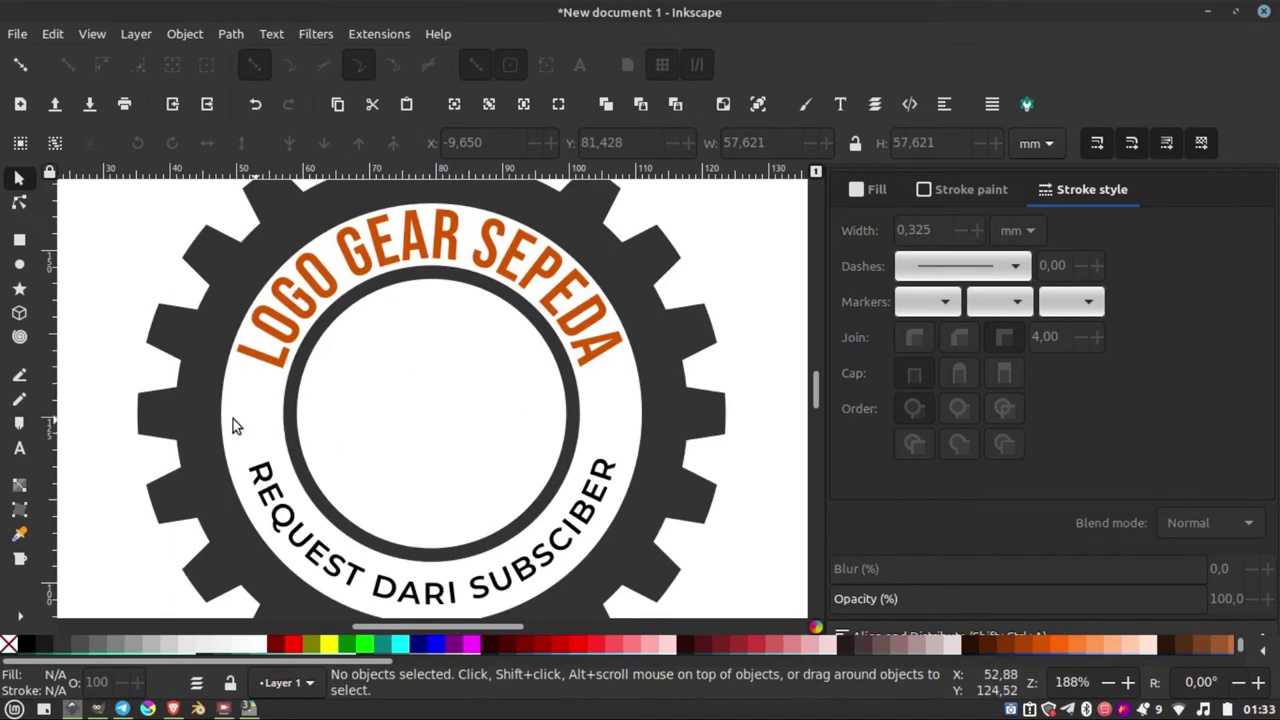
Draw a star about 6 mm wide on the ring's left side and colour it orange.
click(20, 290)
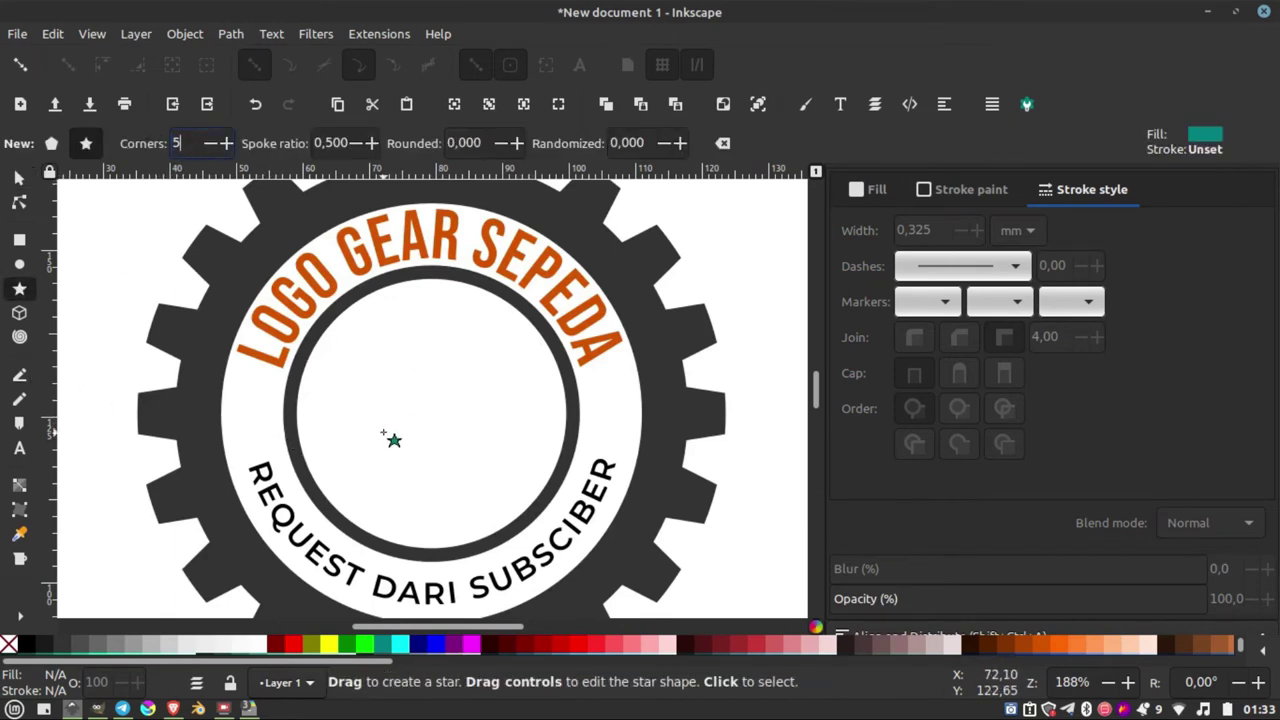
mouse_move(383, 434)
mouse_down()
mouse_move(382, 405)
mouse_move(390, 412)
mouse_move(284, 402)
mouse_up()
click(19, 178)
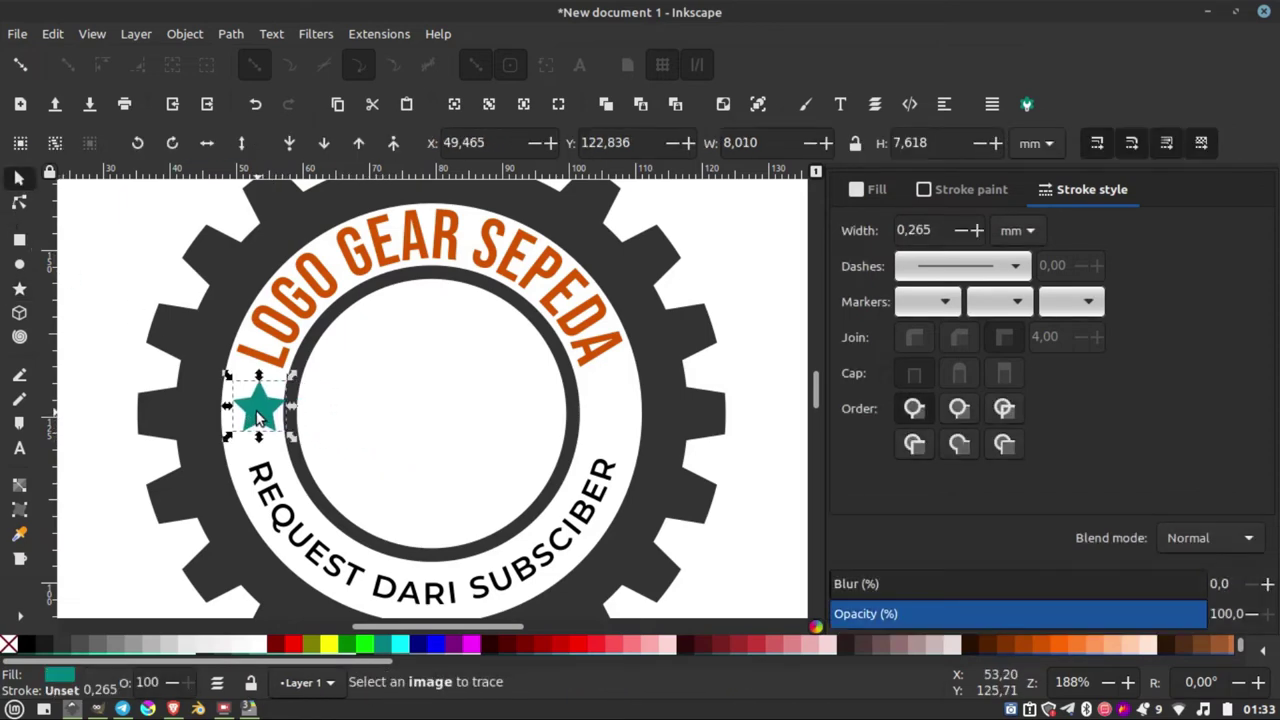
ctrl+scroll(287, 398, up, 3)
drag(328, 331, 296, 360)
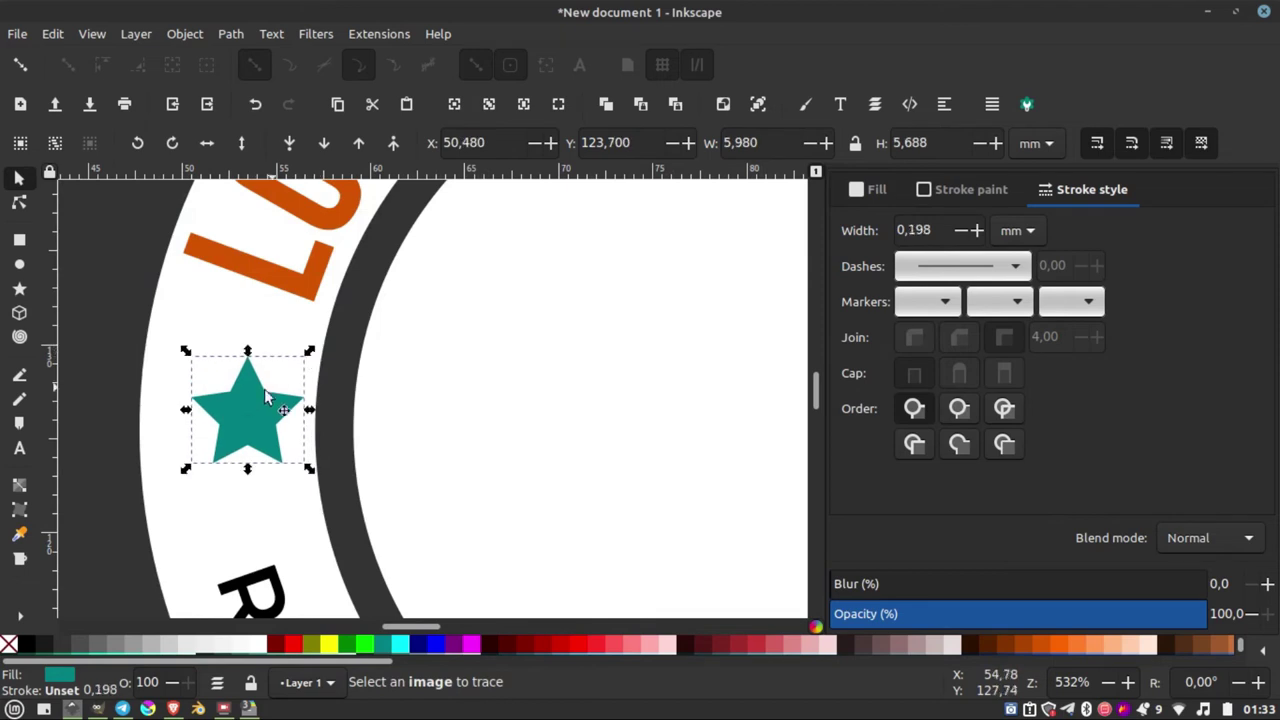
click(235, 418)
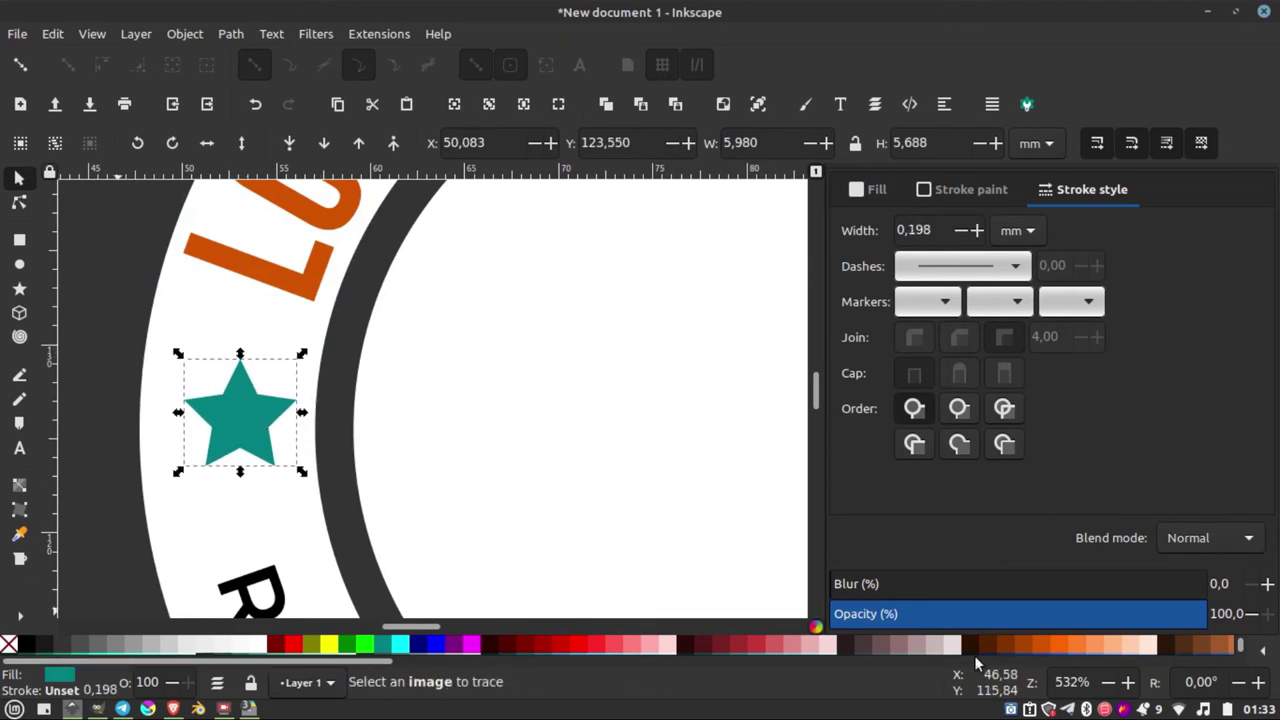
click(1040, 648)
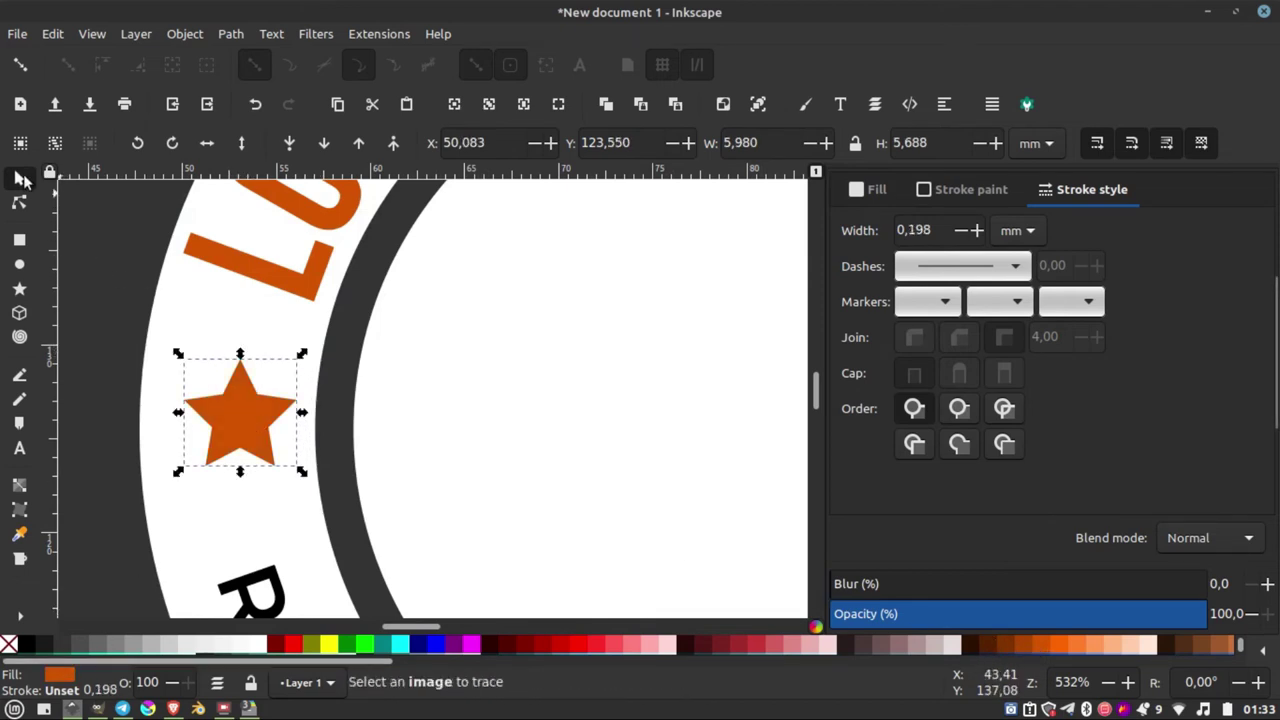
Duplicate the orange star onto the ring's right side.
scroll(226, 398, down, 2)
scroll(226, 398, down, 2)
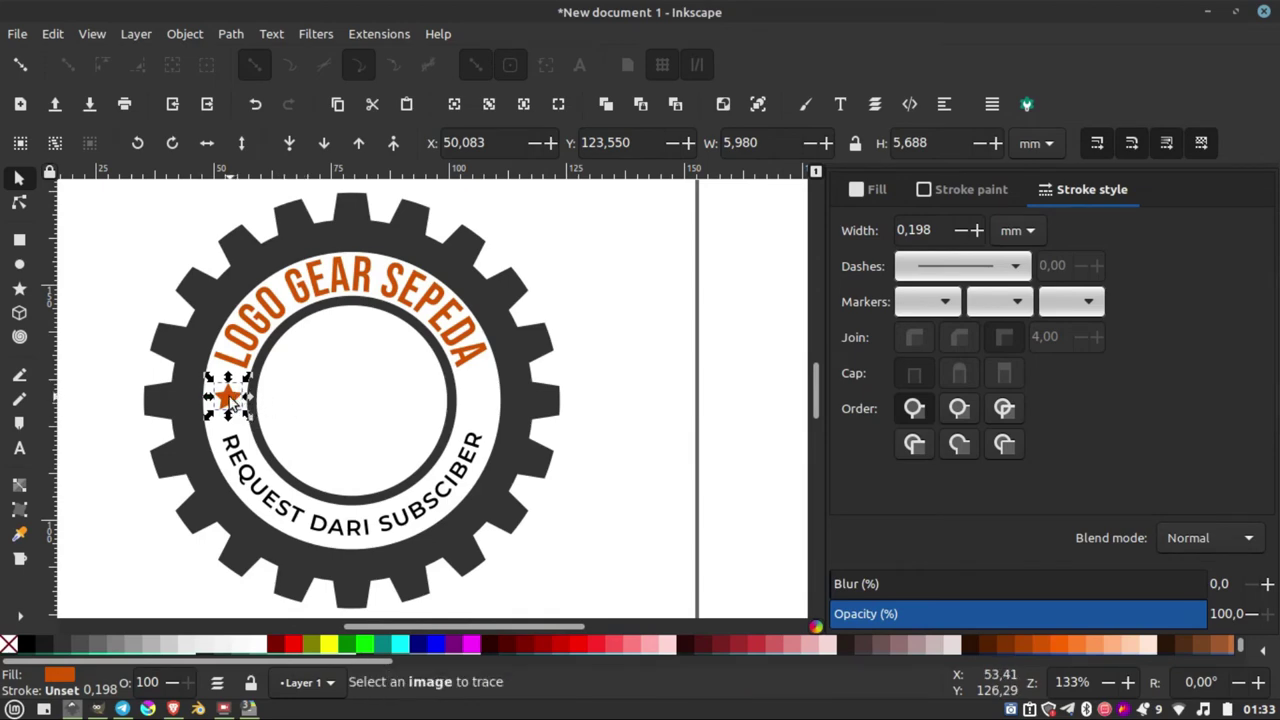
key(ctrl+d)
drag(236, 402, 484, 402)
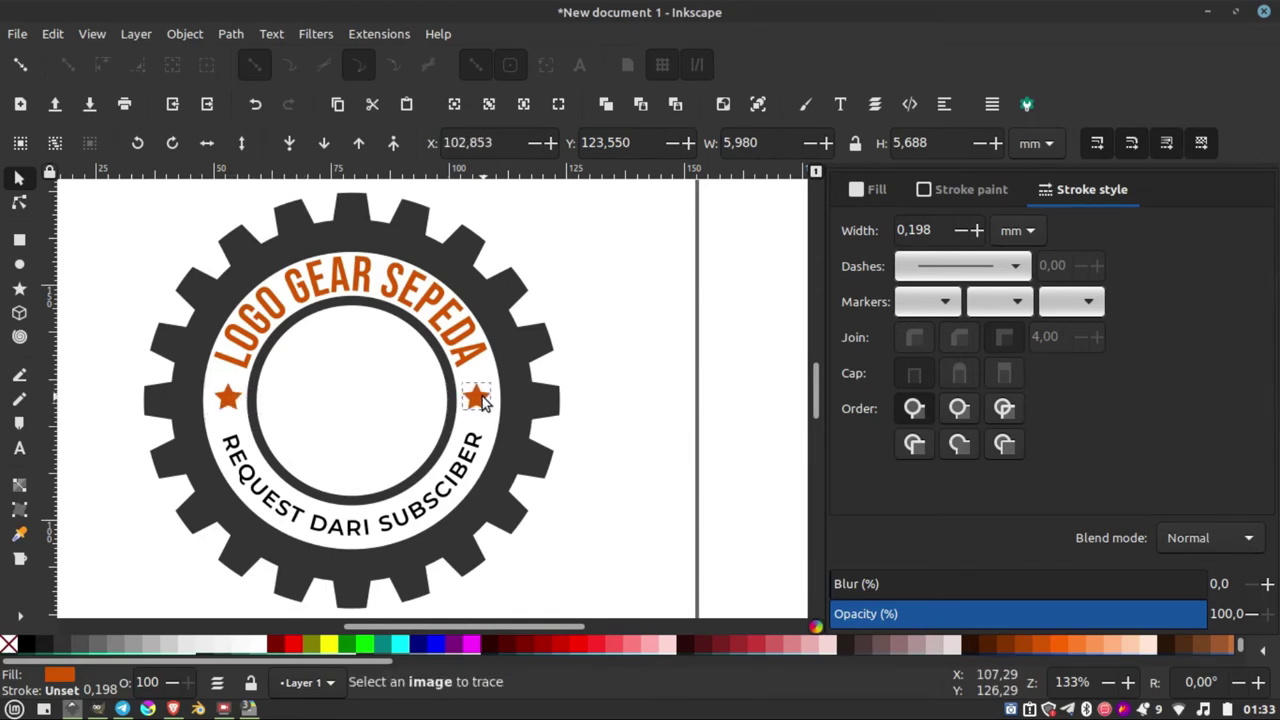
click(582, 428)
scroll(515, 445, down, 4)
scroll(505, 472, up, 2)
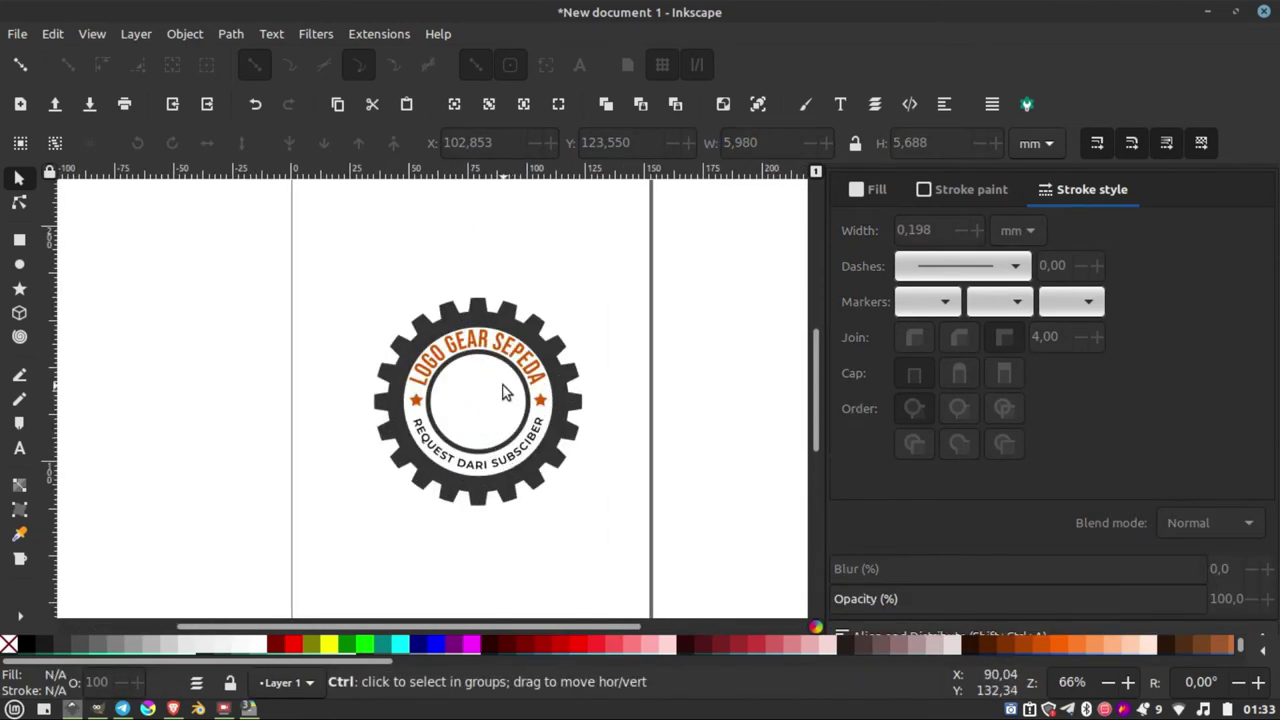
scroll(505, 393, up, 3)
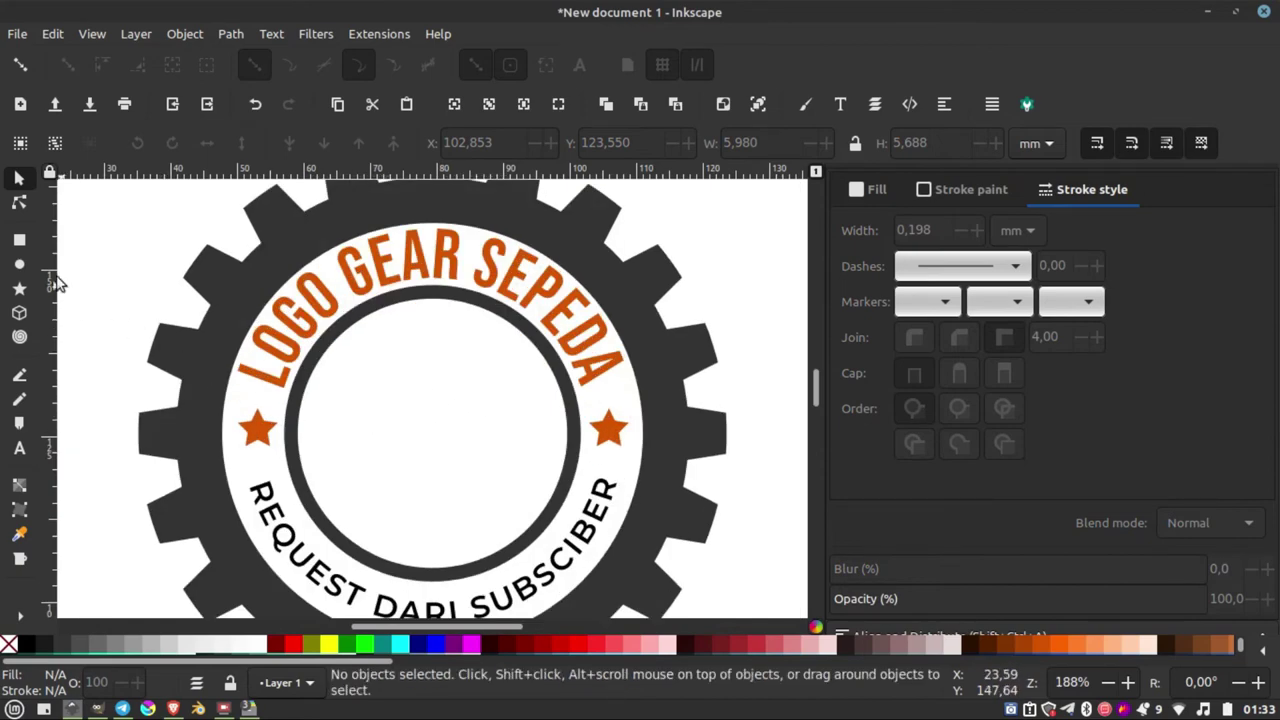
scroll(337, 413, down, 2)
scroll(350, 415, up, 1)
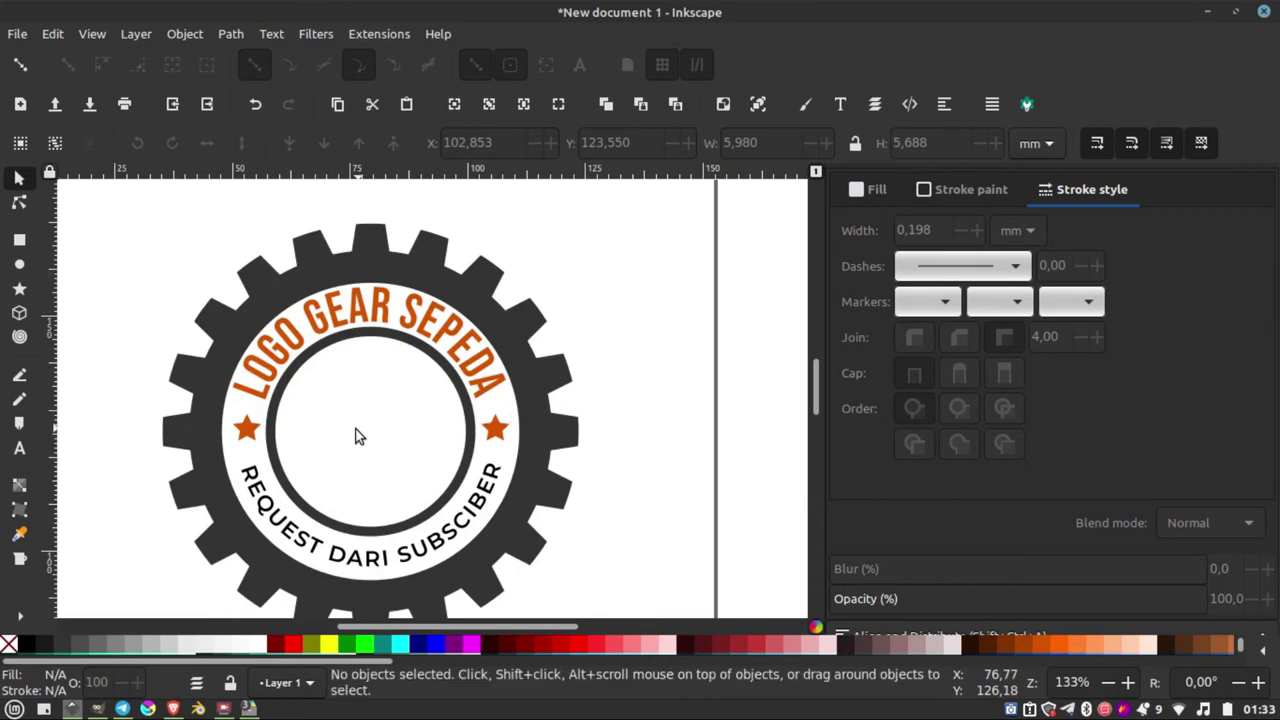
Draw a sharp-cornered rectangle centred inside the gear's inner circle.
click(19, 449)
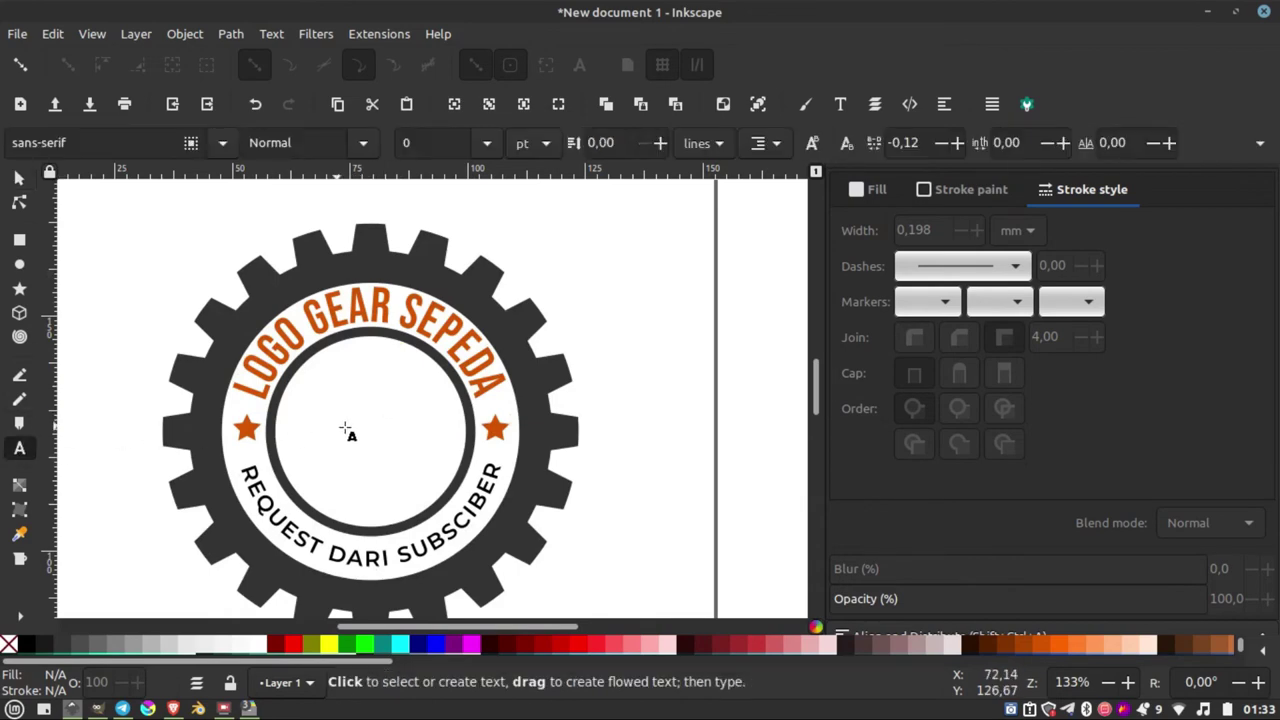
scroll(371, 444, down, 1)
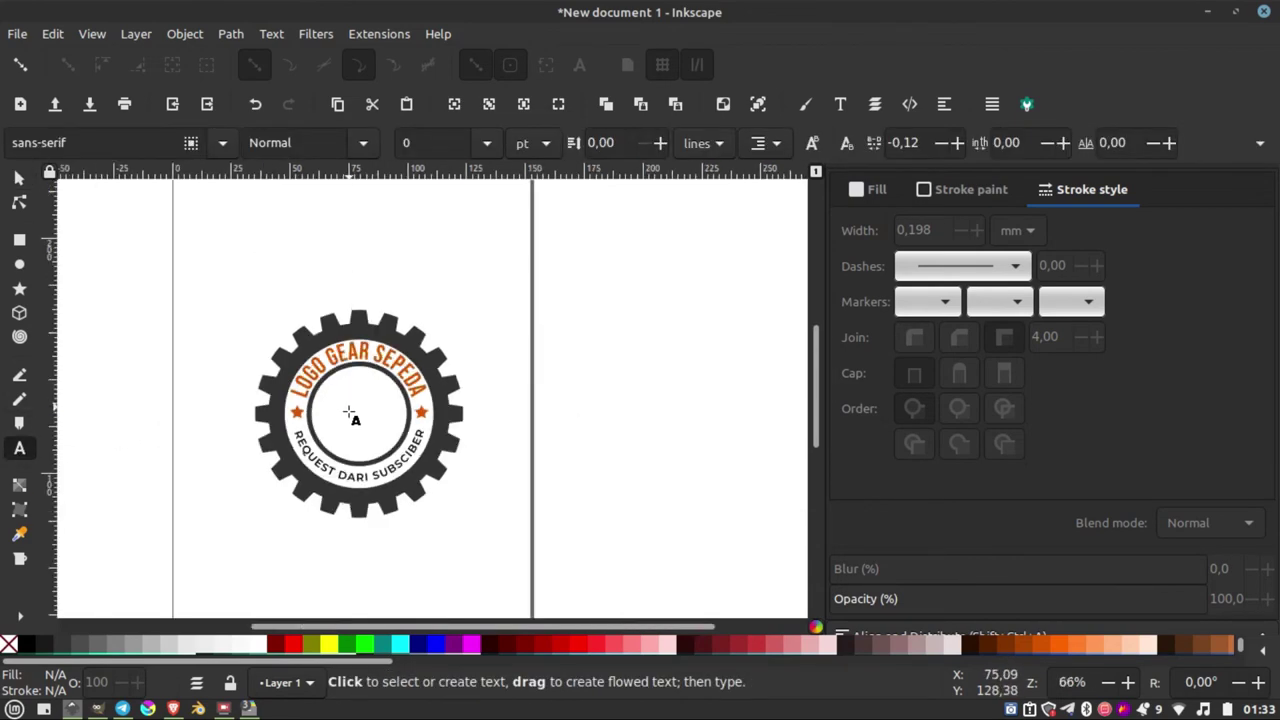
scroll(357, 420, up, 1)
click(19, 240)
scroll(362, 352, up, 2)
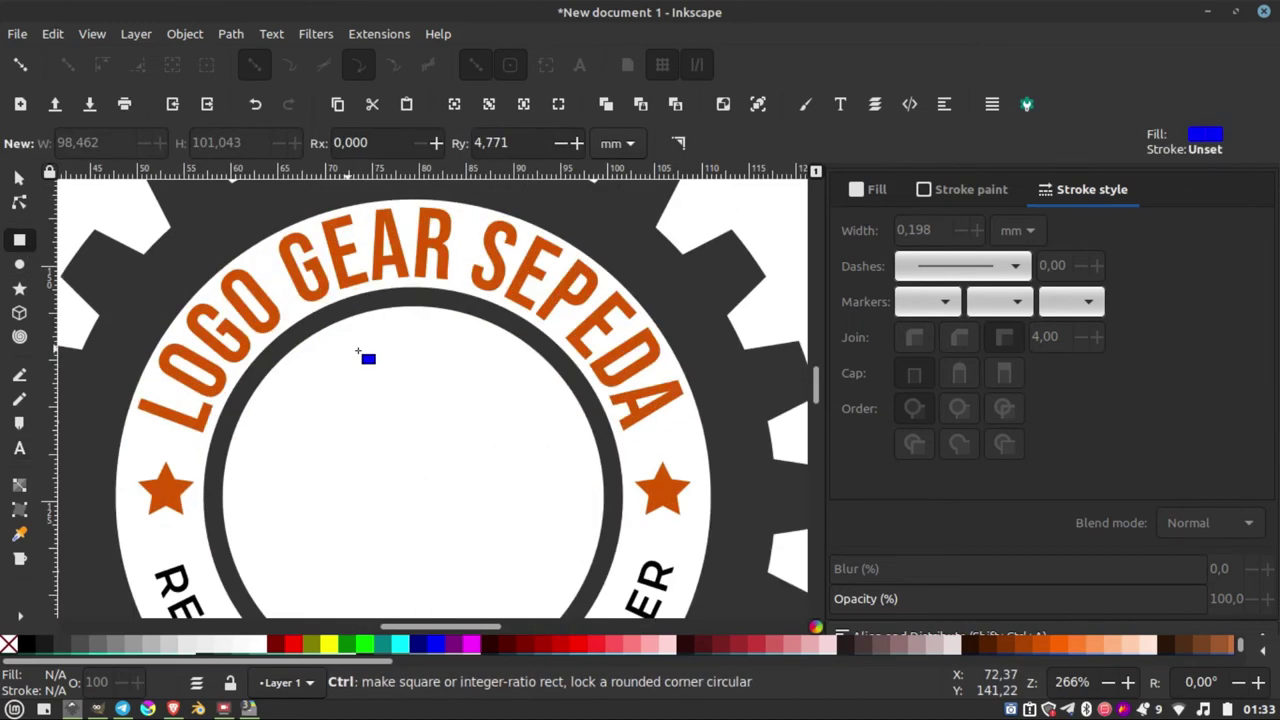
drag(360, 350, 488, 441)
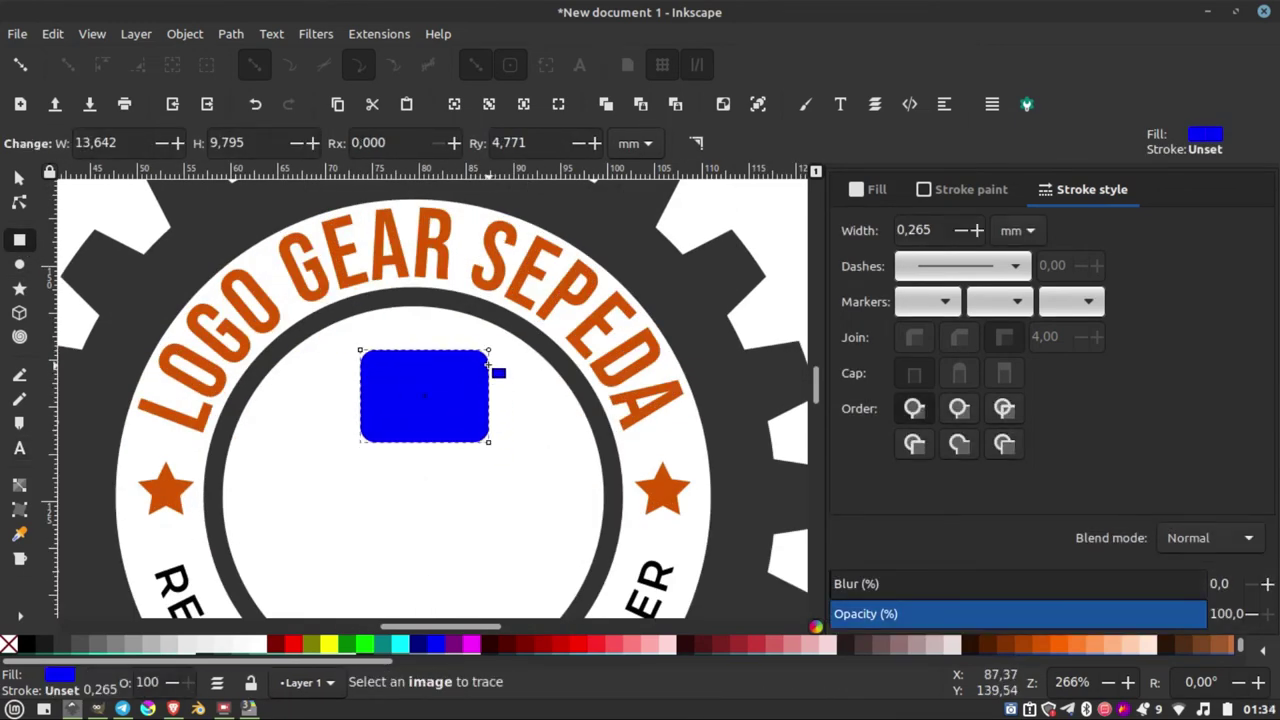
drag(490, 396, 488, 350)
click(19, 178)
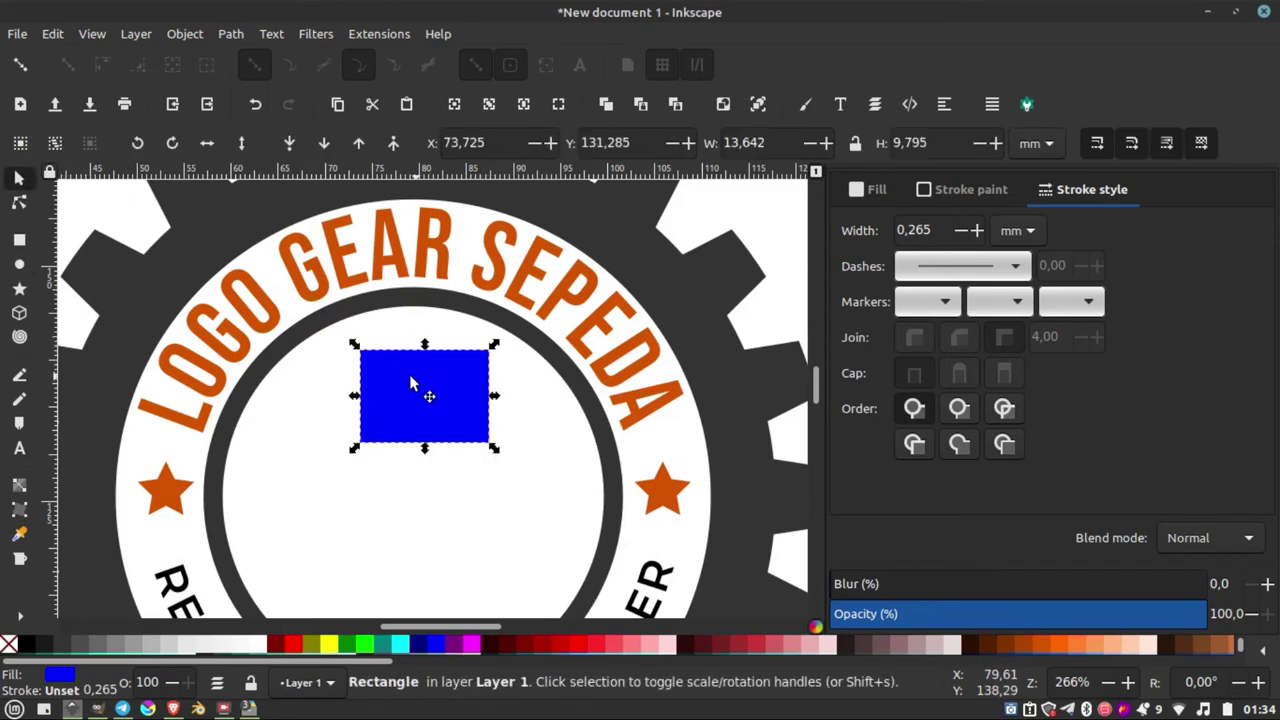
drag(423, 391, 411, 391)
Convert the rectangle to a path and bend its top edge into an arch.
click(231, 34)
click(250, 54)
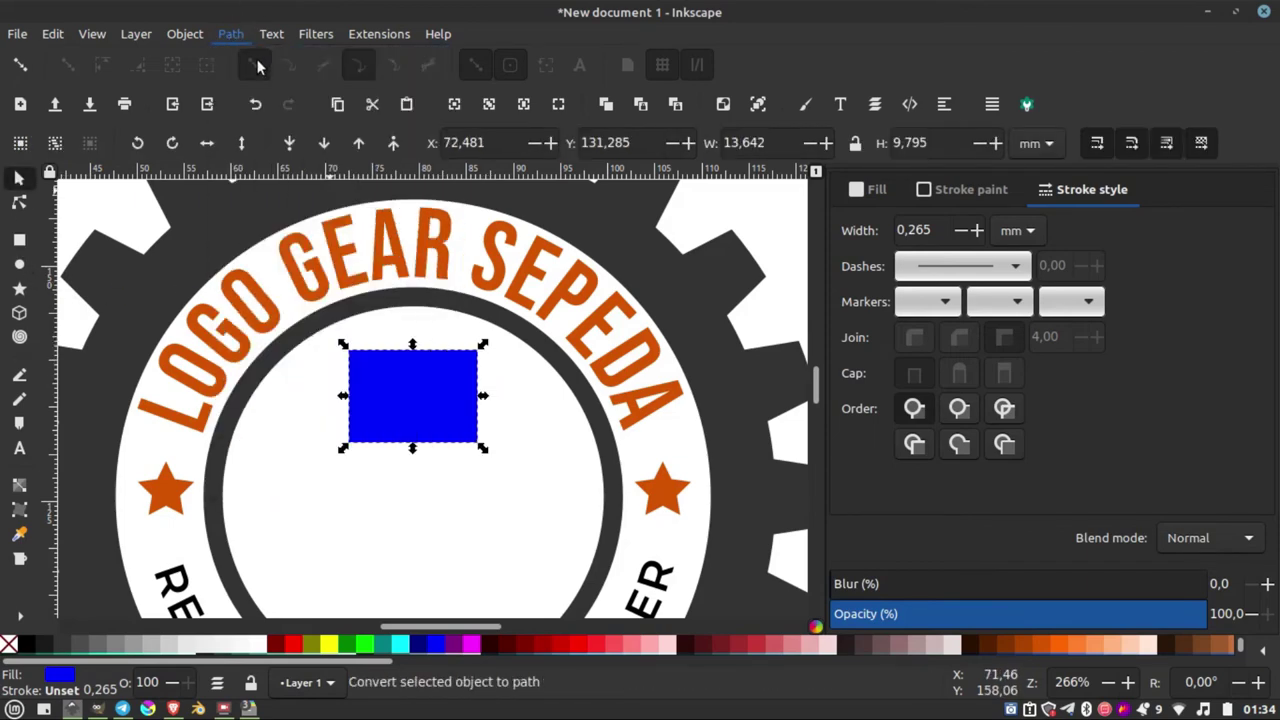
key(Escape)
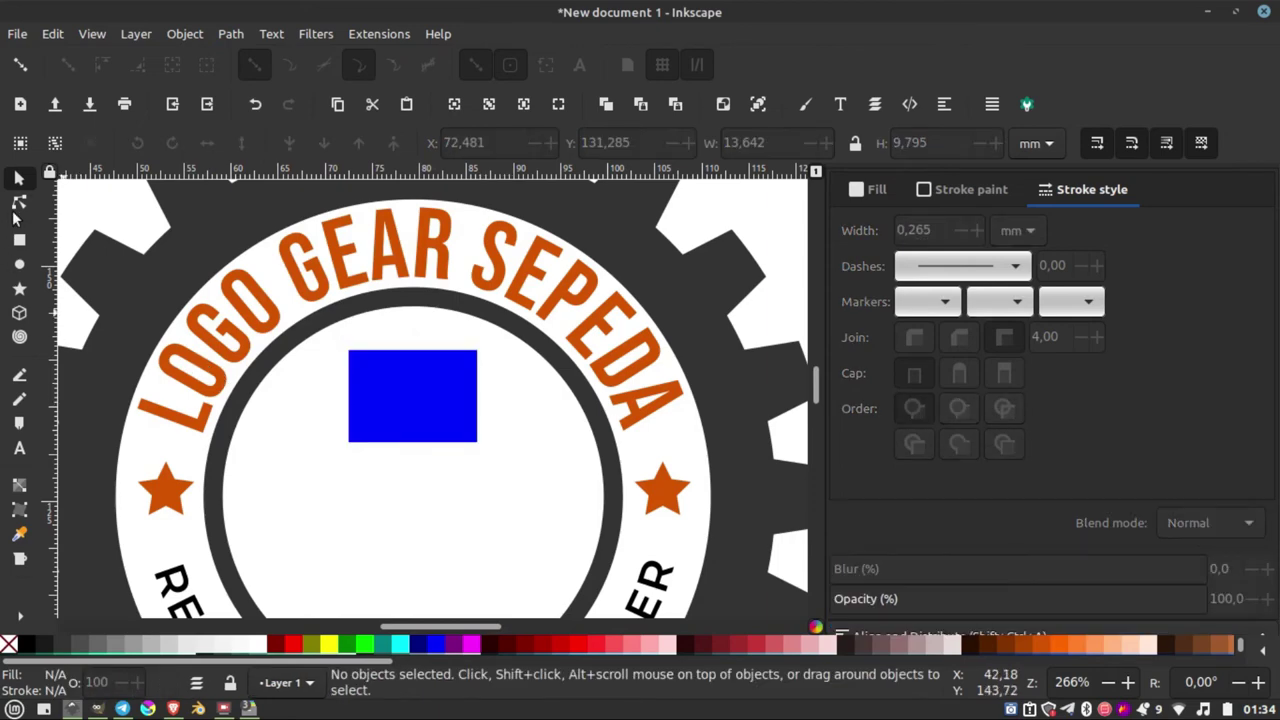
click(19, 202)
click(380, 376)
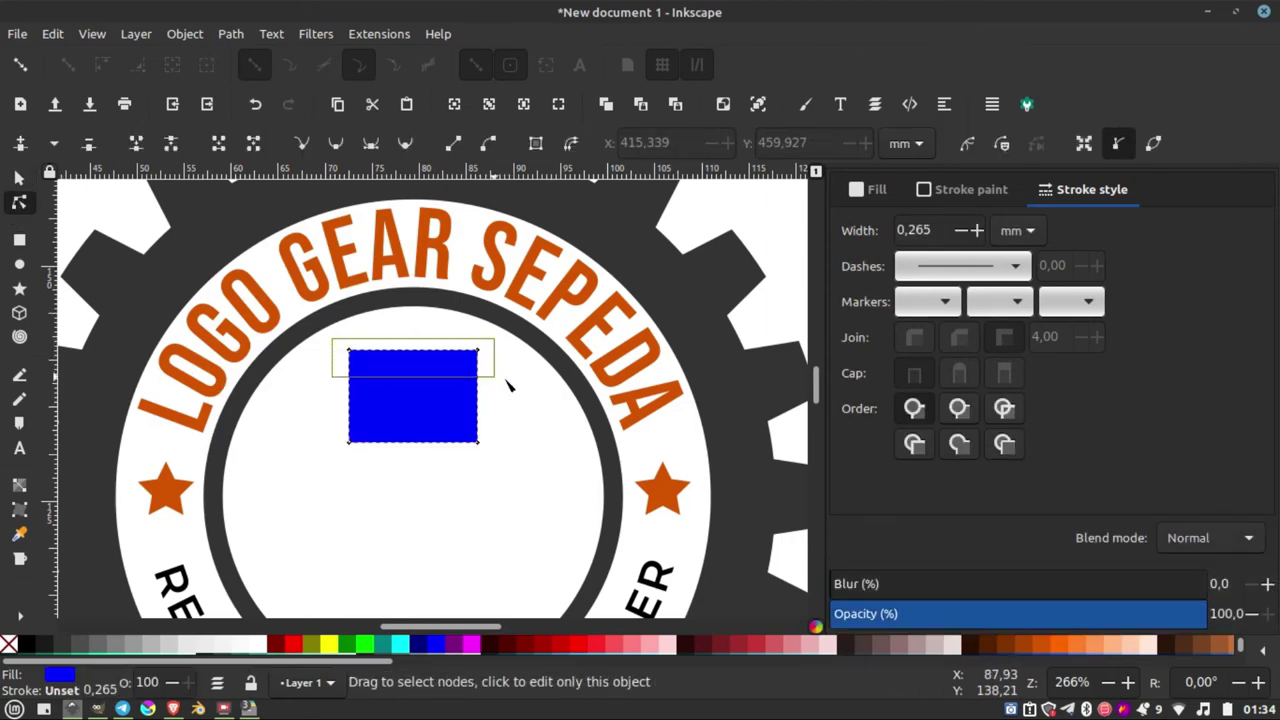
drag(334, 340, 505, 380)
scroll(424, 366, up, 1)
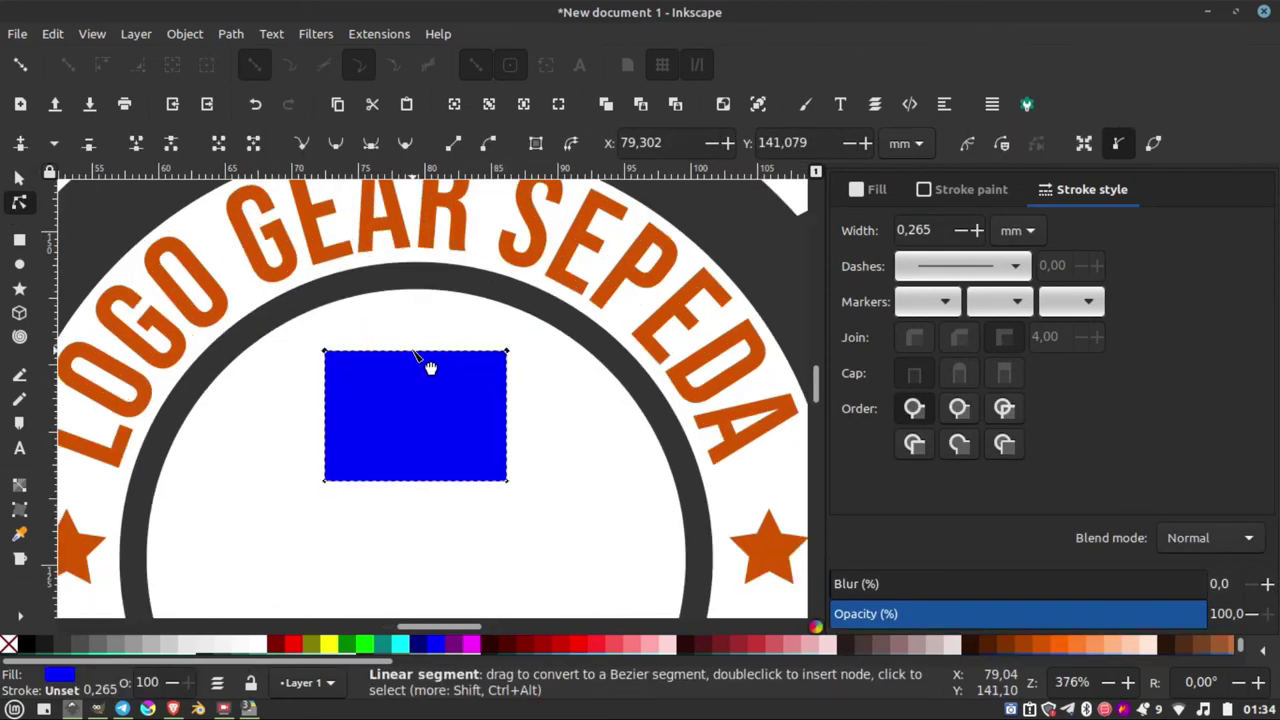
drag(413, 352, 416, 342)
click(537, 380)
scroll(457, 417, down, 2)
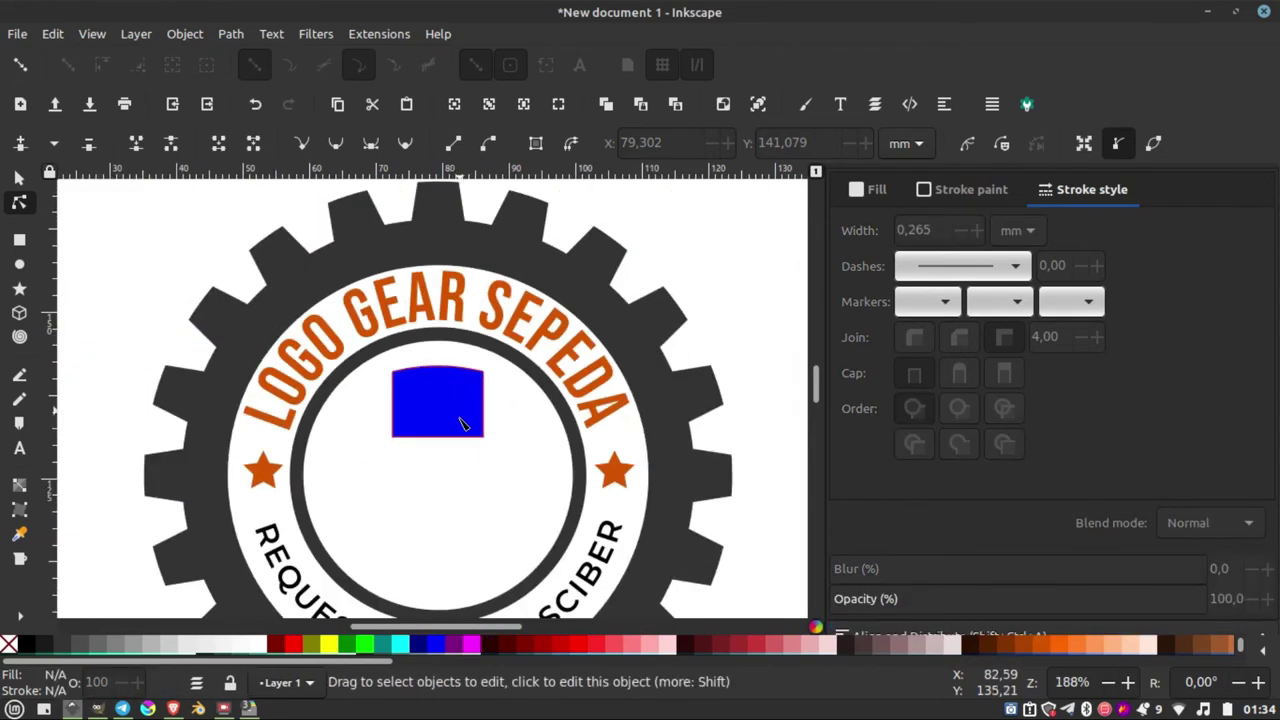
scroll(457, 430, up, 3)
Add nodes along the bottom edge and raise the middle one into a notch.
drag(660, 398, 126, 508)
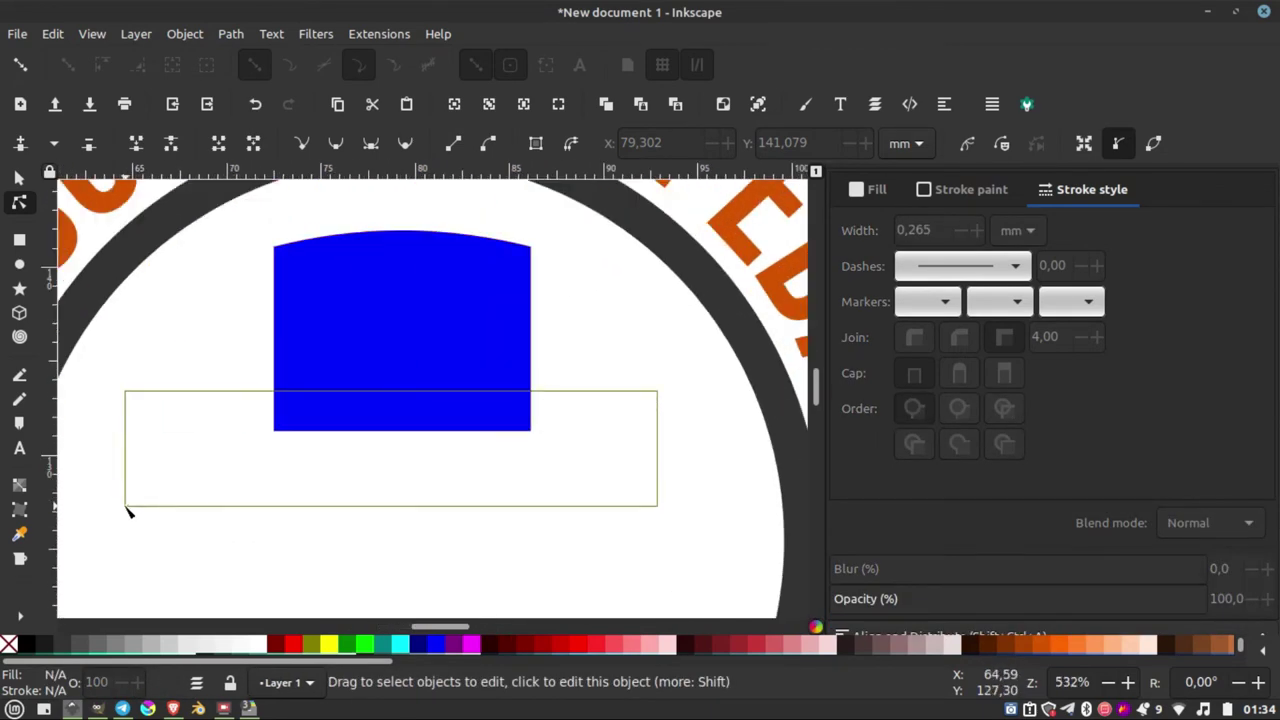
click(425, 430)
drag(562, 407, 133, 493)
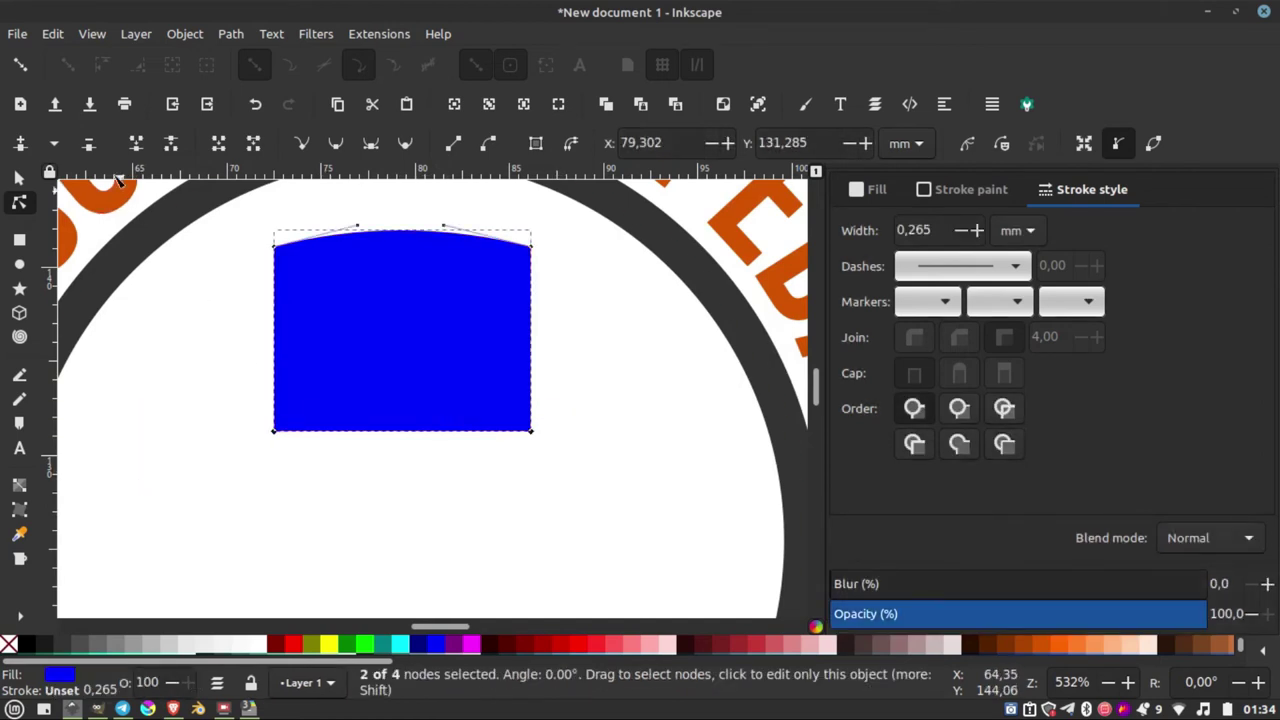
click(22, 146)
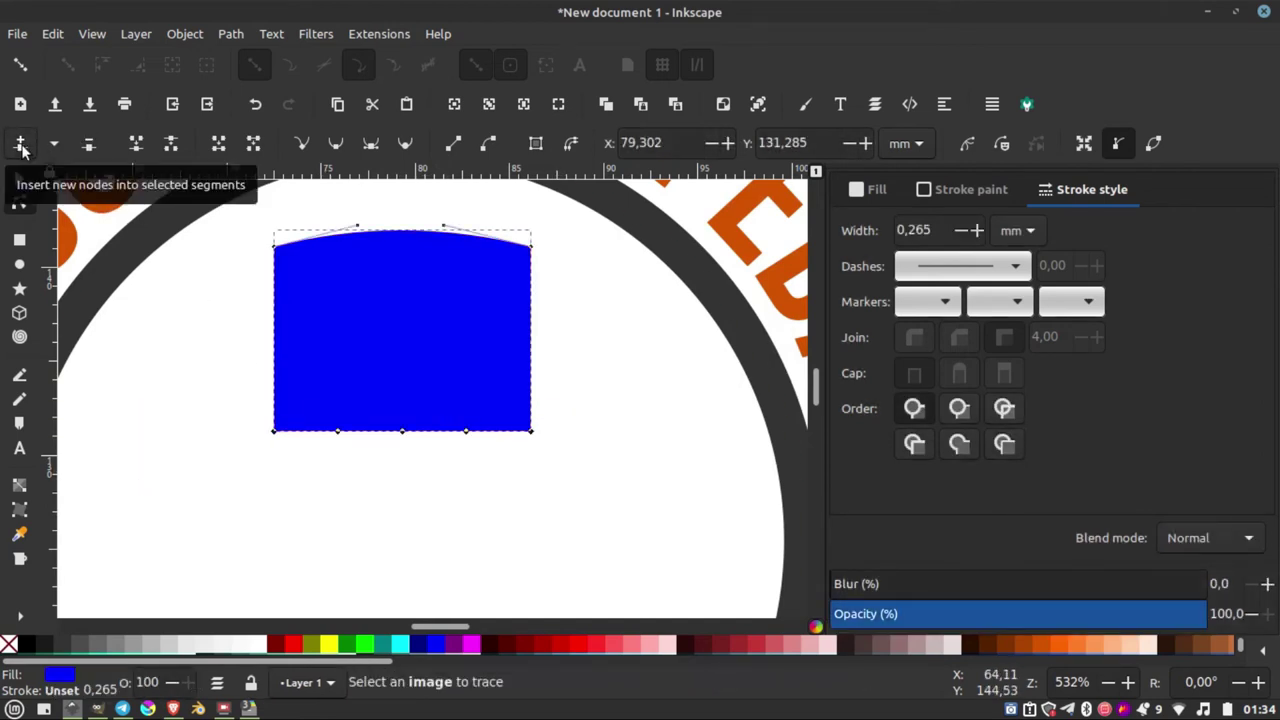
click(567, 449)
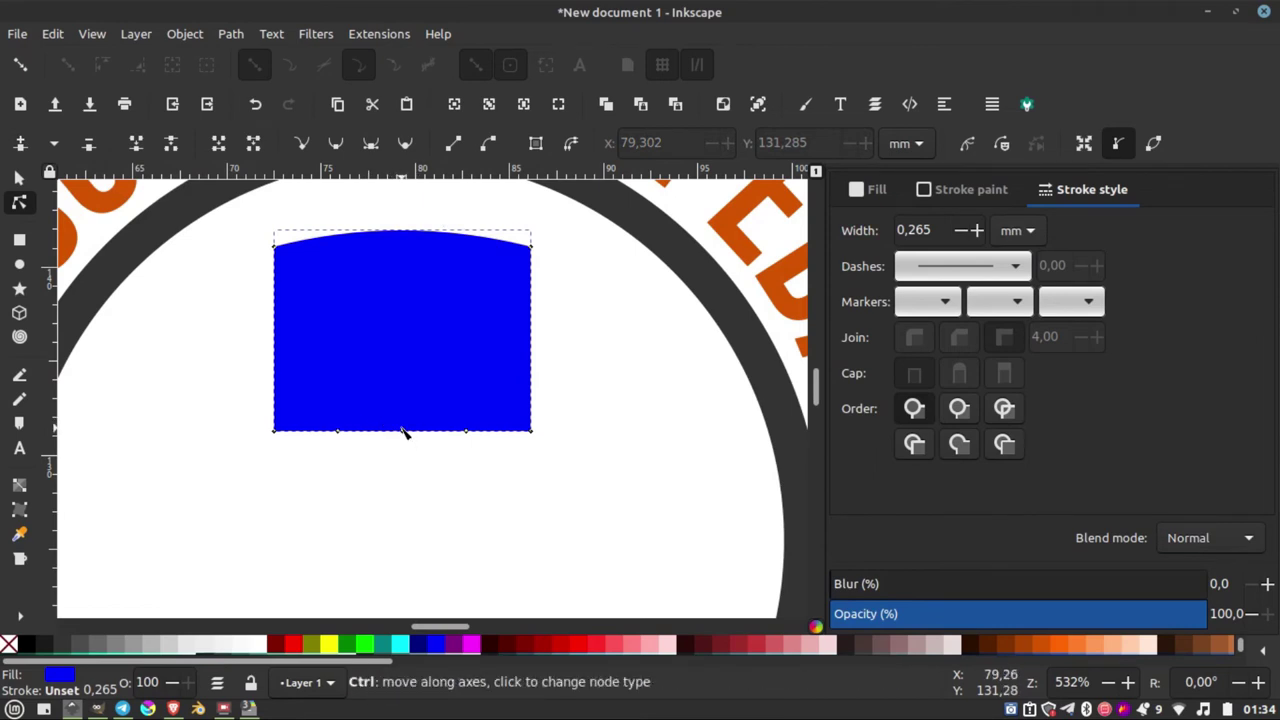
drag(403, 431, 403, 423)
scroll(403, 423, up, 1)
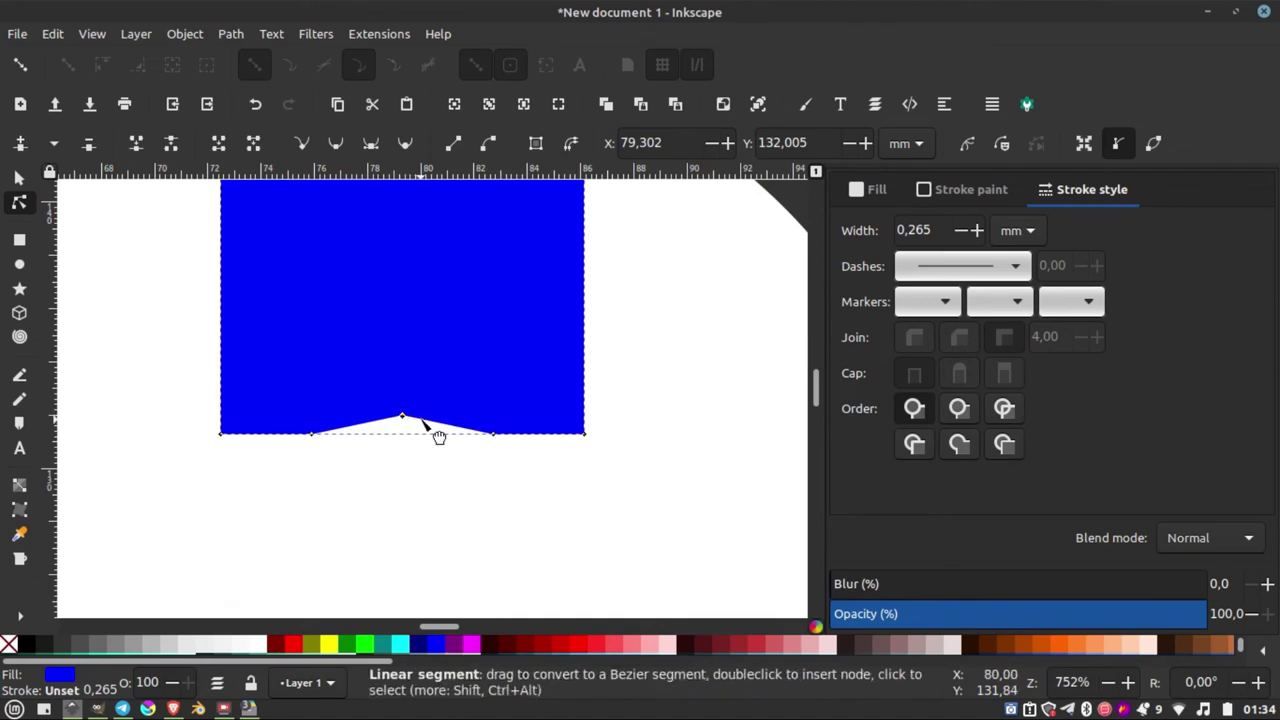
Auto-smooth the notch's top node and pull its Bézier handles outward to round the bump.
click(405, 143)
drag(442, 416, 453, 416)
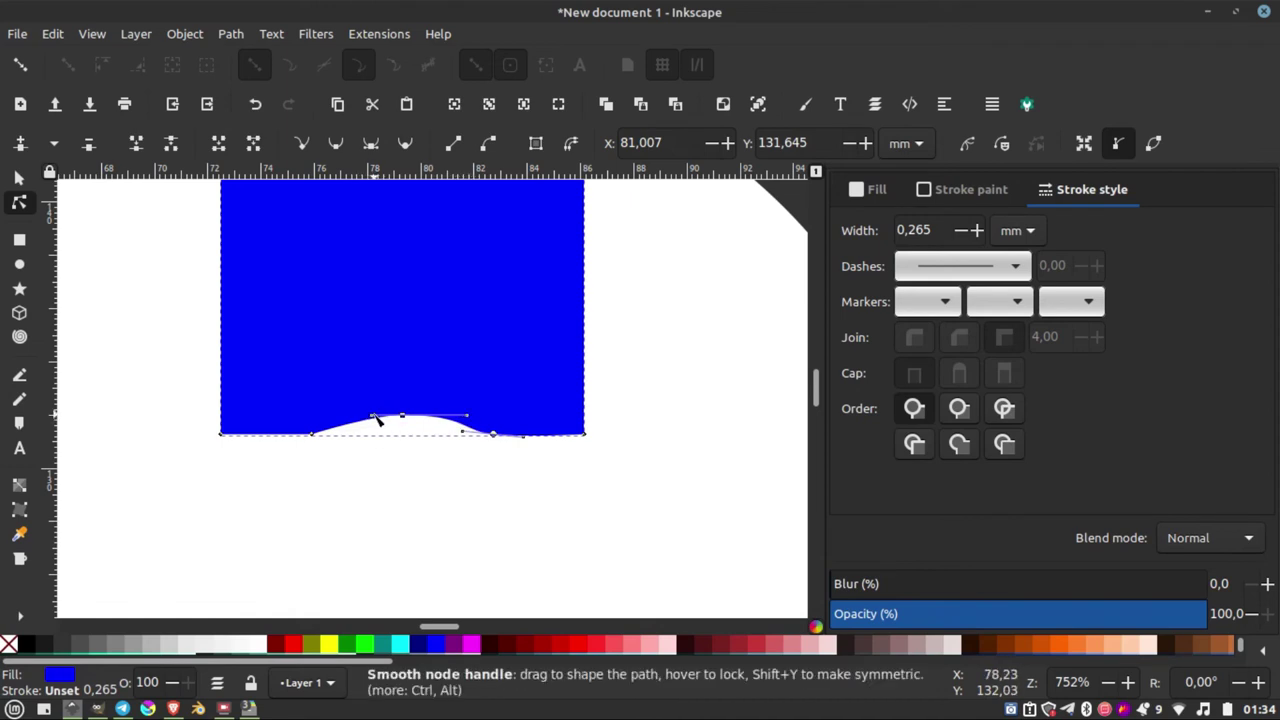
drag(370, 415, 357, 416)
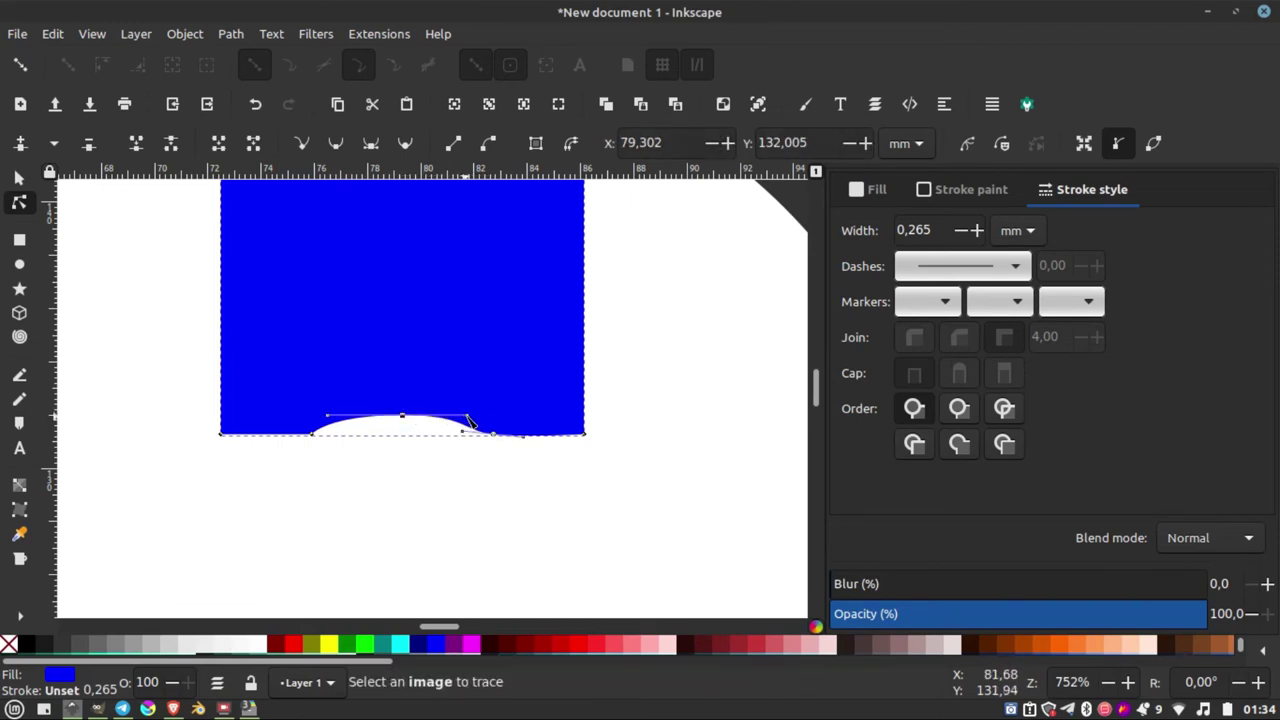
drag(468, 417, 476, 418)
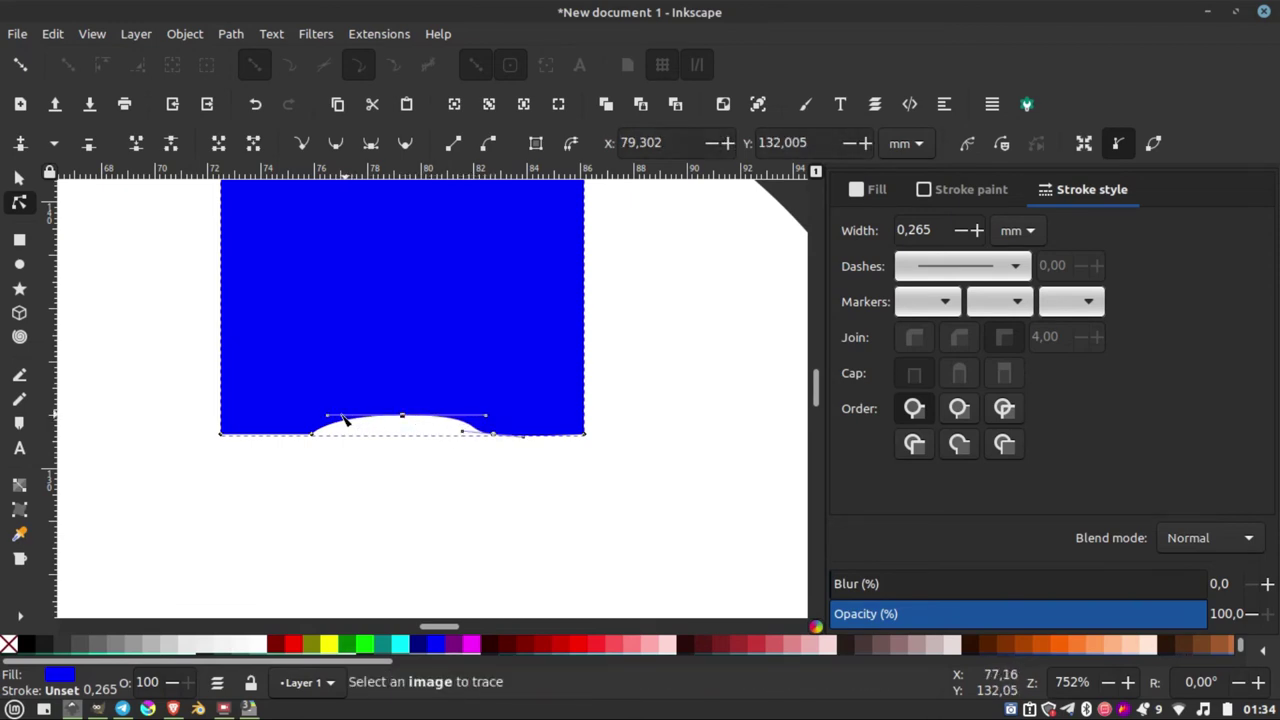
click(421, 424)
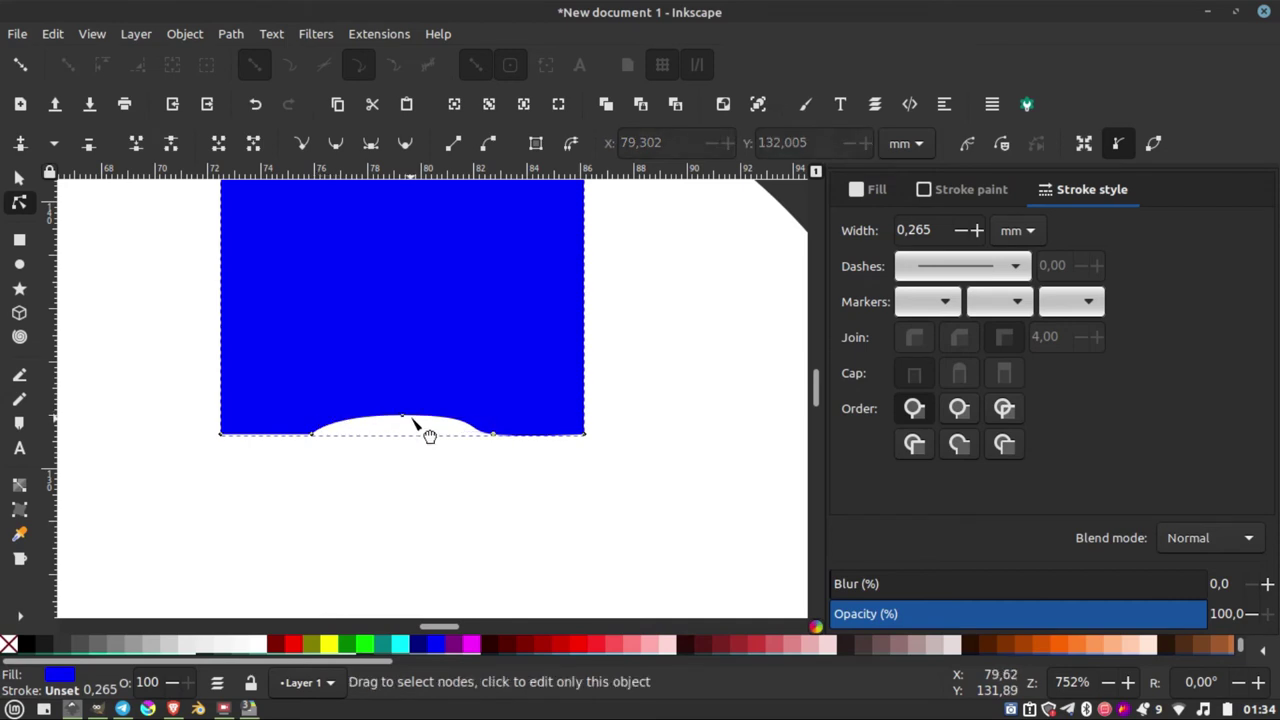
drag(331, 420, 322, 420)
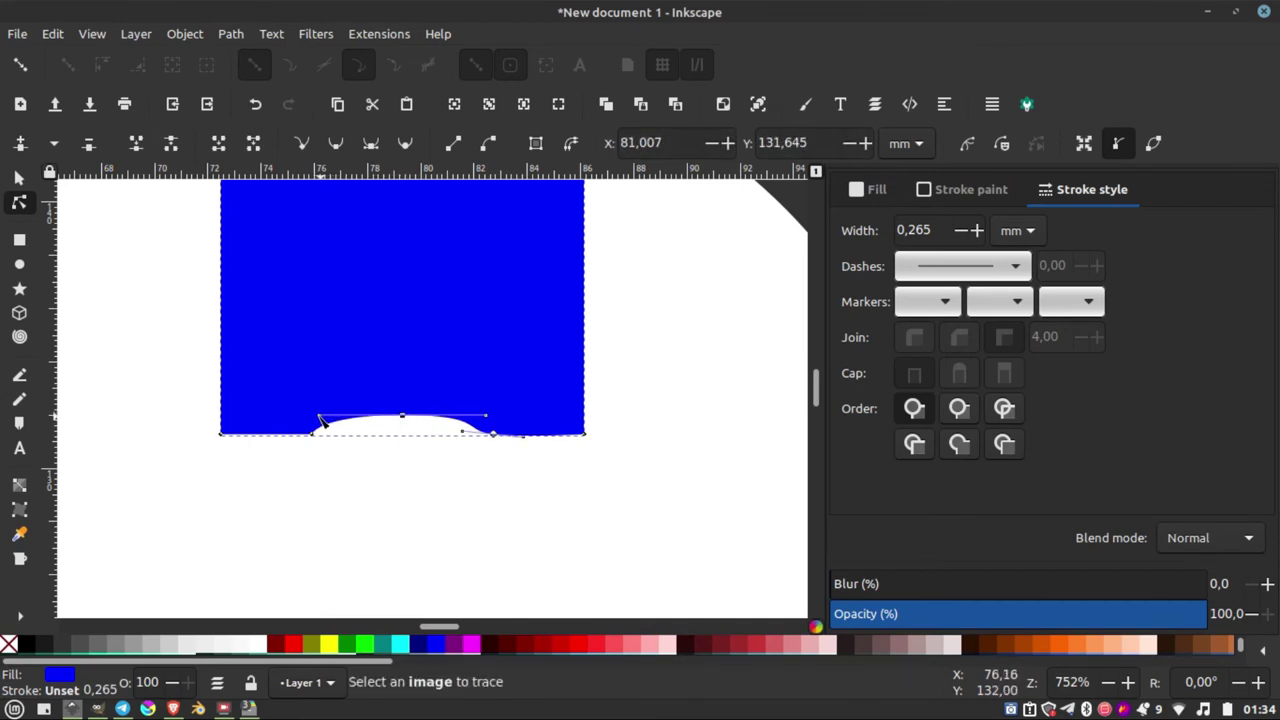
Reshape the bottom-edge node handles to flatten the bump's right side into a smooth arch.
ctrl+scroll(449, 443, up, 2)
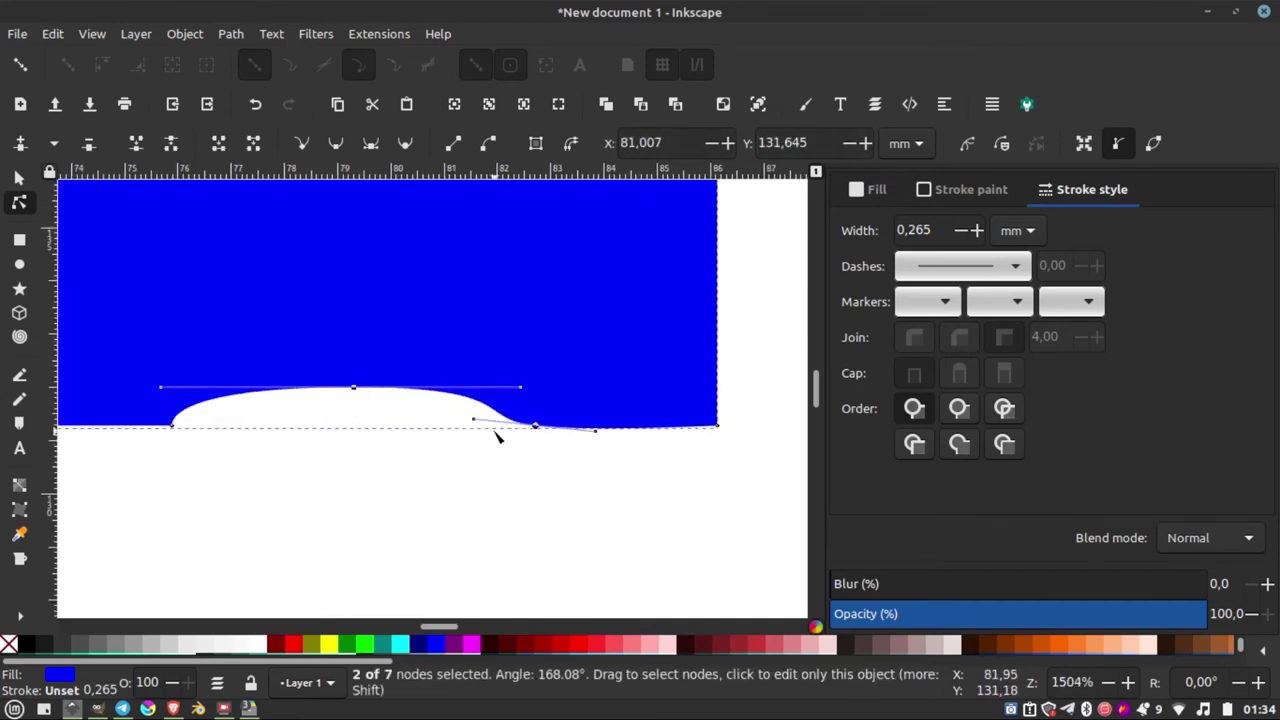
shift+click(536, 431)
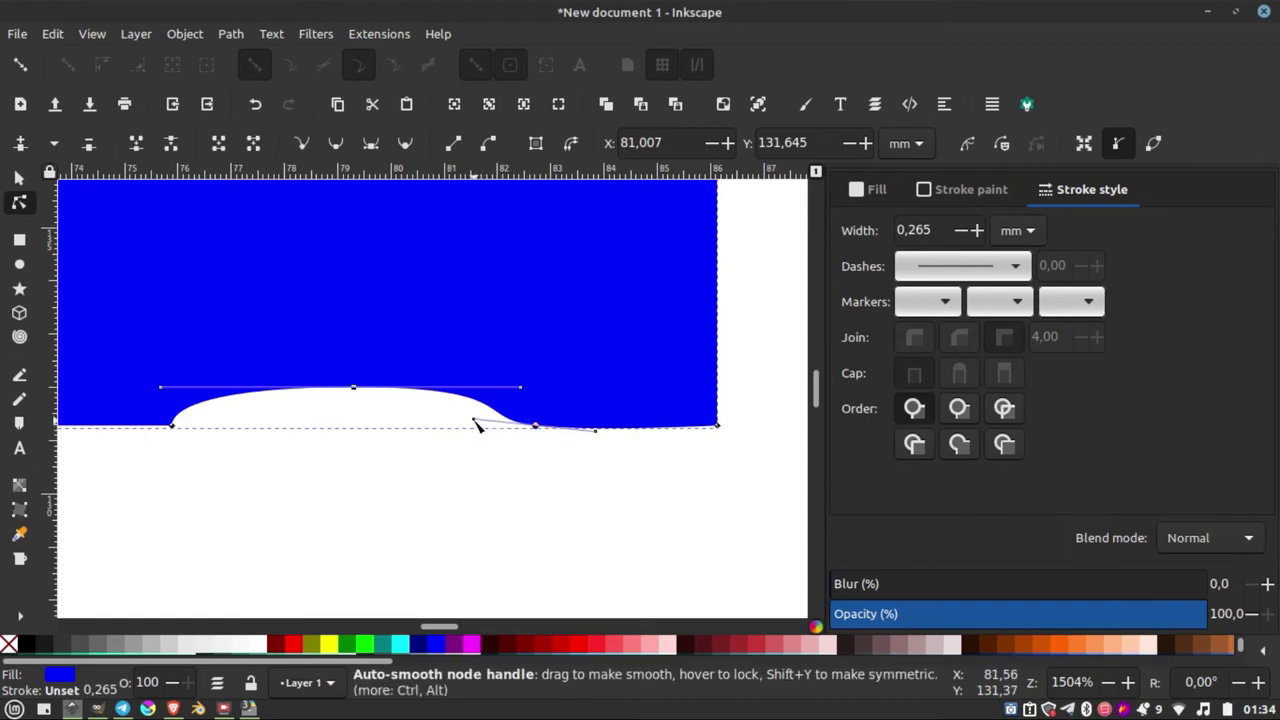
drag(477, 424, 539, 432)
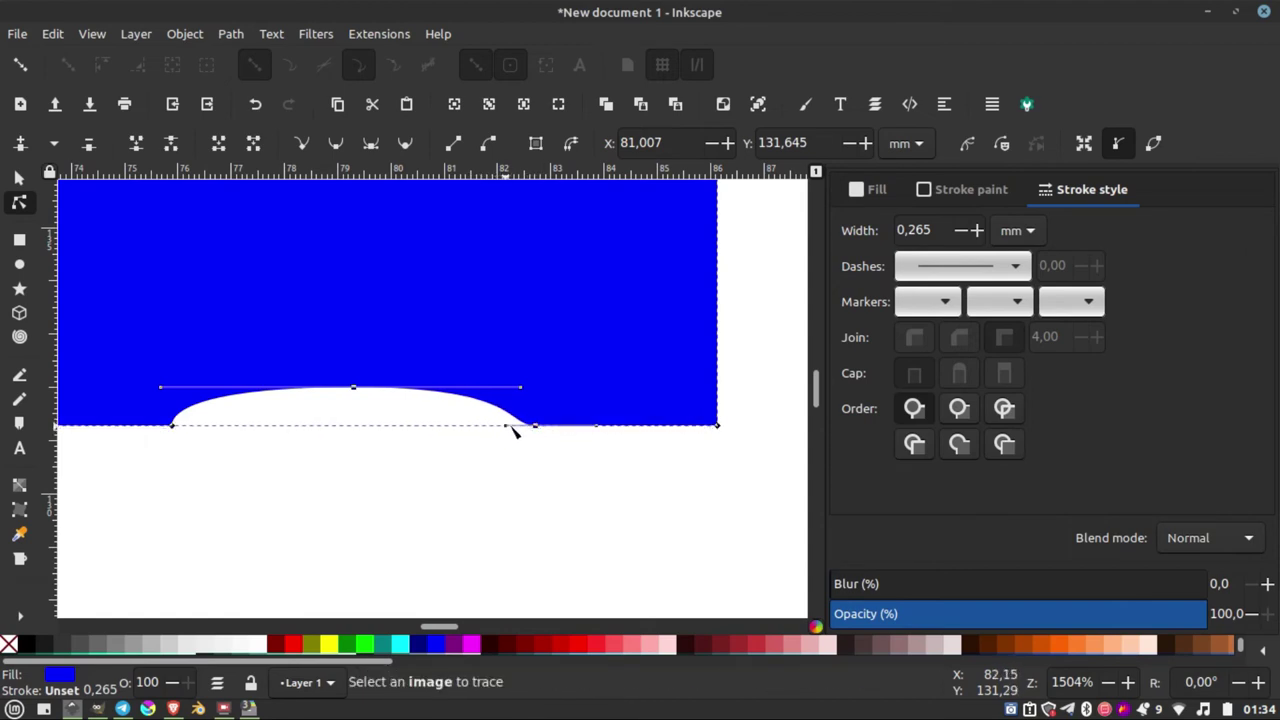
drag(539, 432, 597, 429)
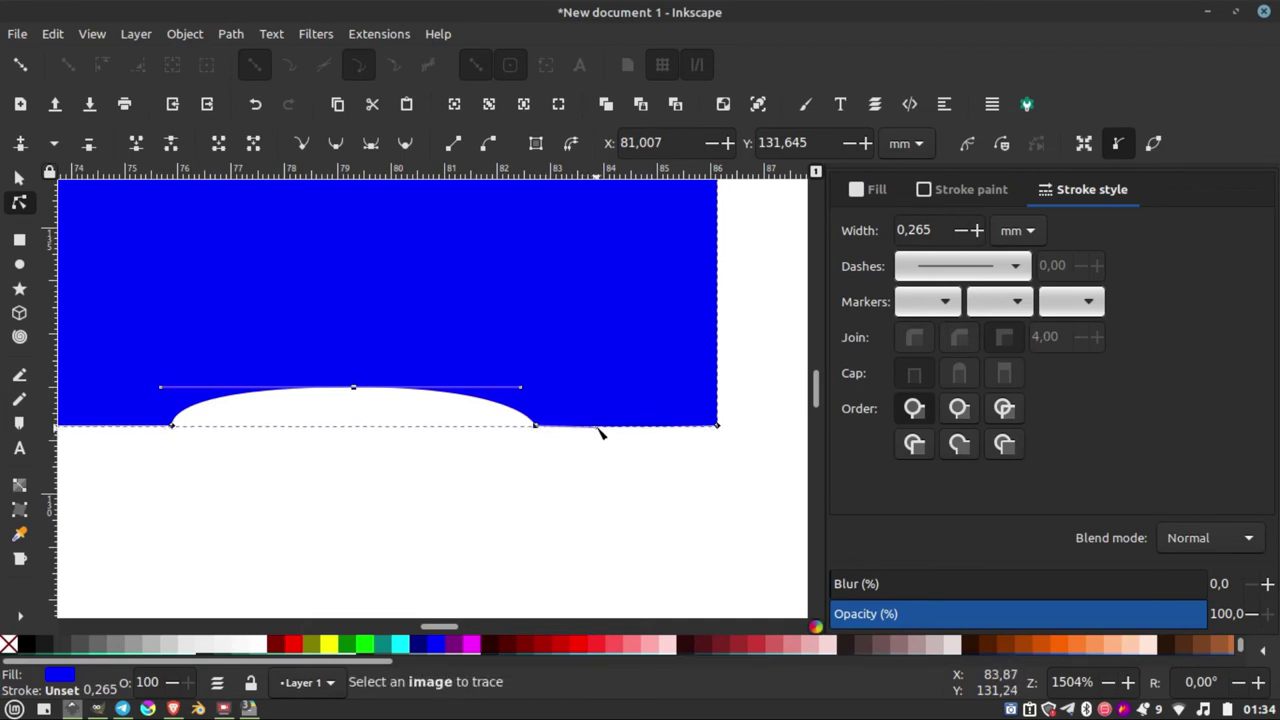
scroll(600, 438, down, 4)
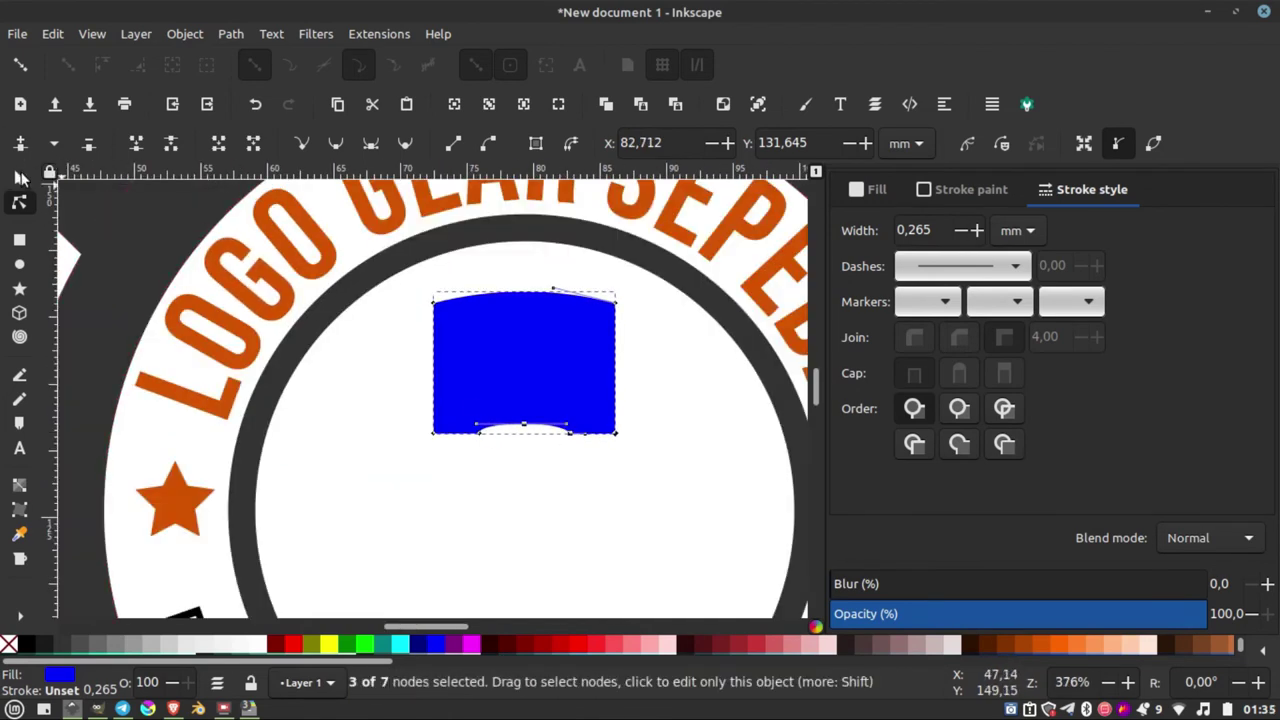
click(20, 177)
Fill the blue piston shape with 80% dark gray.
scroll(466, 434, down, 3)
click(466, 429)
scroll(455, 456, up, 3)
click(455, 456)
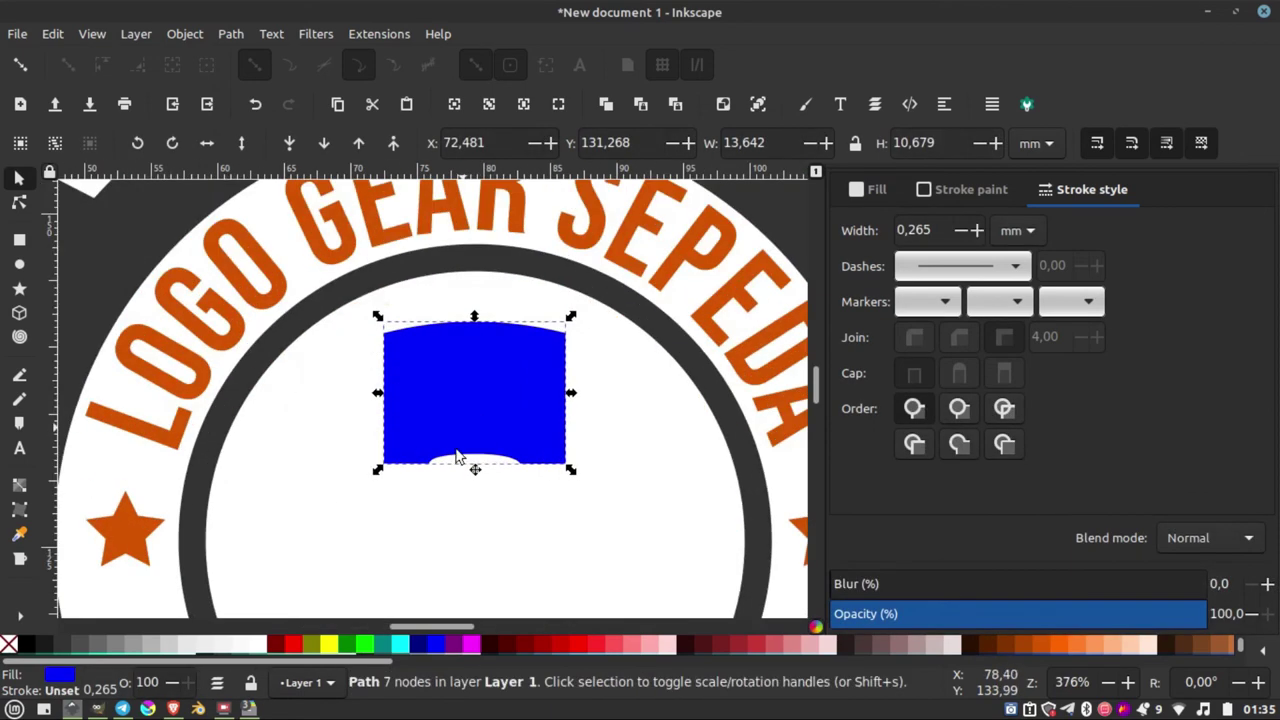
click(60, 646)
key(Escape)
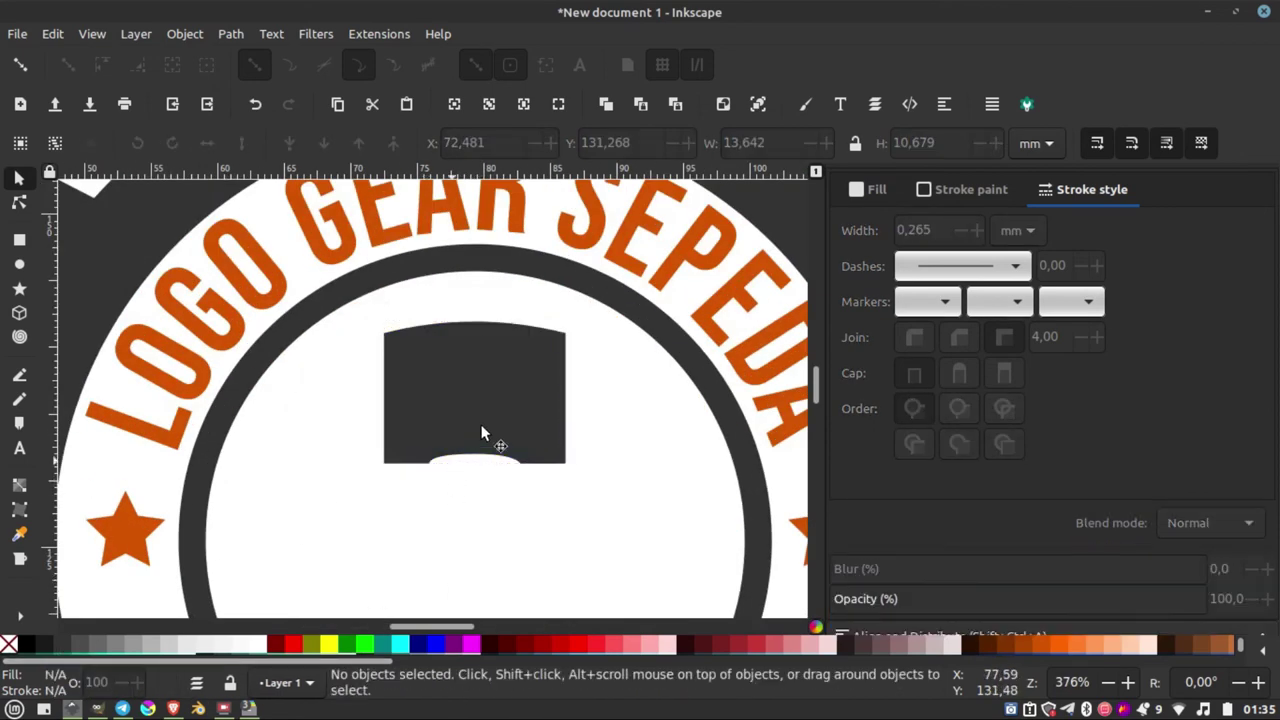
Draw a thin horizontal bar across the upper piston and leave a copy slightly below it.
scroll(465, 345, up, 2)
key(r)
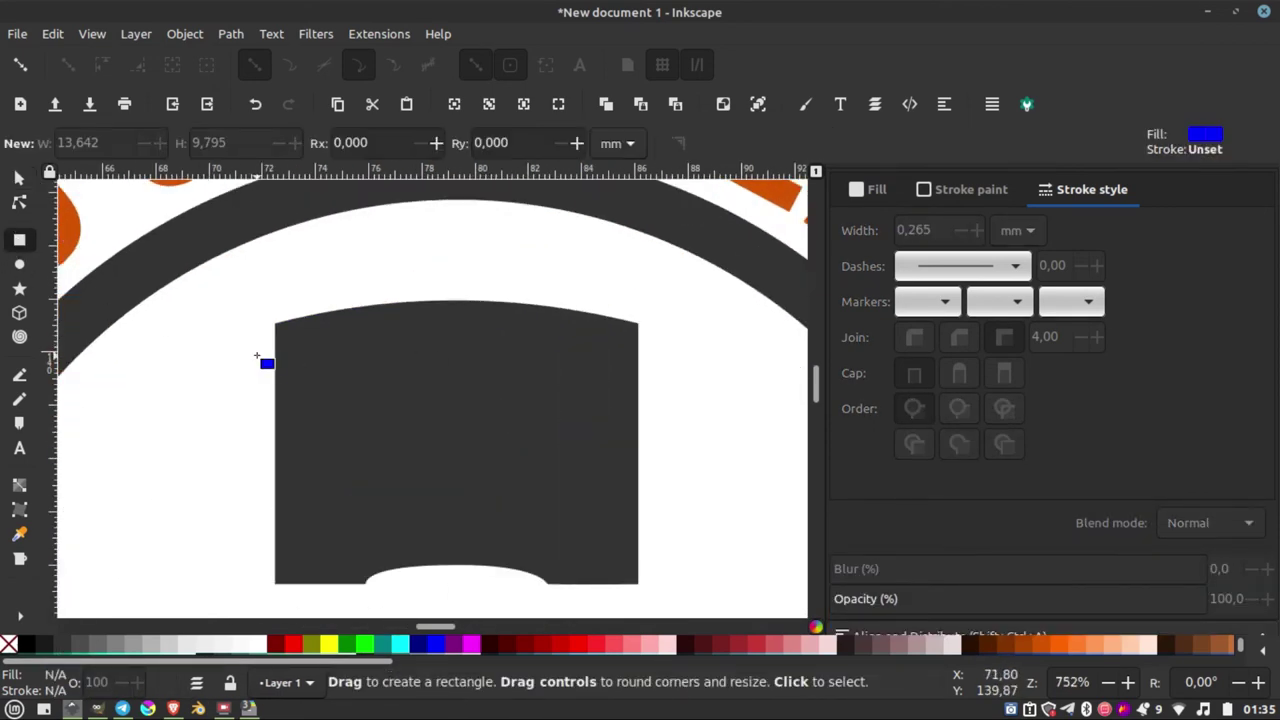
mouse_move(257, 357)
mouse_down()
mouse_move(617, 428)
mouse_move(694, 389)
mouse_move(672, 371)
mouse_up()
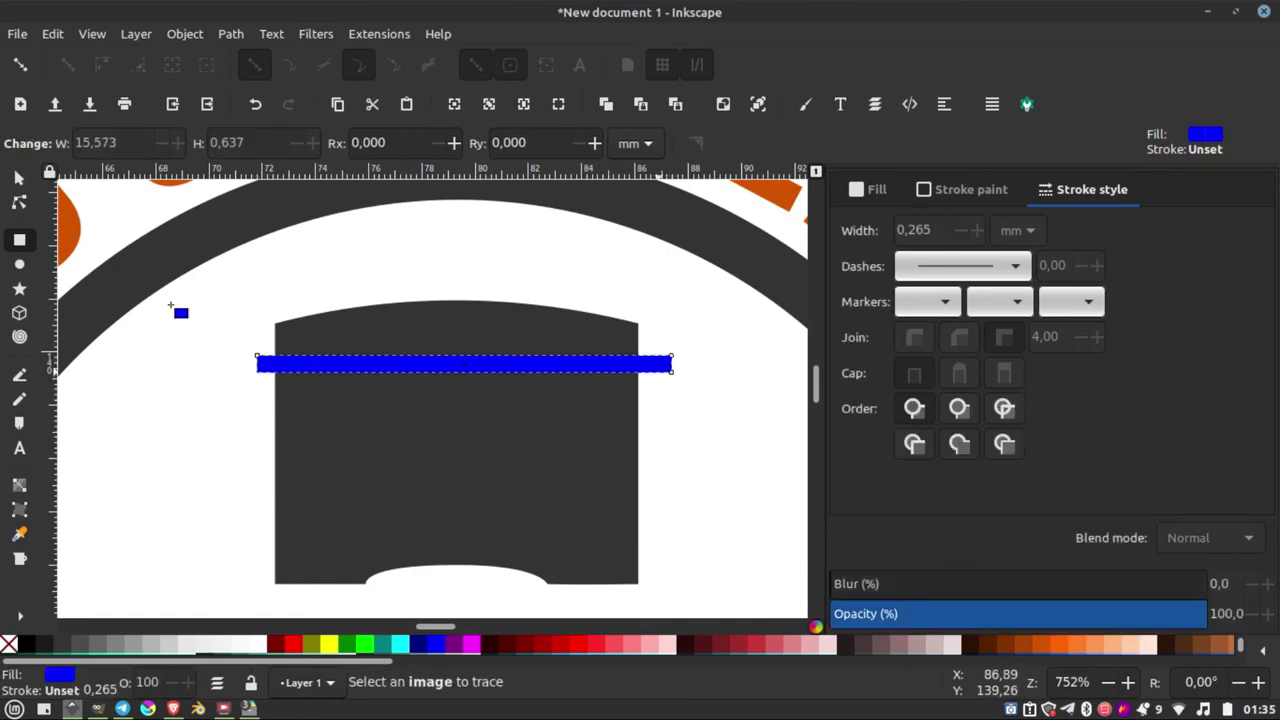
click(18, 177)
drag(414, 362, 411, 390)
key(space)
Union the two bars, then subtract them from the piston to cut two ring grooves.
shift+click(428, 365)
click(230, 33)
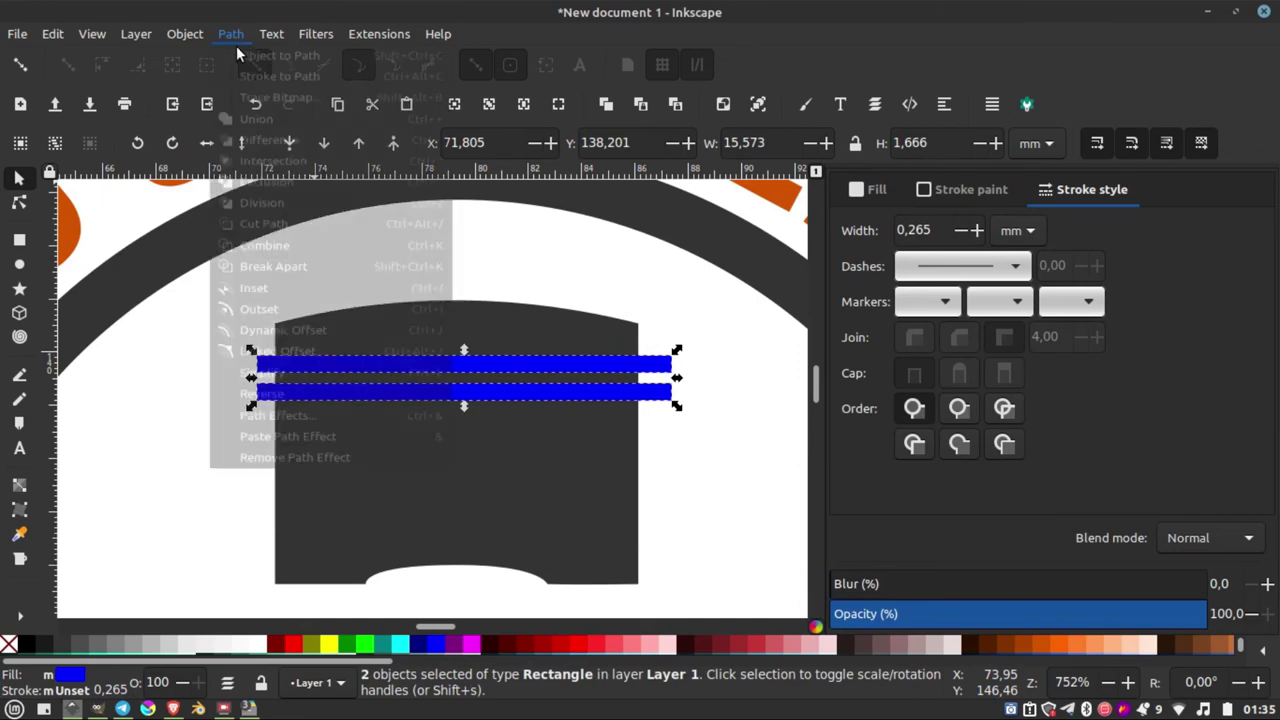
click(262, 121)
shift+click(428, 320)
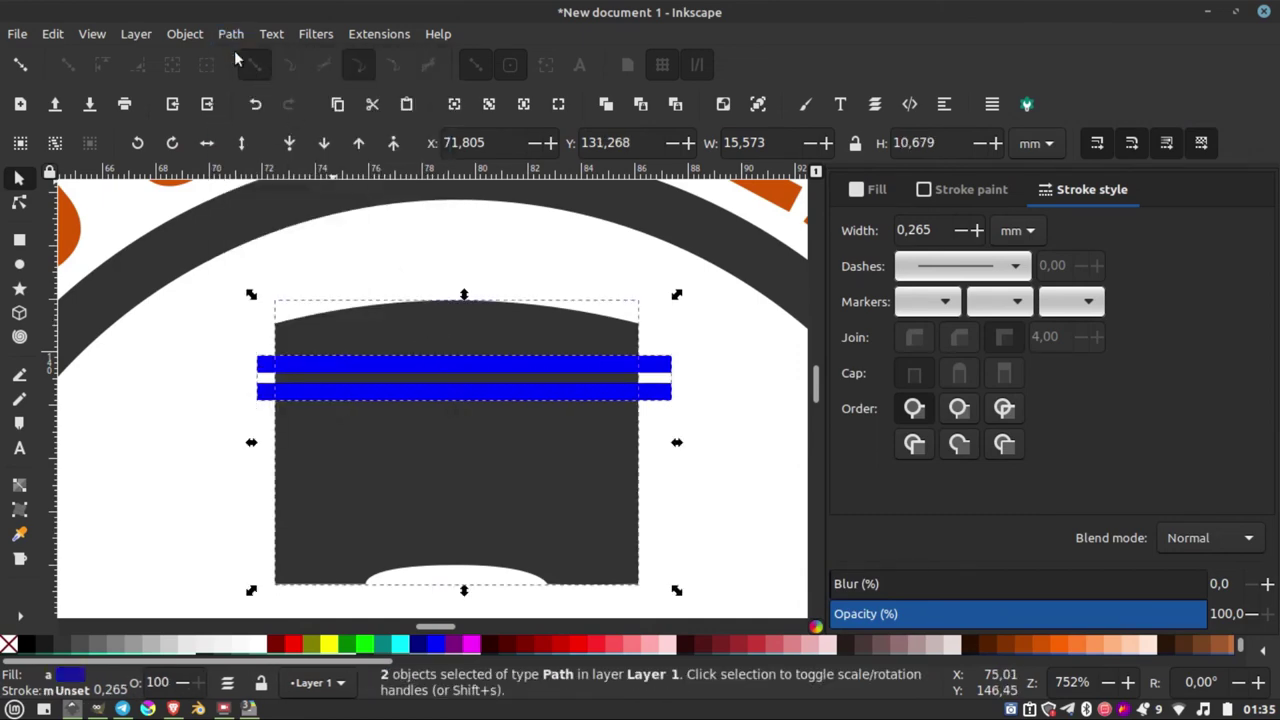
click(230, 33)
click(270, 146)
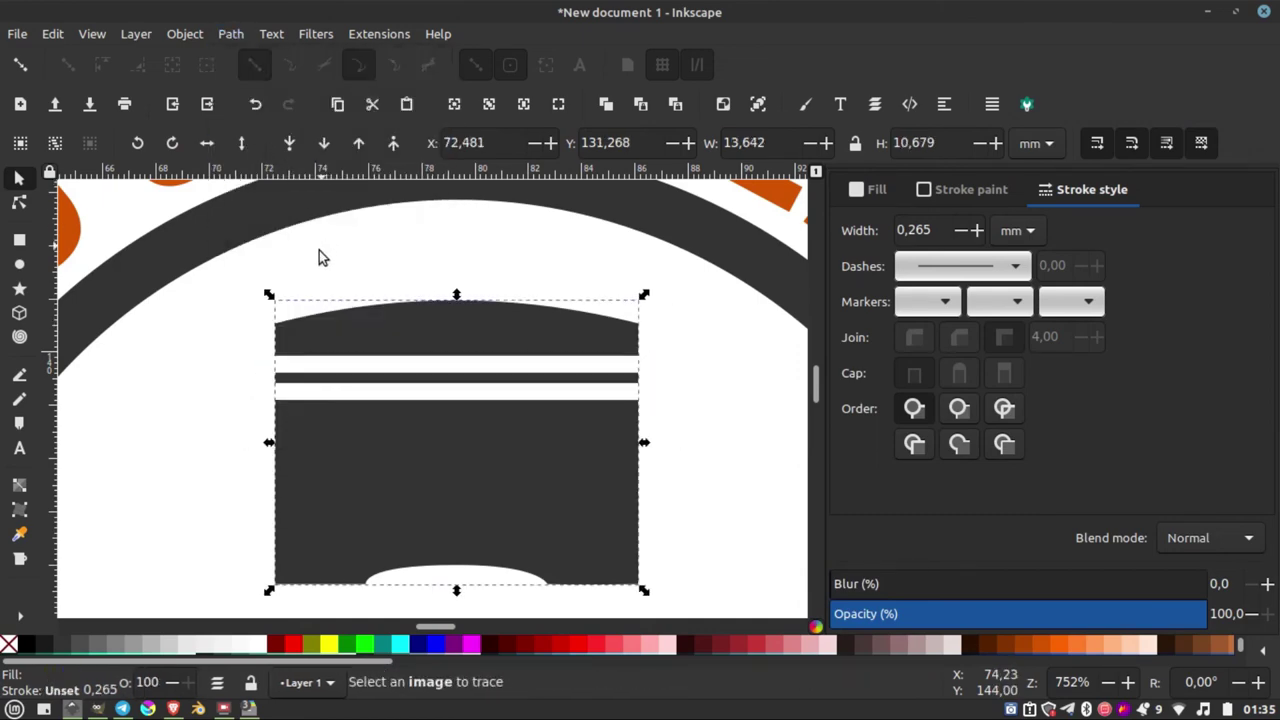
scroll(319, 254, down, 4)
key(Escape)
Draw a small circle on the piston body.
scroll(352, 305, up, 4)
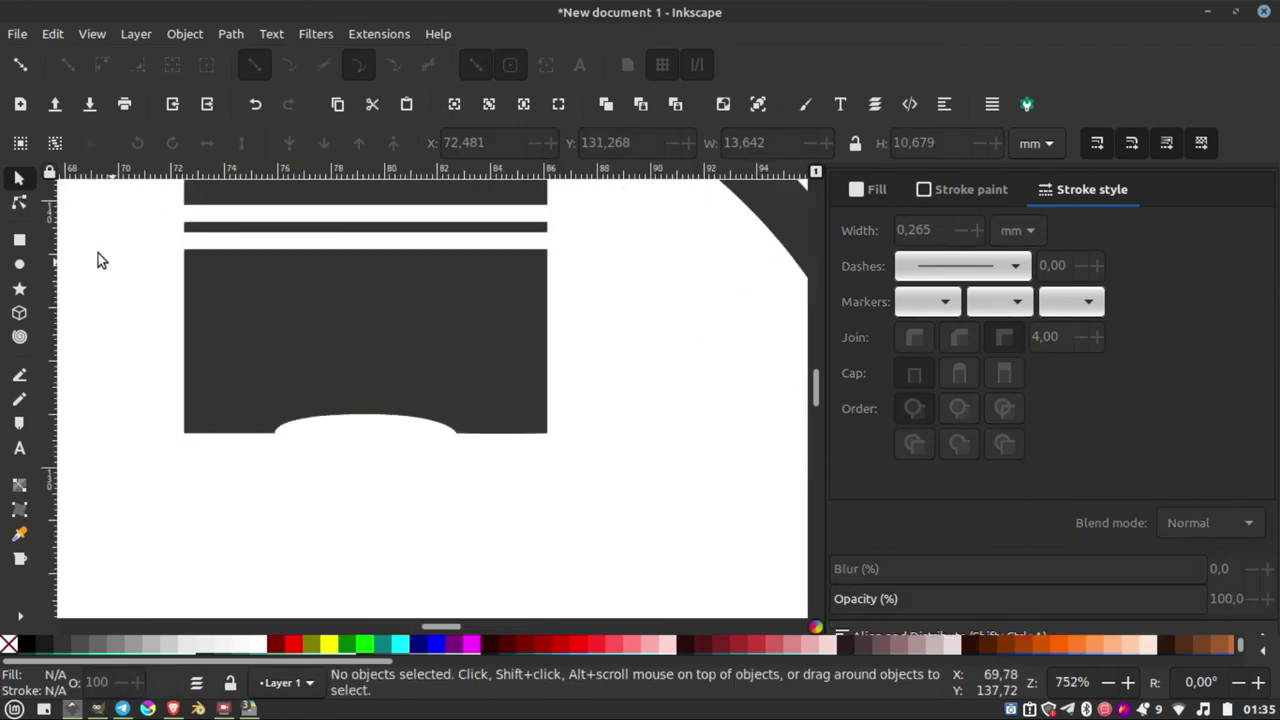
click(19, 265)
mouse_move(334, 317)
mouse_down()
mouse_move(376, 358)
mouse_move(326, 322)
mouse_move(349, 325)
mouse_up()
key(s)
Centre the circle horizontally on the piston and nudge it slightly lower.
shift+click(446, 314)
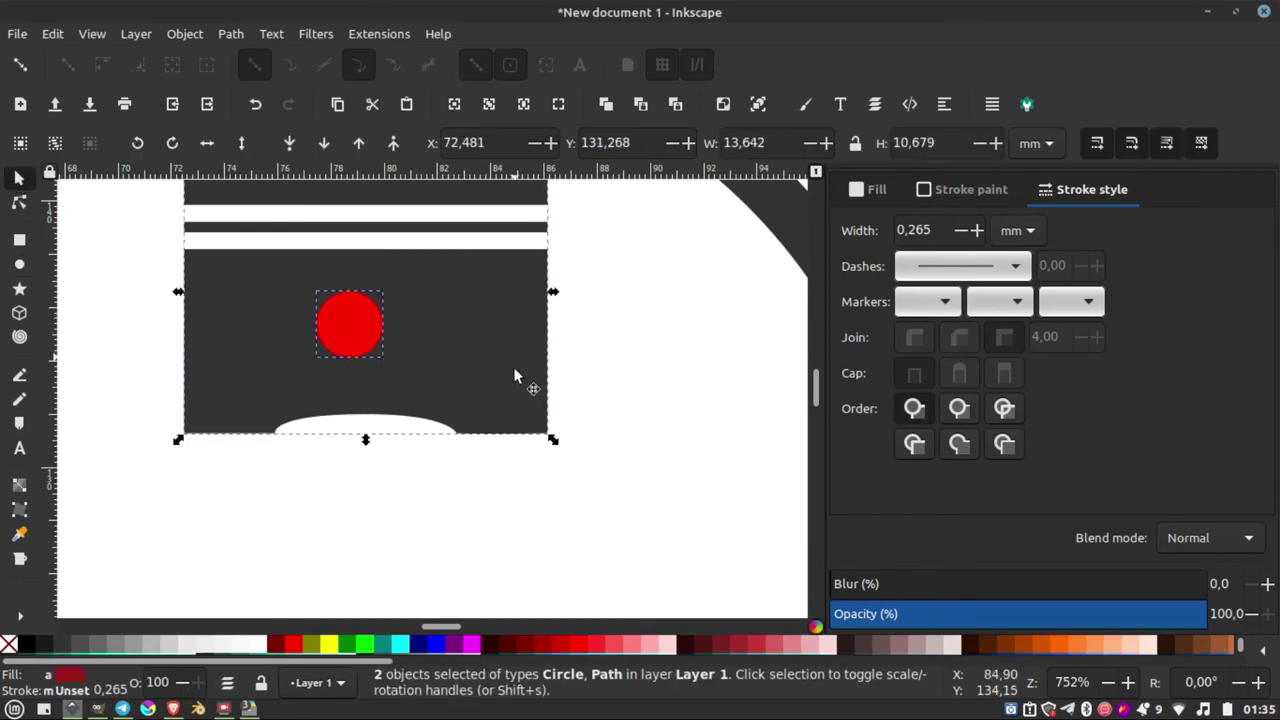
scroll(517, 374, down, 3)
click(945, 108)
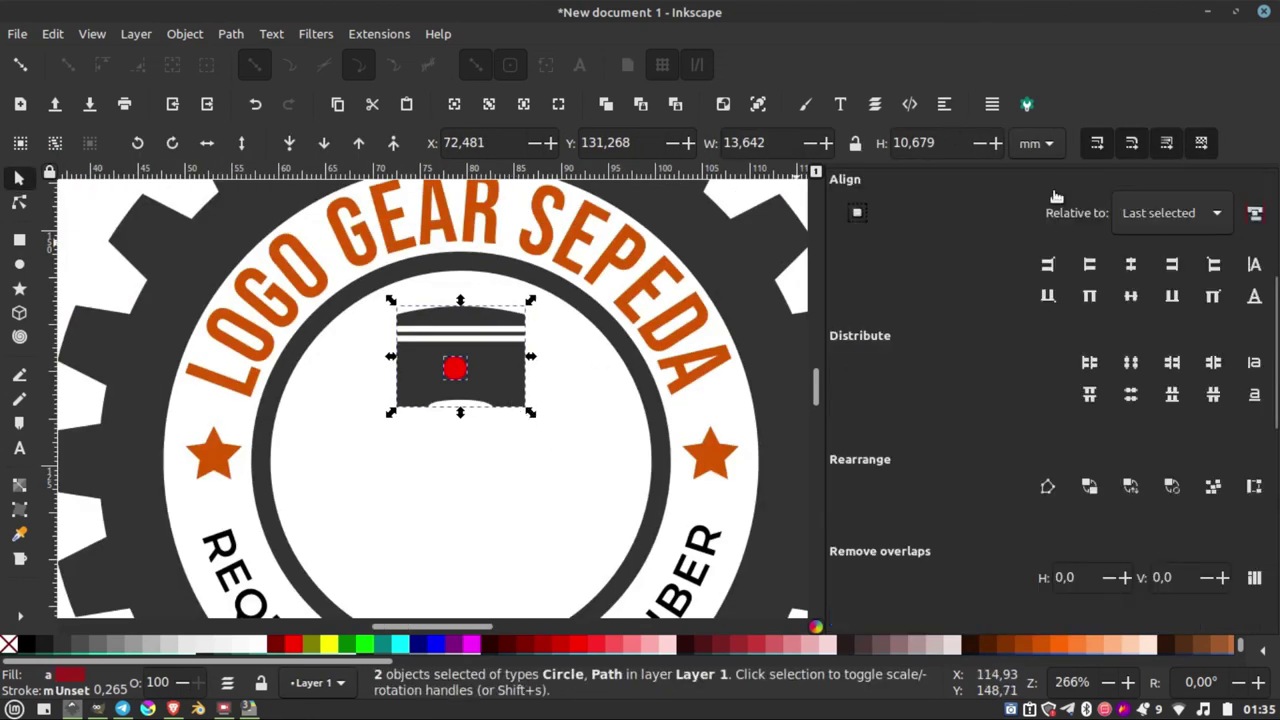
click(1131, 264)
key(Escape)
scroll(490, 385, up, 3)
click(412, 341)
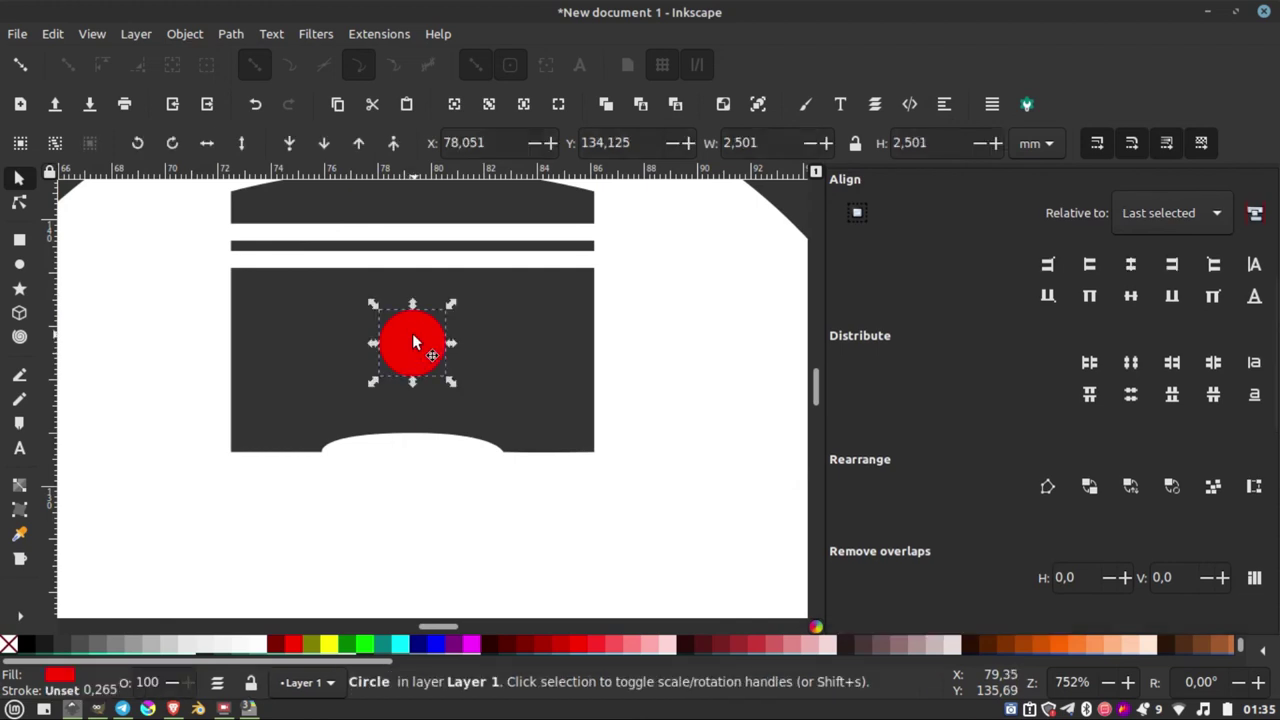
drag(412, 341, 416, 364)
Give the circle a white outline and remove its red fill.
scroll(416, 364, up, 2)
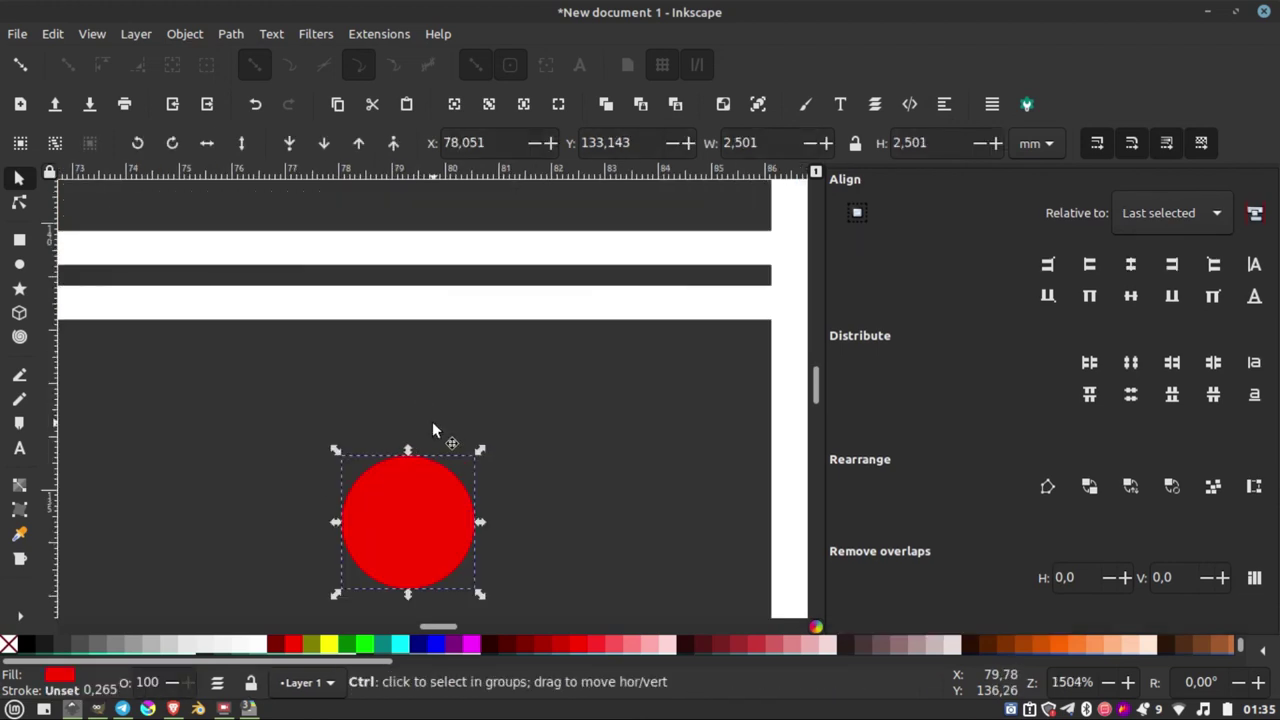
scroll(432, 421, down, 1)
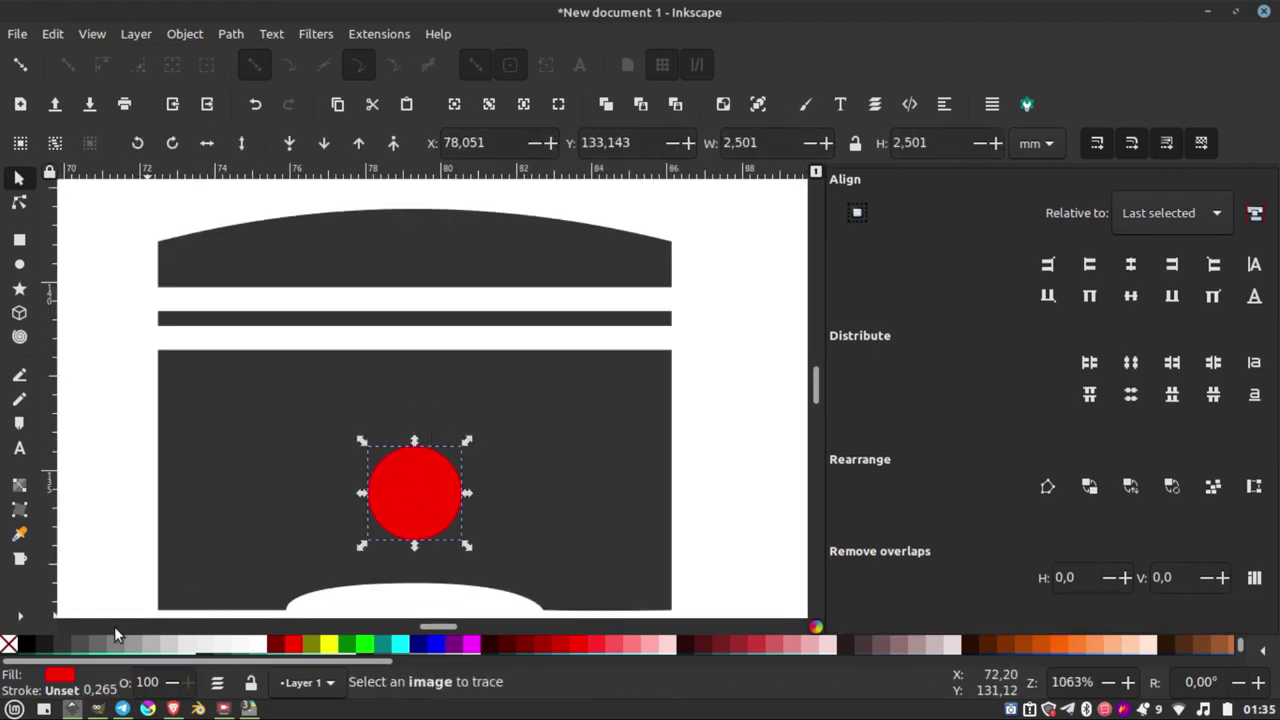
shift+click(287, 621)
scroll(440, 450, down, 3)
scroll(440, 450, up, 2)
click(8, 644)
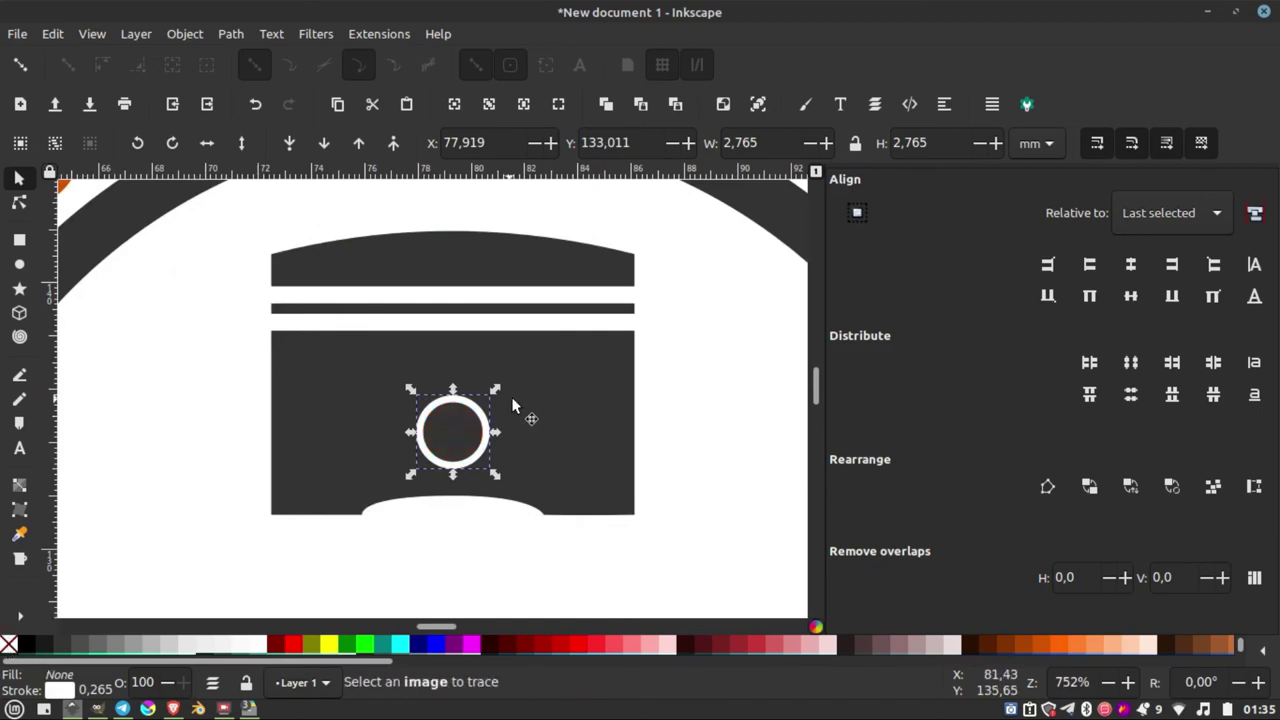
scroll(600, 400, down, 1)
scroll(481, 388, down, 3)
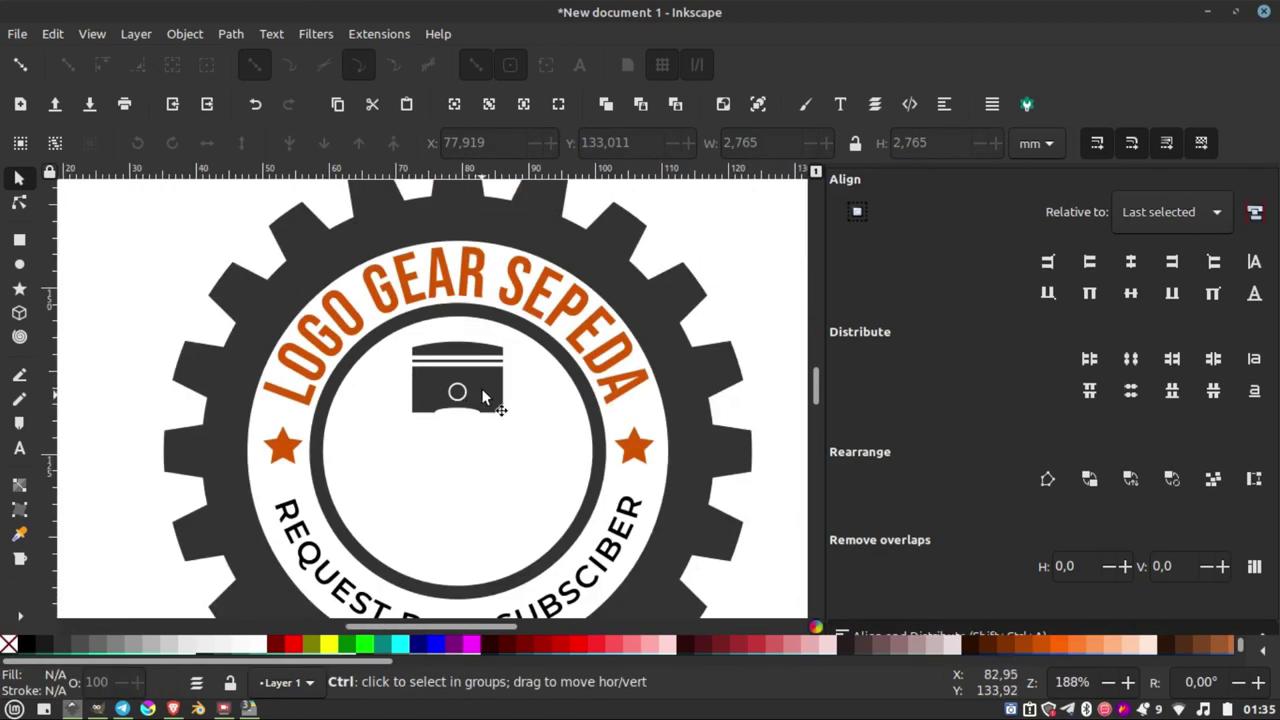
scroll(463, 415, down, 2)
scroll(470, 413, up, 3)
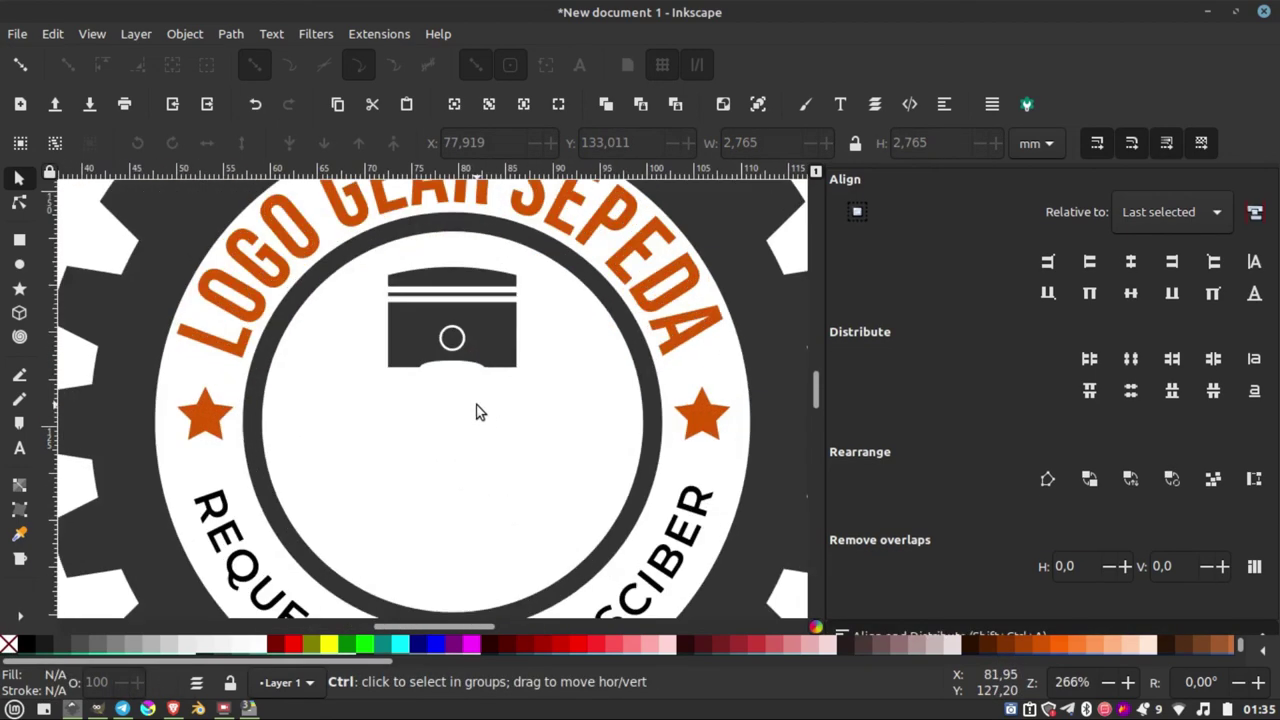
Draw a tall rod rectangle below the piston, centred horizontally on it.
click(20, 242)
drag(437, 333, 469, 517)
click(18, 178)
shift+click(508, 345)
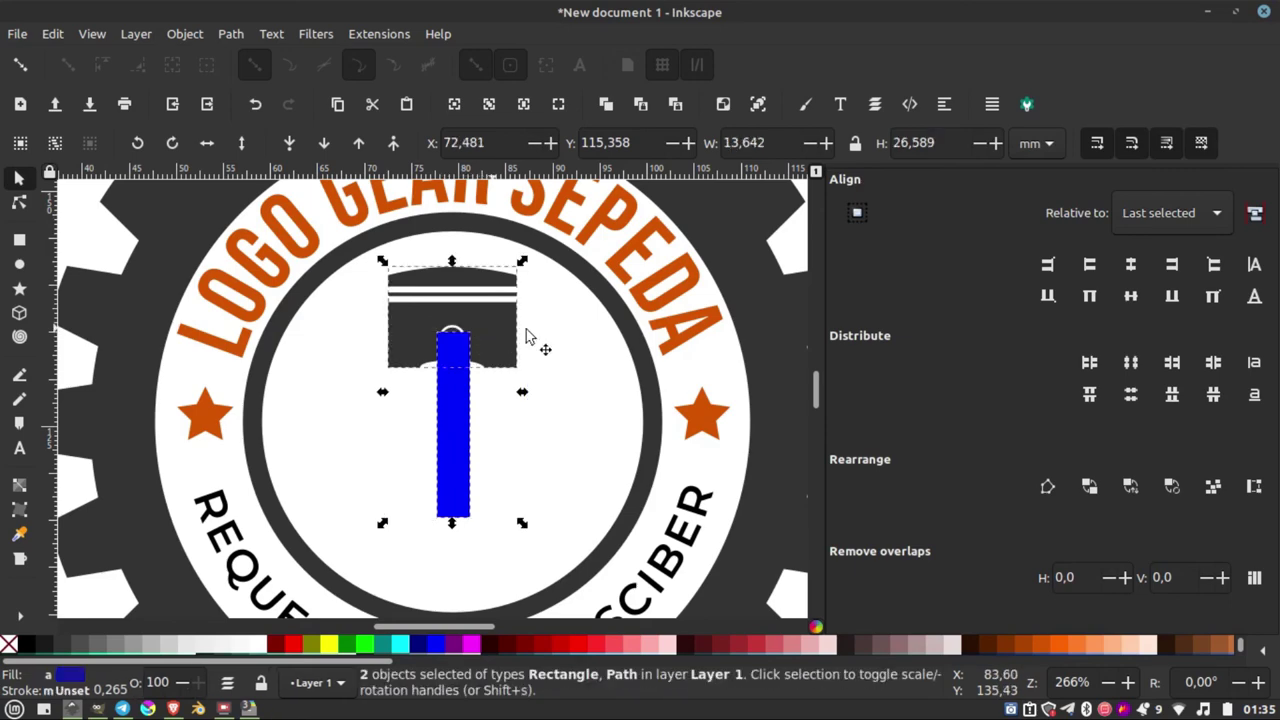
click(1130, 264)
key(Escape)
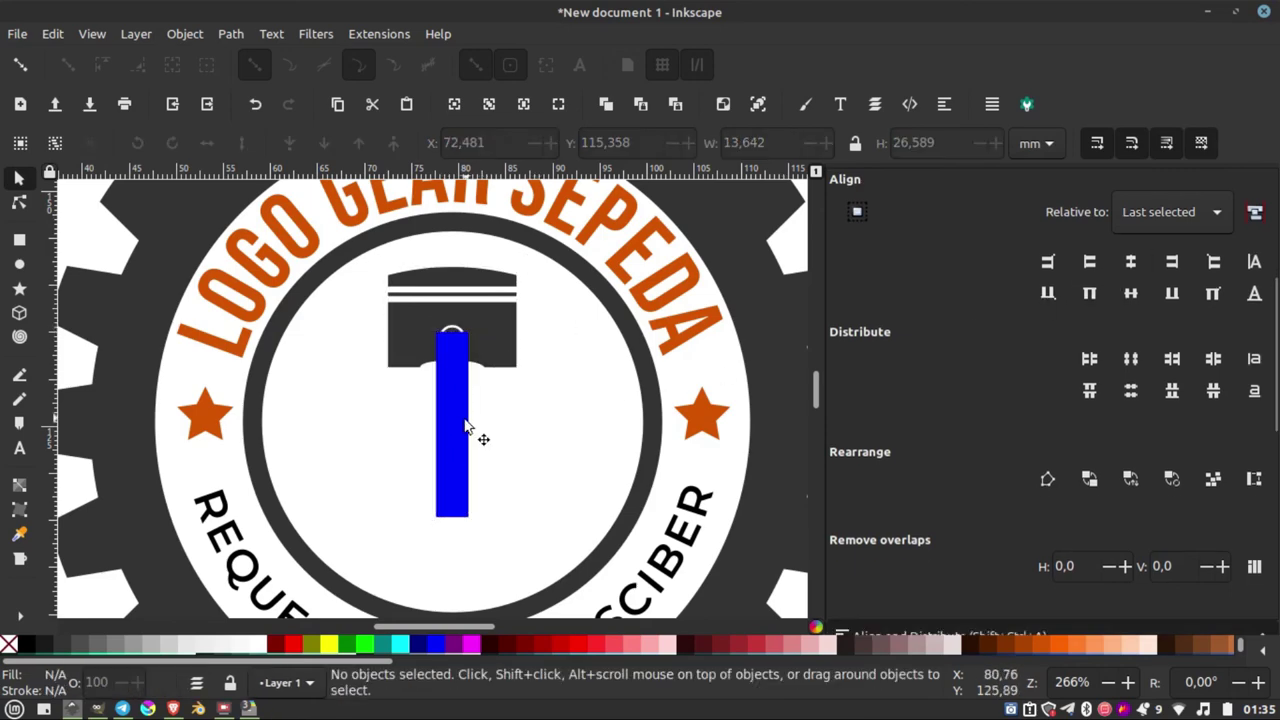
Fill the rod dark gray and lower its top edge under the piston.
click(451, 450)
click(57, 651)
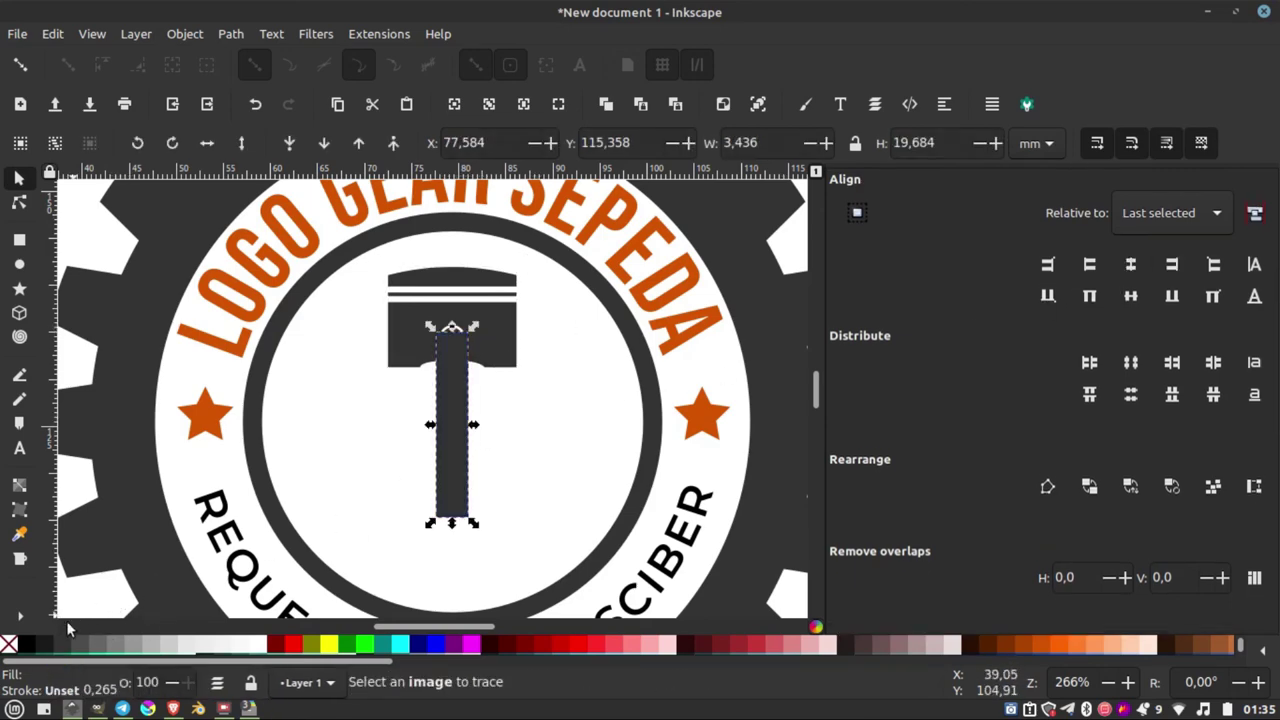
scroll(479, 328, up, 3)
drag(490, 303, 491, 364)
scroll(380, 360, down, 3)
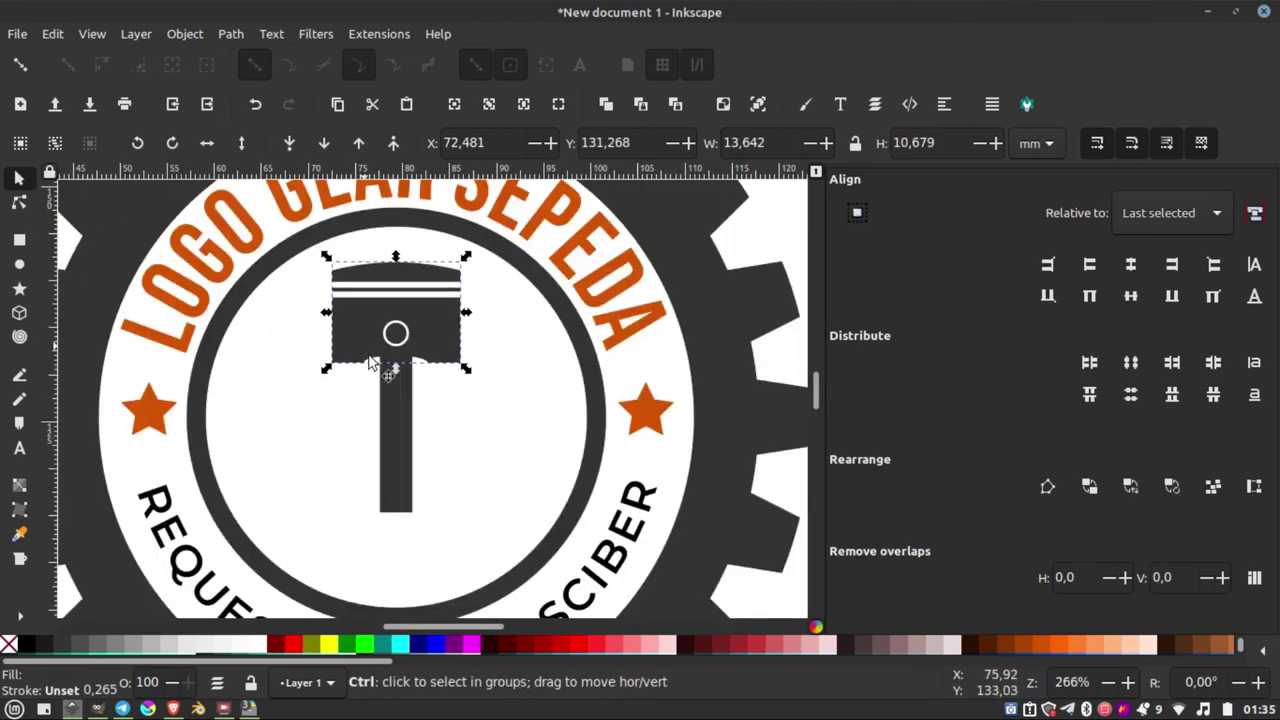
key(Escape)
scroll(378, 520, up, 2)
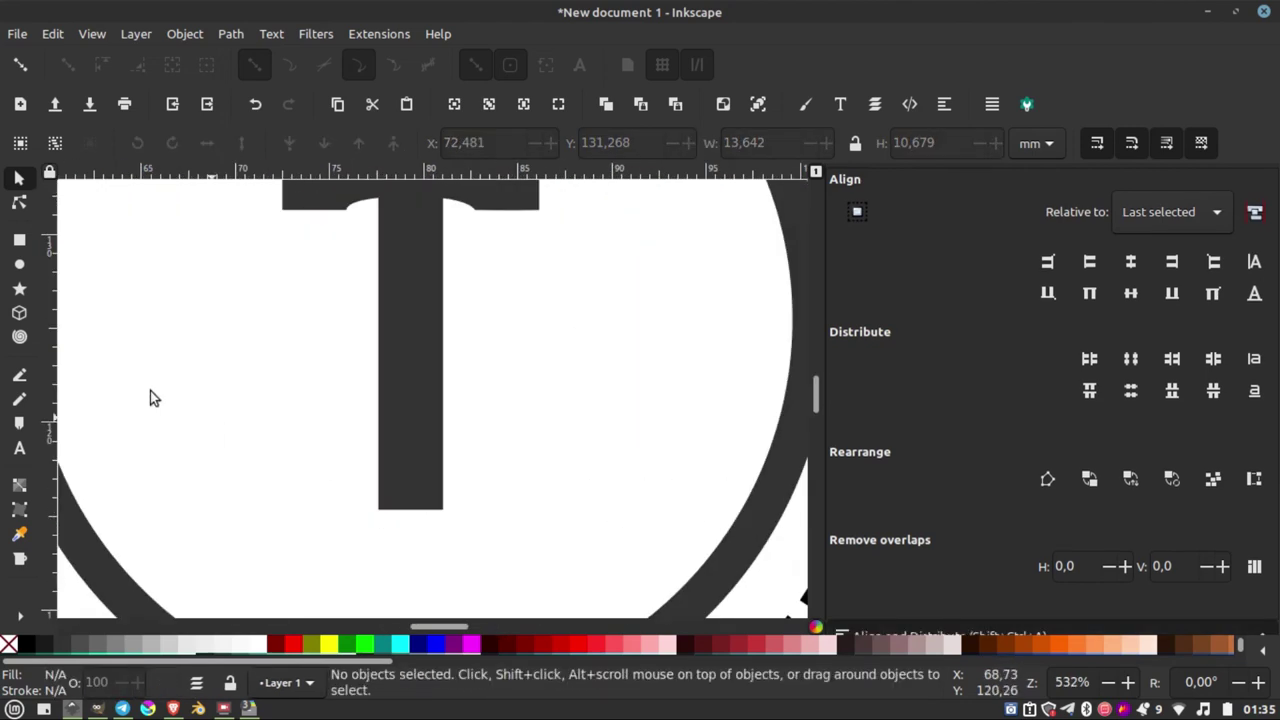
Convert the rod rectangle into an editable path with Object to Path.
click(419, 428)
click(251, 33)
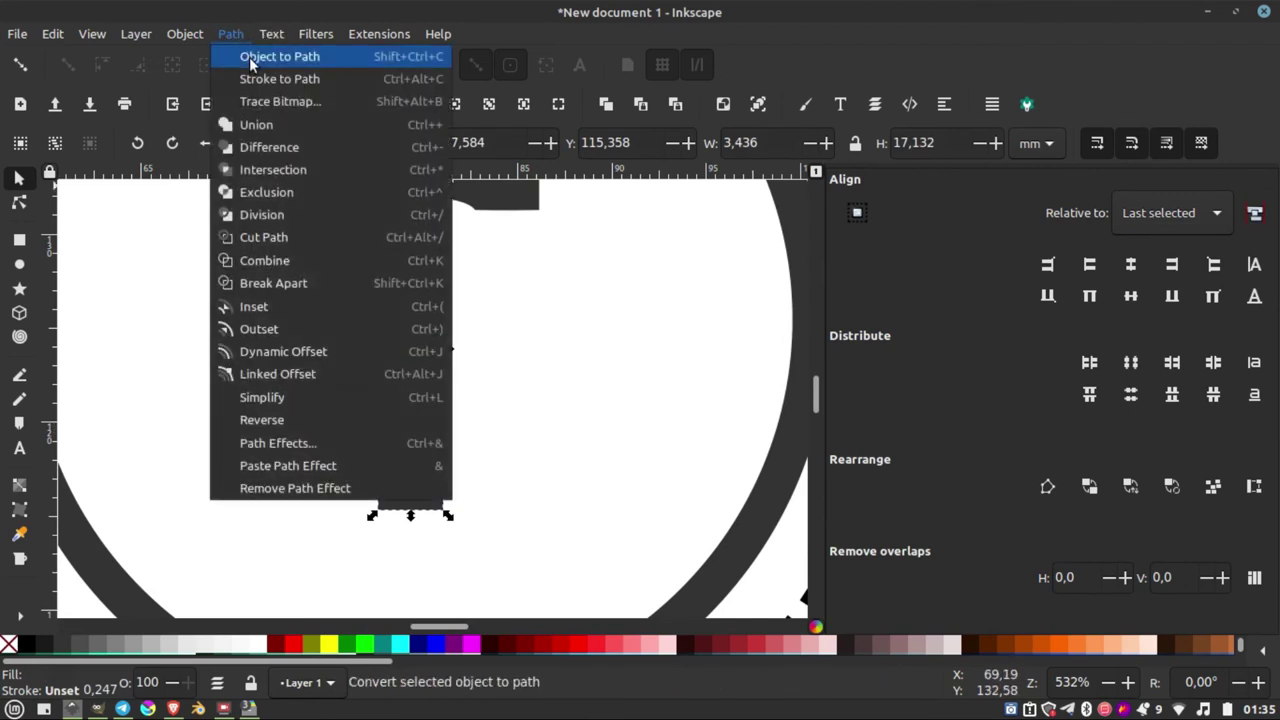
click(249, 57)
click(511, 396)
click(406, 485)
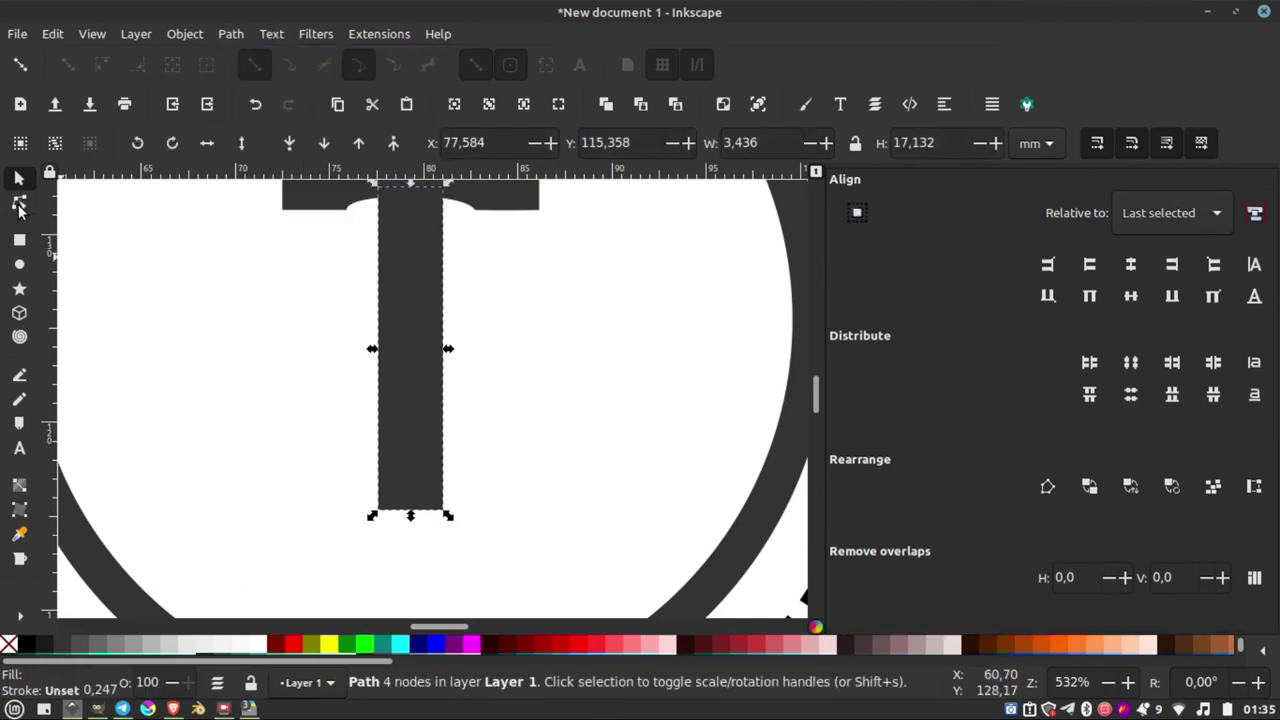
Pull the rod's two bottom nodes outward so it flares toward the bottom.
click(19, 204)
scroll(434, 534, up, 1)
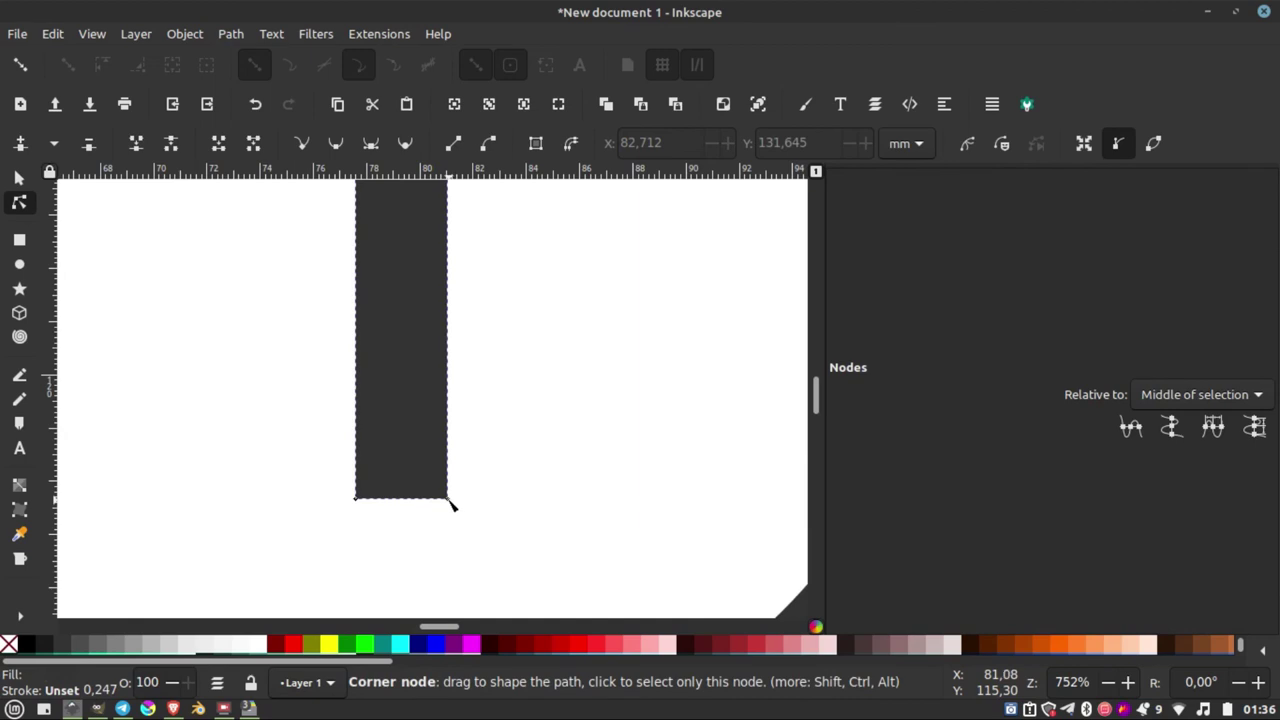
drag(449, 499, 460, 499)
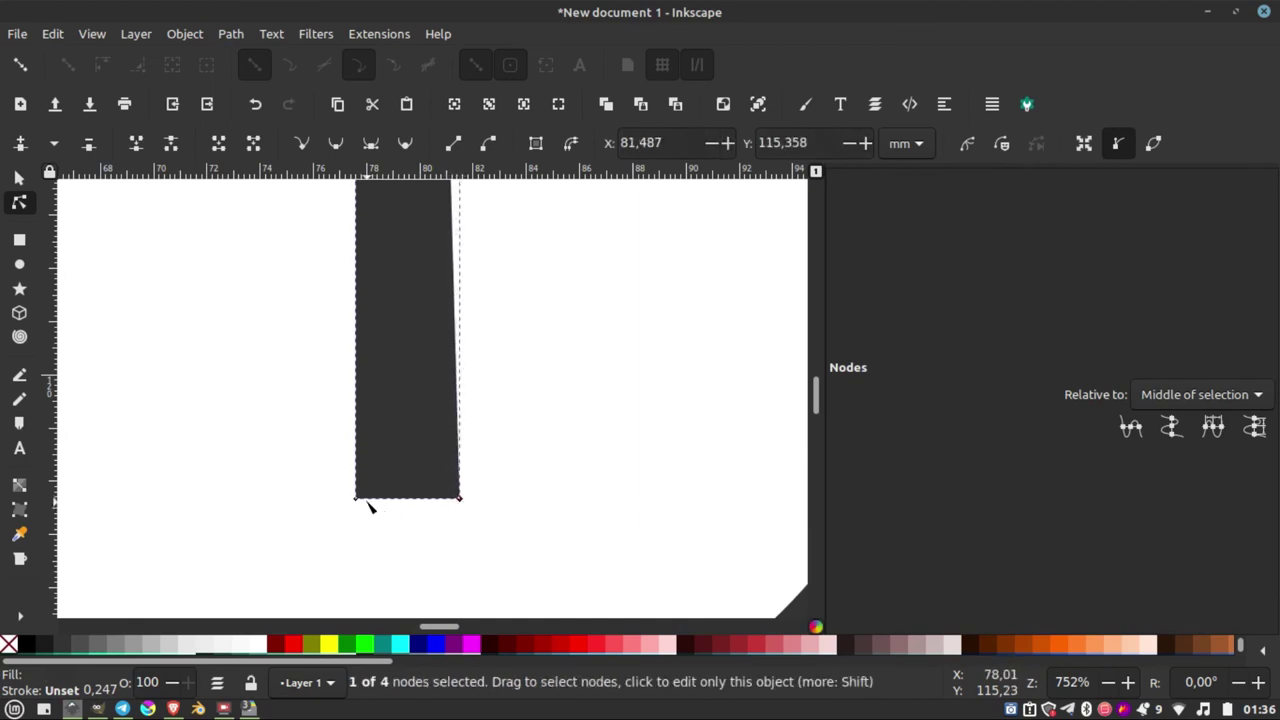
drag(356, 499, 349, 499)
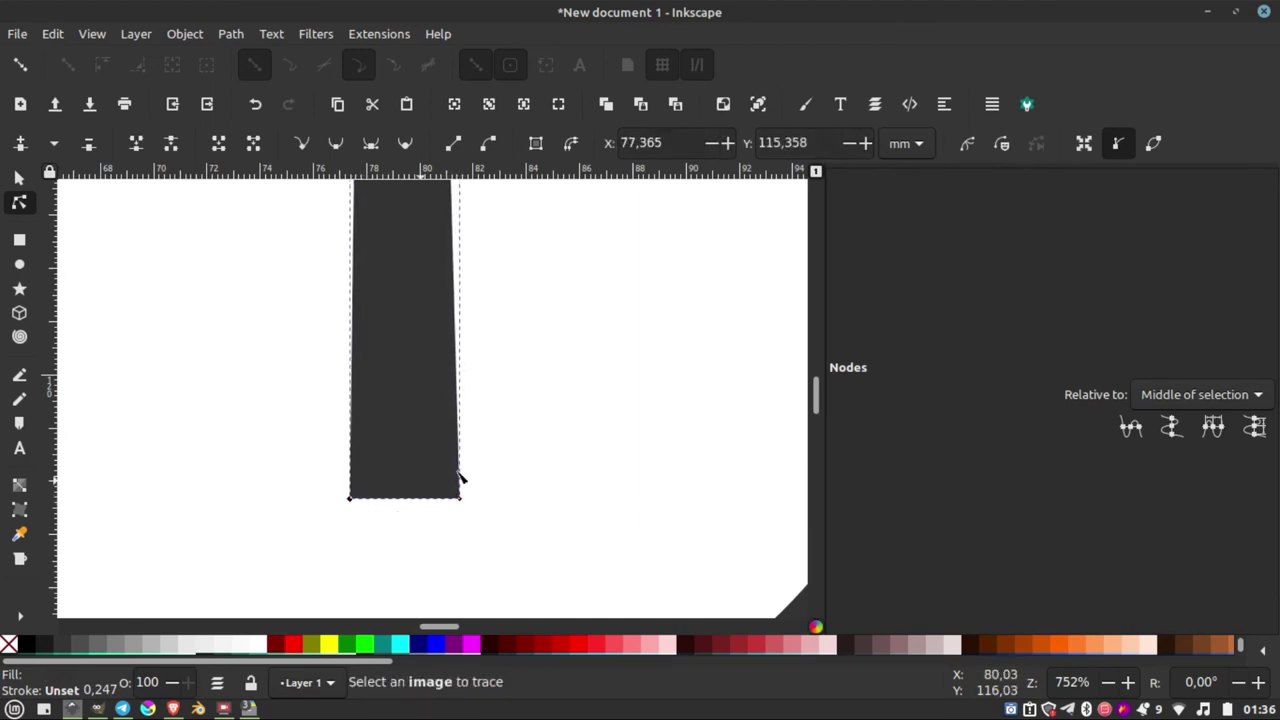
scroll(480, 460, down, 2)
Draw a dark gray circle at the rod's bottom end.
click(18, 179)
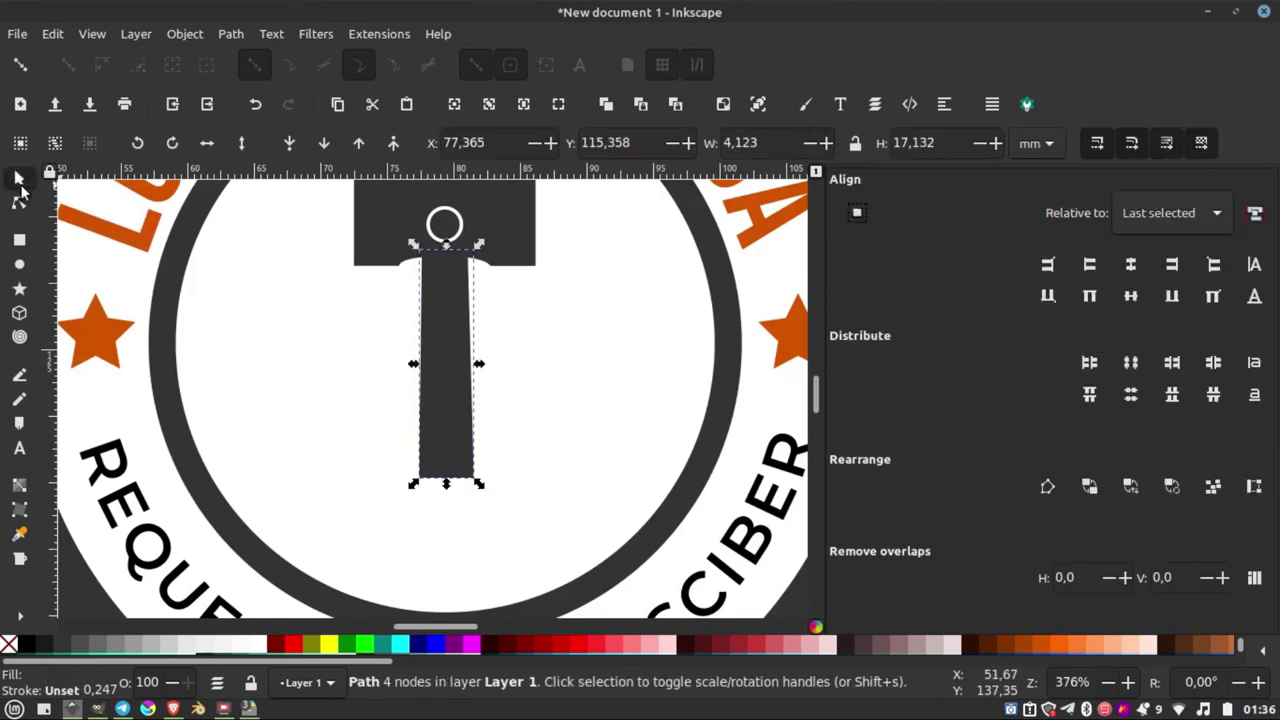
click(19, 265)
drag(444, 510, 500, 561)
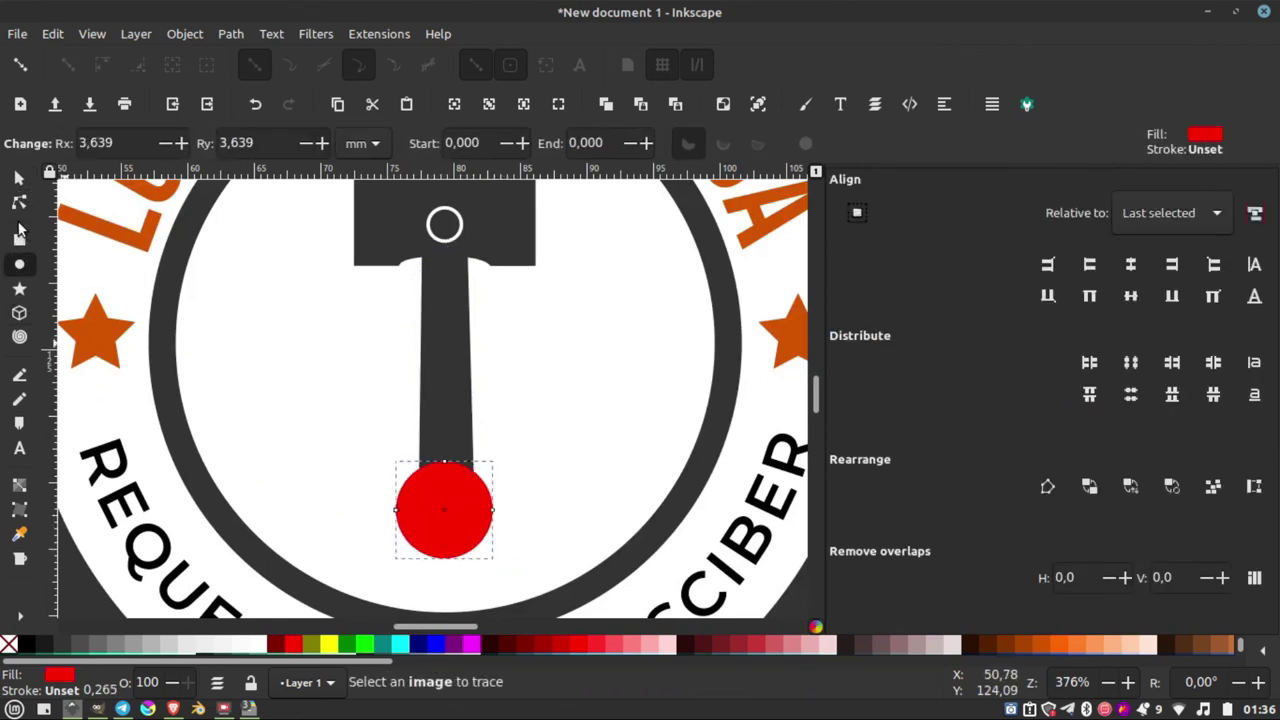
click(22, 238)
click(97, 641)
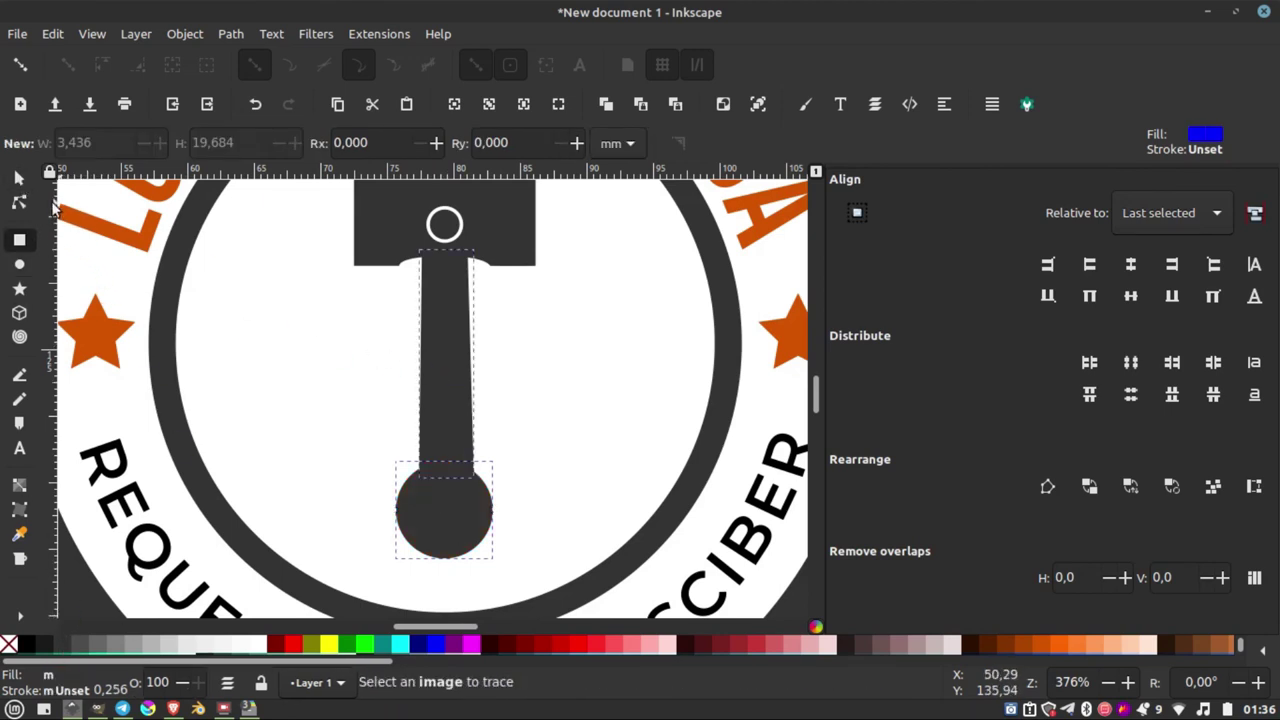
Centre the circle horizontally under the rod.
key(s)
shift+click(446, 378)
click(1124, 268)
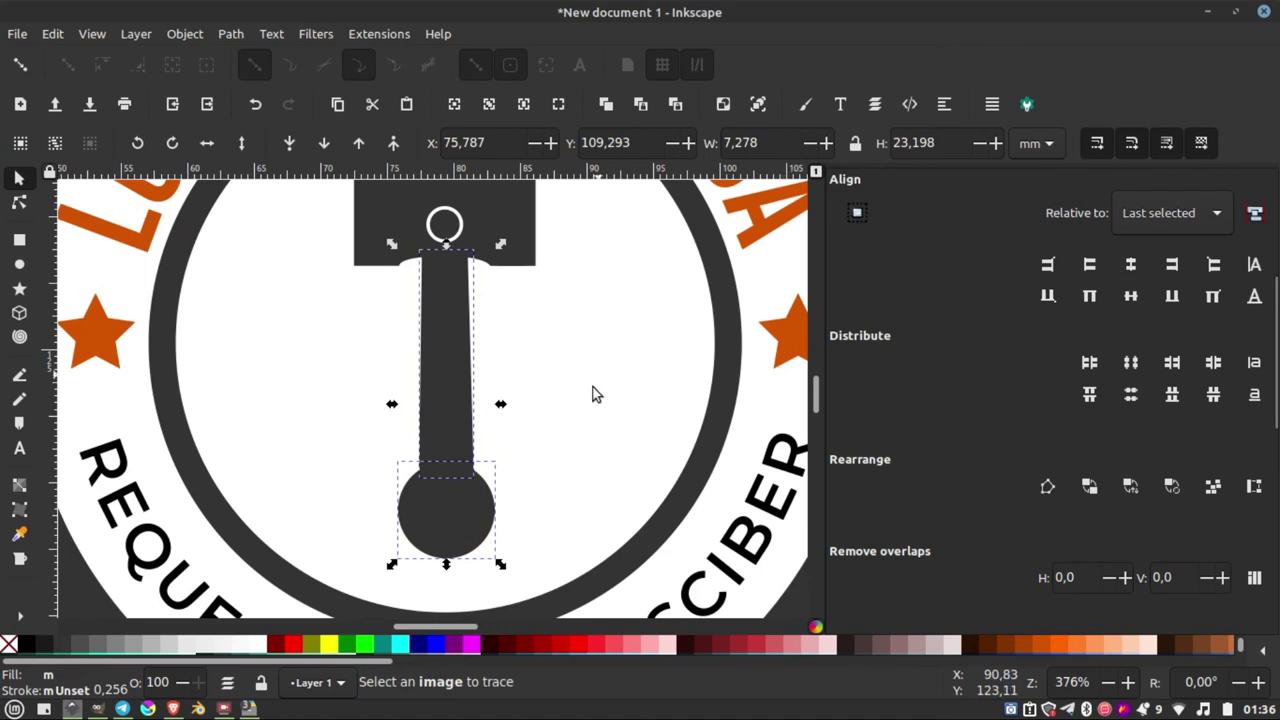
click(500, 526)
click(459, 477)
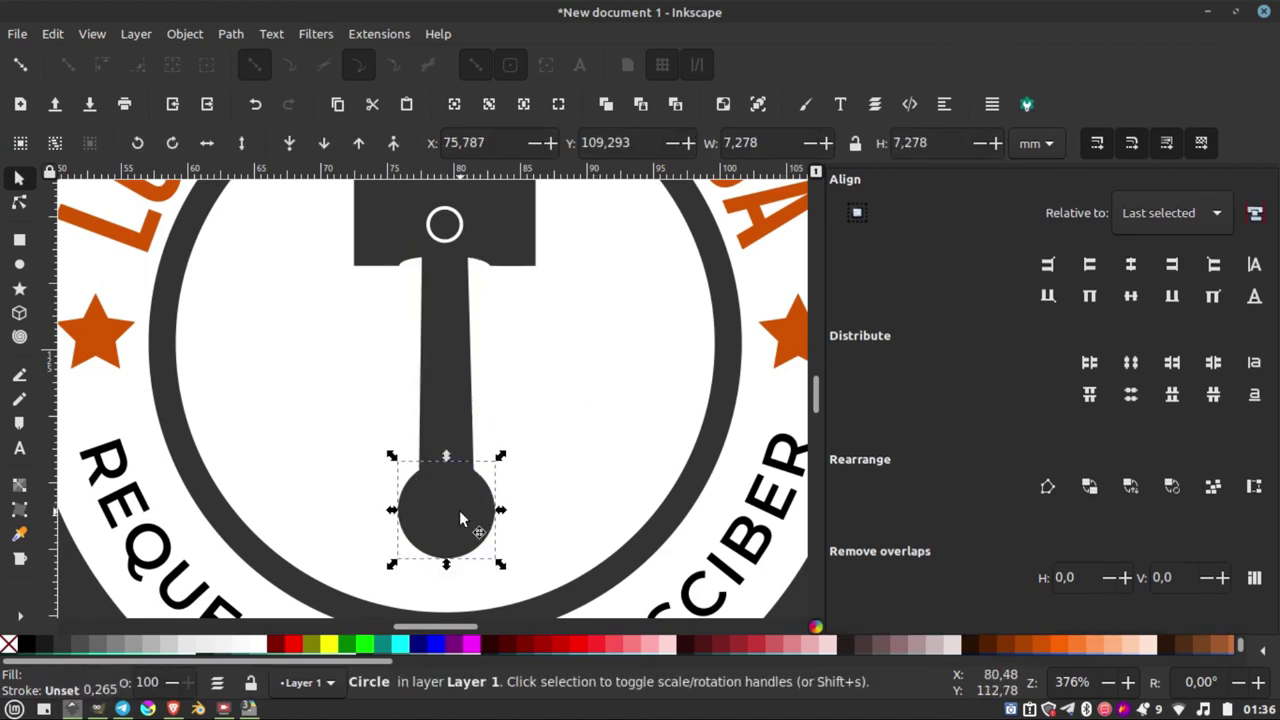
Duplicate the circle, shrink the copy and fill it white to form the ring's hole.
right_click(459, 510)
click(490, 298)
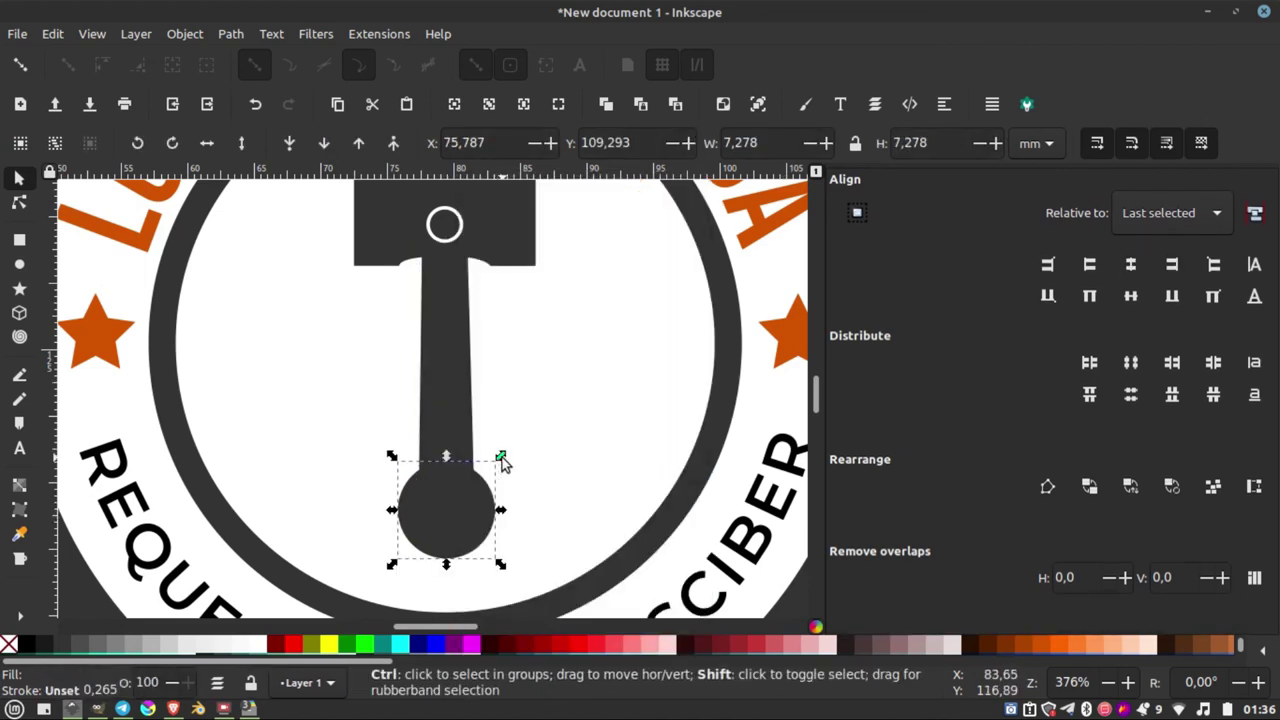
drag(500, 457, 494, 464)
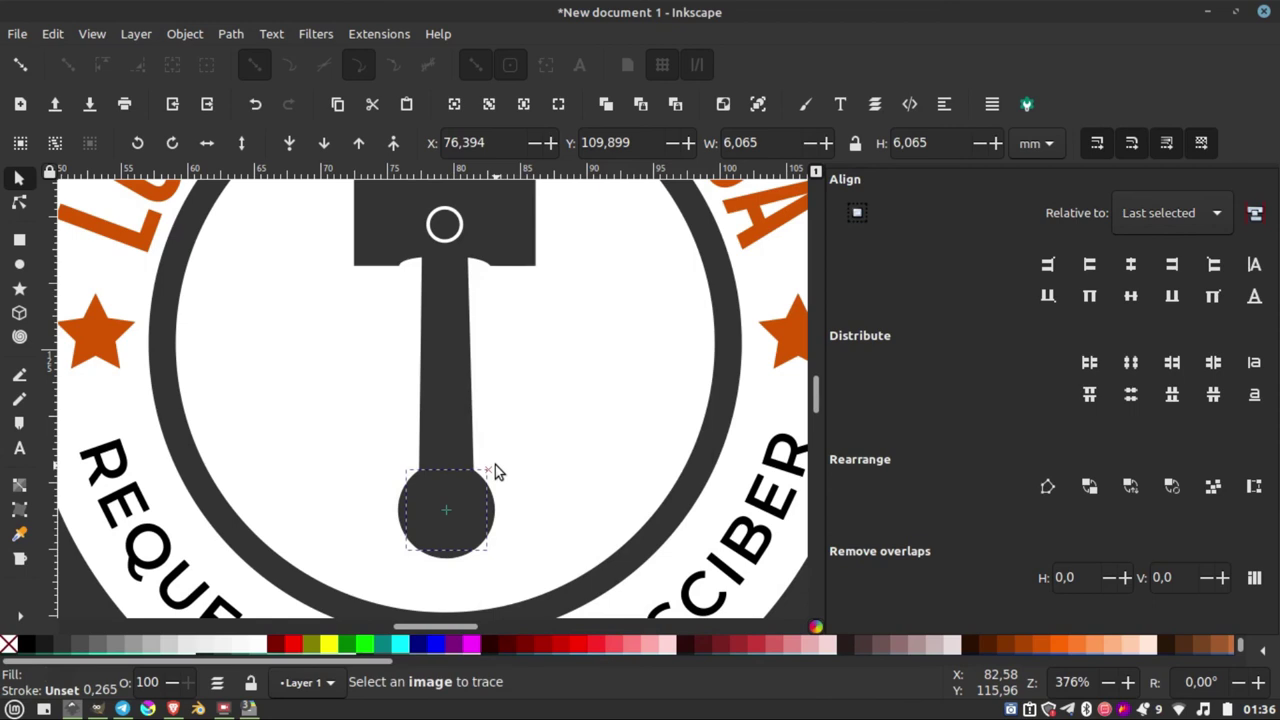
click(261, 645)
key(Escape)
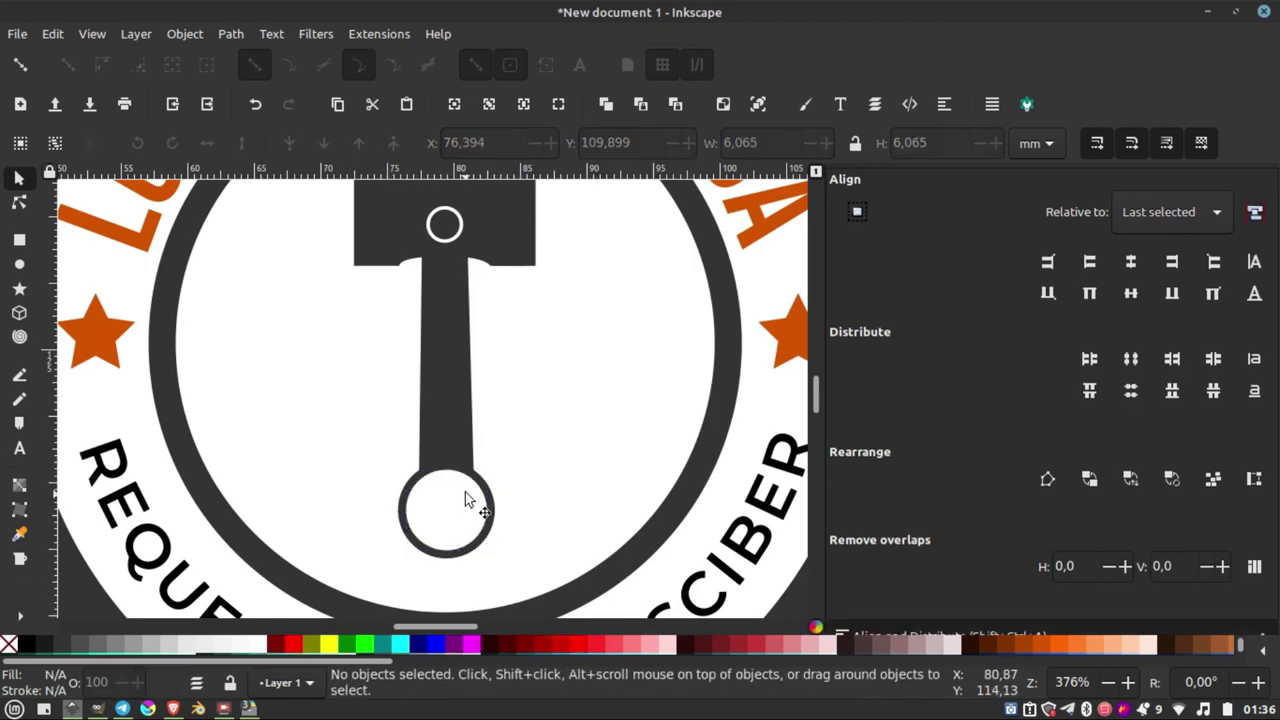
click(465, 500)
drag(493, 464, 482, 476)
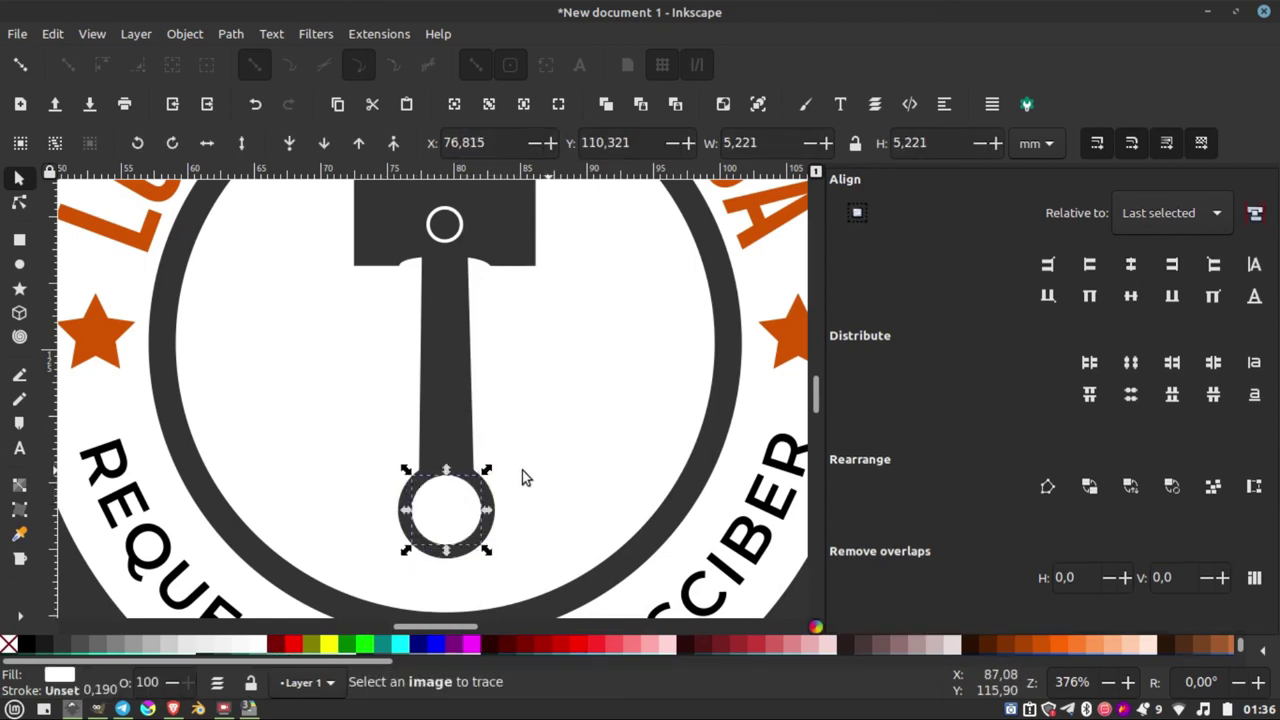
scroll(522, 470, down, 4)
click(605, 423)
scroll(485, 440, up, 3)
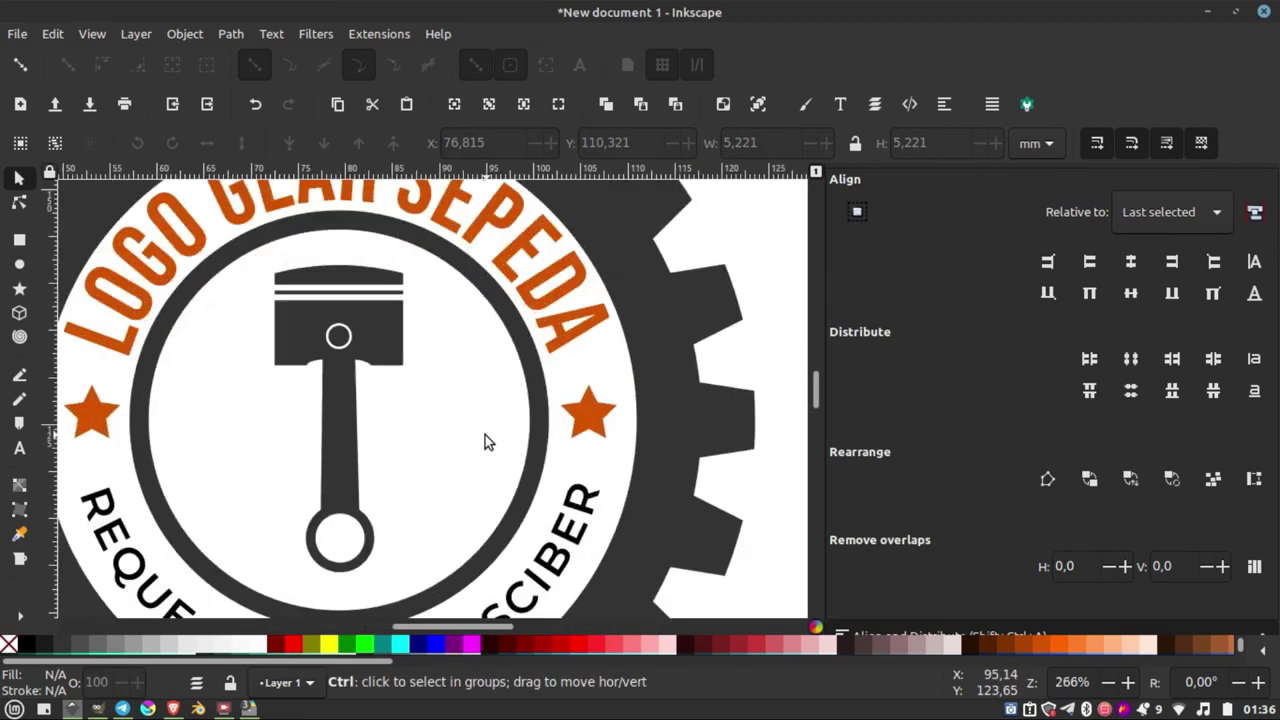
Add the text '20 21' and move it so the numbers flank the rod.
click(20, 450)
click(214, 442)
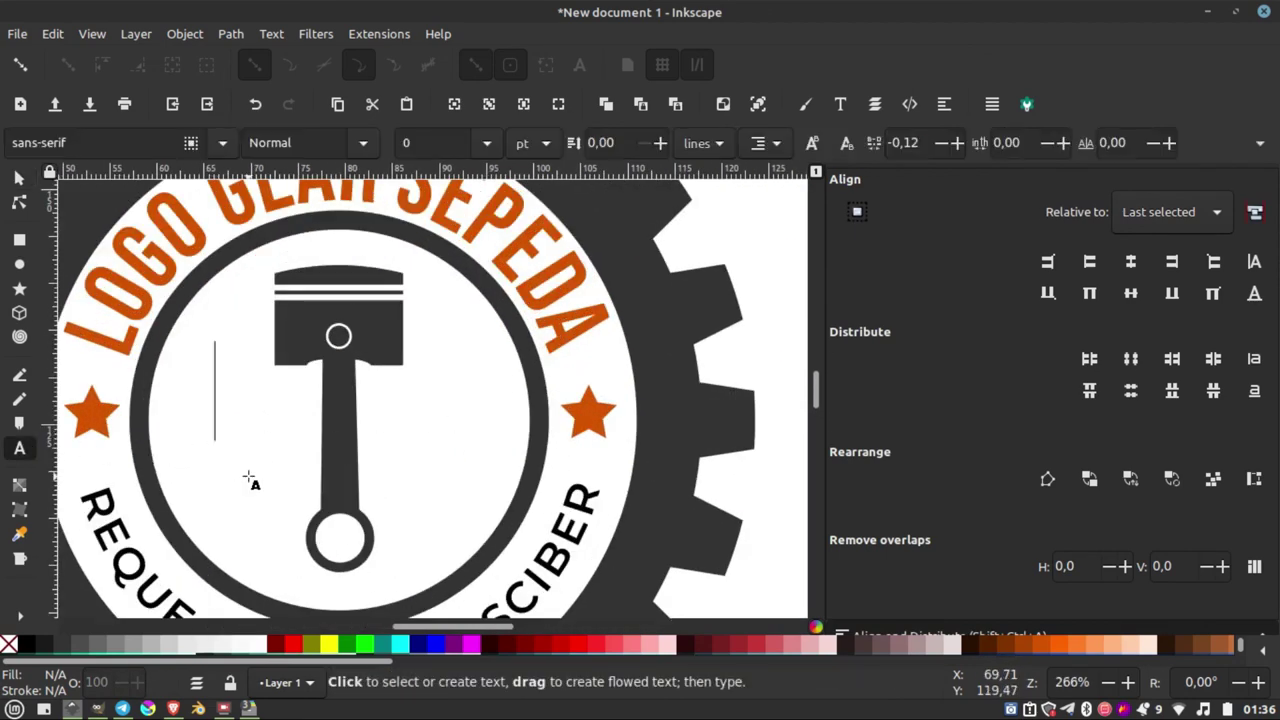
text(2021)
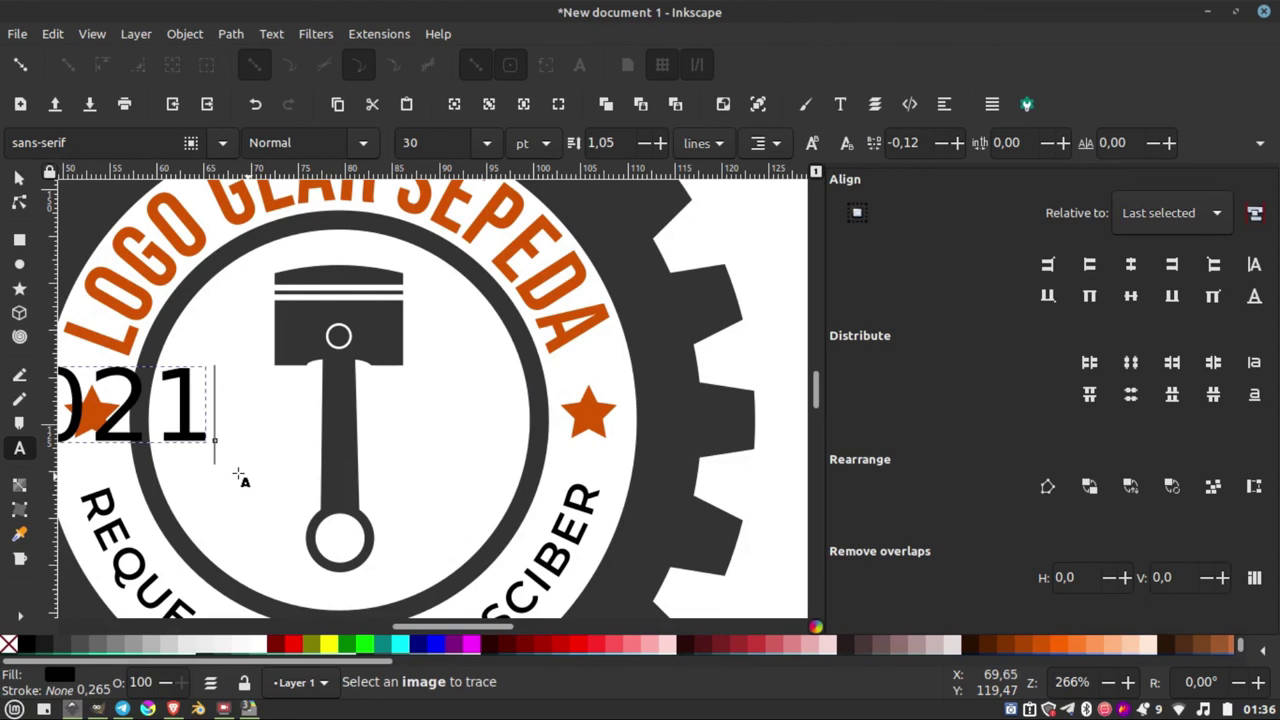
key(BackSpace)
key(BackSpace)
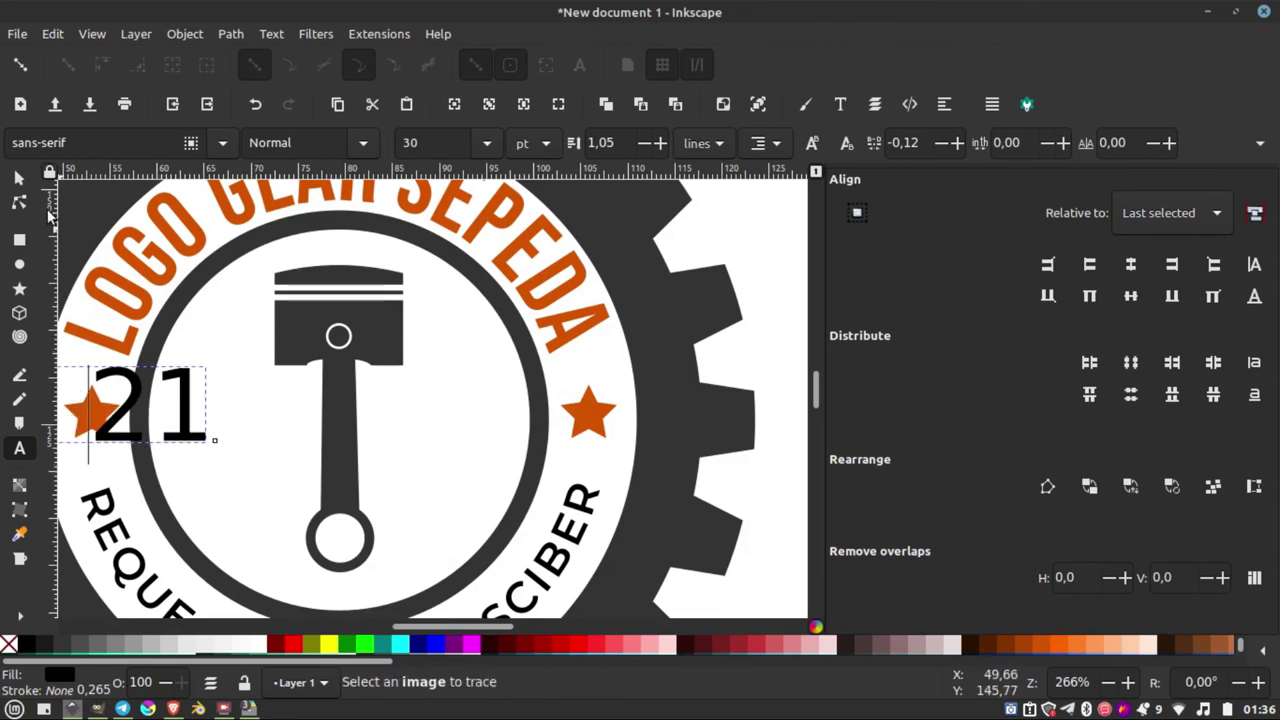
click(18, 178)
mouse_move(200, 410)
mouse_down()
mouse_move(545, 408)
mouse_move(489, 416)
mouse_up()
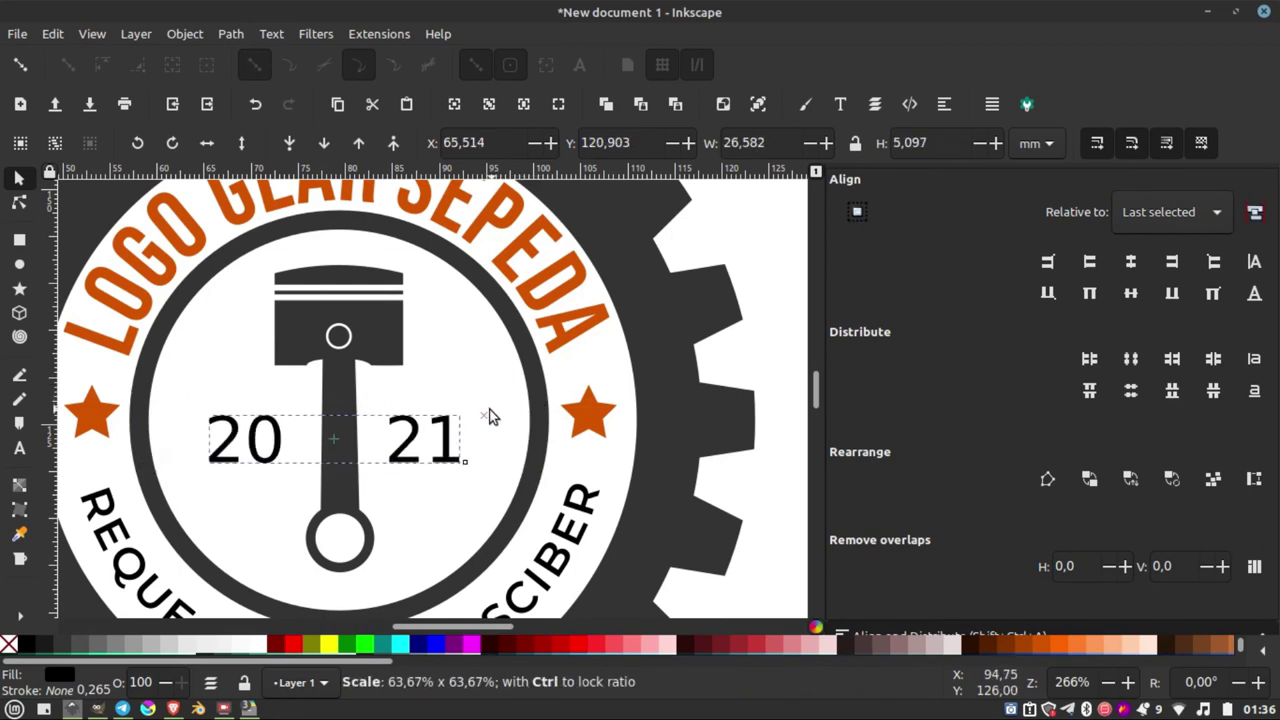
Colour the '20 21' text dark gray and centre it horizontally on the inner ring.
click(60, 646)
shift+click(474, 577)
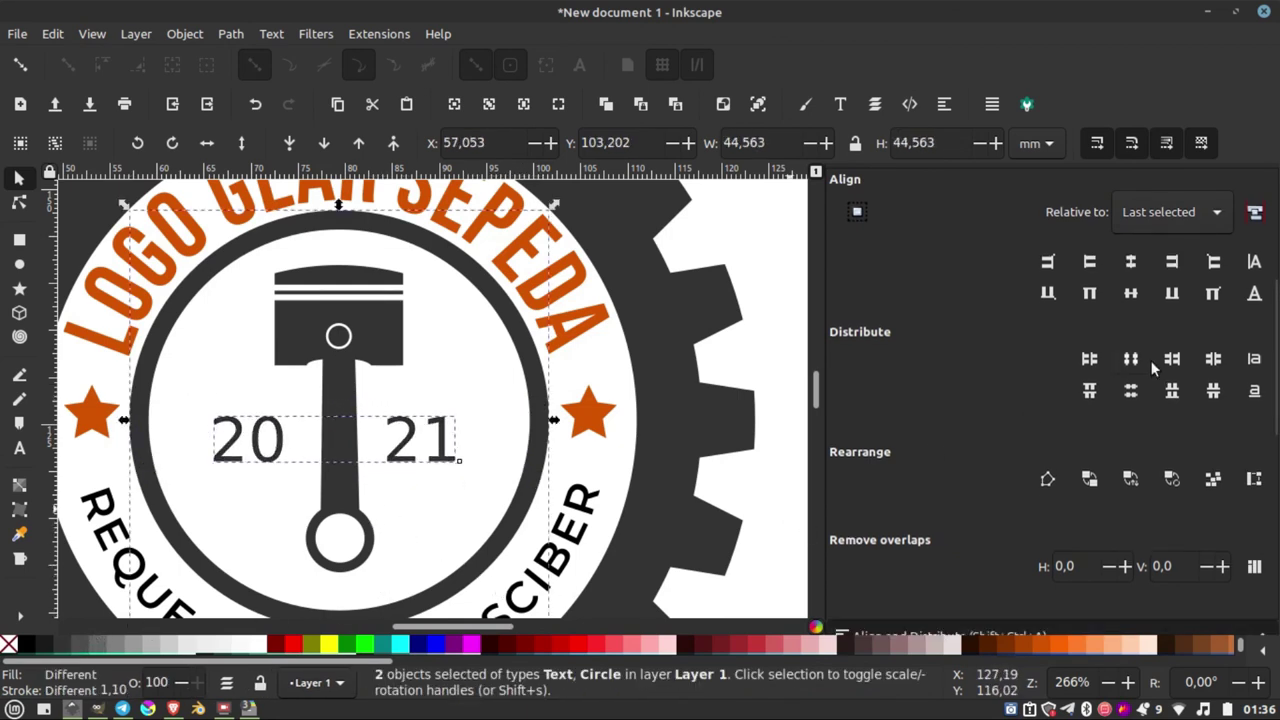
click(1133, 270)
scroll(771, 357, down, 3)
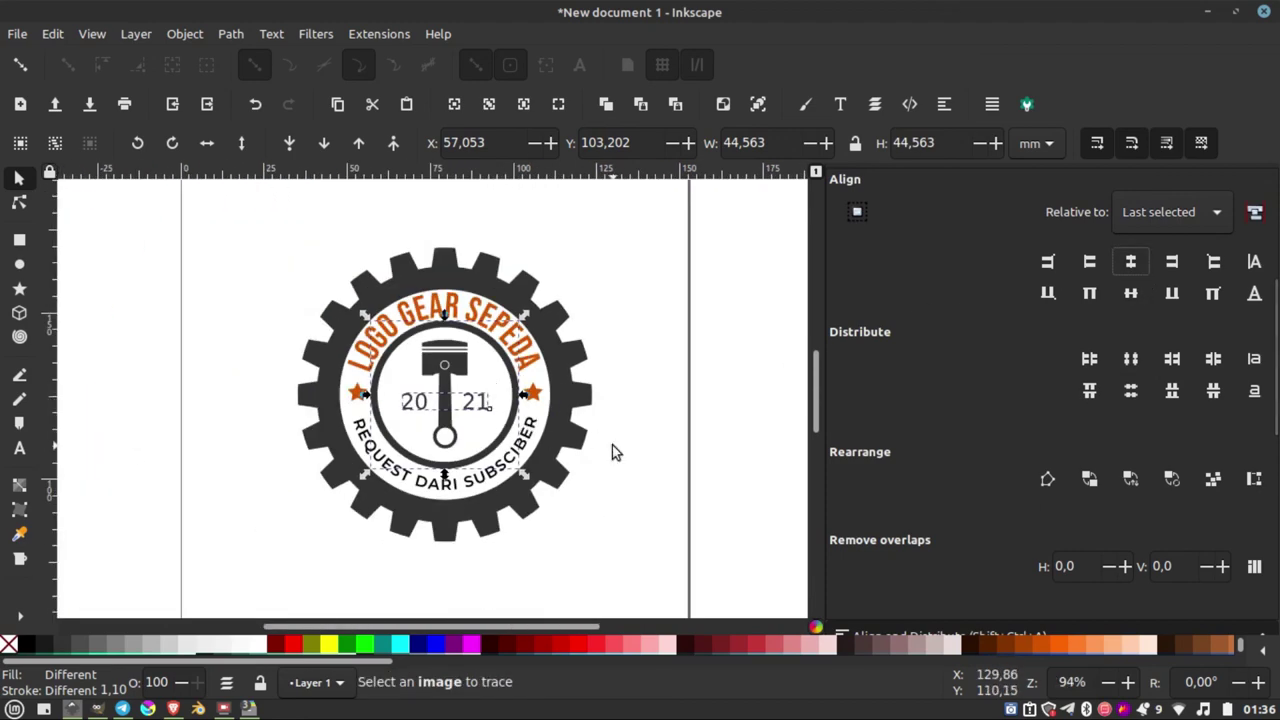
scroll(612, 445, down, 3)
scroll(537, 413, up, 3)
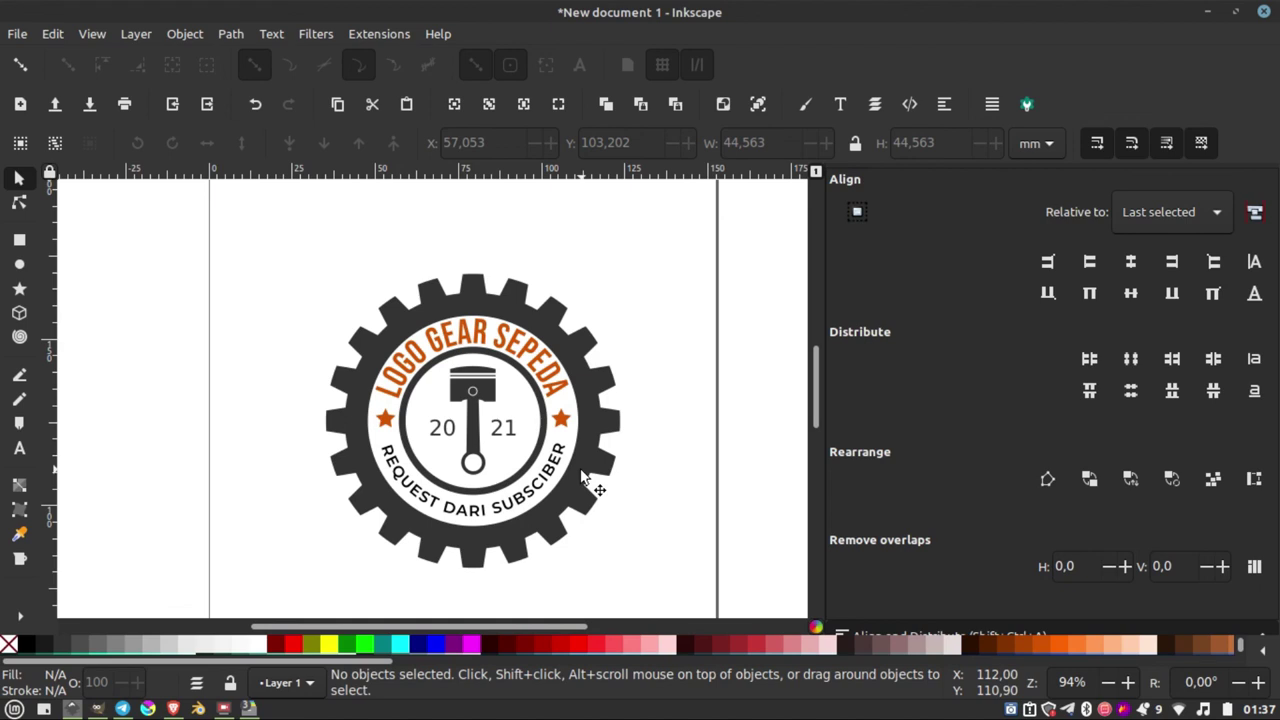
scroll(563, 450, down, 2)
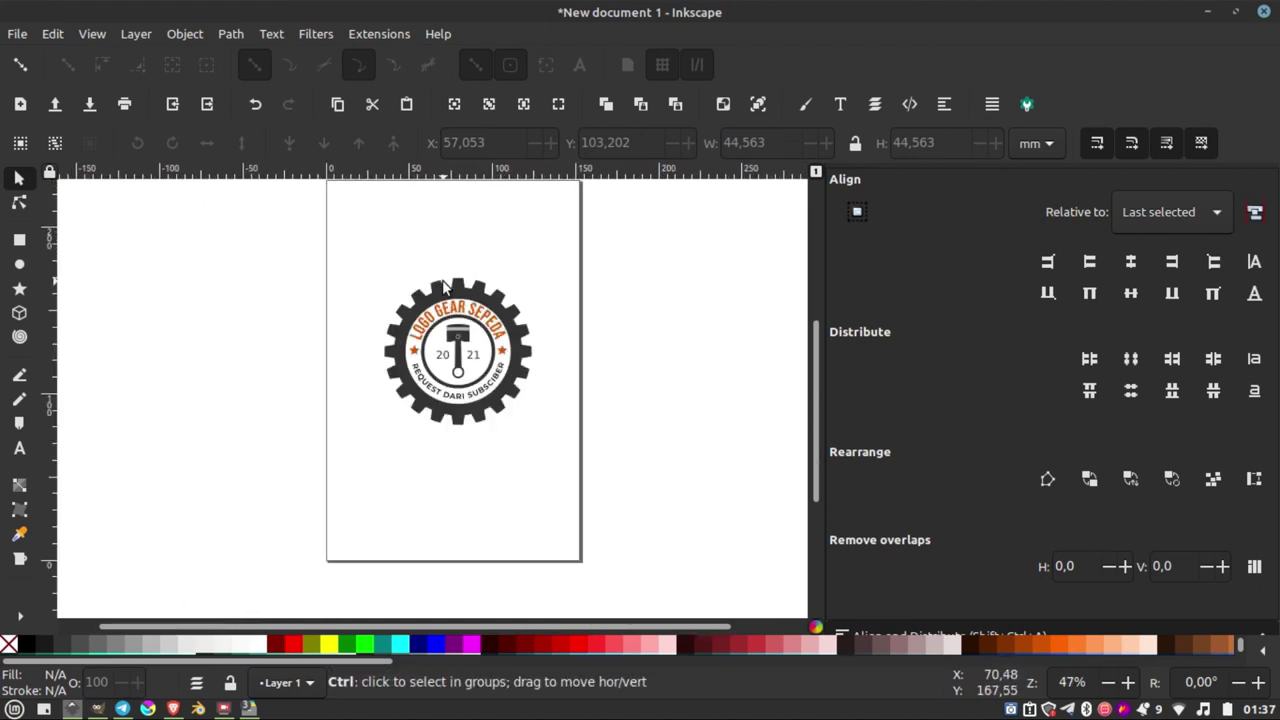
scroll(470, 345, up, 1)
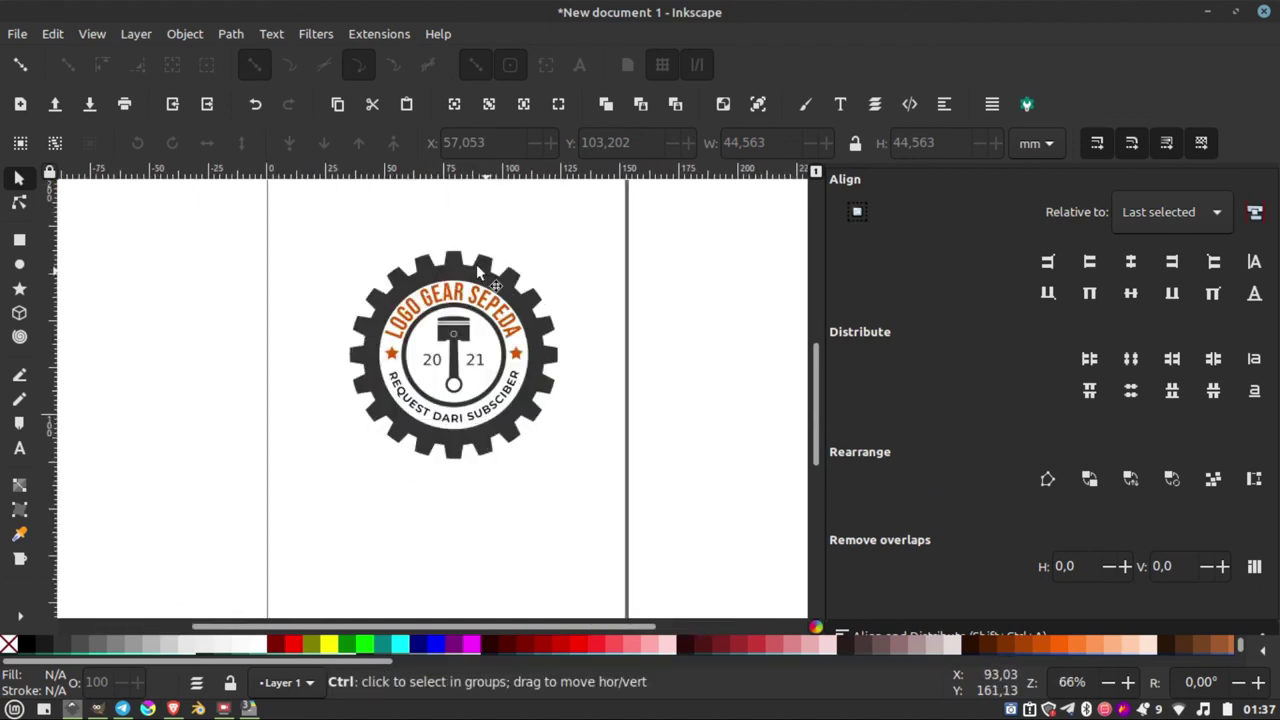
scroll(465, 263, up, 2)
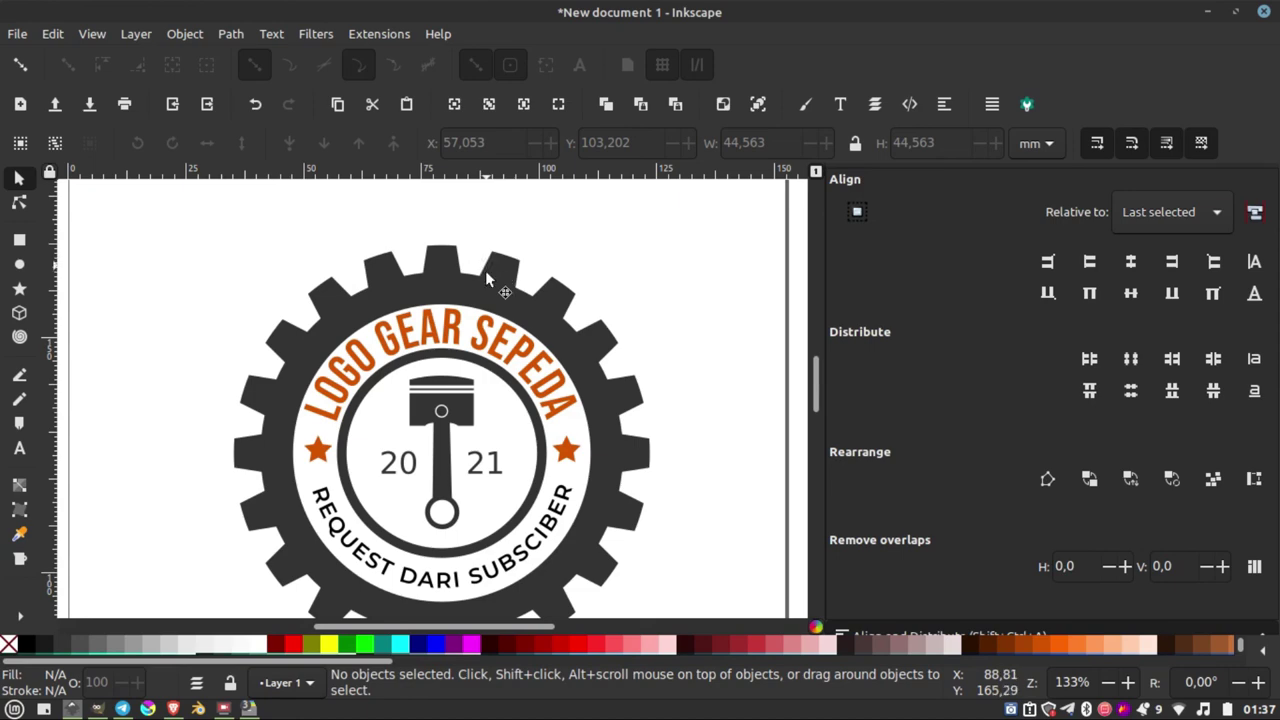
ctrl+scroll(492, 322, down, 1)
ctrl+scroll(505, 350, down, 1)
ctrl+scroll(504, 346, up, 1)
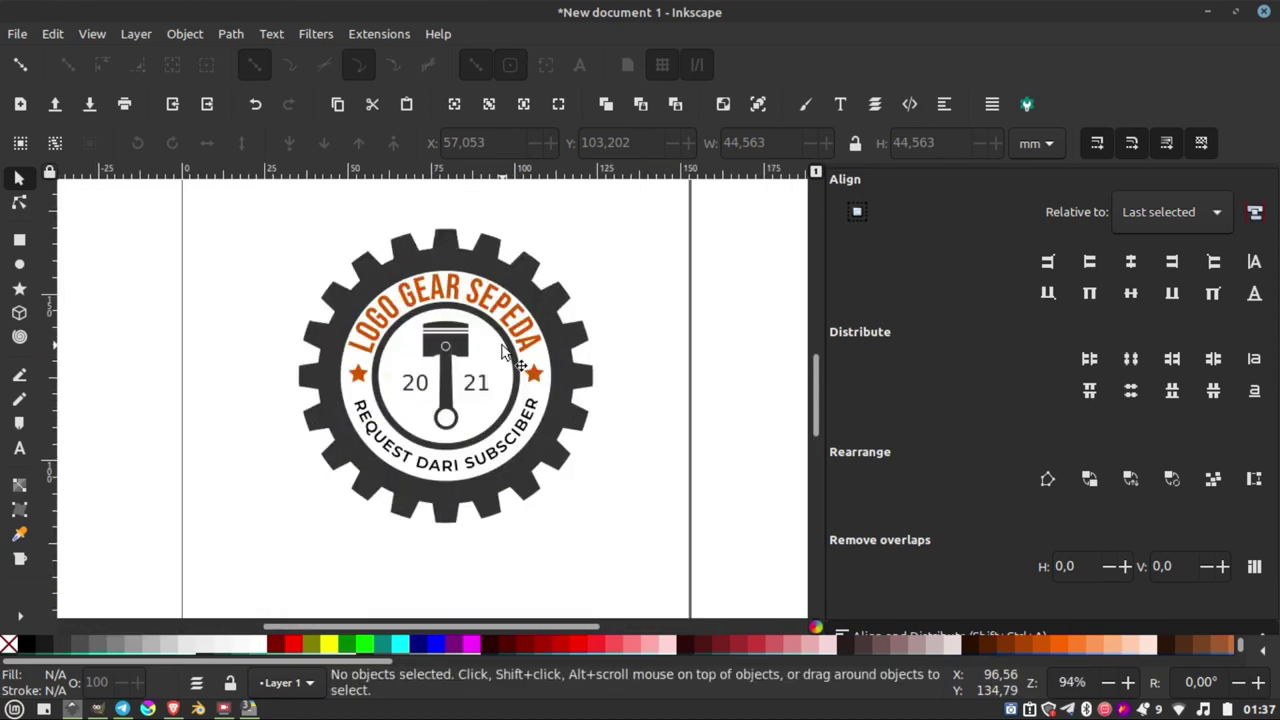